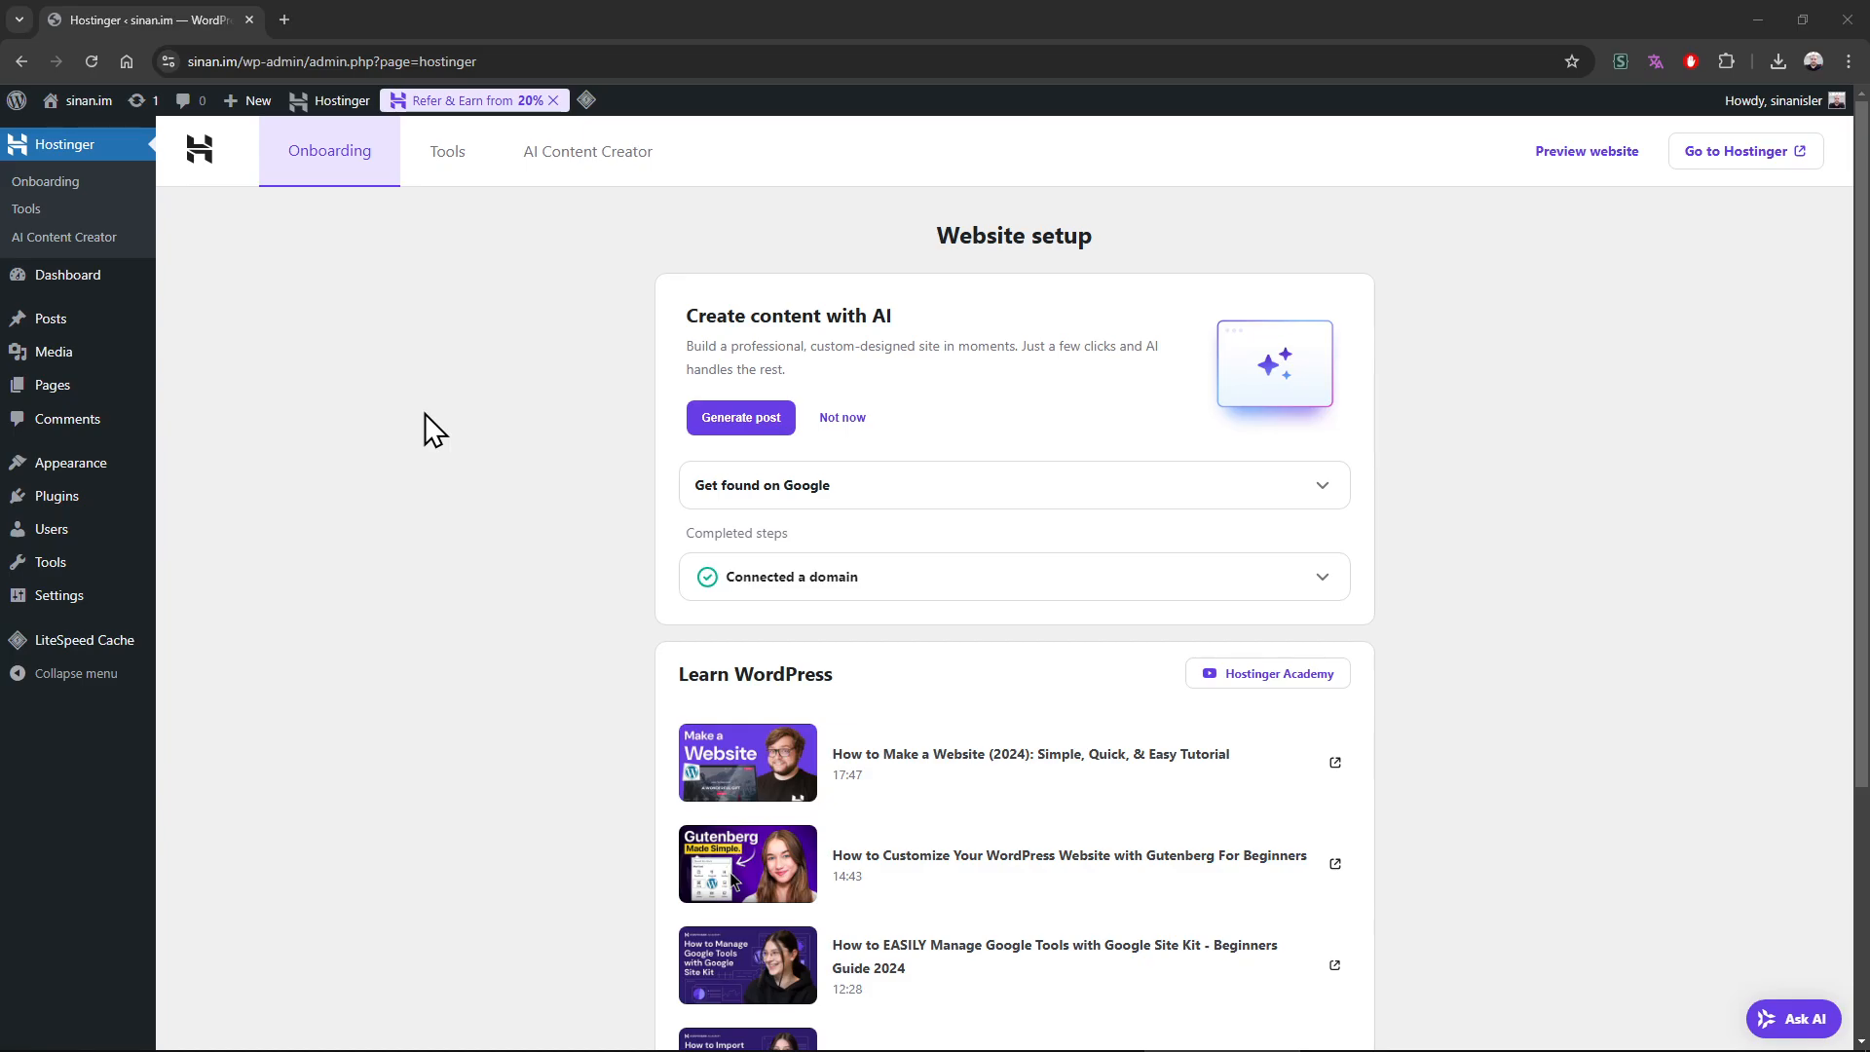
pyautogui.hotkey('ctrl', 't')
pyautogui.write('sinanisler.com/')
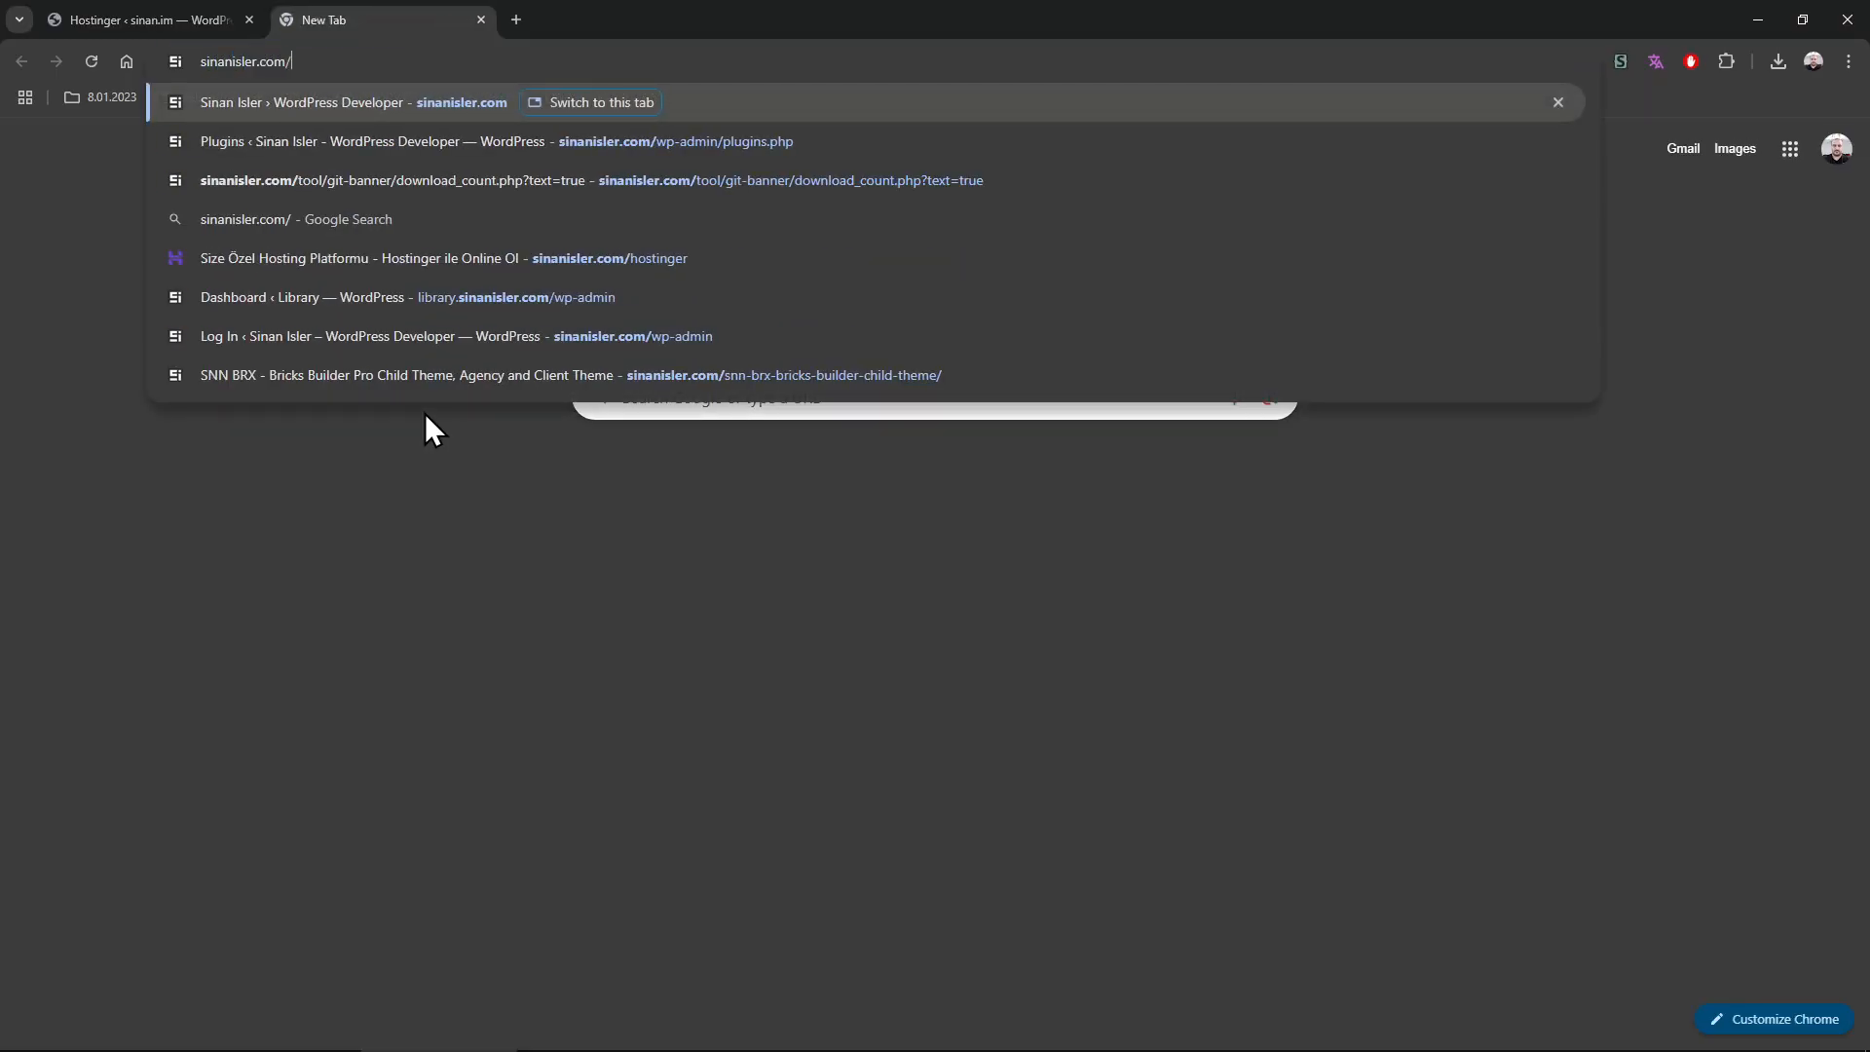
pyautogui.write('hostinger')
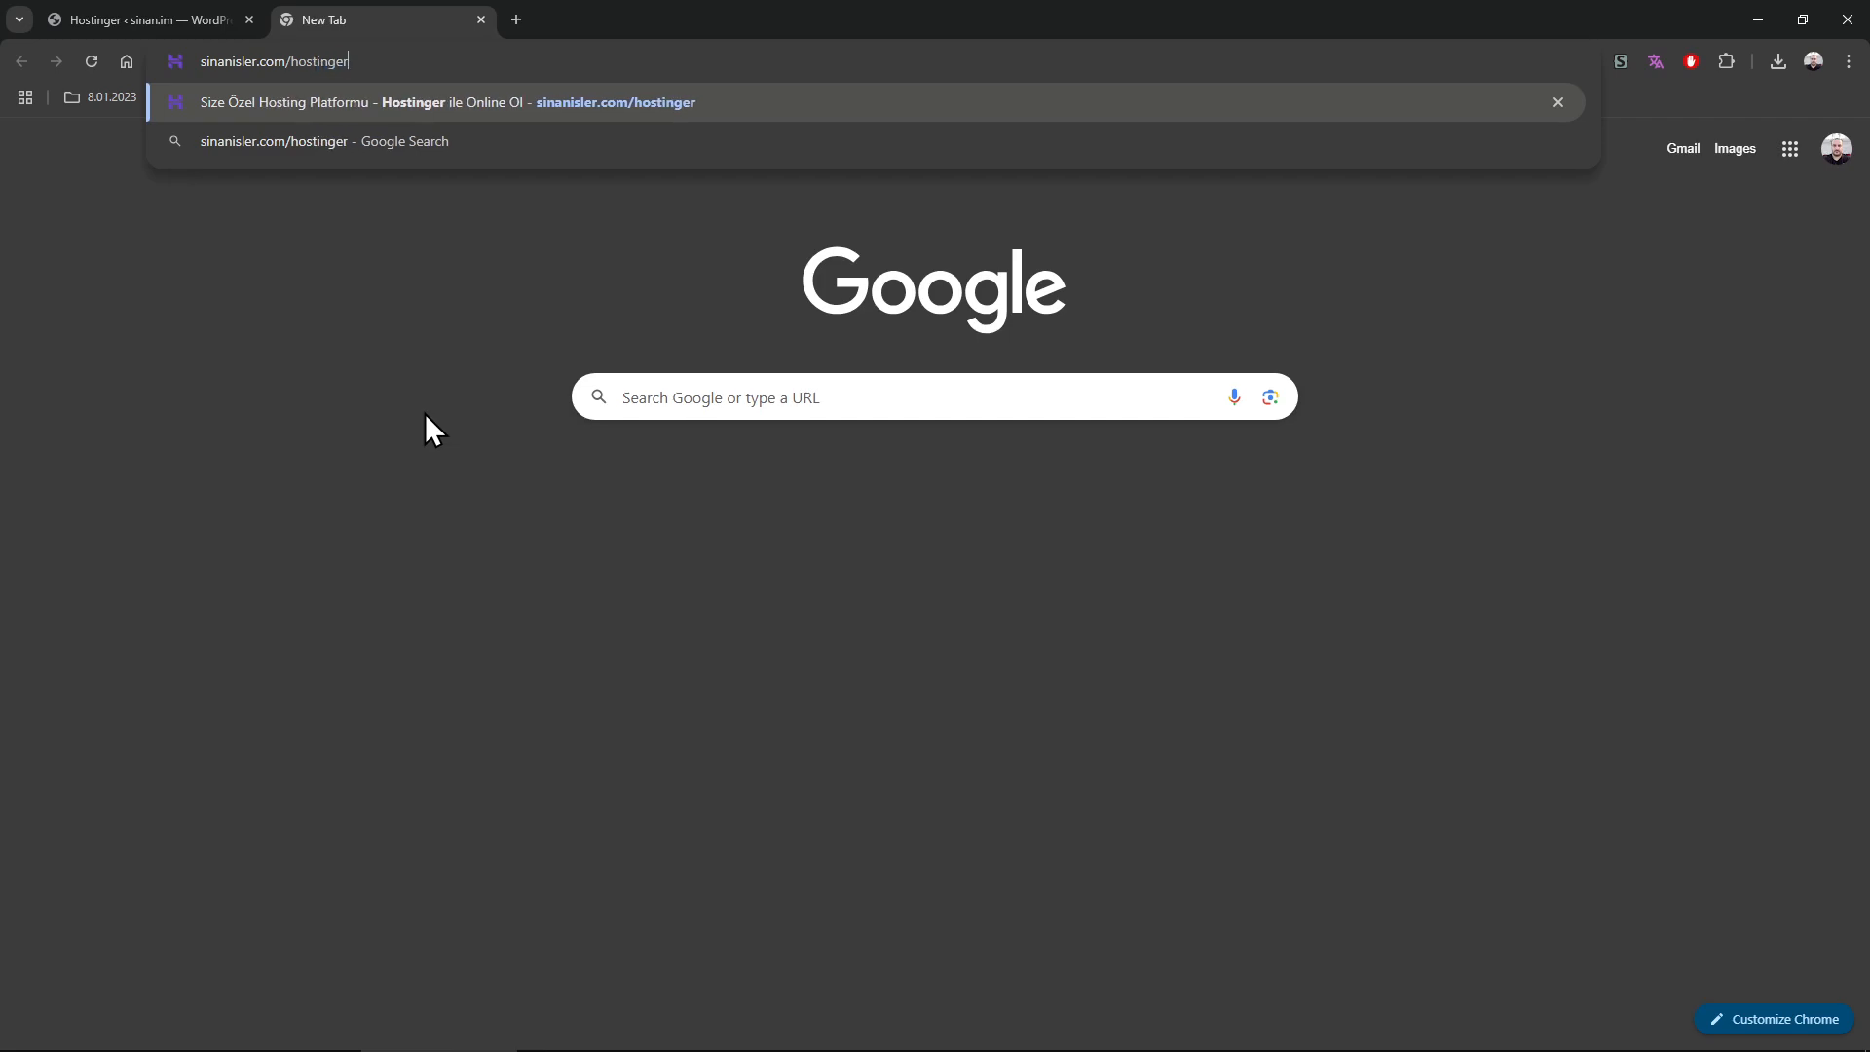
pyautogui.hotkey('ctrl', 'w')
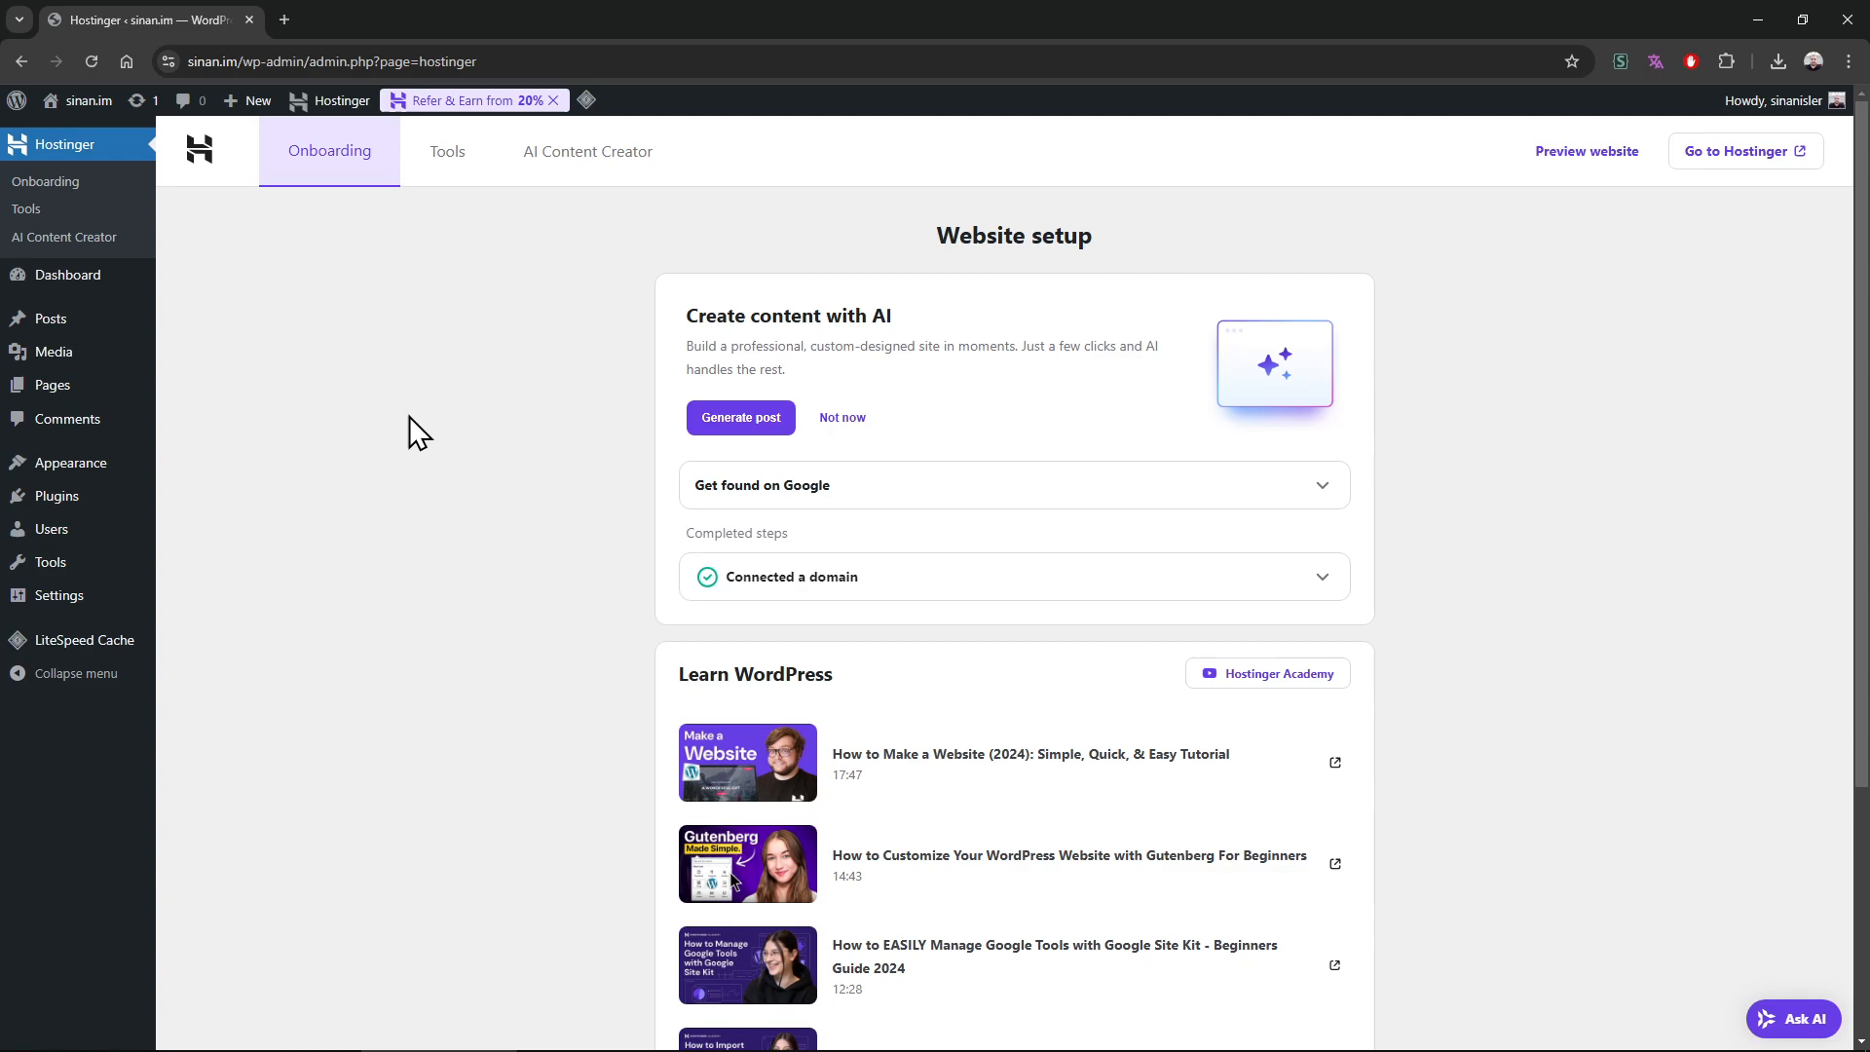
# Deactivate all four installed plugins with one bulk action: Hostinger AI, Hostinger Easy Onboarding, Hostinger Tools and LiteSpeed Cache
pyautogui.click(56, 496)
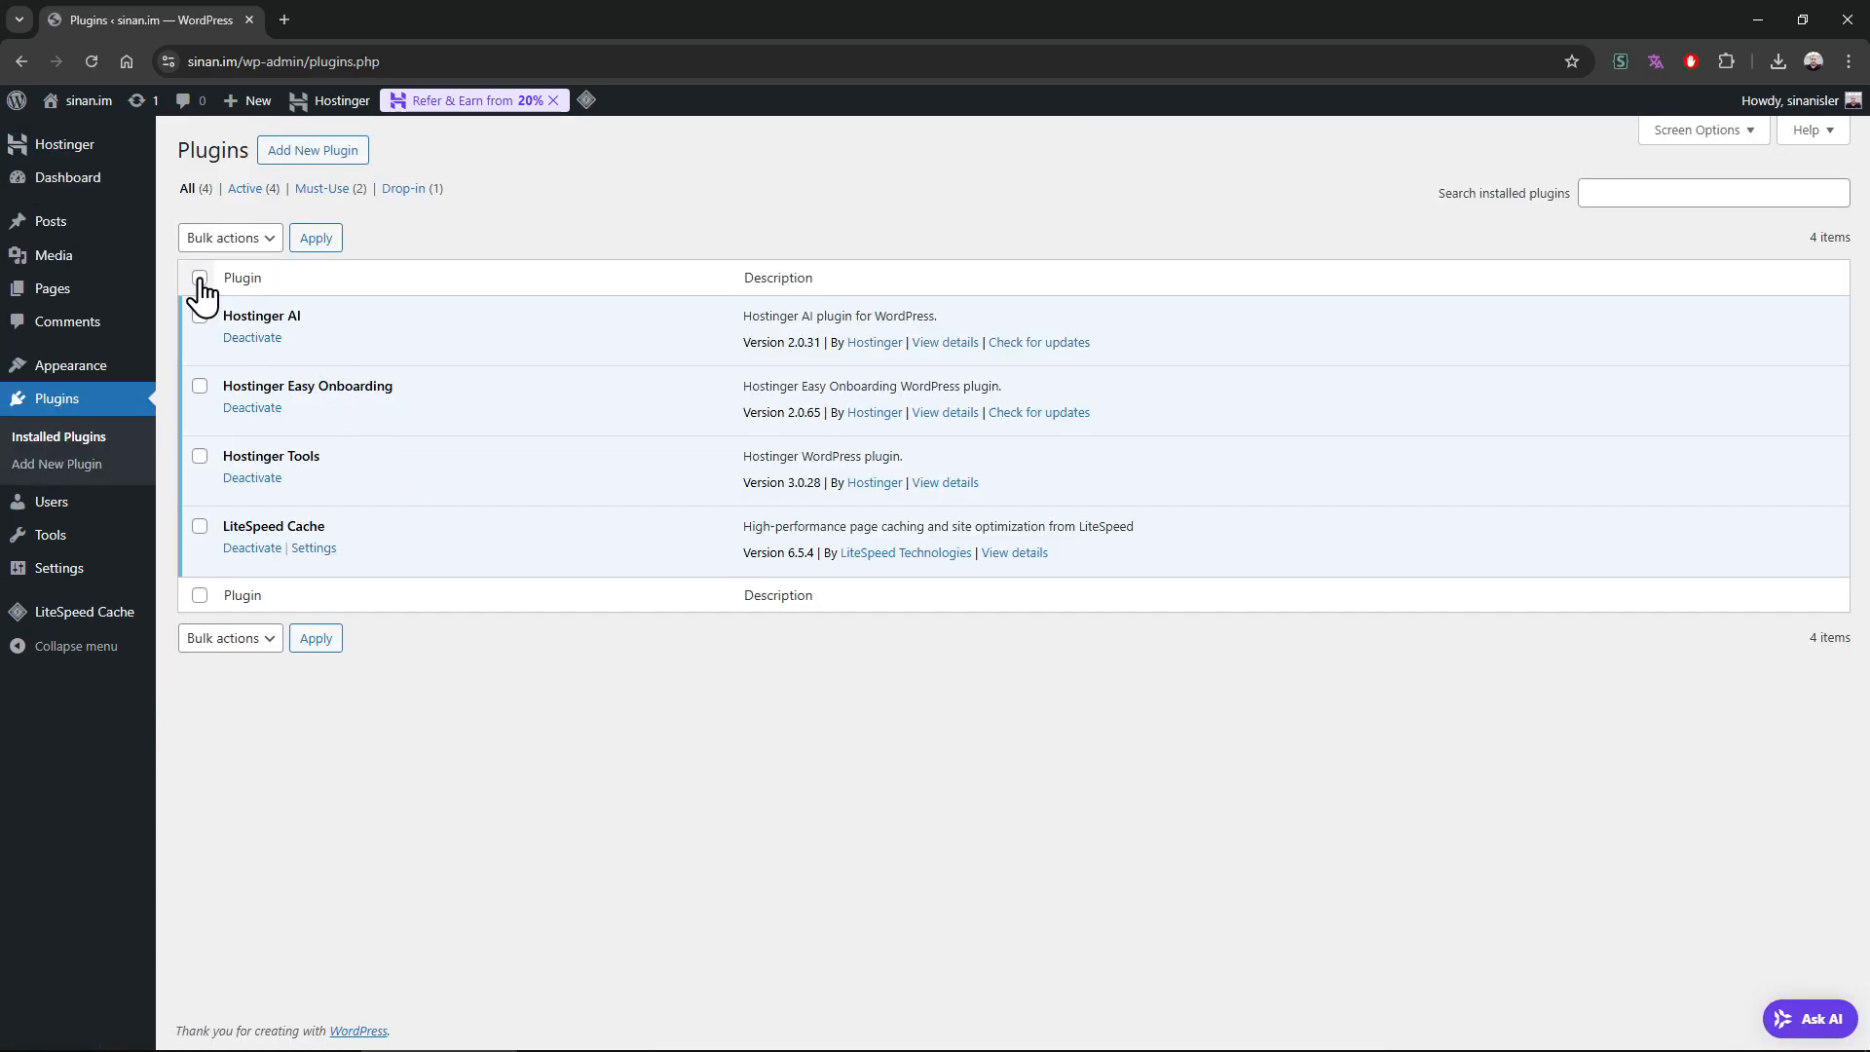
pyautogui.click(230, 238)
pyautogui.click(450, 329)
pyautogui.moveTo(239, 308); pyautogui.dragTo(372, 380)
pyautogui.click(256, 308)
pyautogui.moveTo(238, 374); pyautogui.dragTo(290, 461)
pyautogui.click(244, 314)
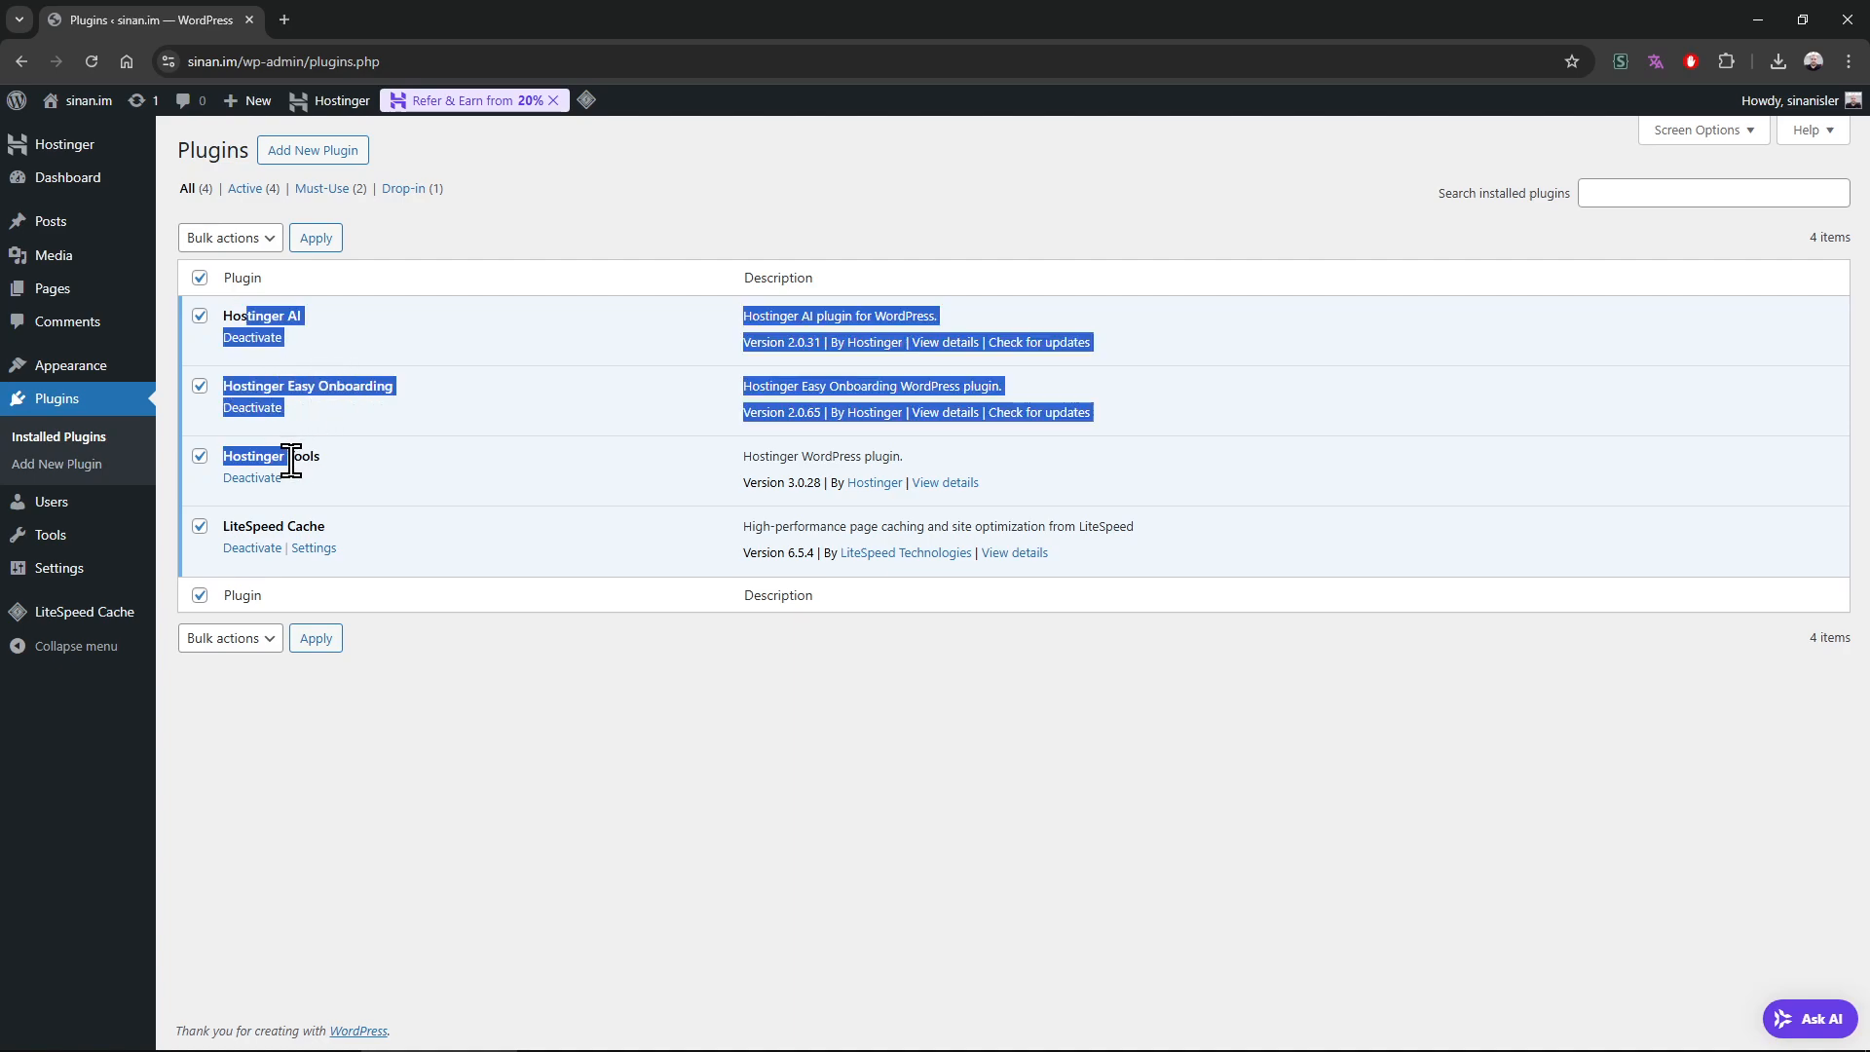
pyautogui.click(323, 399)
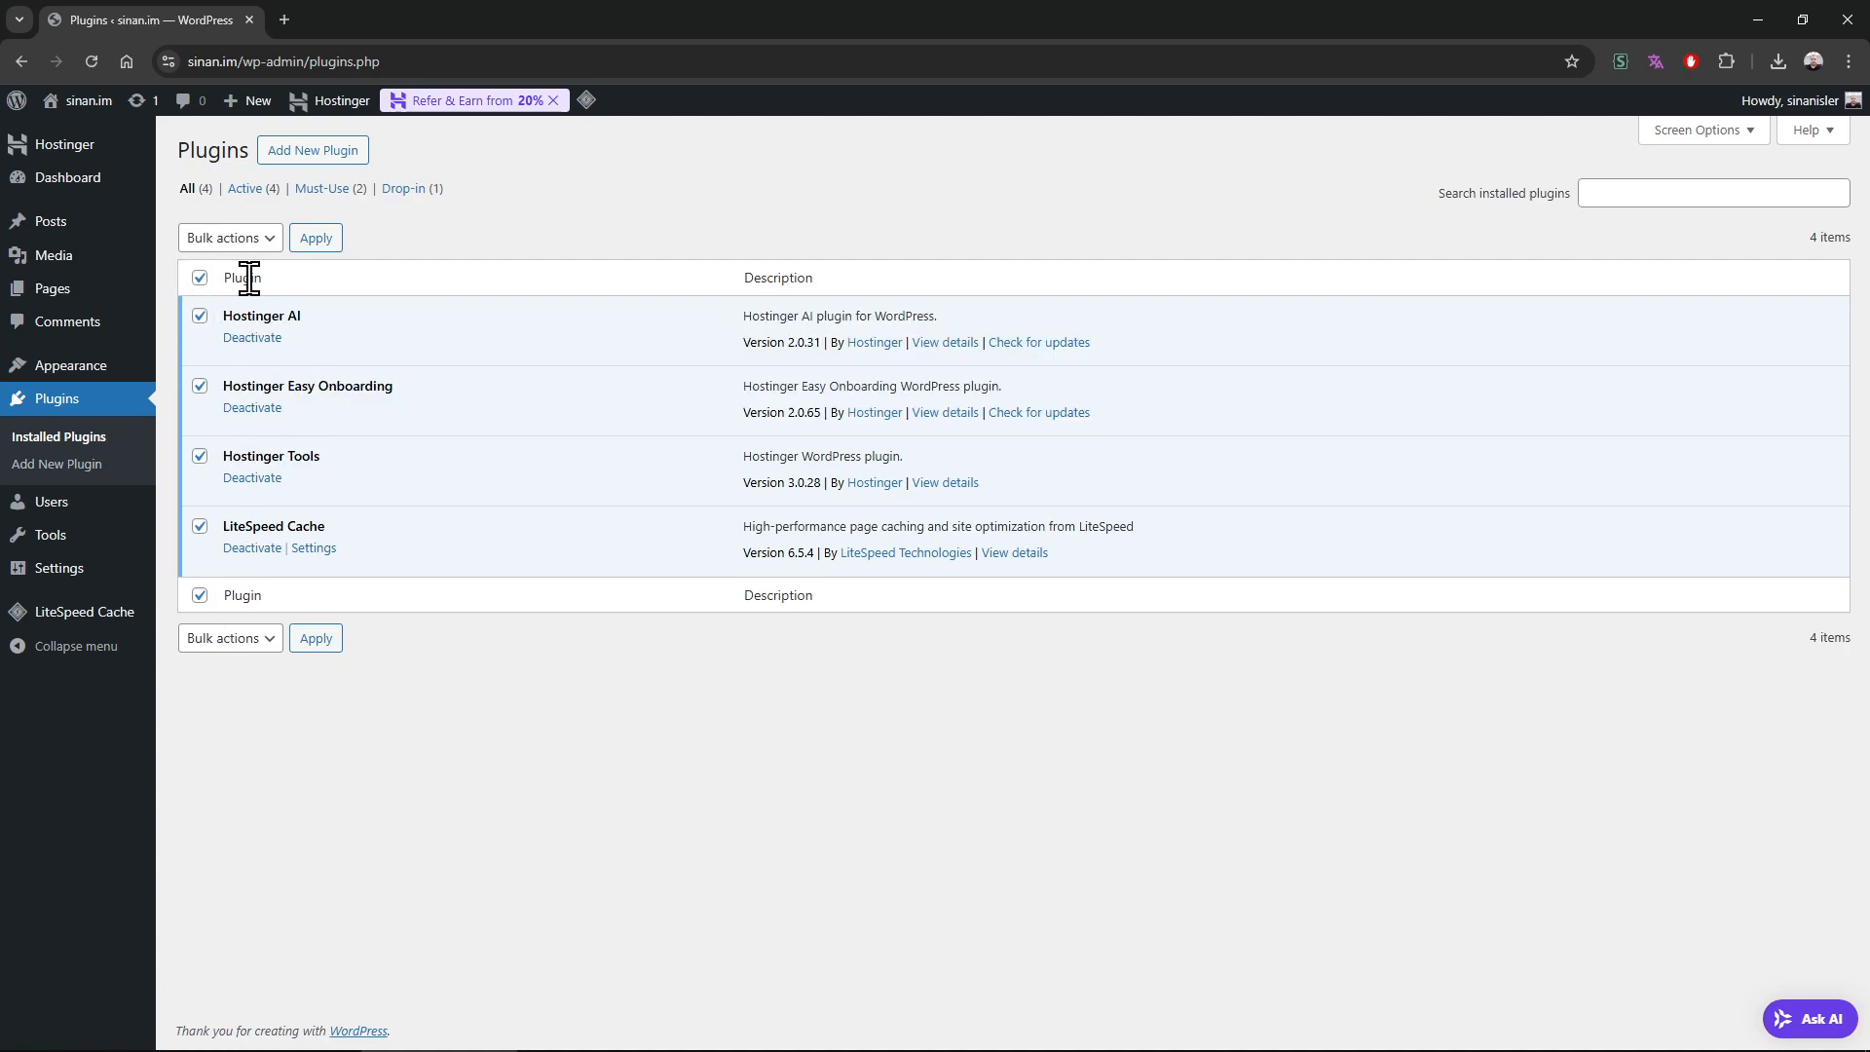
pyautogui.click(229, 238)
pyautogui.click(491, 493)
pyautogui.moveTo(231, 528)
pyautogui.mouseDown()
pyautogui.moveTo(366, 526)
pyautogui.moveTo(255, 533)
pyautogui.mouseUp()
pyautogui.click(230, 238)
pyautogui.click(245, 295)
pyautogui.click(316, 238)
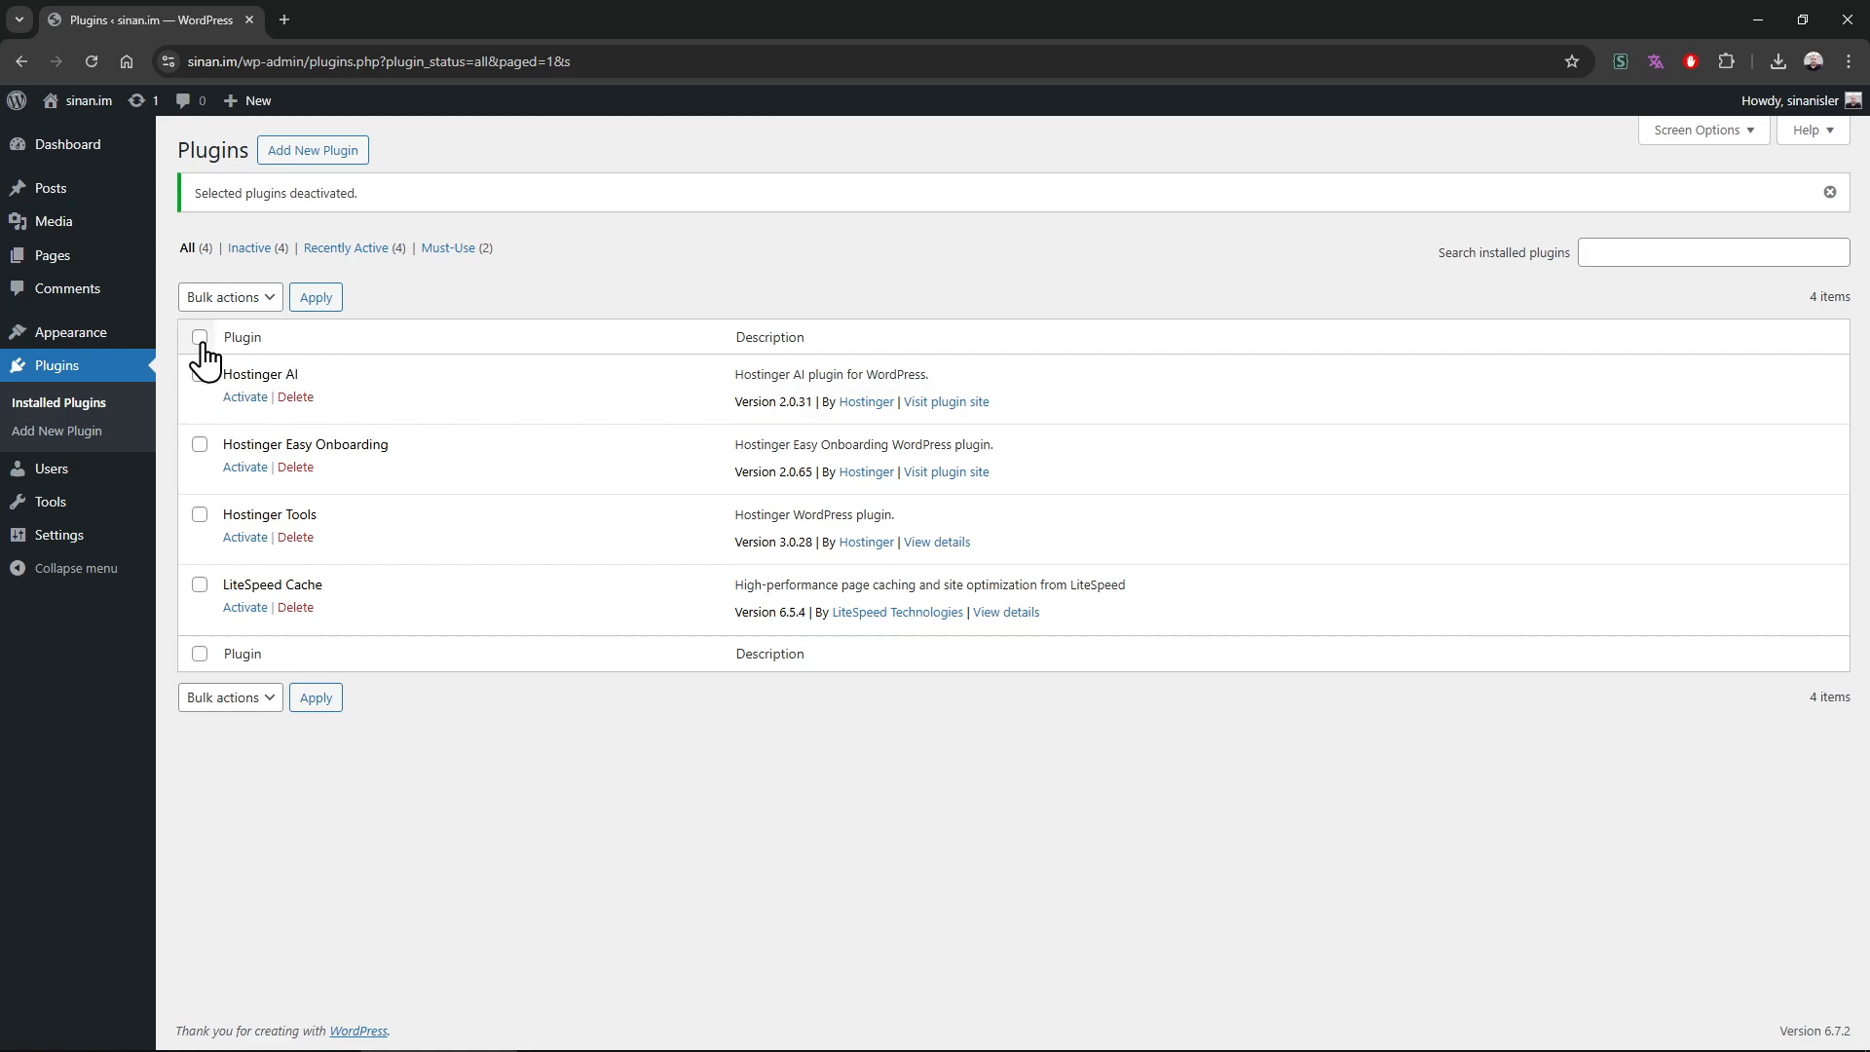
# Delete all four deactivated plugins and their data with one bulk action
pyautogui.click(200, 337)
pyautogui.click(230, 297)
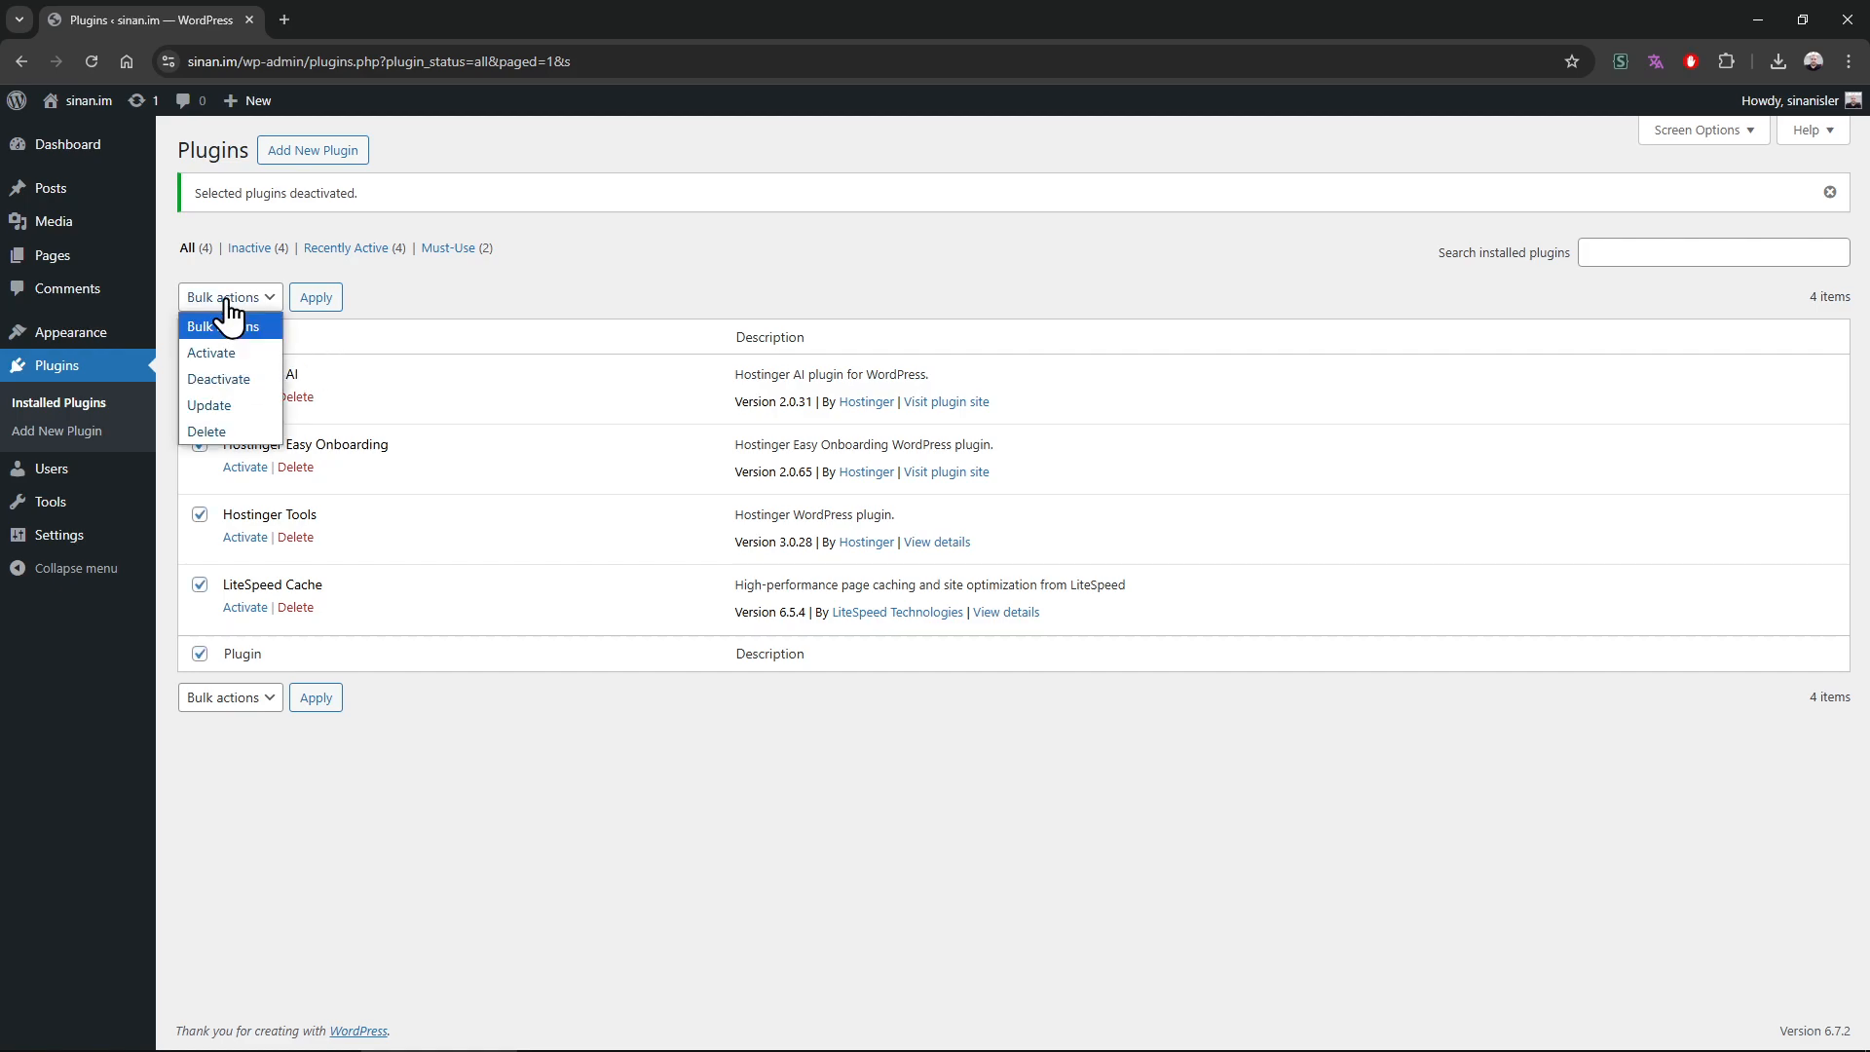
pyautogui.click(233, 431)
pyautogui.click(316, 297)
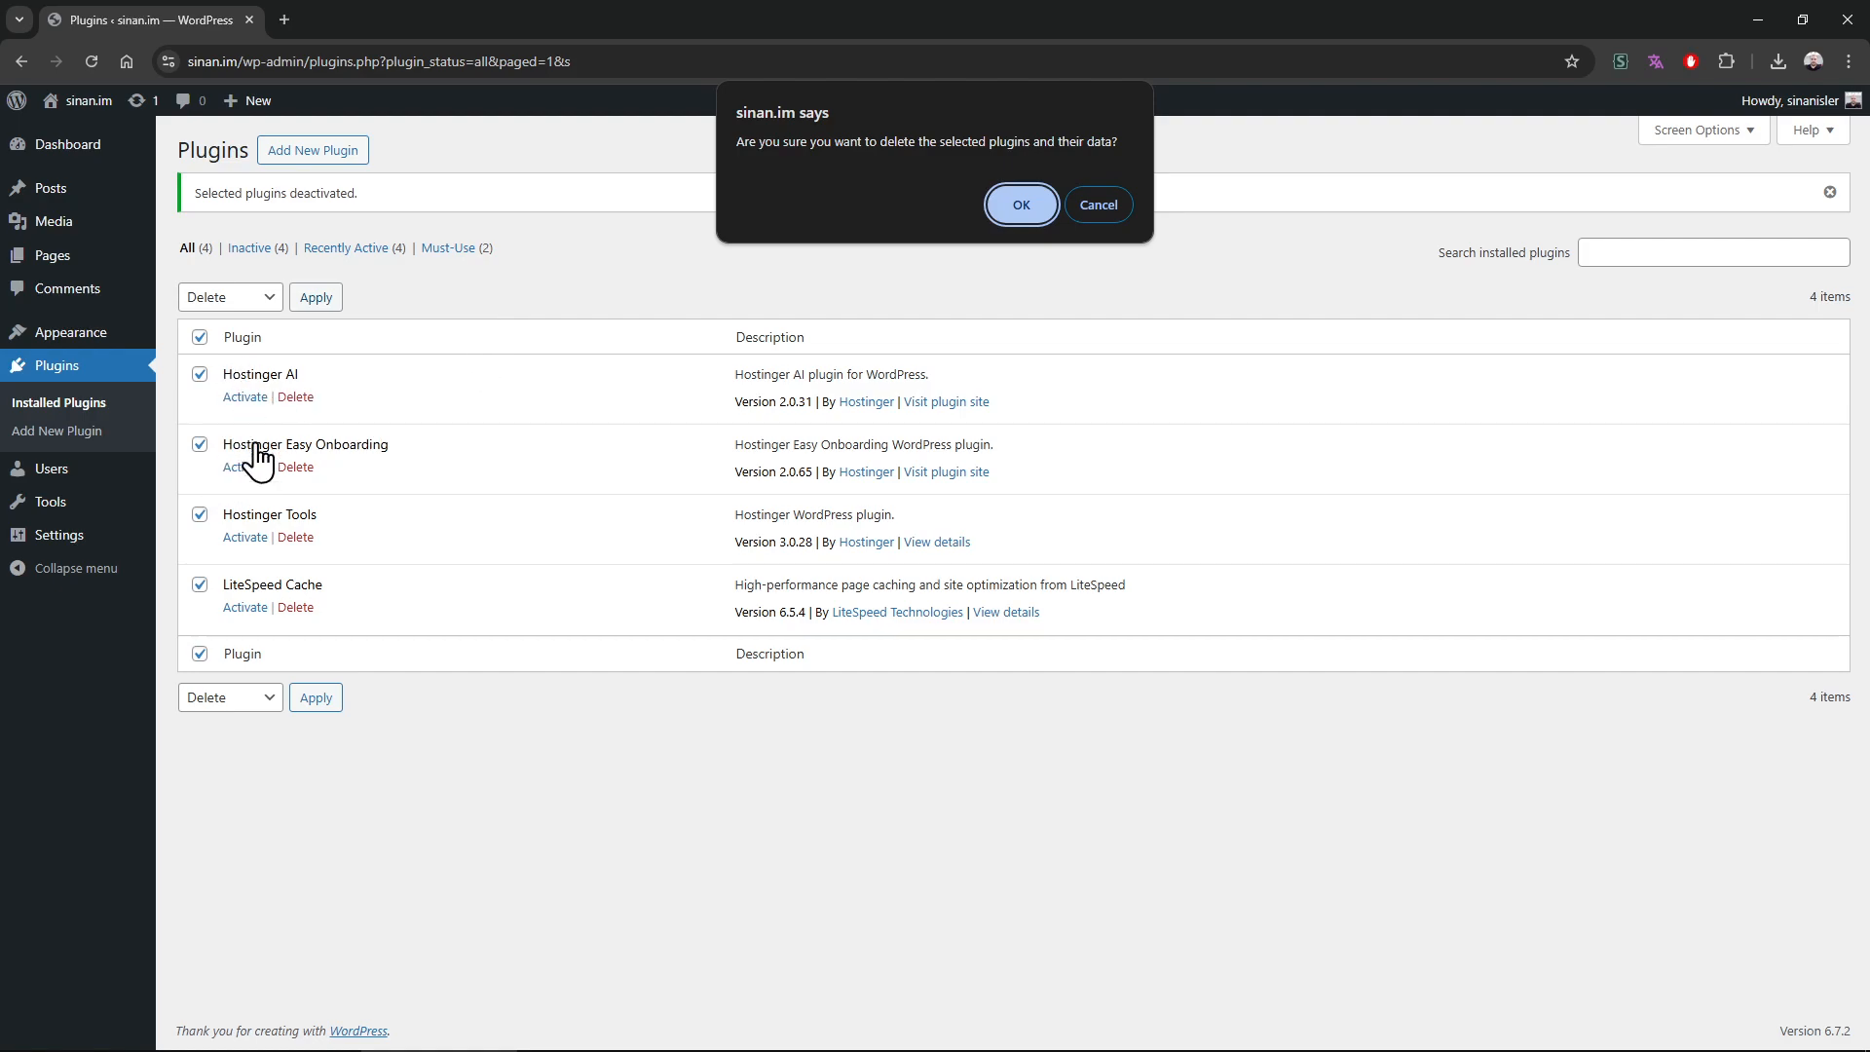
pyautogui.click(1021, 204)
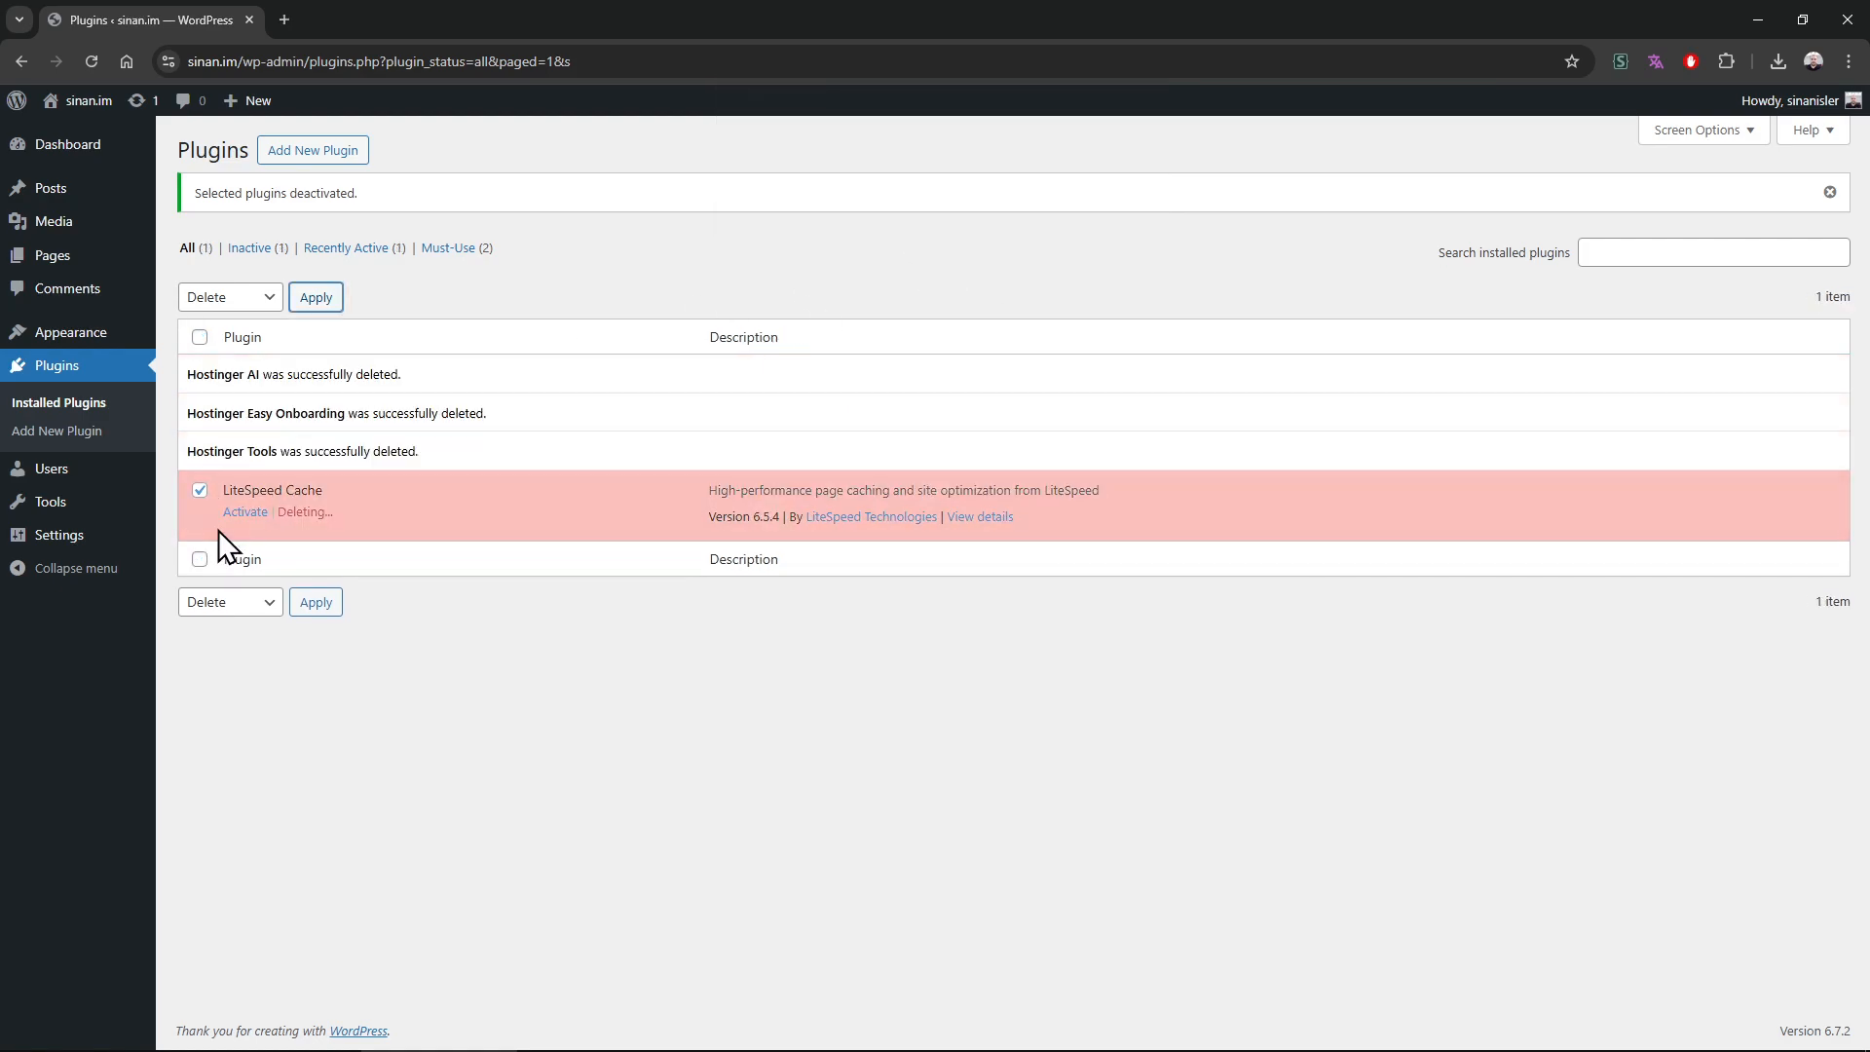
# Move the "Hello world!" post and the draft Privacy Policy page to the trash
pyautogui.click(78, 151)
pyautogui.click(68, 278)
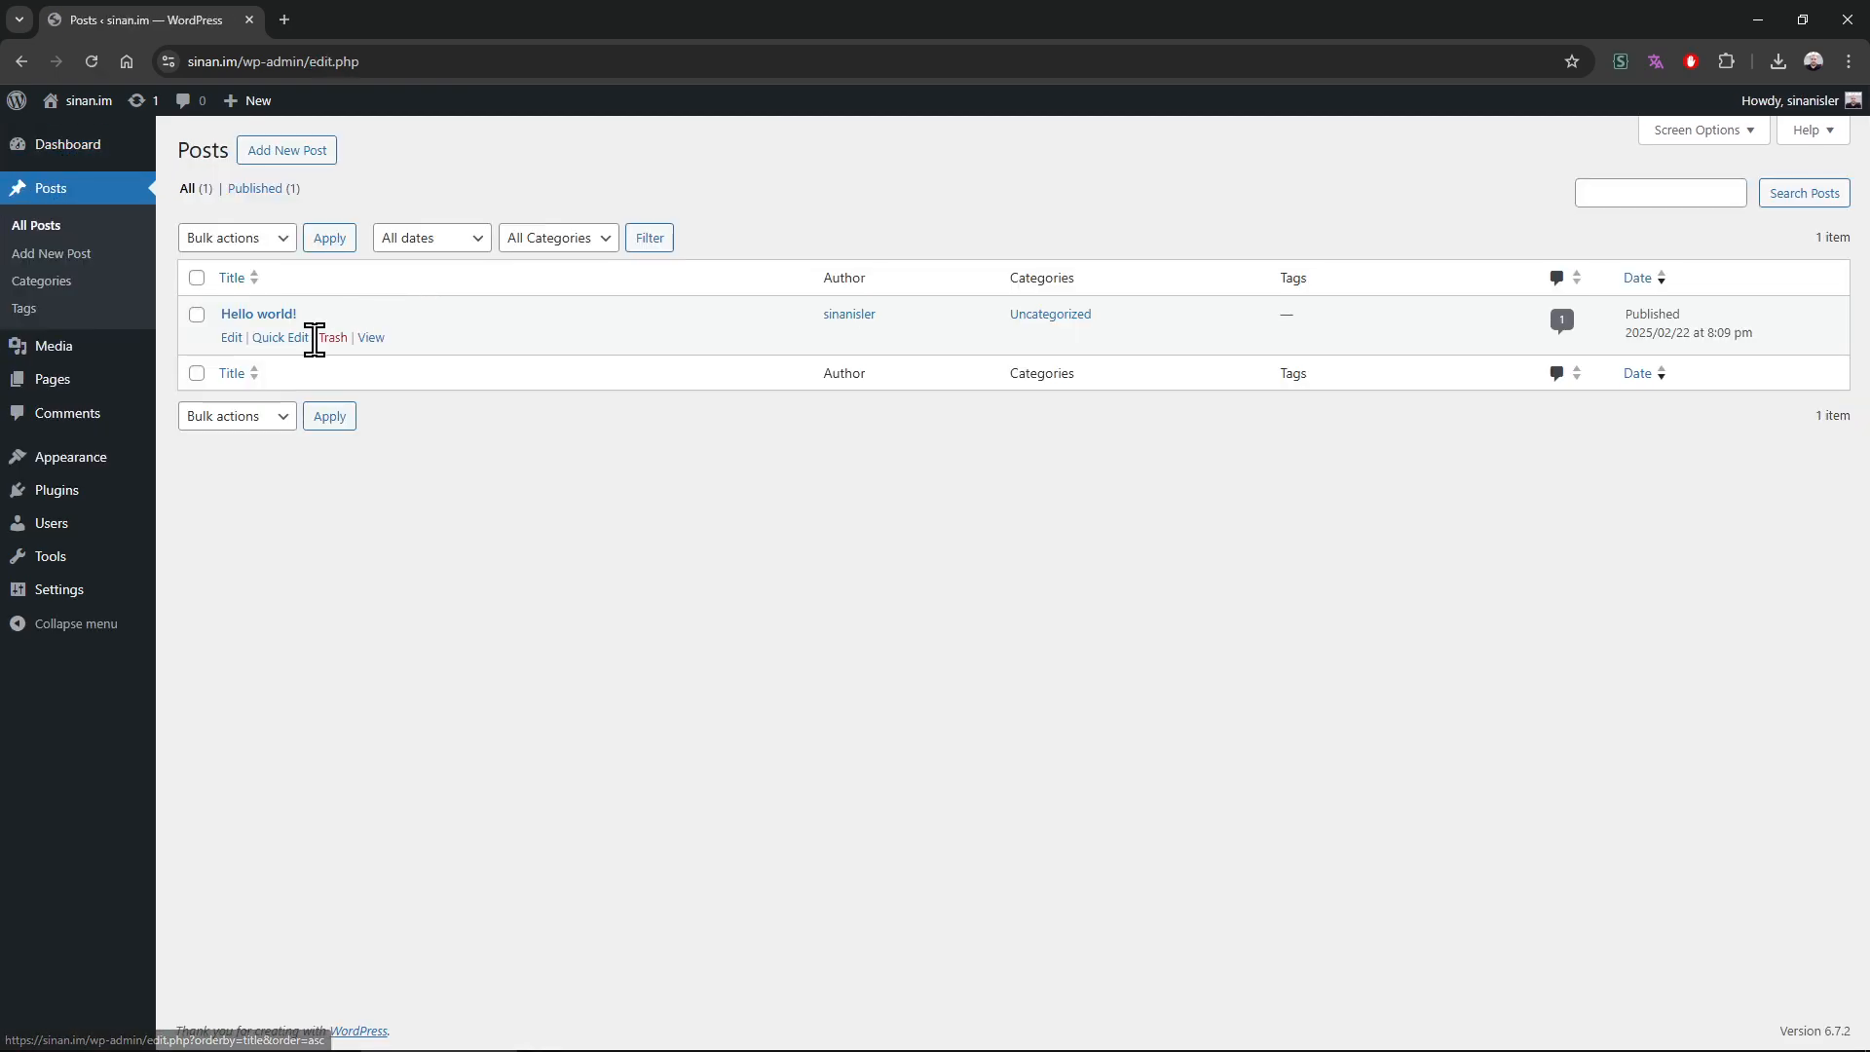
pyautogui.click(332, 337)
pyautogui.click(79, 381)
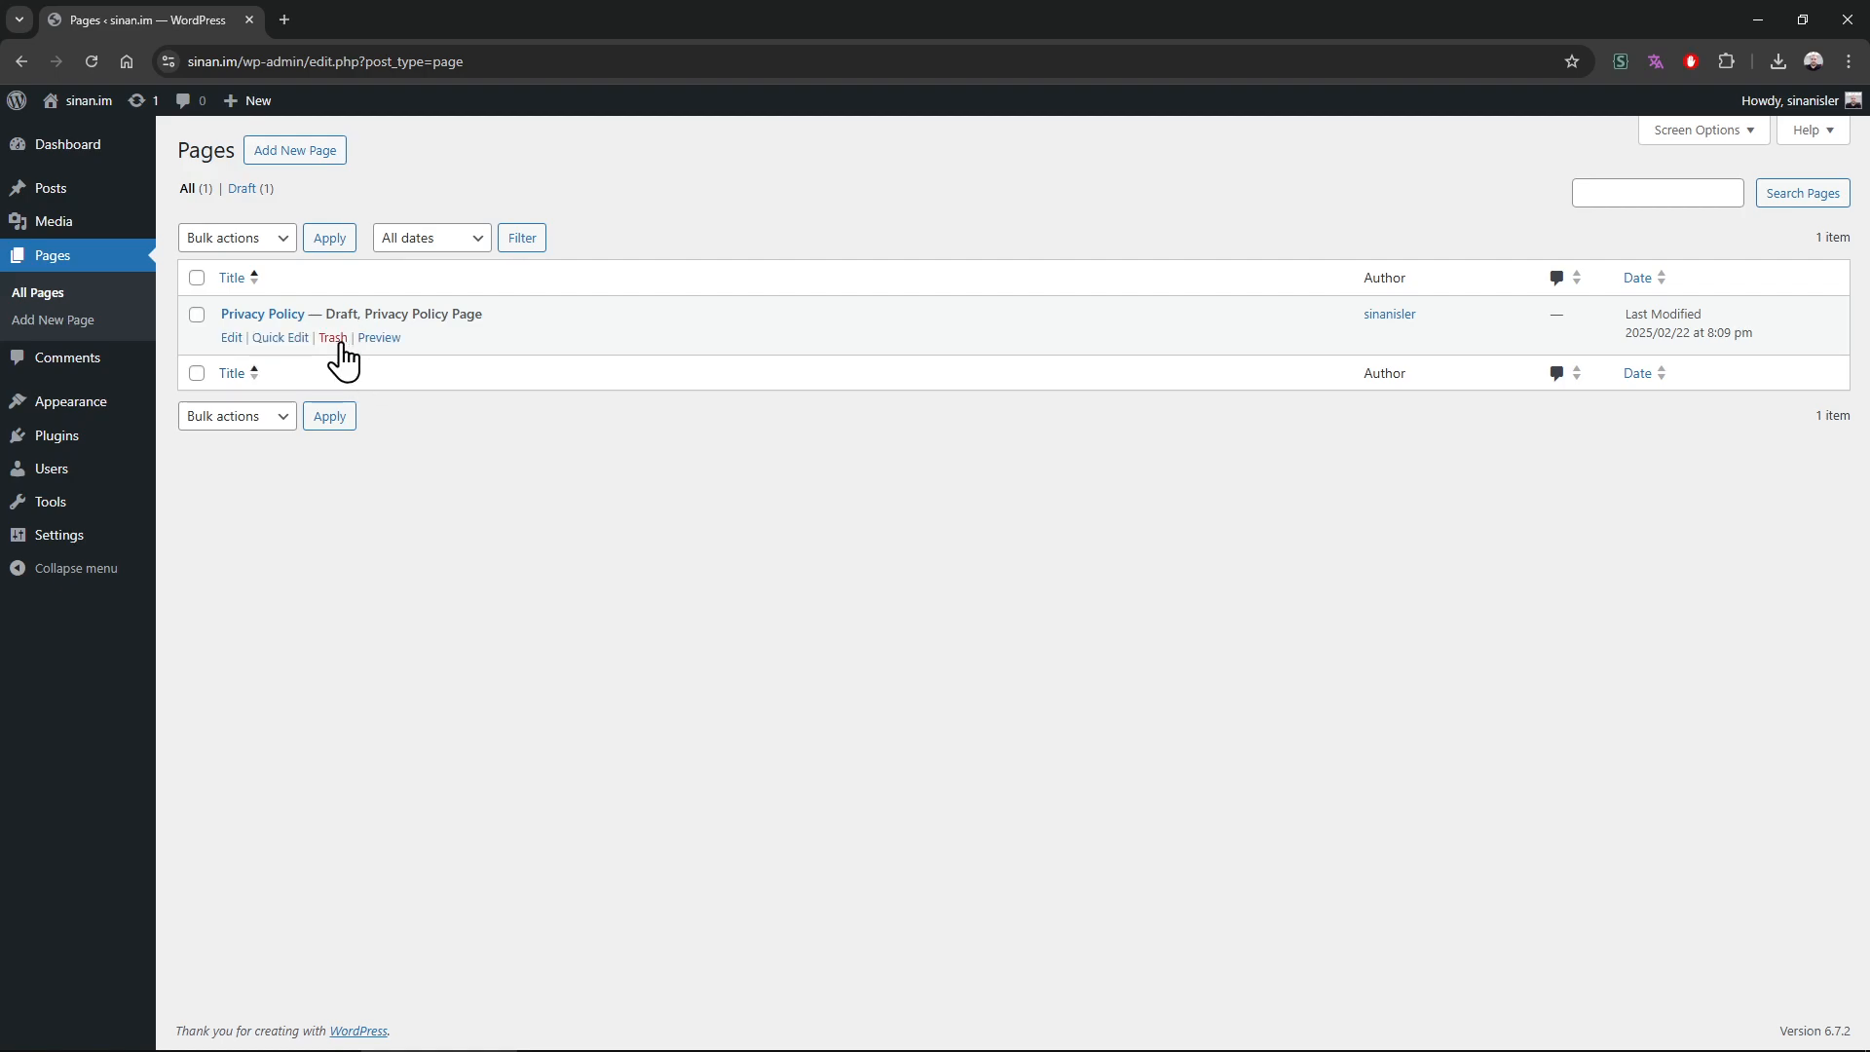
pyautogui.click(332, 337)
# Add the Bricks parent theme by uploading and installing bricks.1.12.1 (2).zip
pyautogui.moveTo(101, 419)
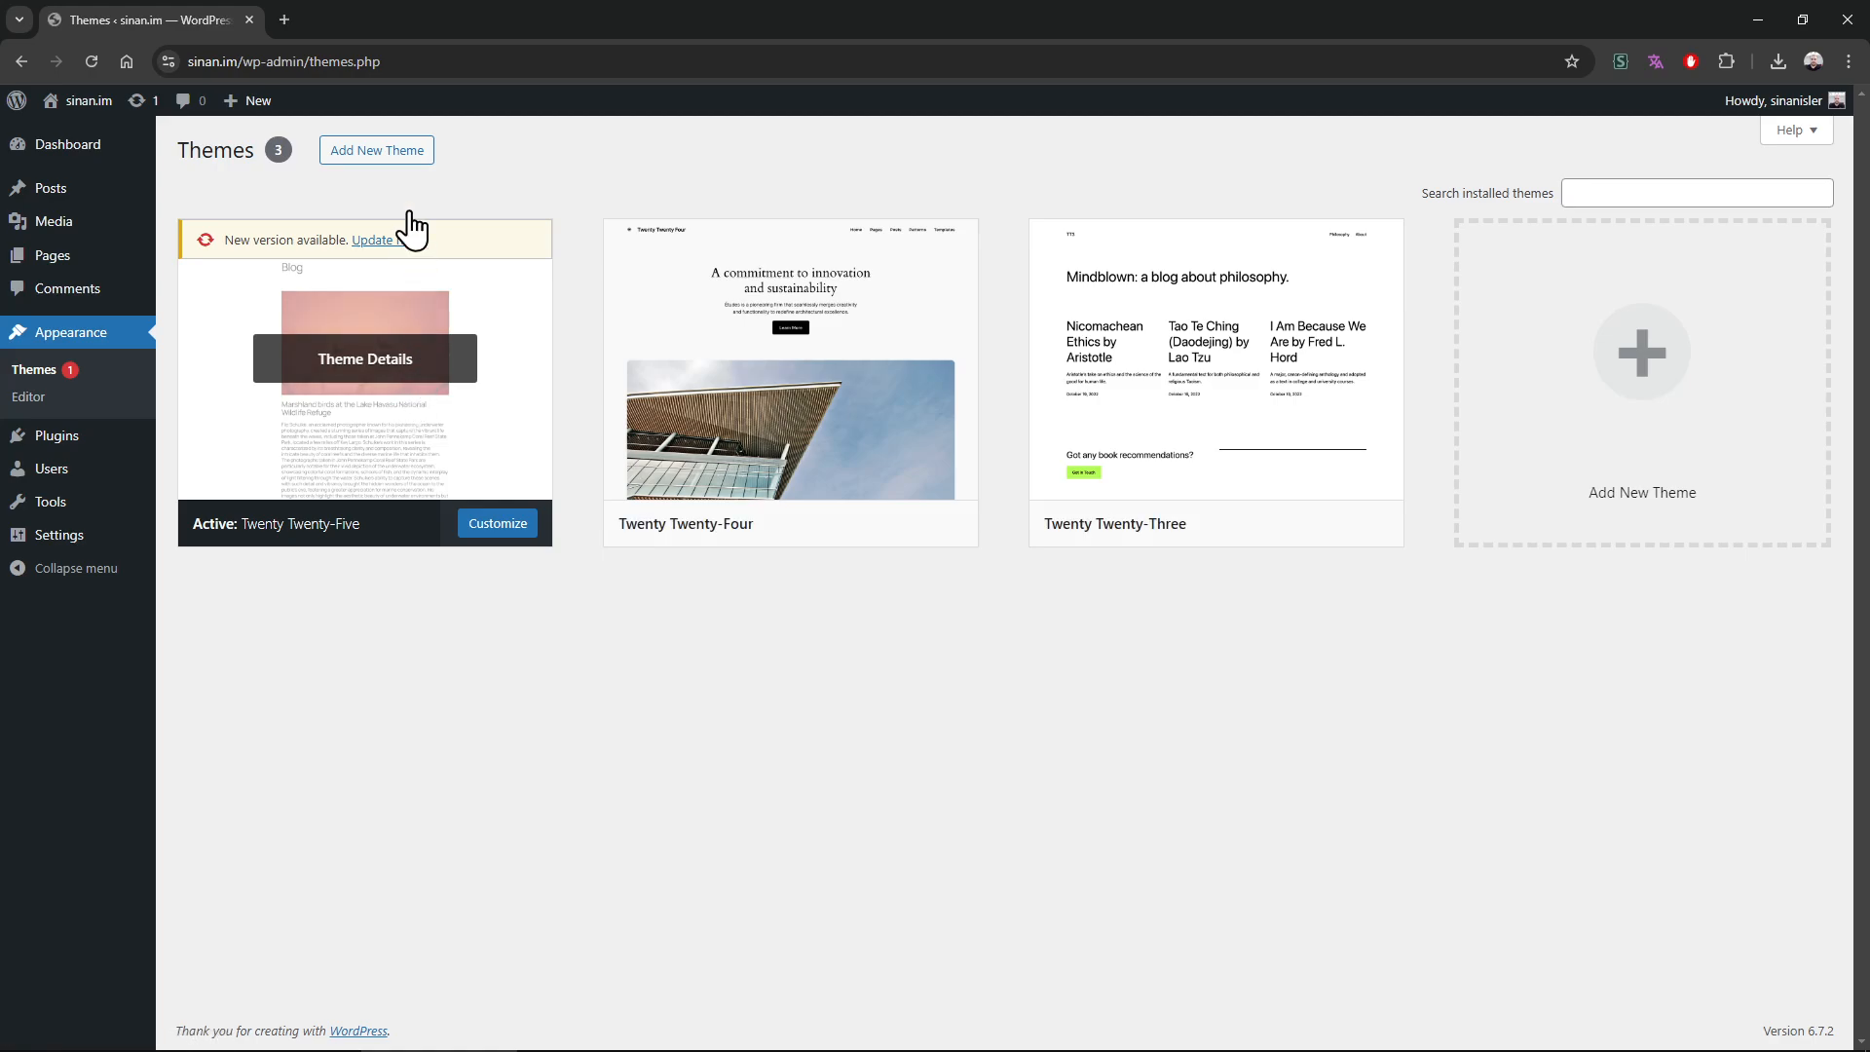
pyautogui.click(380, 153)
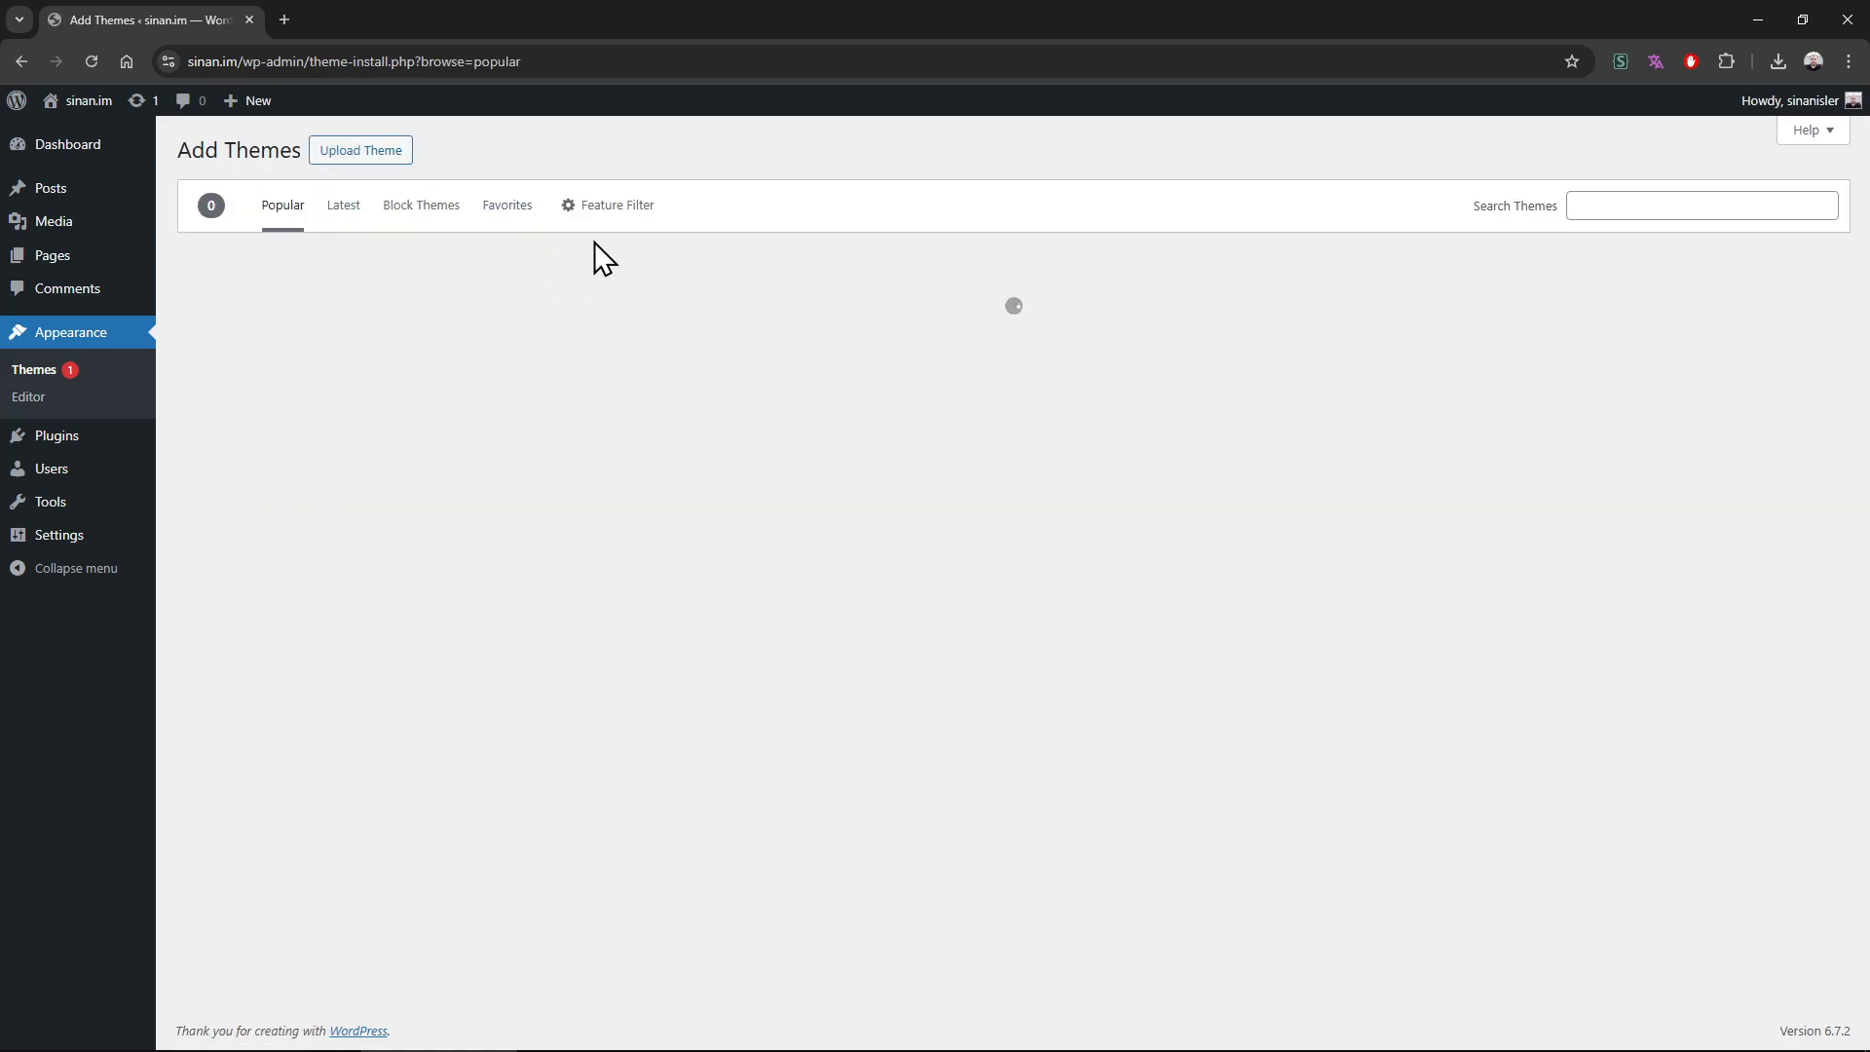
pyautogui.click(847, 330)
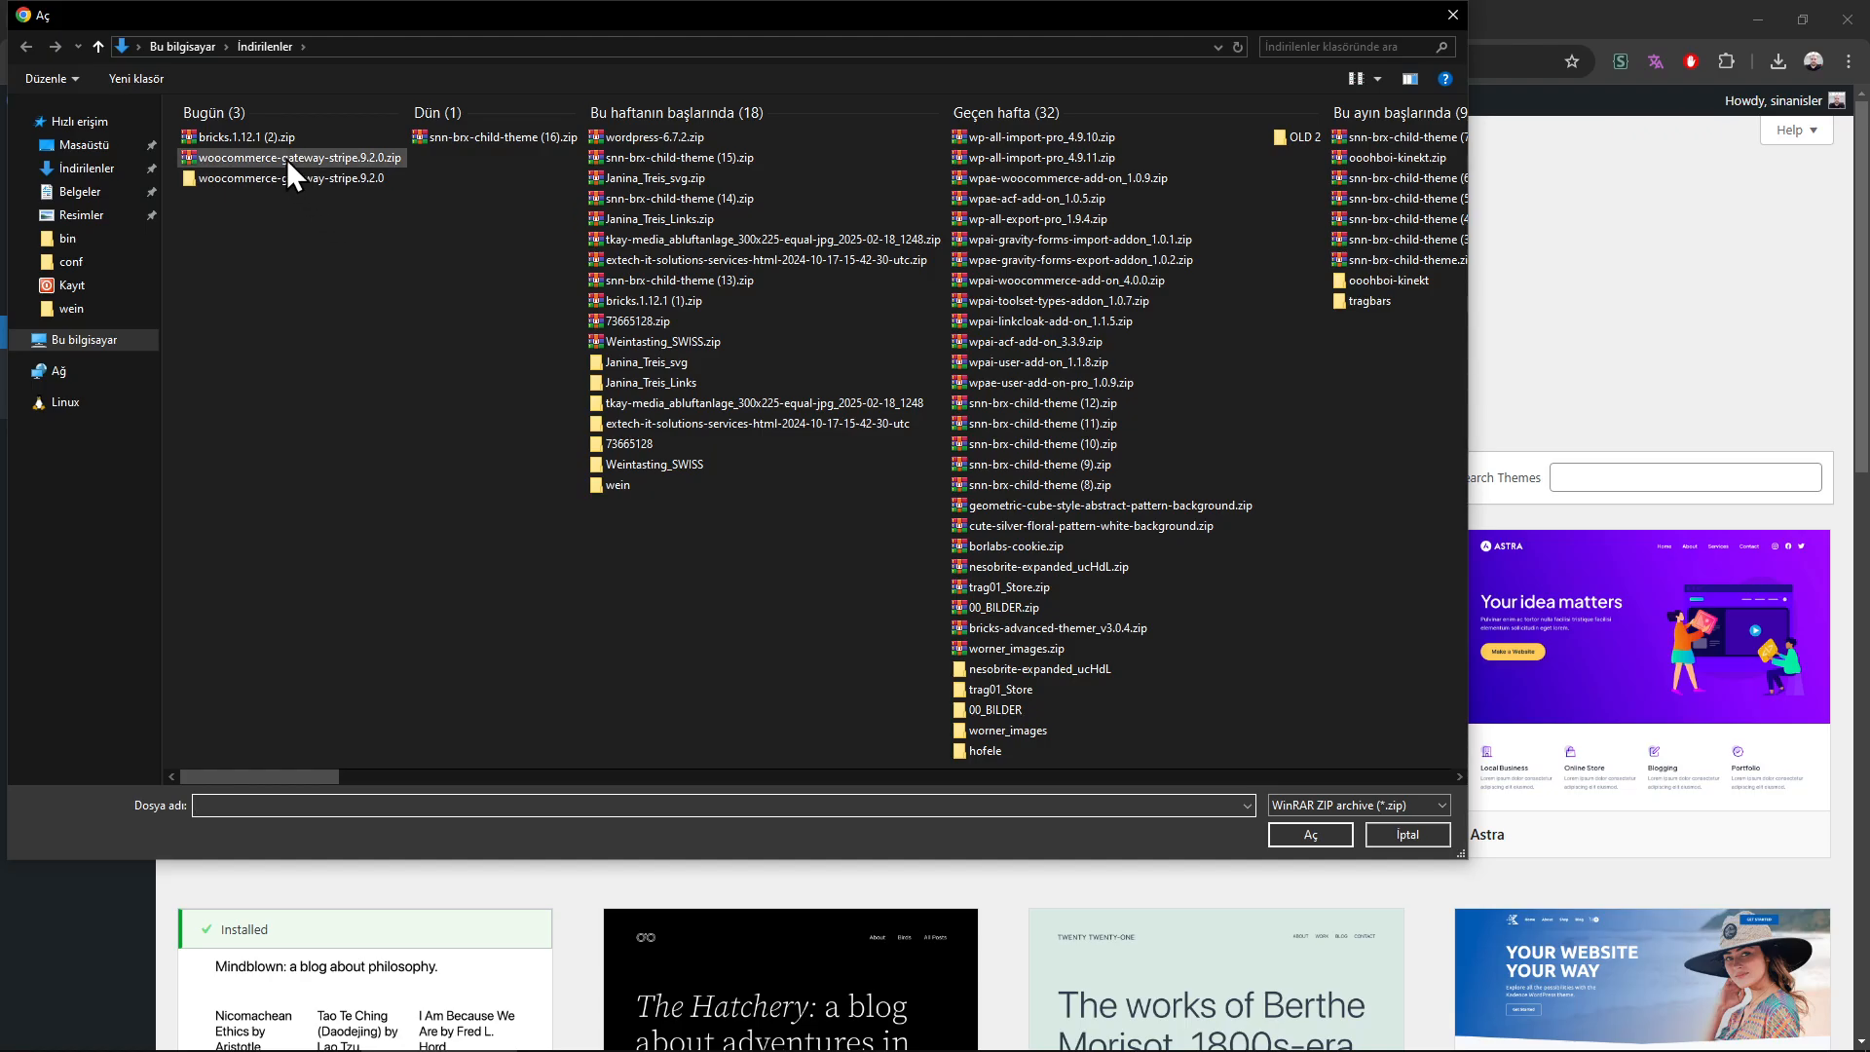
pyautogui.doubleClick(287, 160)
# Open sinanisler.com in a new browser tab and go to its SNN-BRX theme page
pyautogui.hotkey('ctrl', 't')
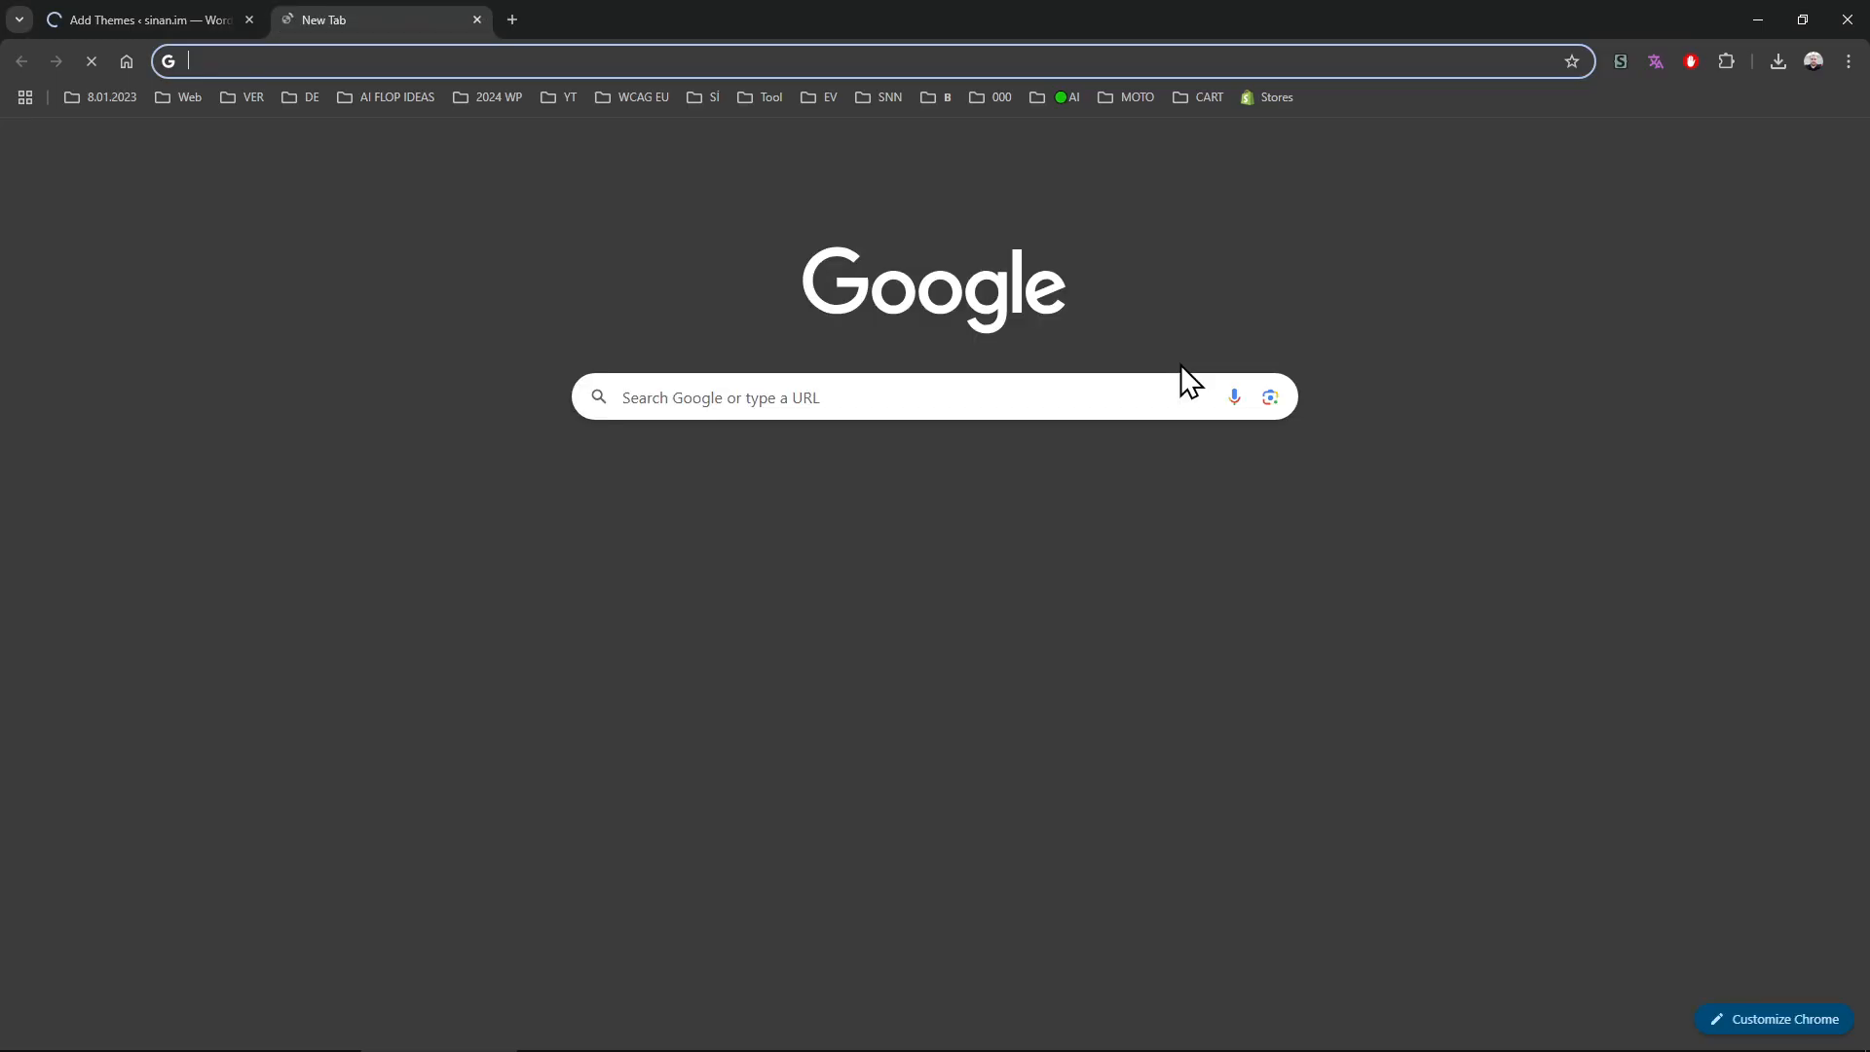
pyautogui.write('sinanisler.com')
pyautogui.press('Return')
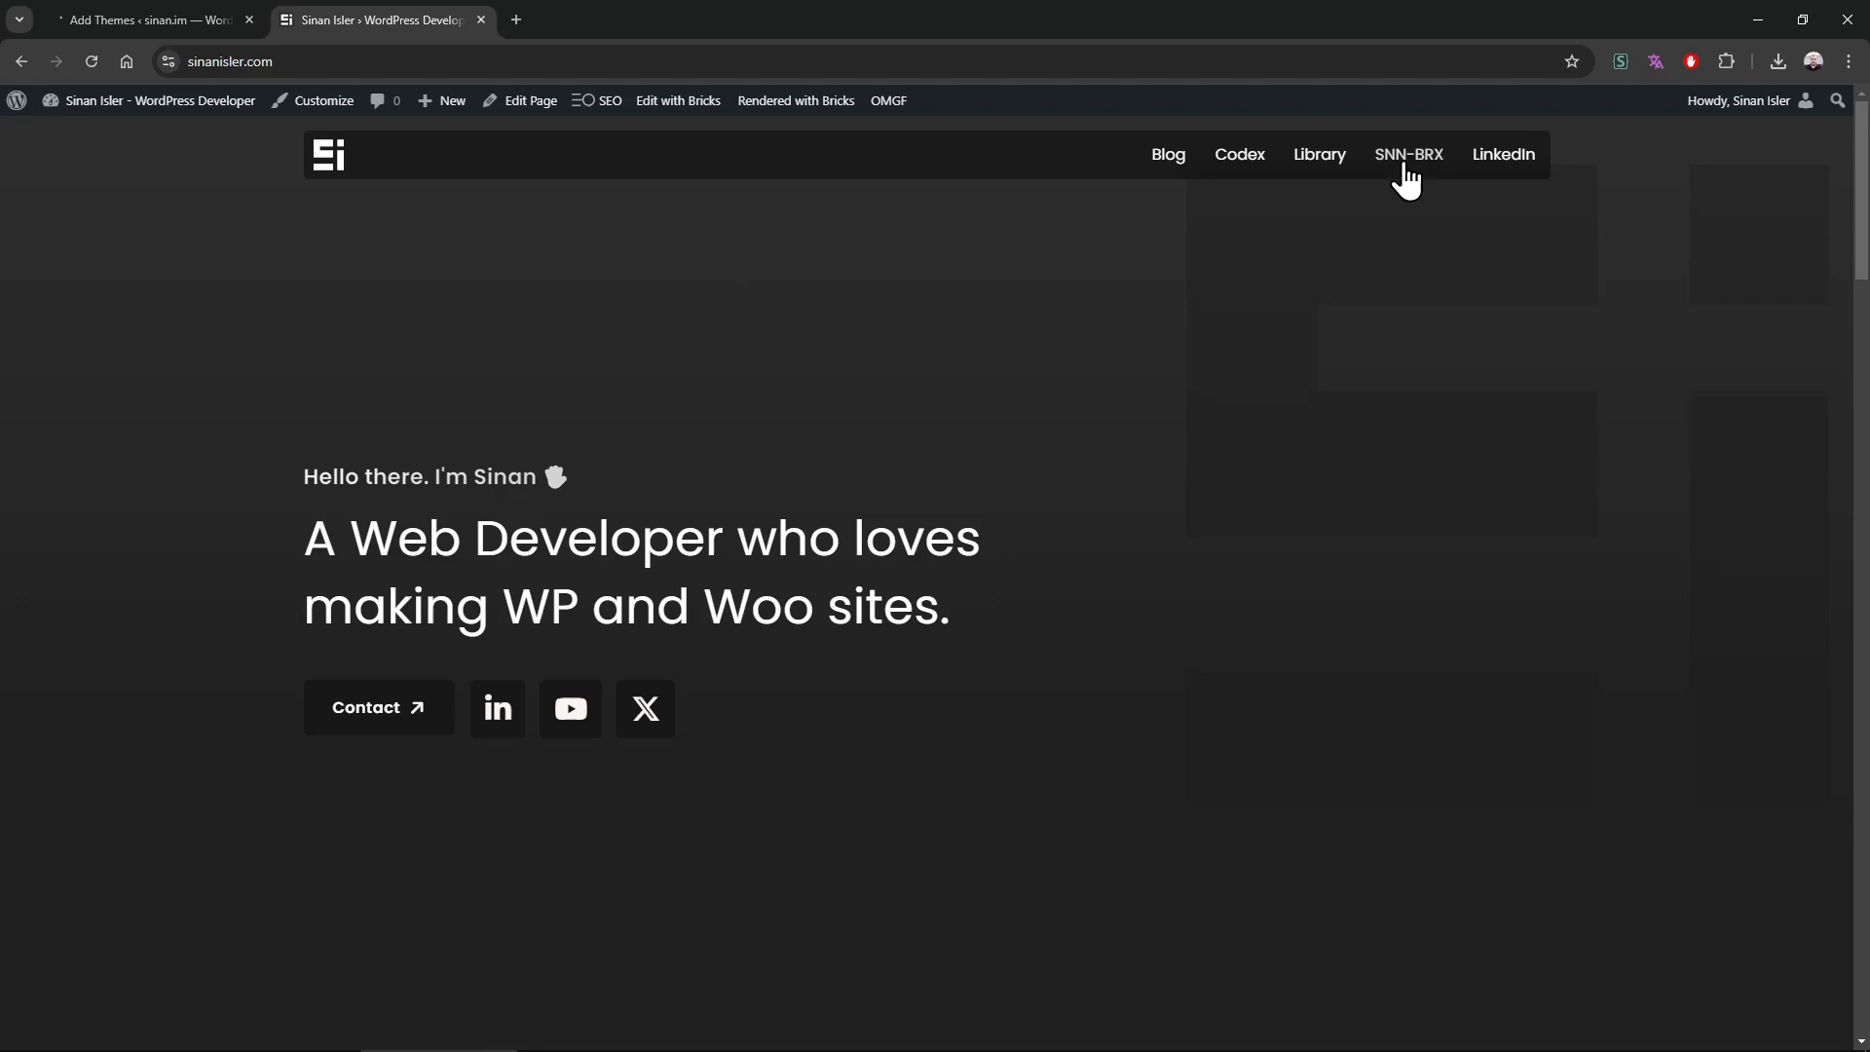
pyautogui.click(1407, 175)
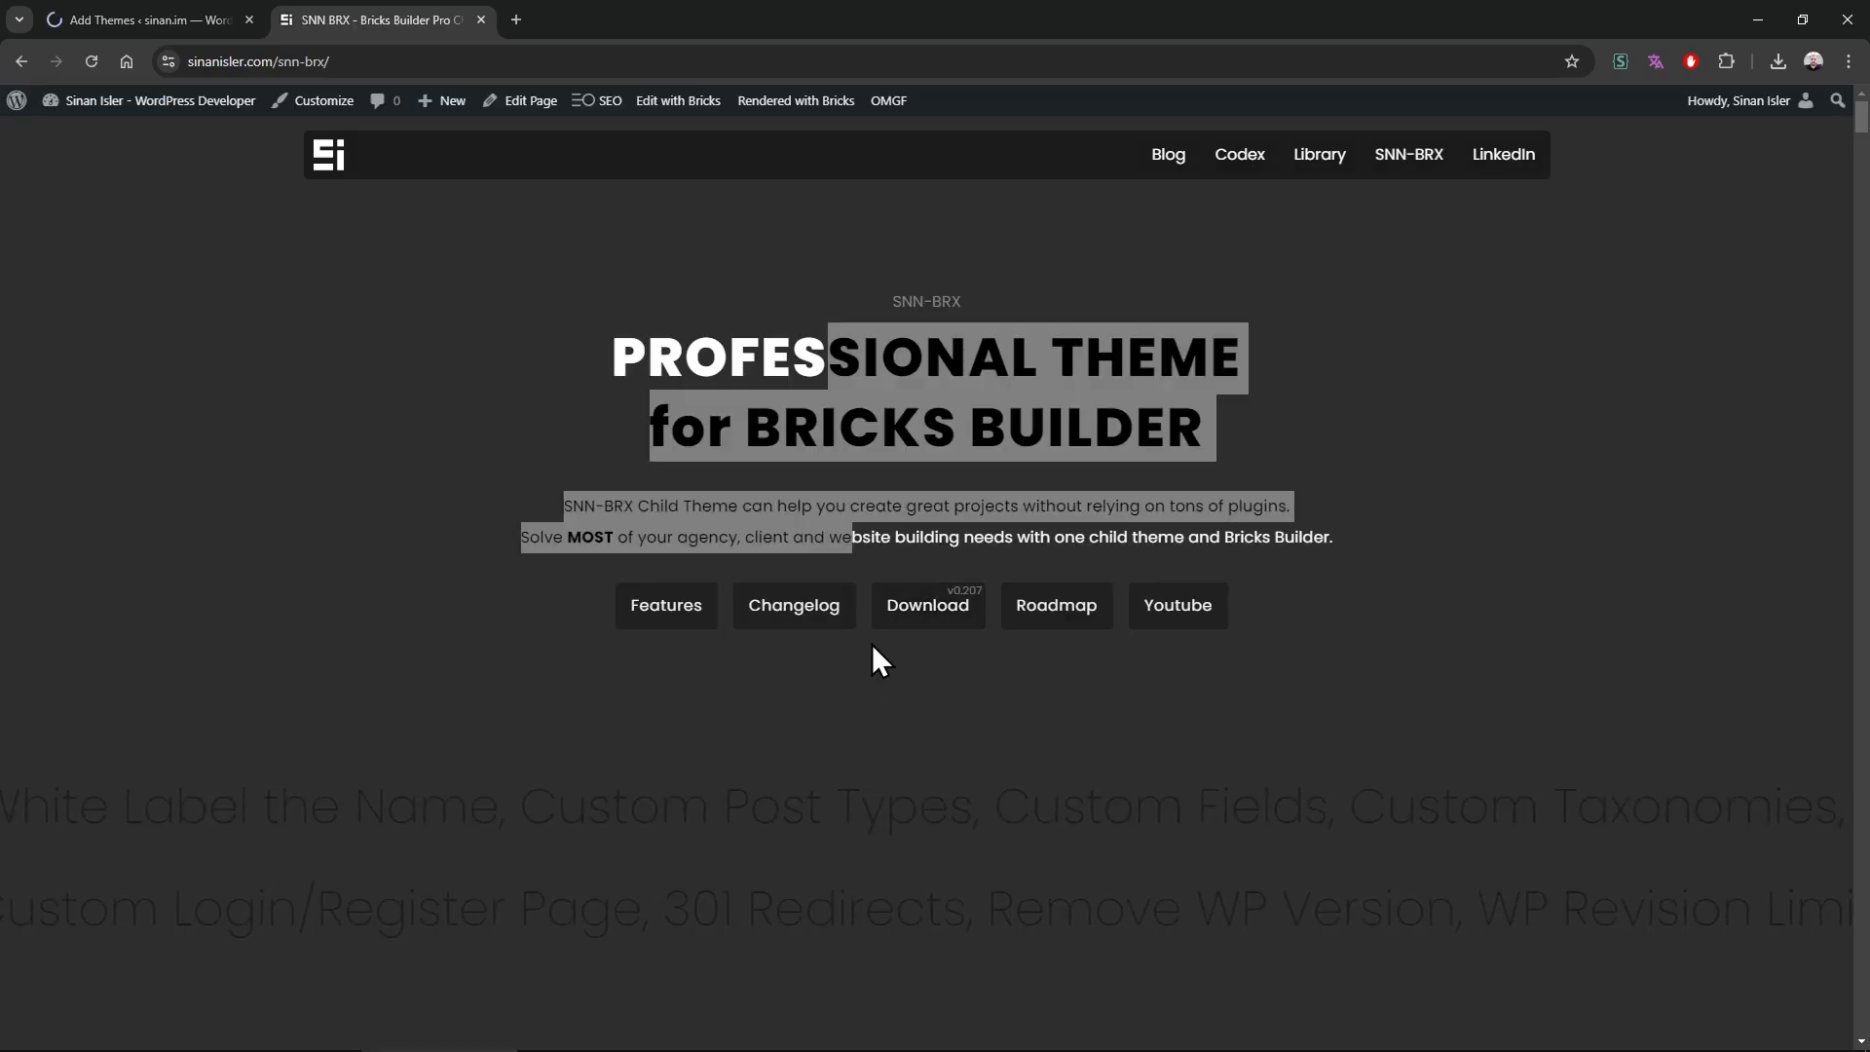
# Download the SNN-BRX child theme v0.207, save it as snn-brx-child-theme (17).zip, and close the releases page
pyautogui.scroll(-7, 931, 694)
pyautogui.scroll(7, 930, 687)
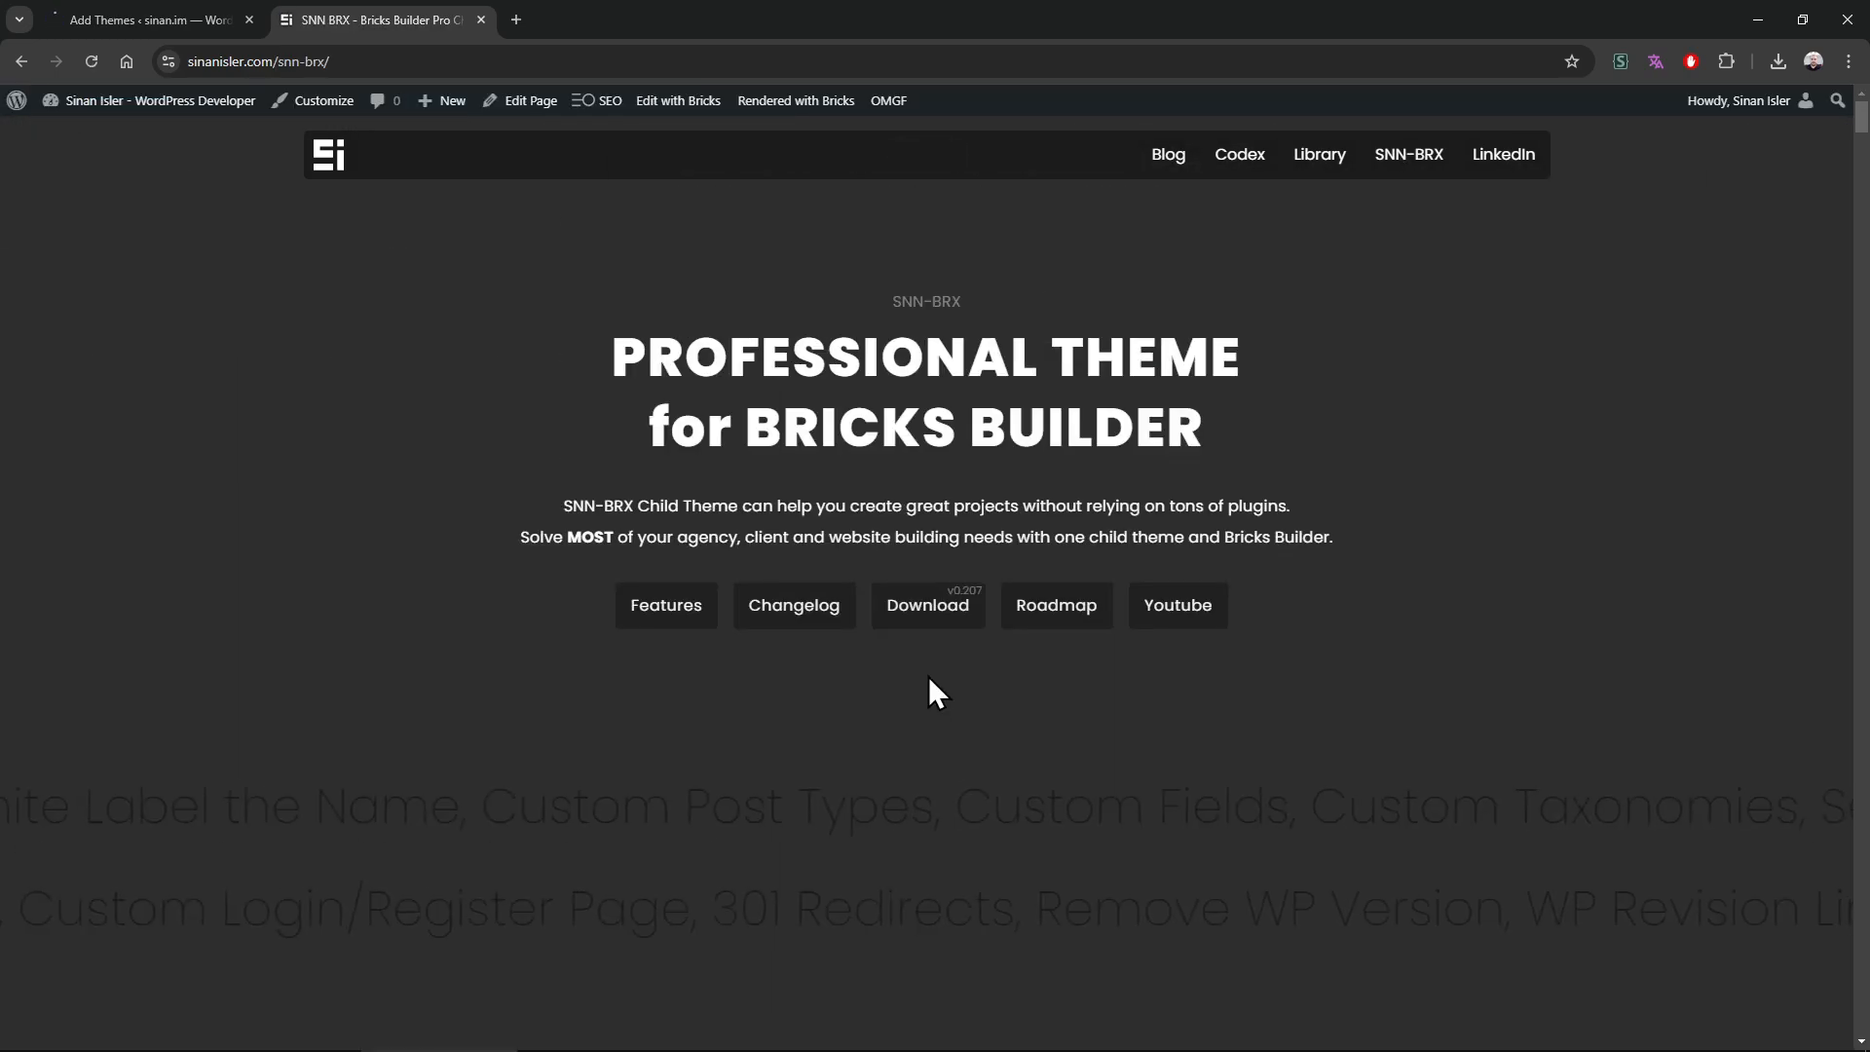
pyautogui.scroll(-7, 930, 678)
pyautogui.moveTo(929, 678); pyautogui.dragTo(1114, 722)
pyautogui.click(1062, 720)
pyautogui.scroll(1, 1037, 719)
pyautogui.scroll(7, 1037, 719)
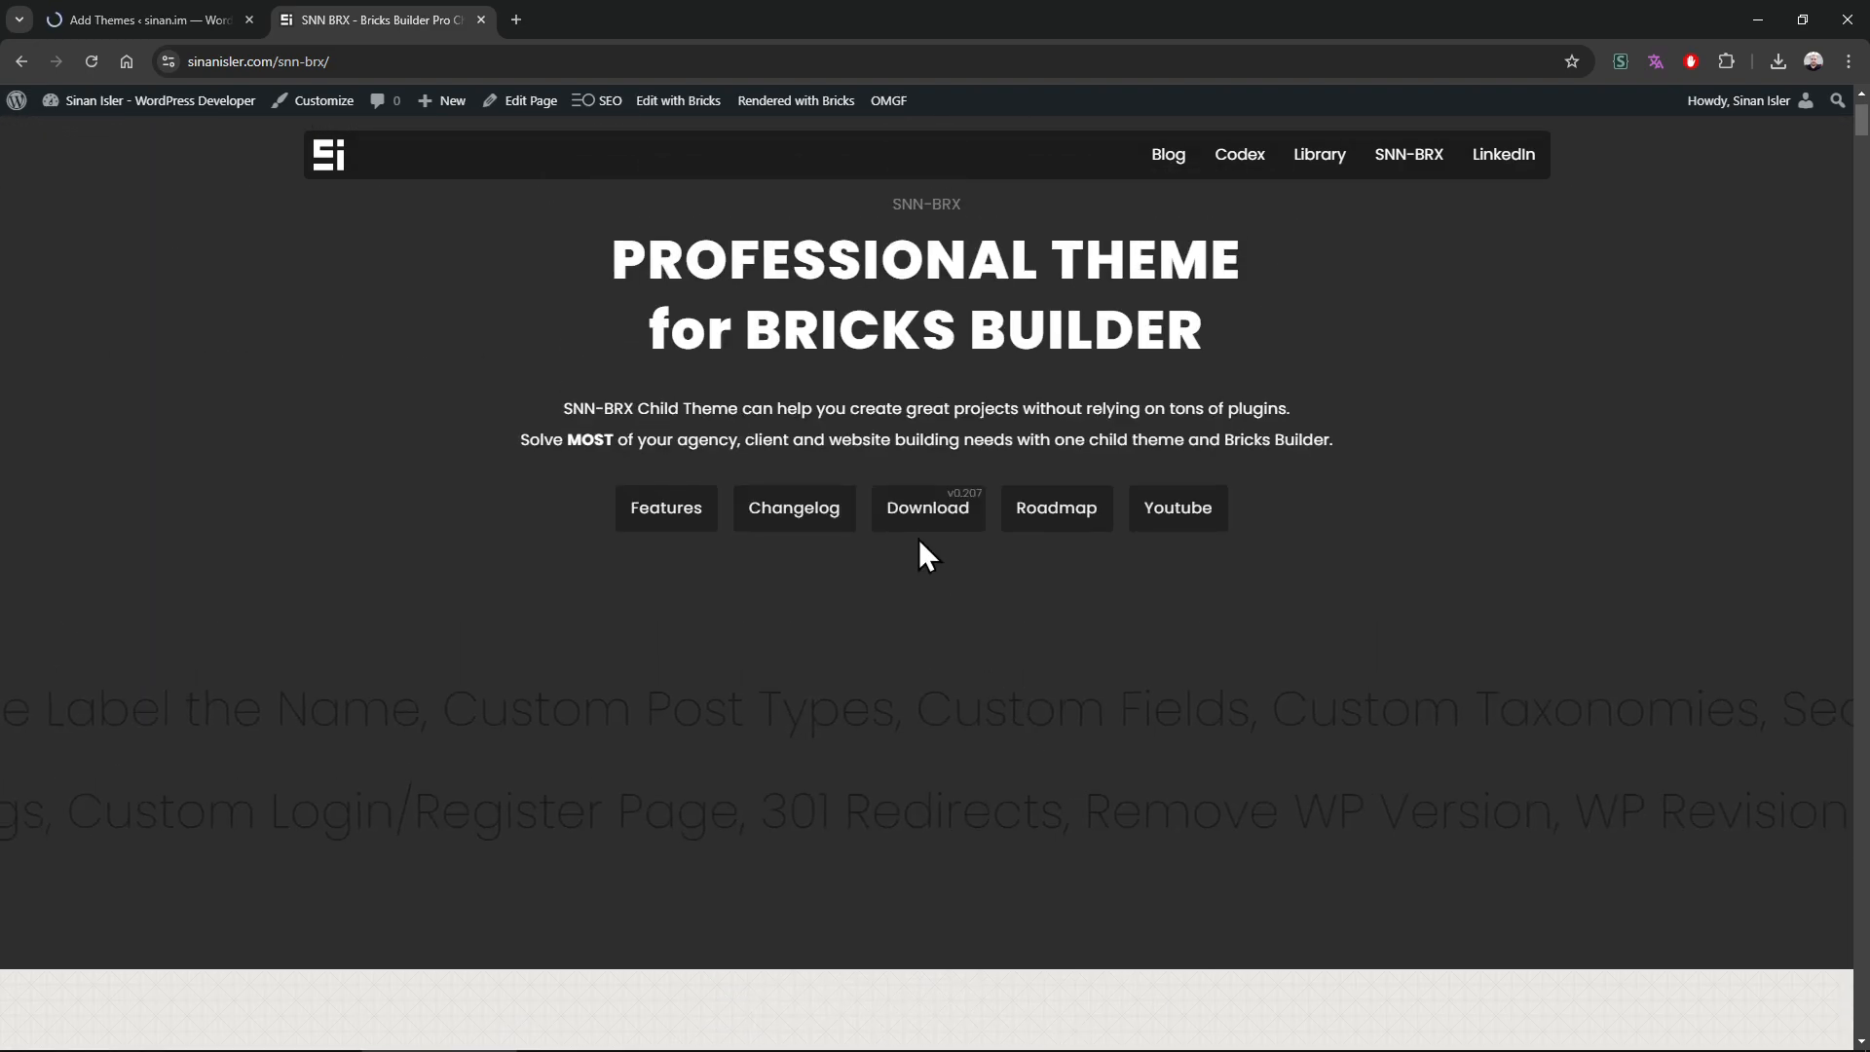
pyautogui.click(921, 505)
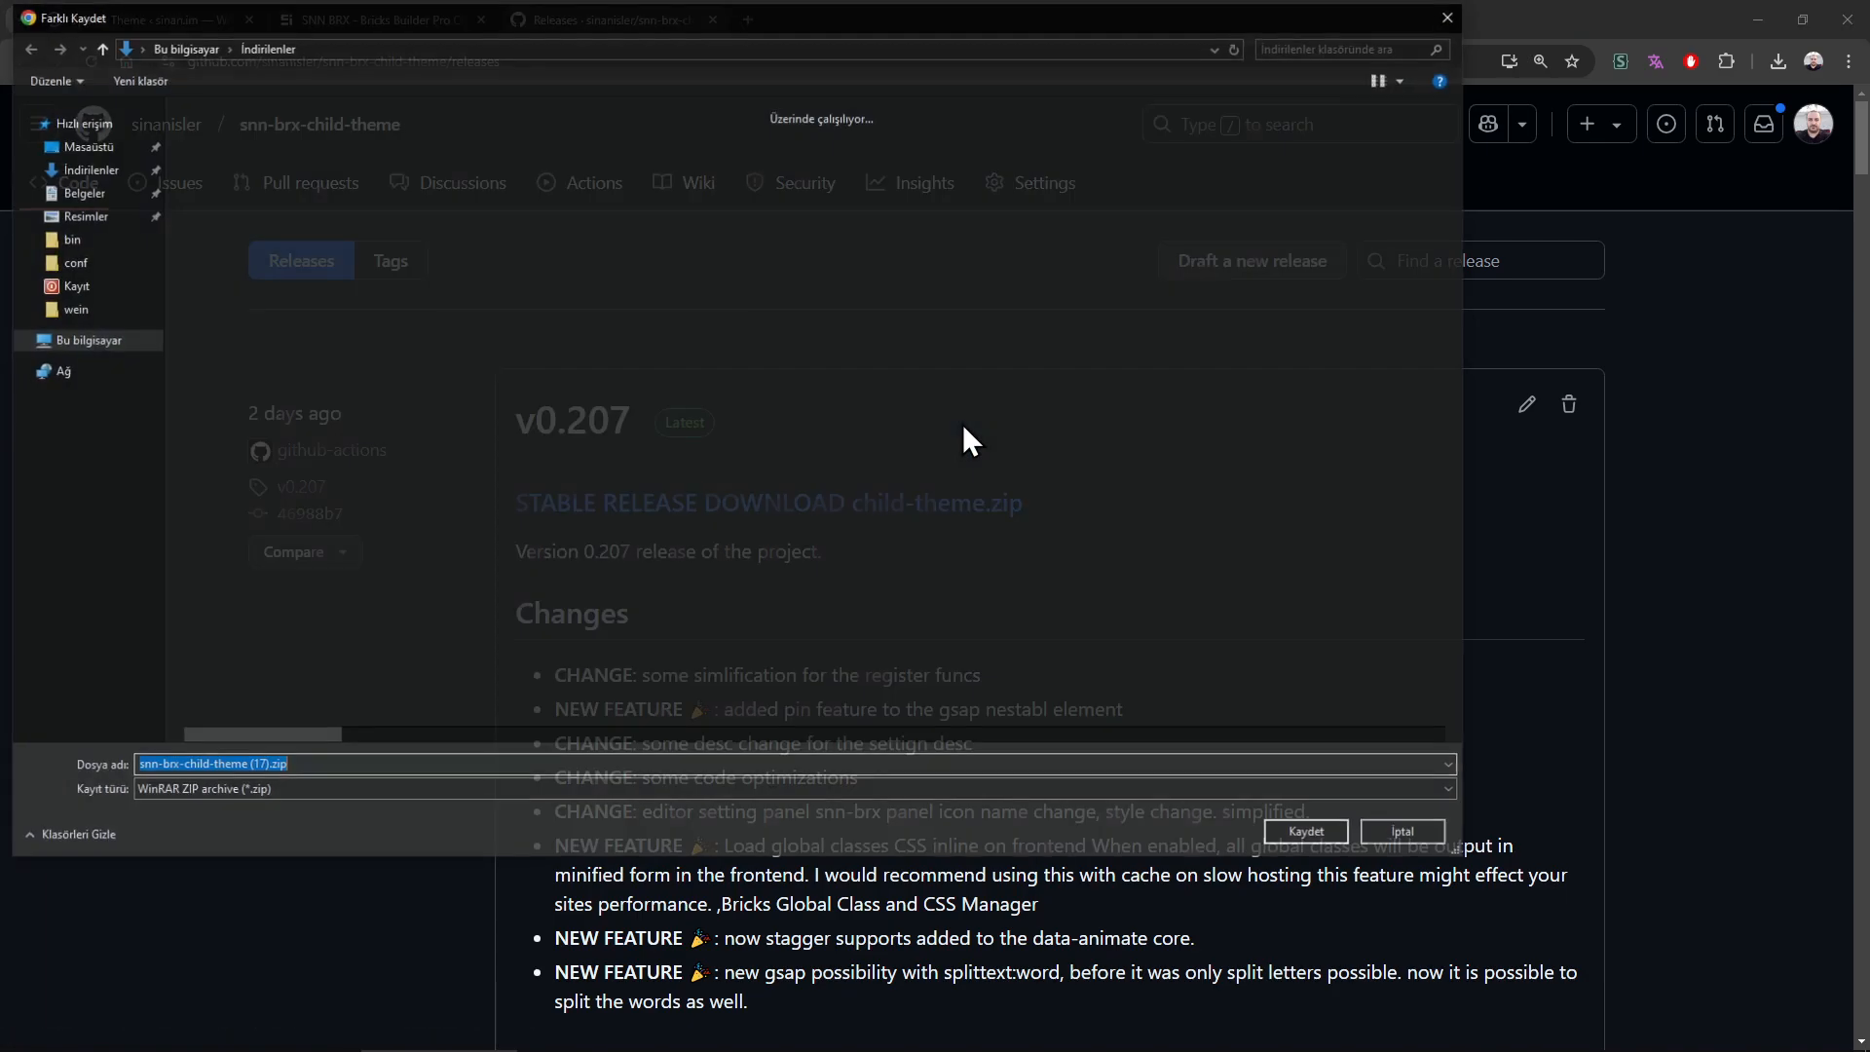
pyautogui.press('Return')
pyautogui.click(443, 2)
pyautogui.middleClick(631, 1)
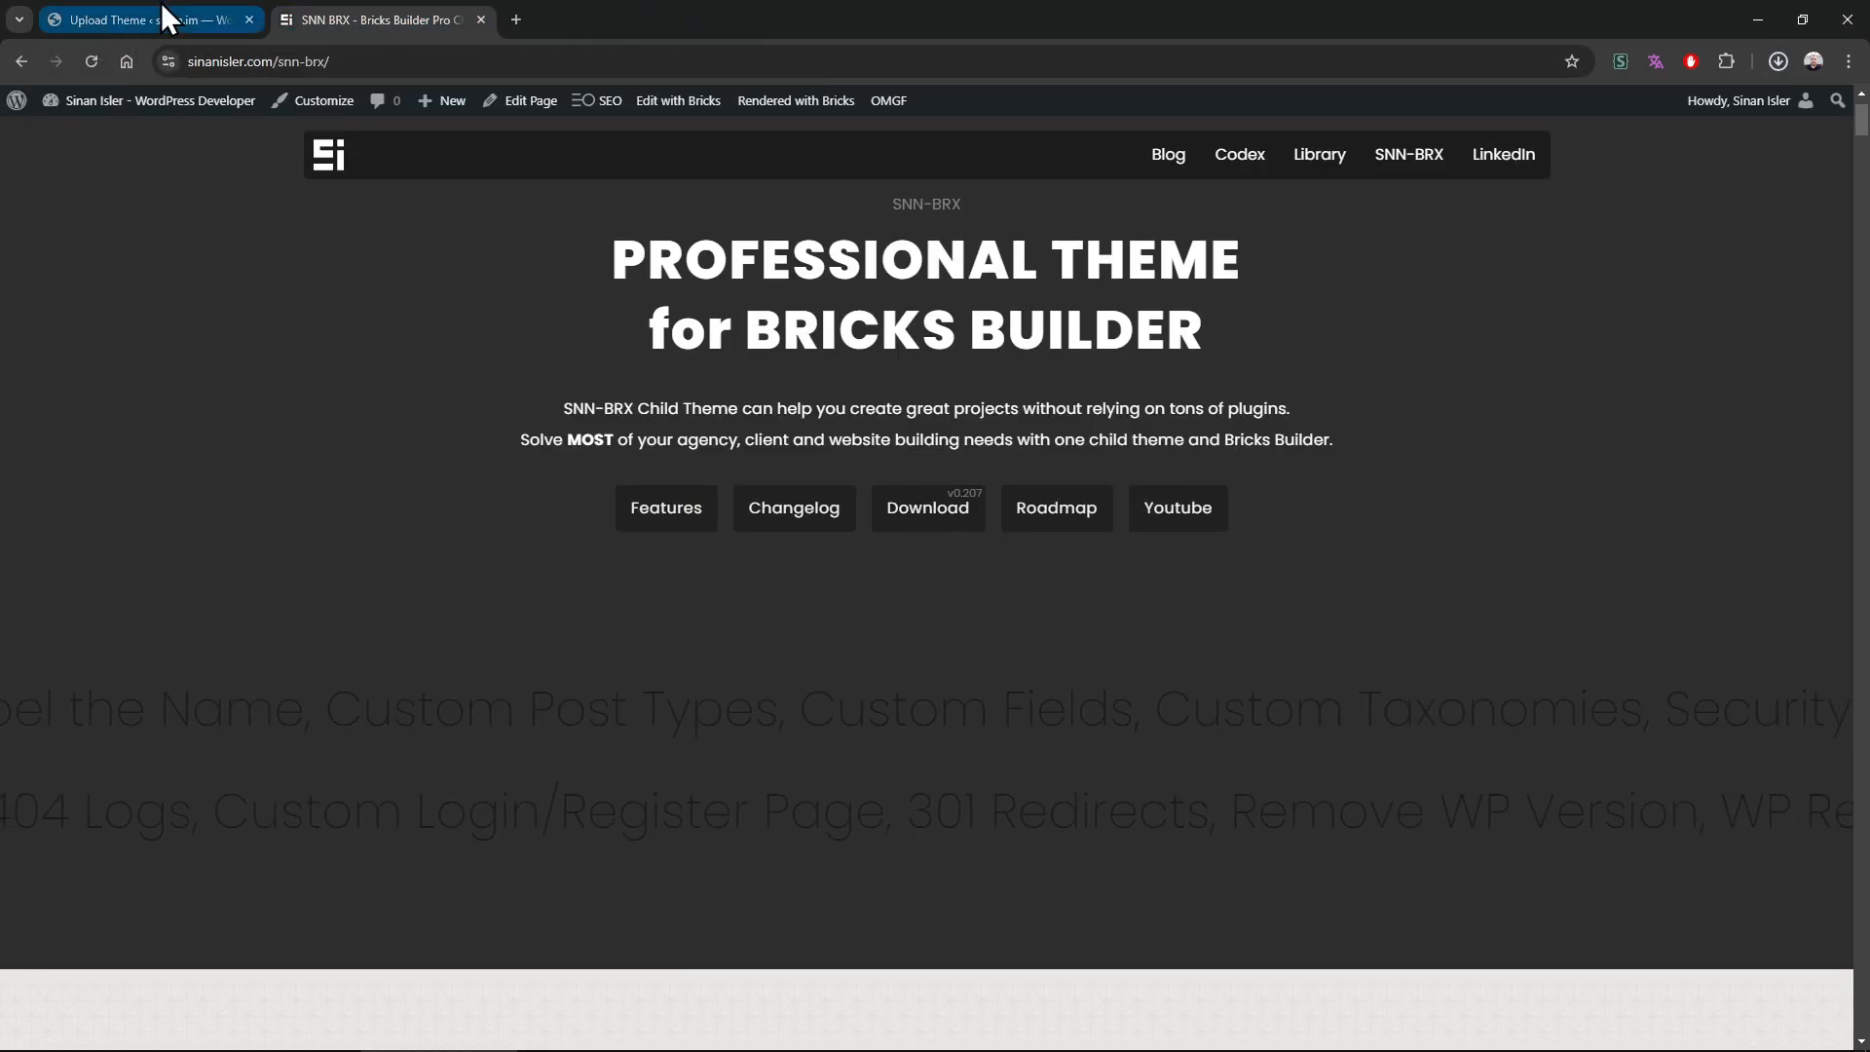
# Return to the WordPress admin, install the child theme from snn-brx-child-theme (17).zip, and activate it
pyautogui.click(160, 2)
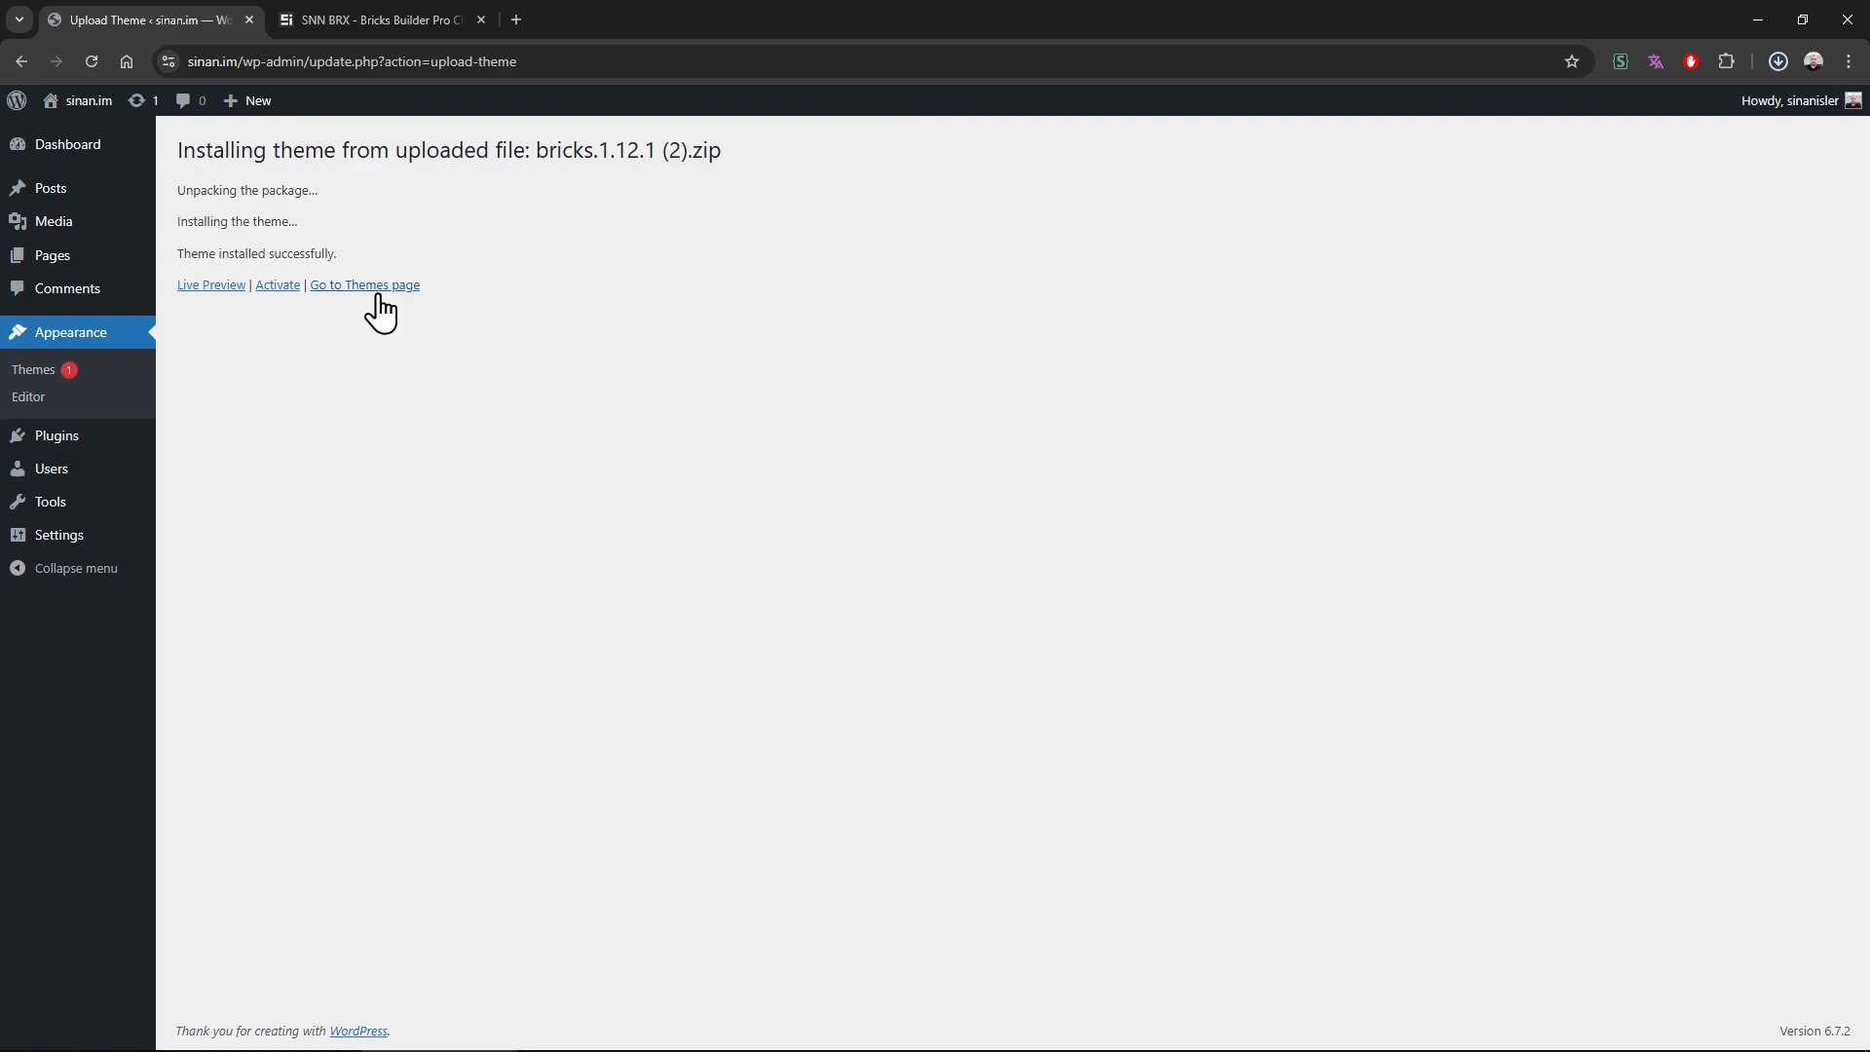
pyautogui.click(67, 377)
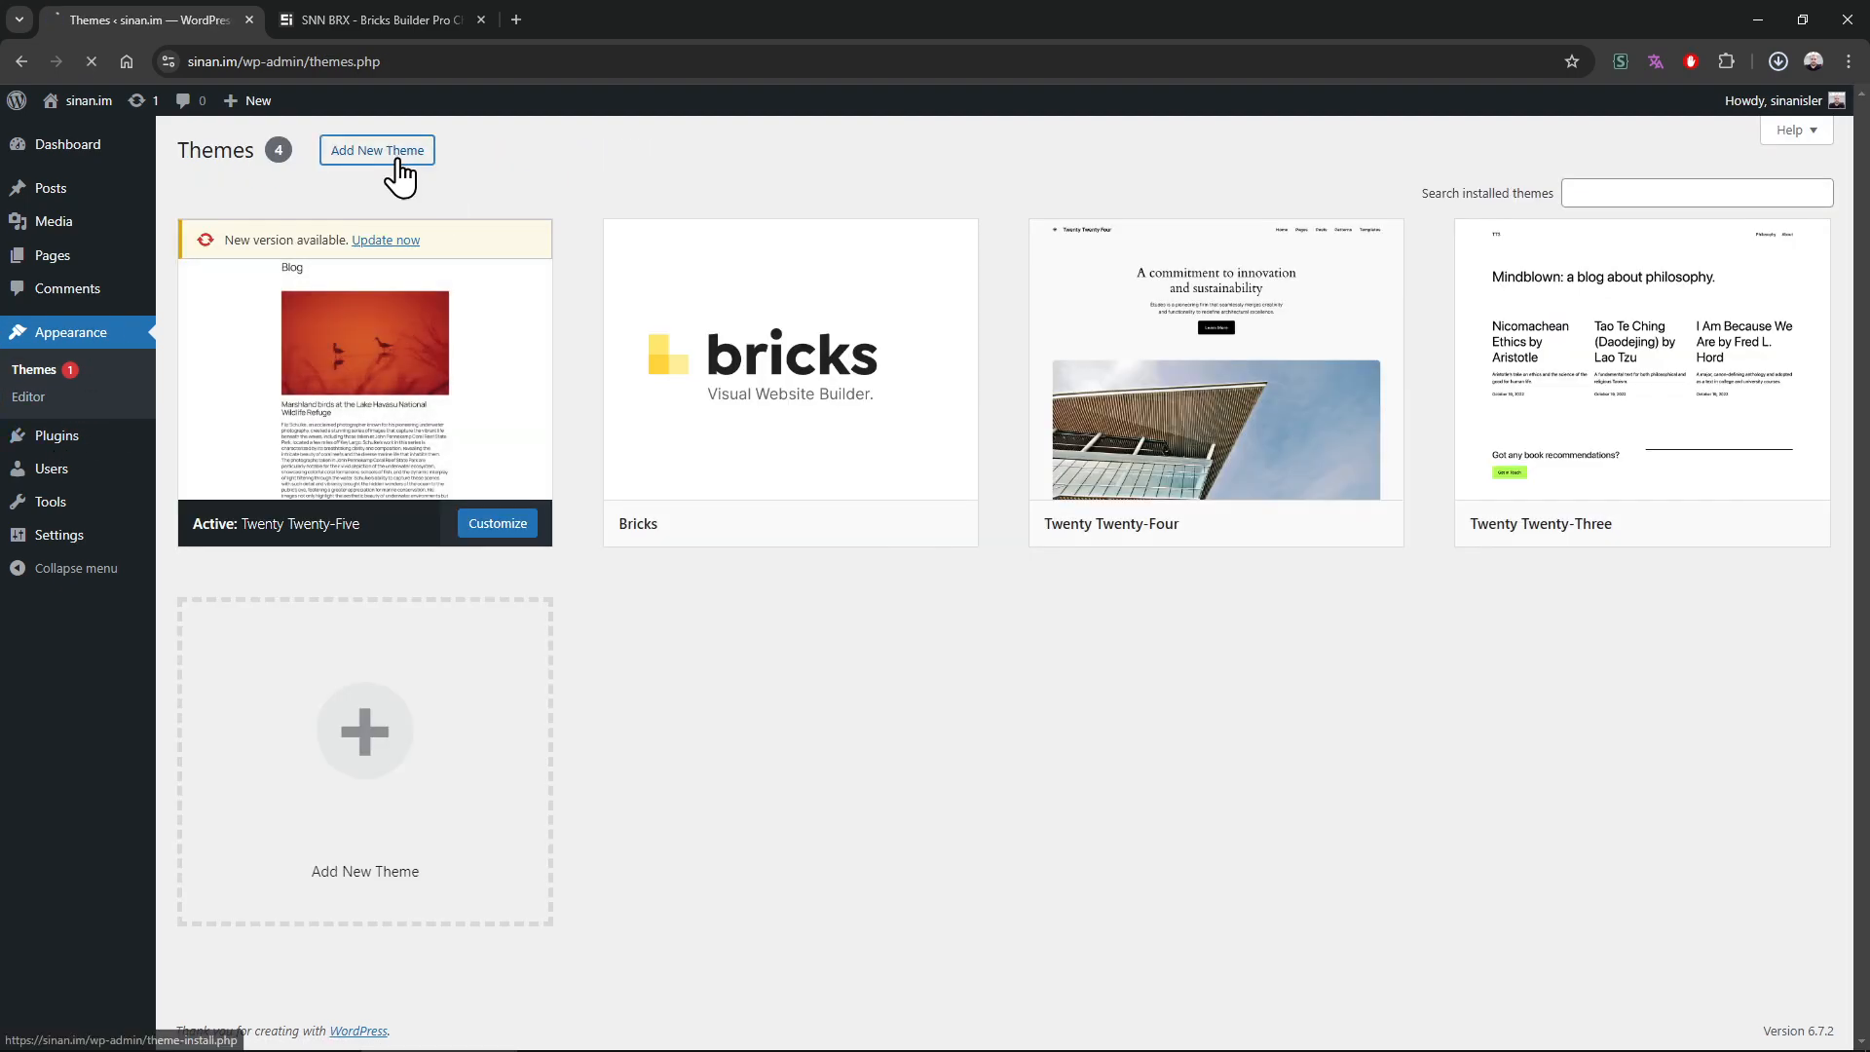
pyautogui.click(394, 154)
pyautogui.click(349, 156)
pyautogui.click(911, 327)
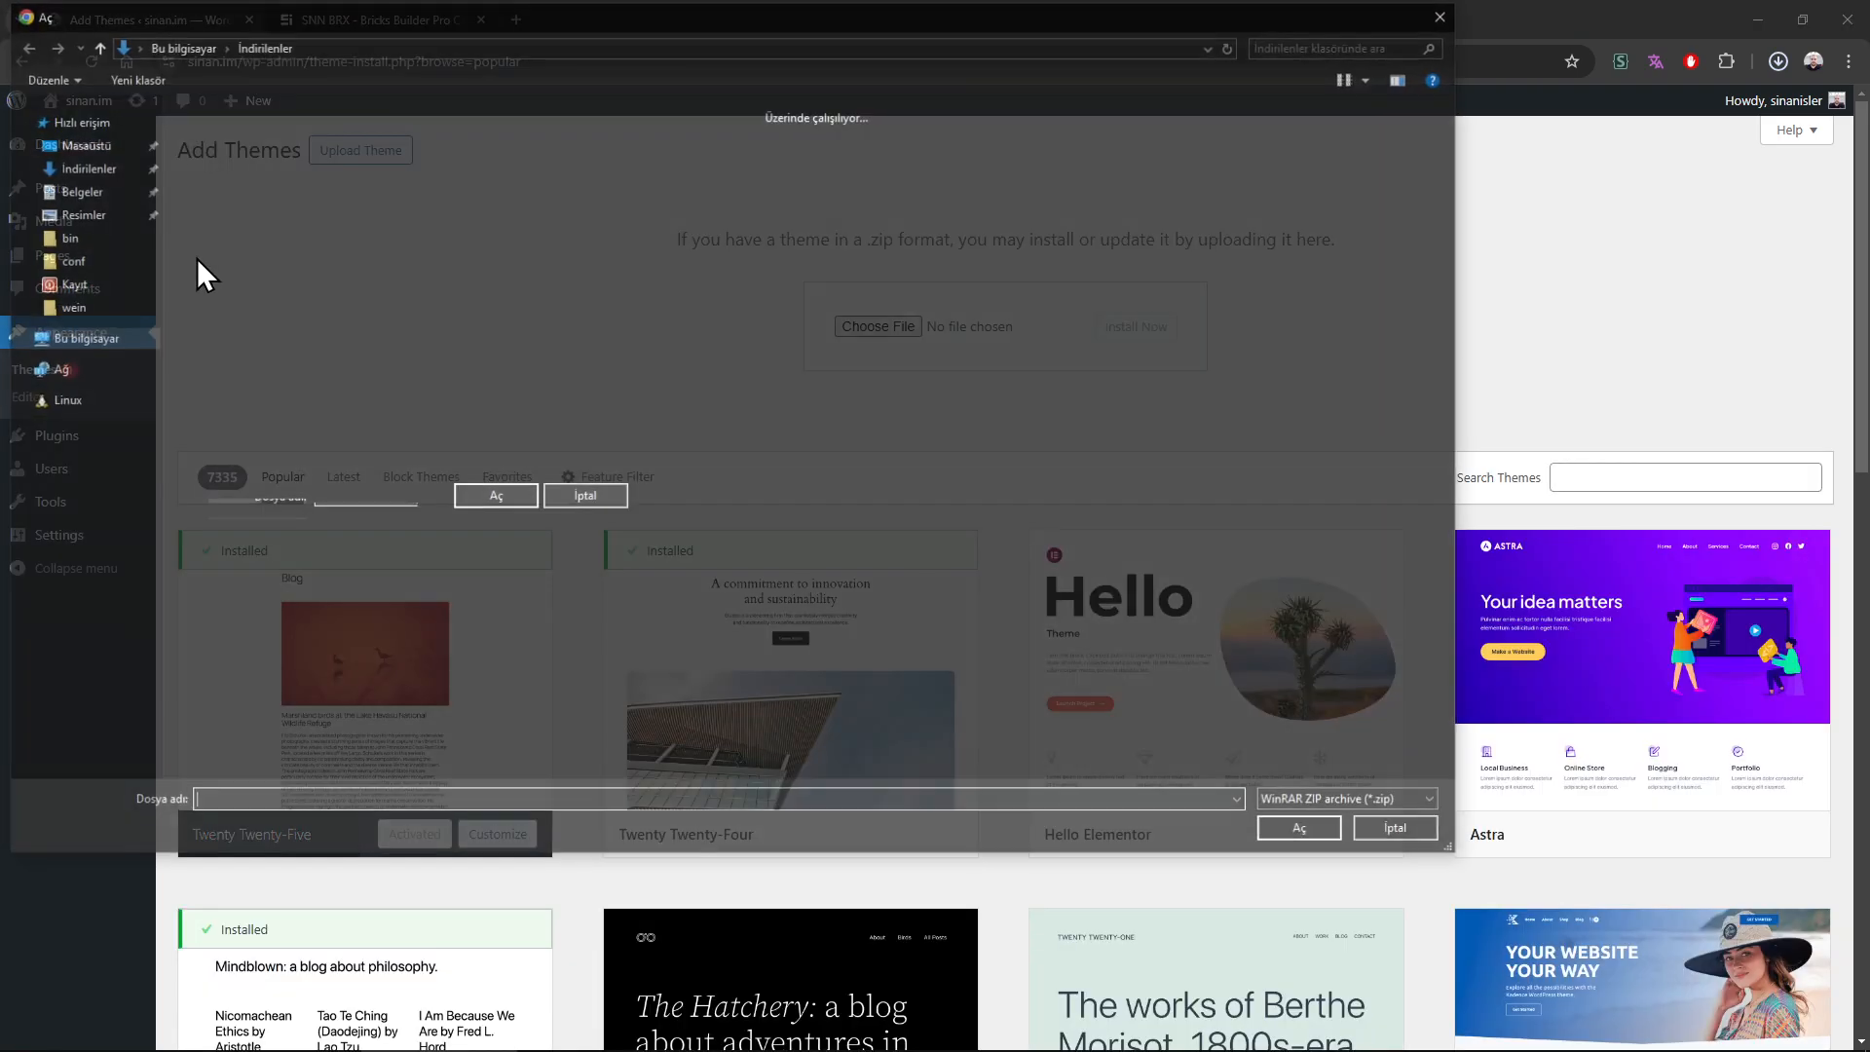
pyautogui.doubleClick(271, 156)
pyautogui.click(1136, 328)
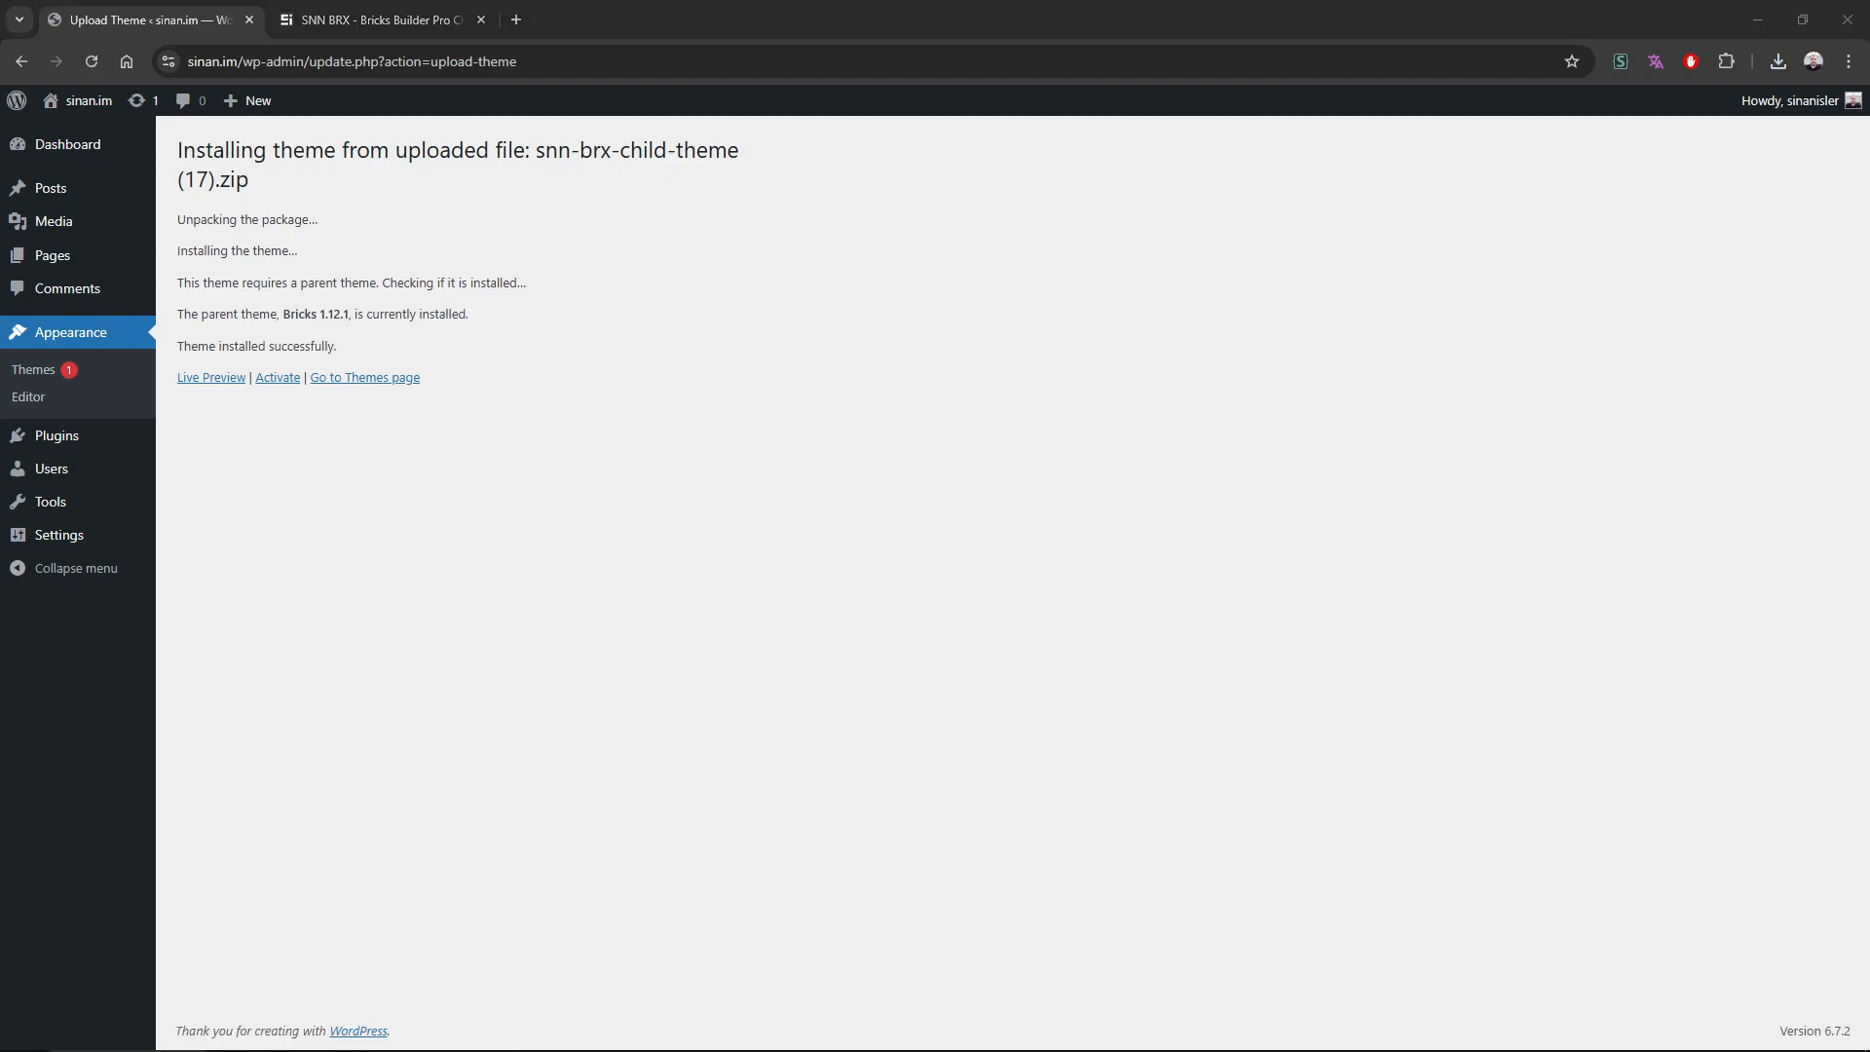
pyautogui.click(278, 378)
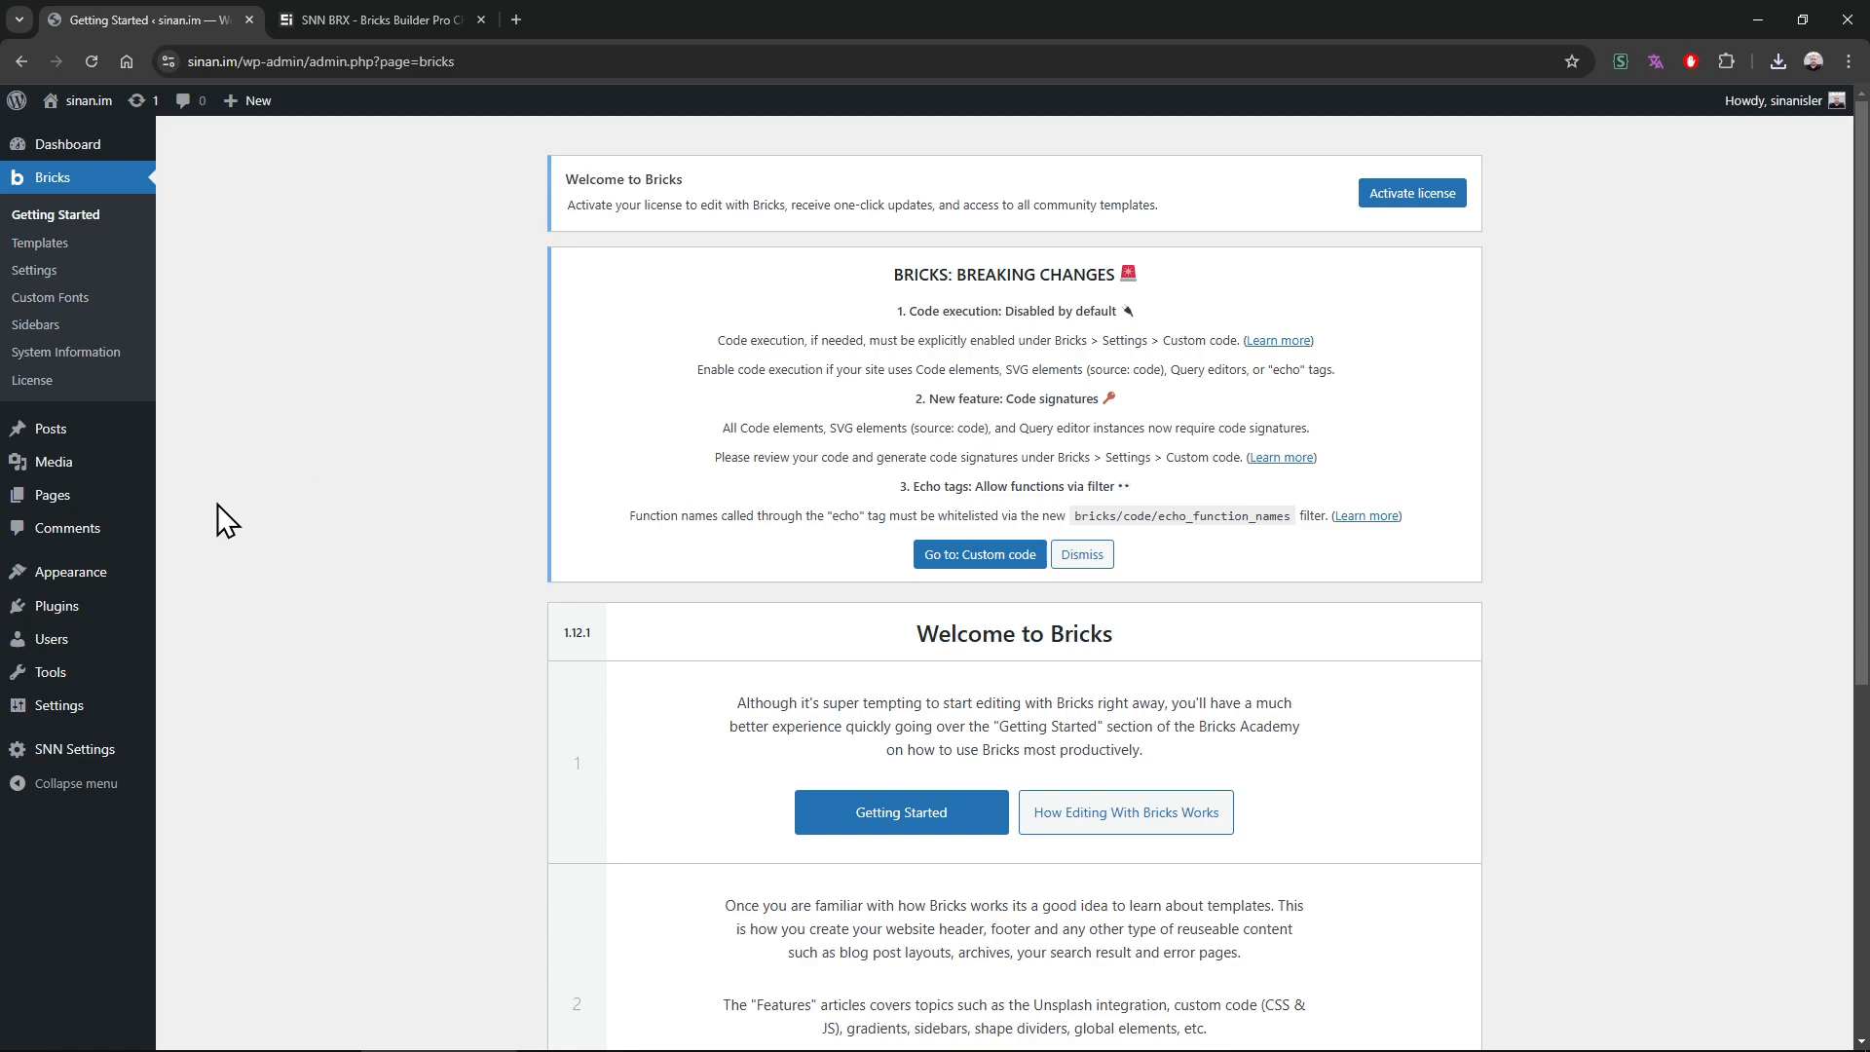
# Delete the unused Twenty Twenty-Three theme from the installed themes
pyautogui.click(68, 580)
pyautogui.scroll(-4, 448, 635)
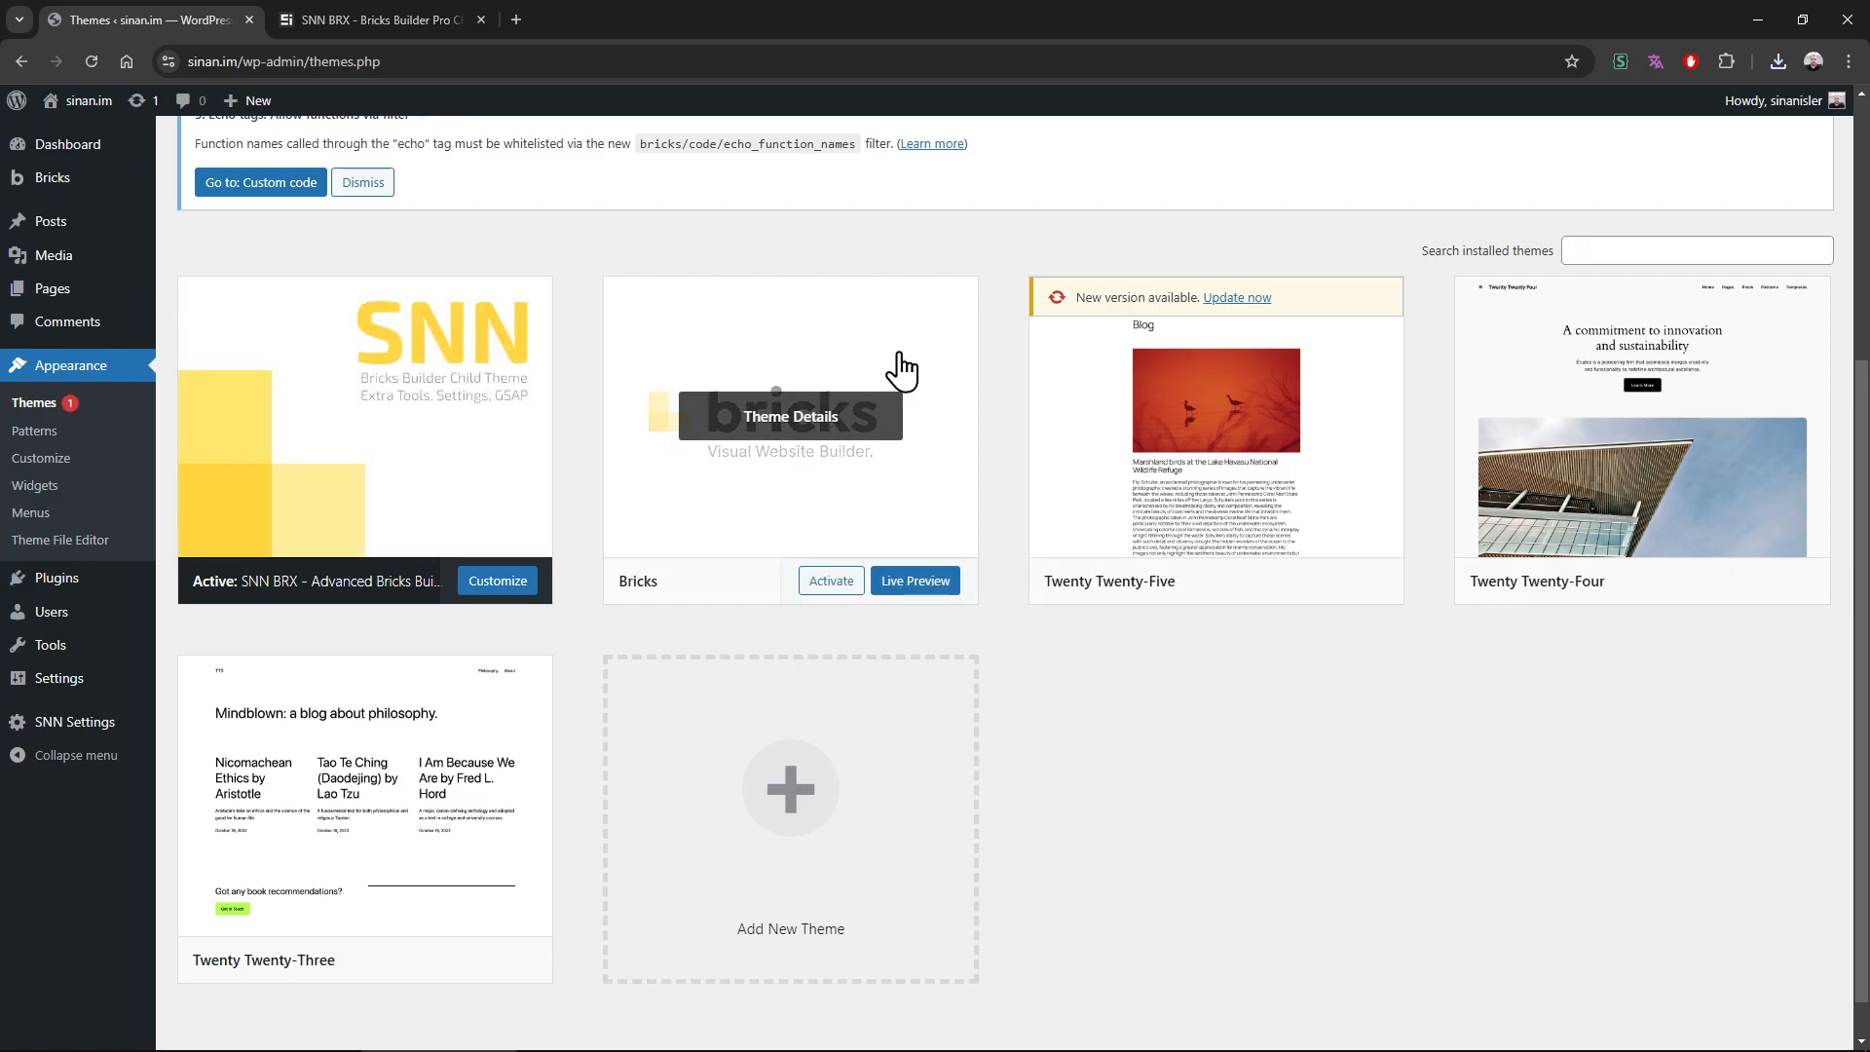
pyautogui.click(438, 768)
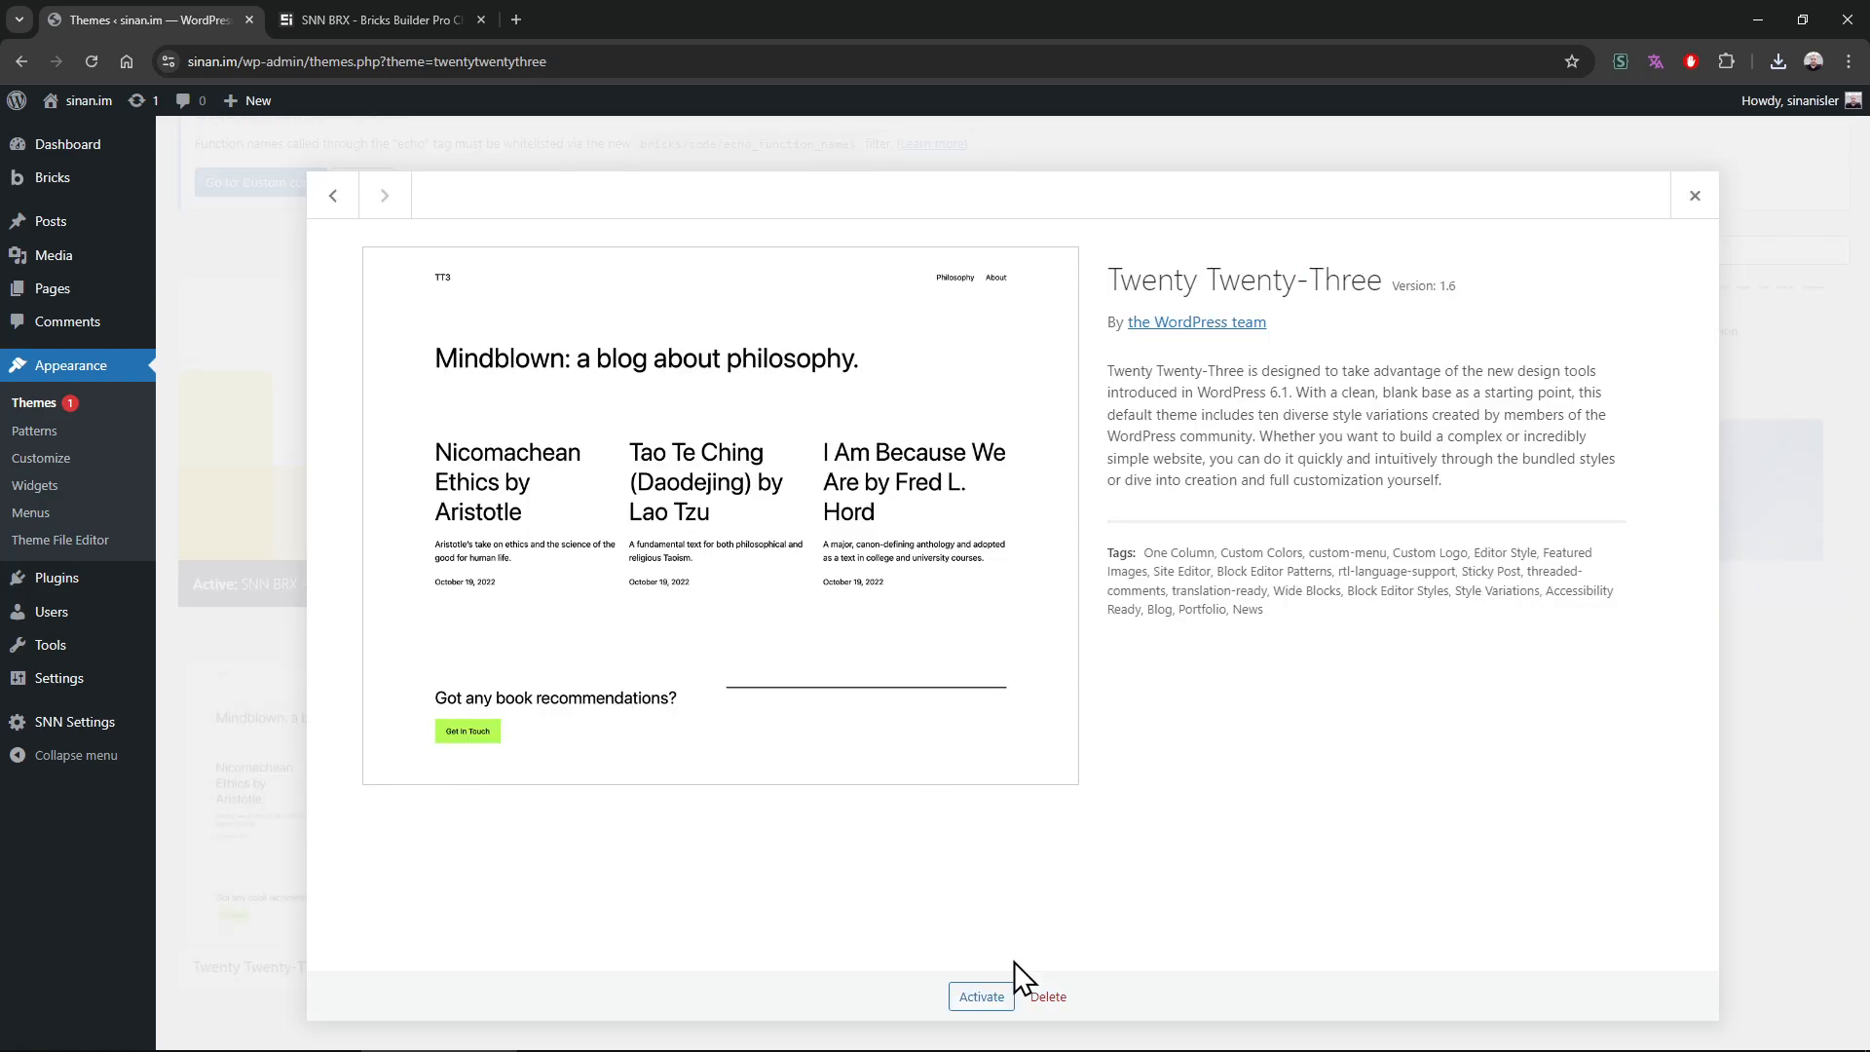
pyautogui.click(1048, 997)
pyautogui.press('Return')
# Delete the unused Twenty Twenty-Five and Twenty Twenty-Four themes
pyautogui.click(1197, 454)
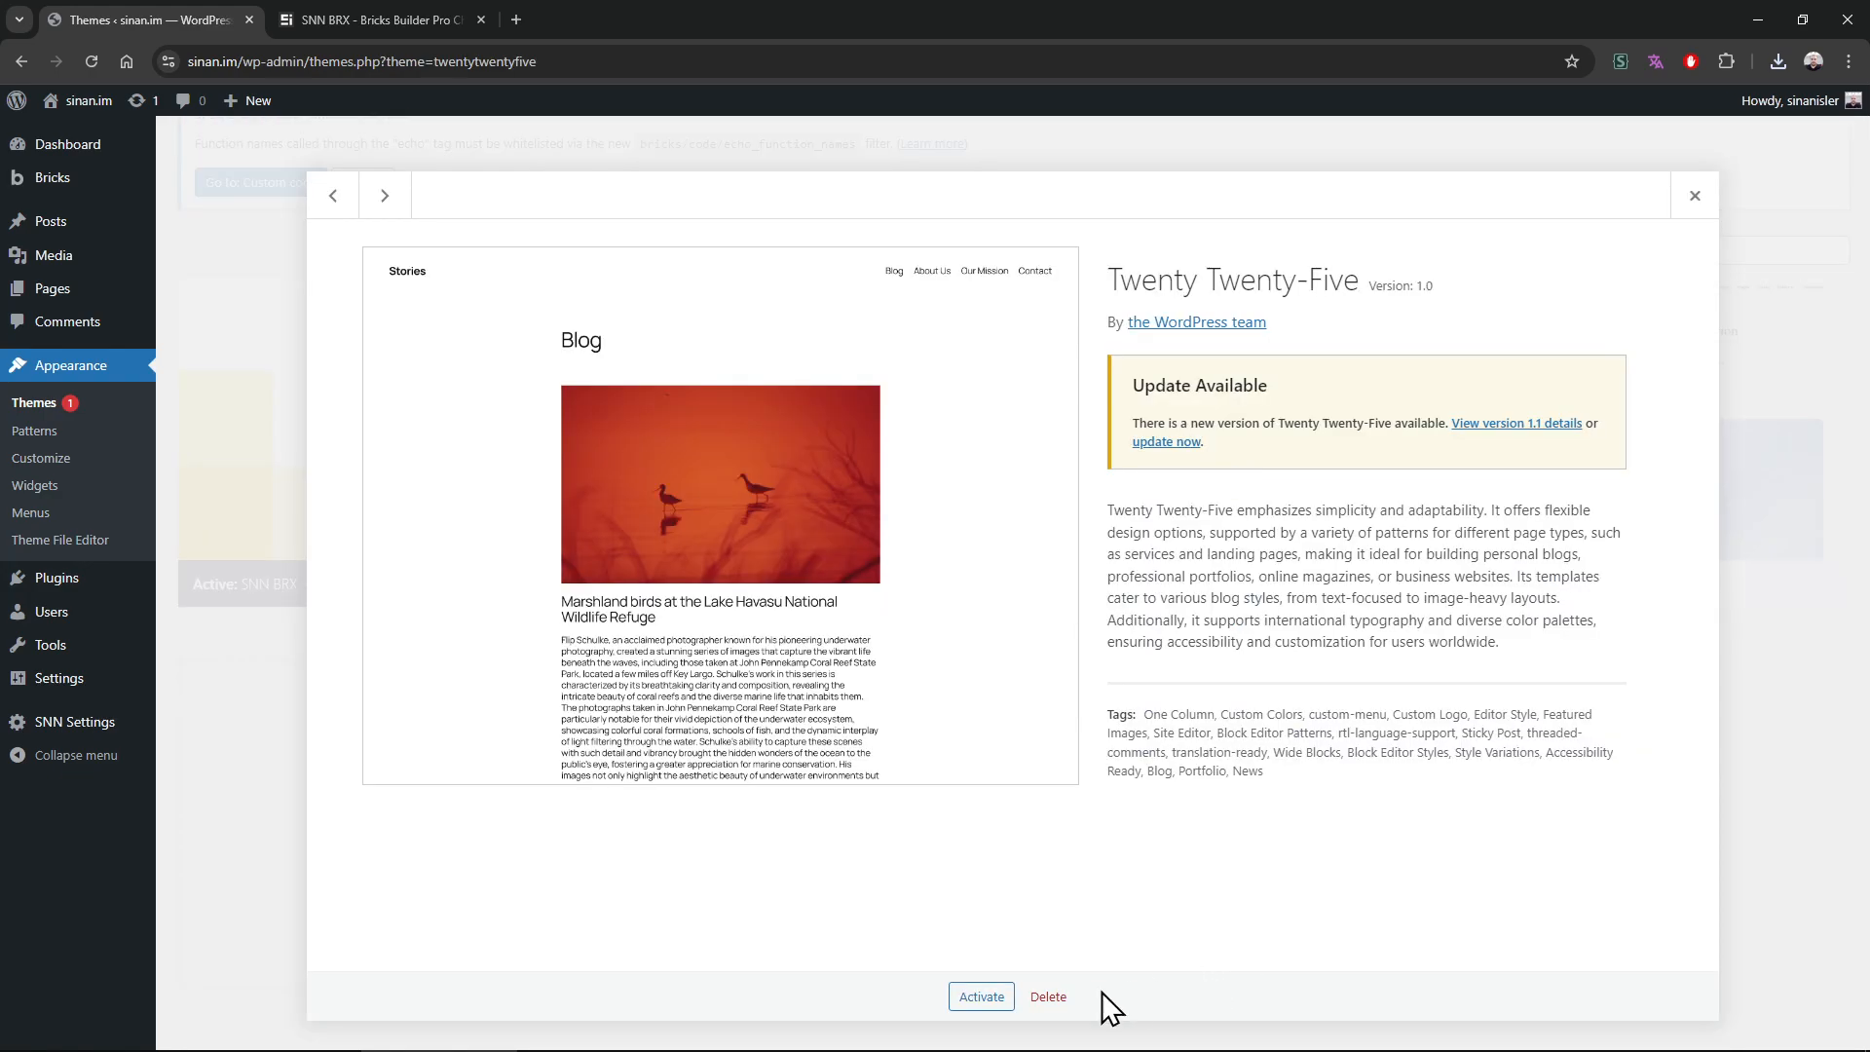
pyautogui.click(1048, 994)
pyautogui.press('Return')
pyautogui.click(1319, 850)
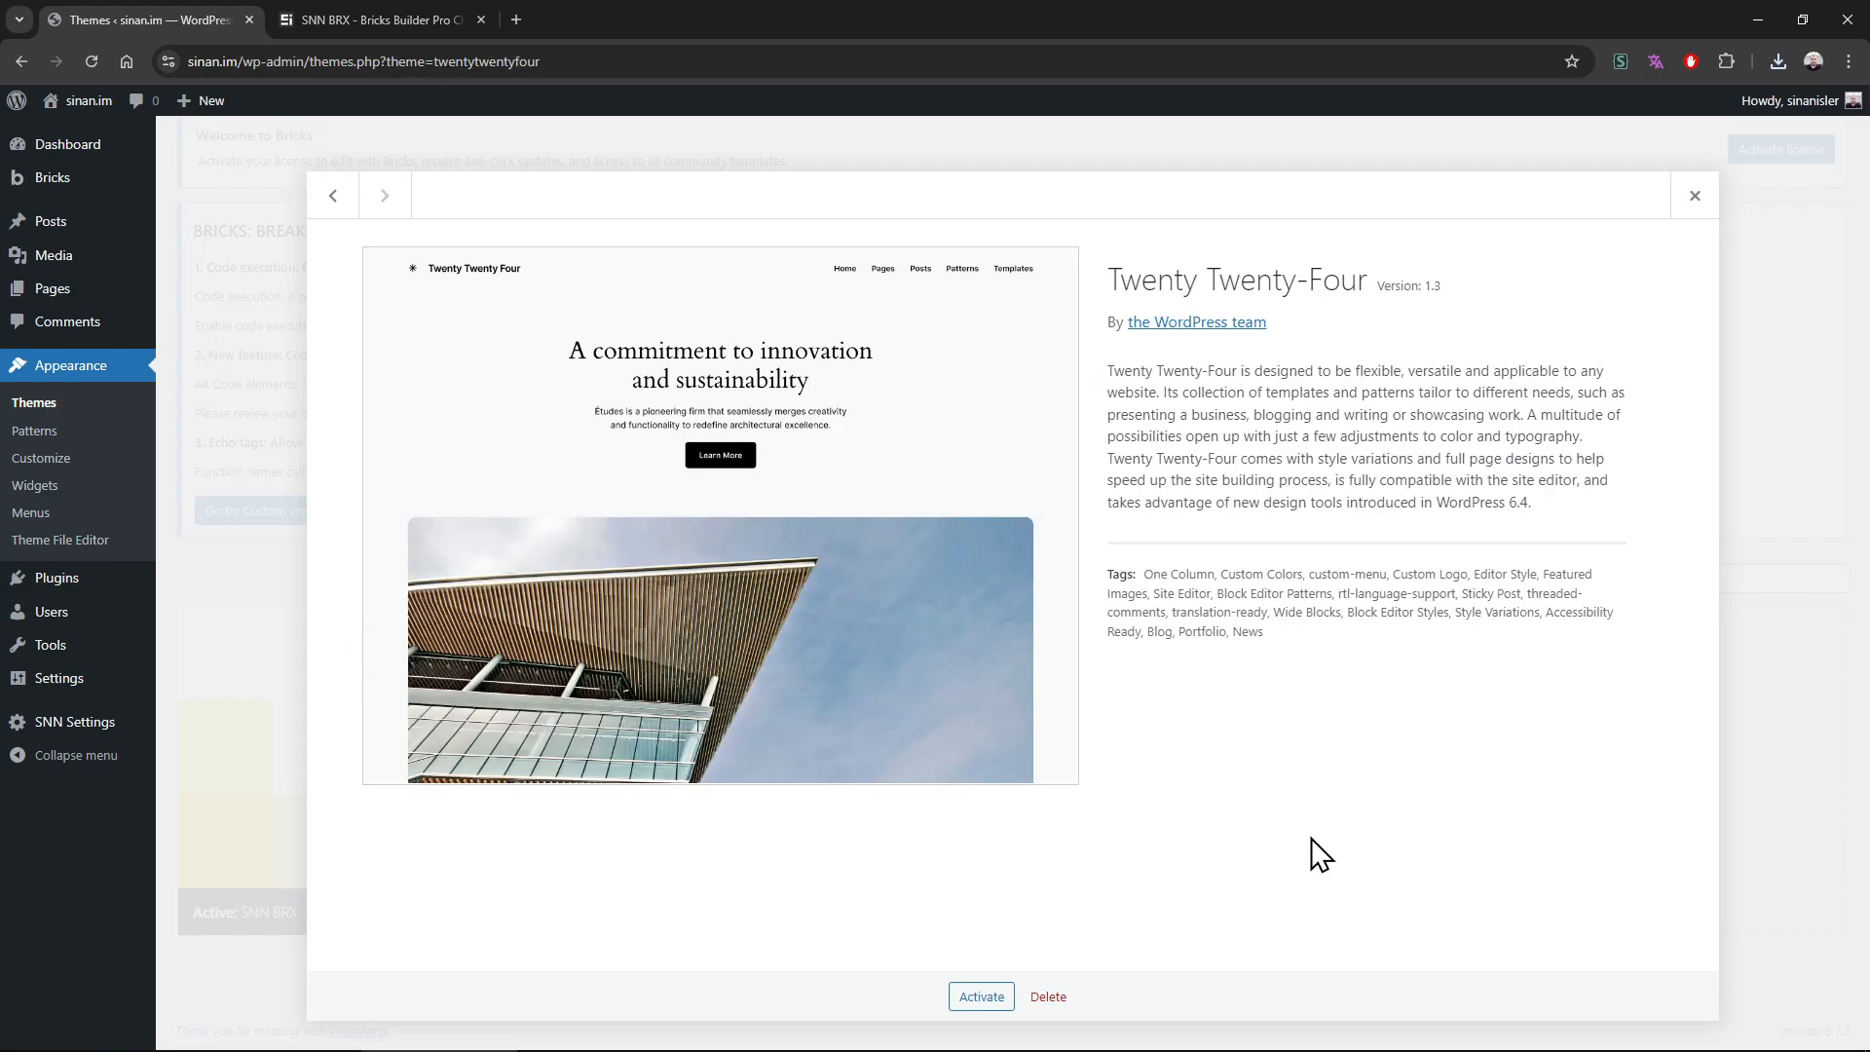
pyautogui.click(1048, 994)
pyautogui.press('Return')
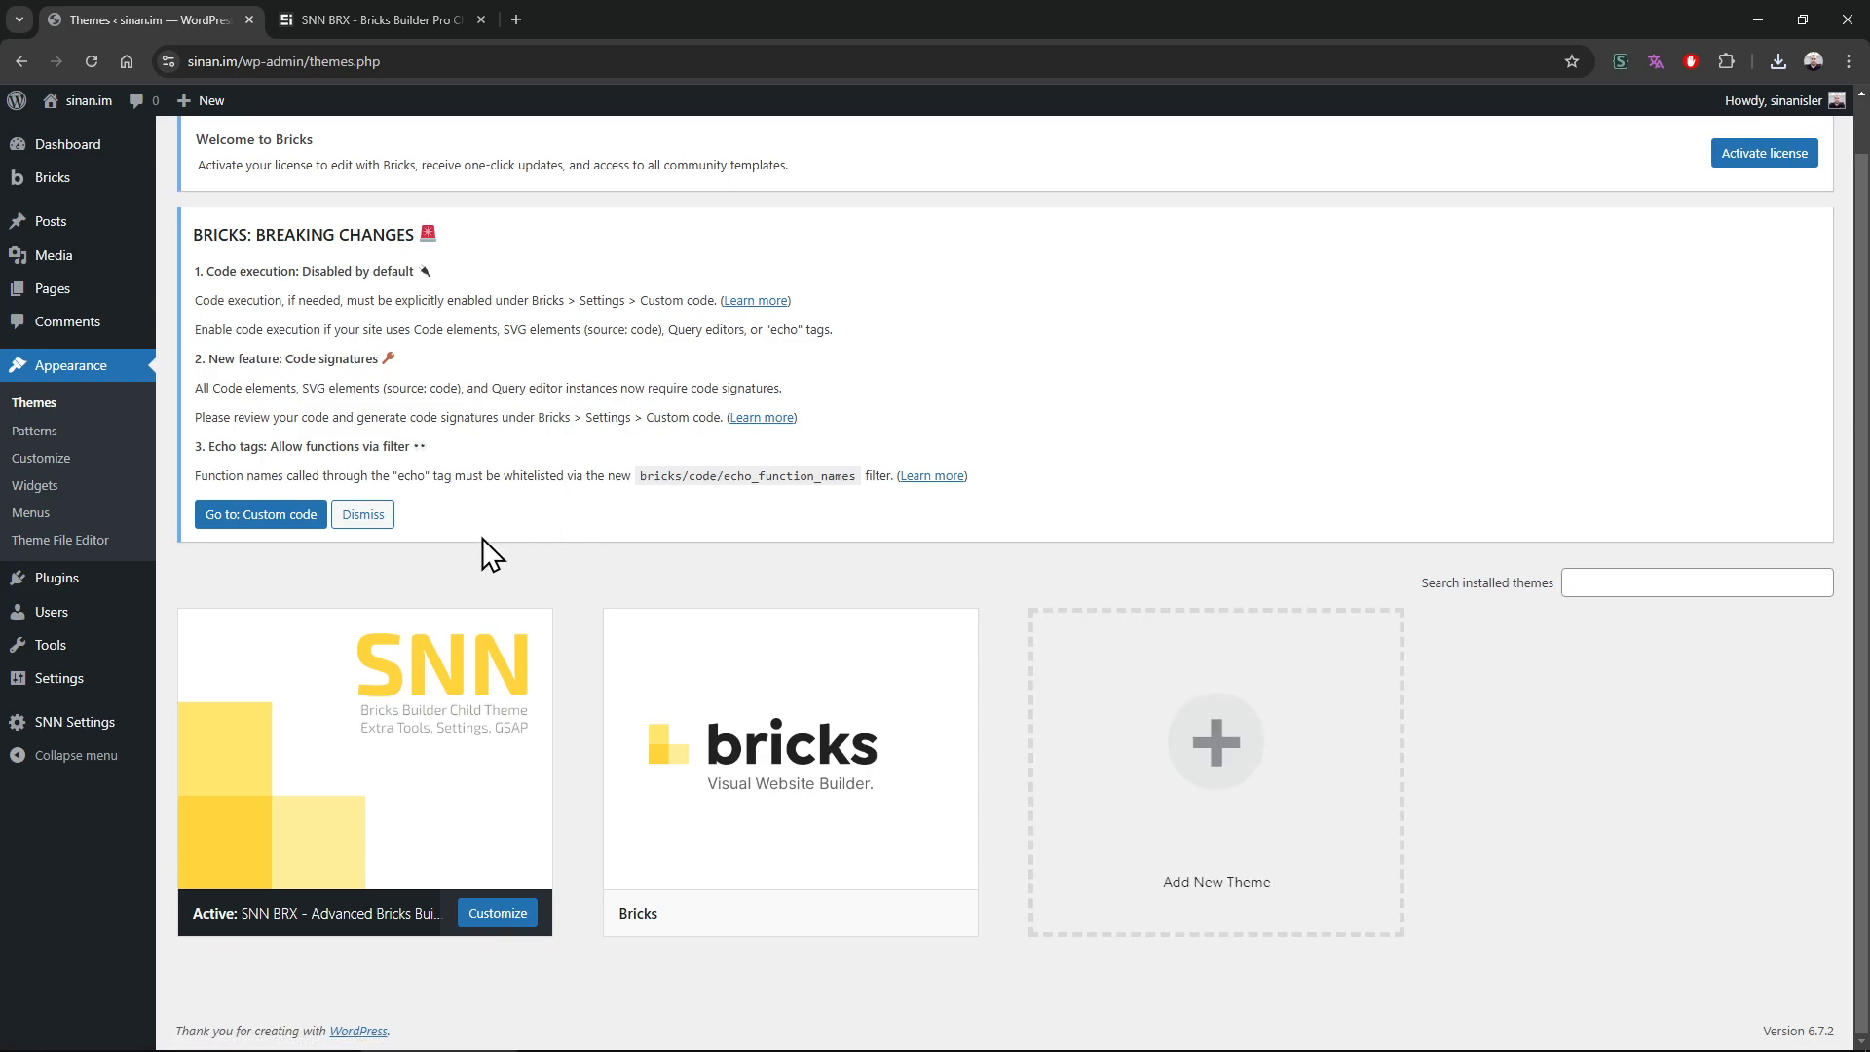
# Dismiss the Bricks breaking changes notice and return to the installed themes
pyautogui.click(362, 514)
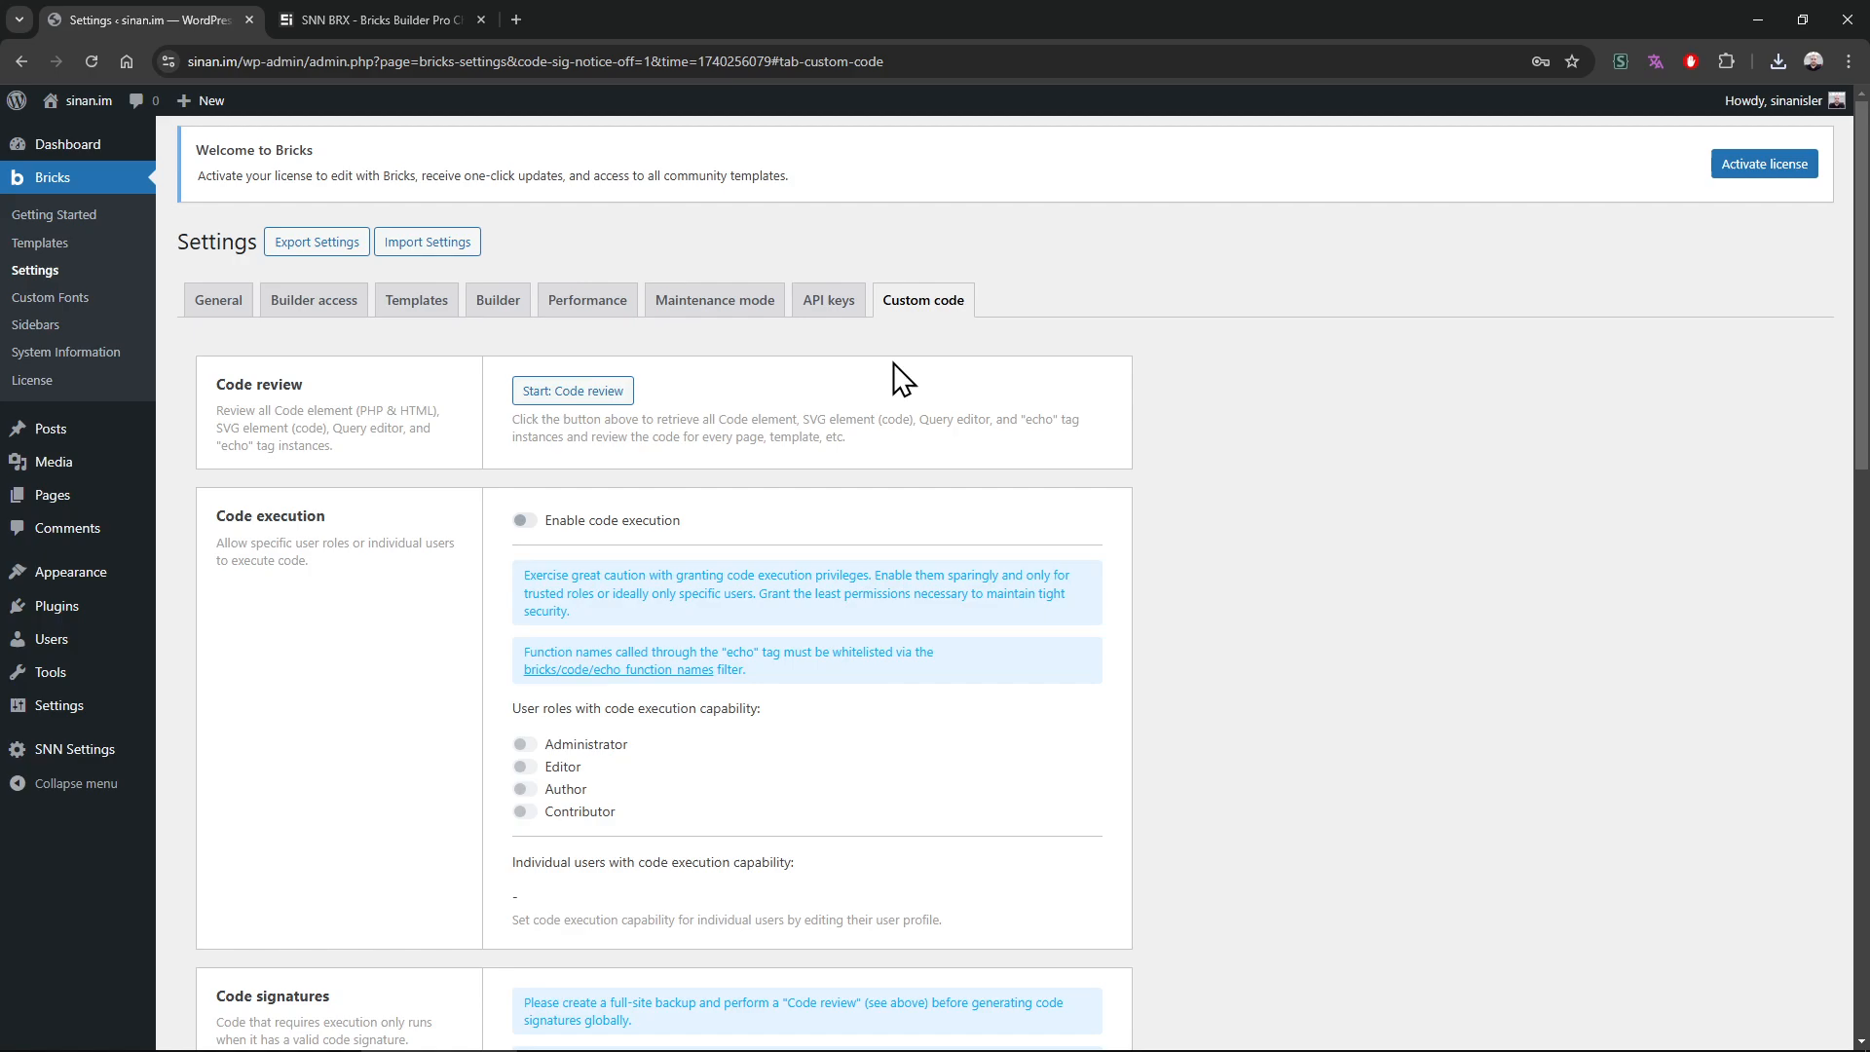
pyautogui.click(115, 579)
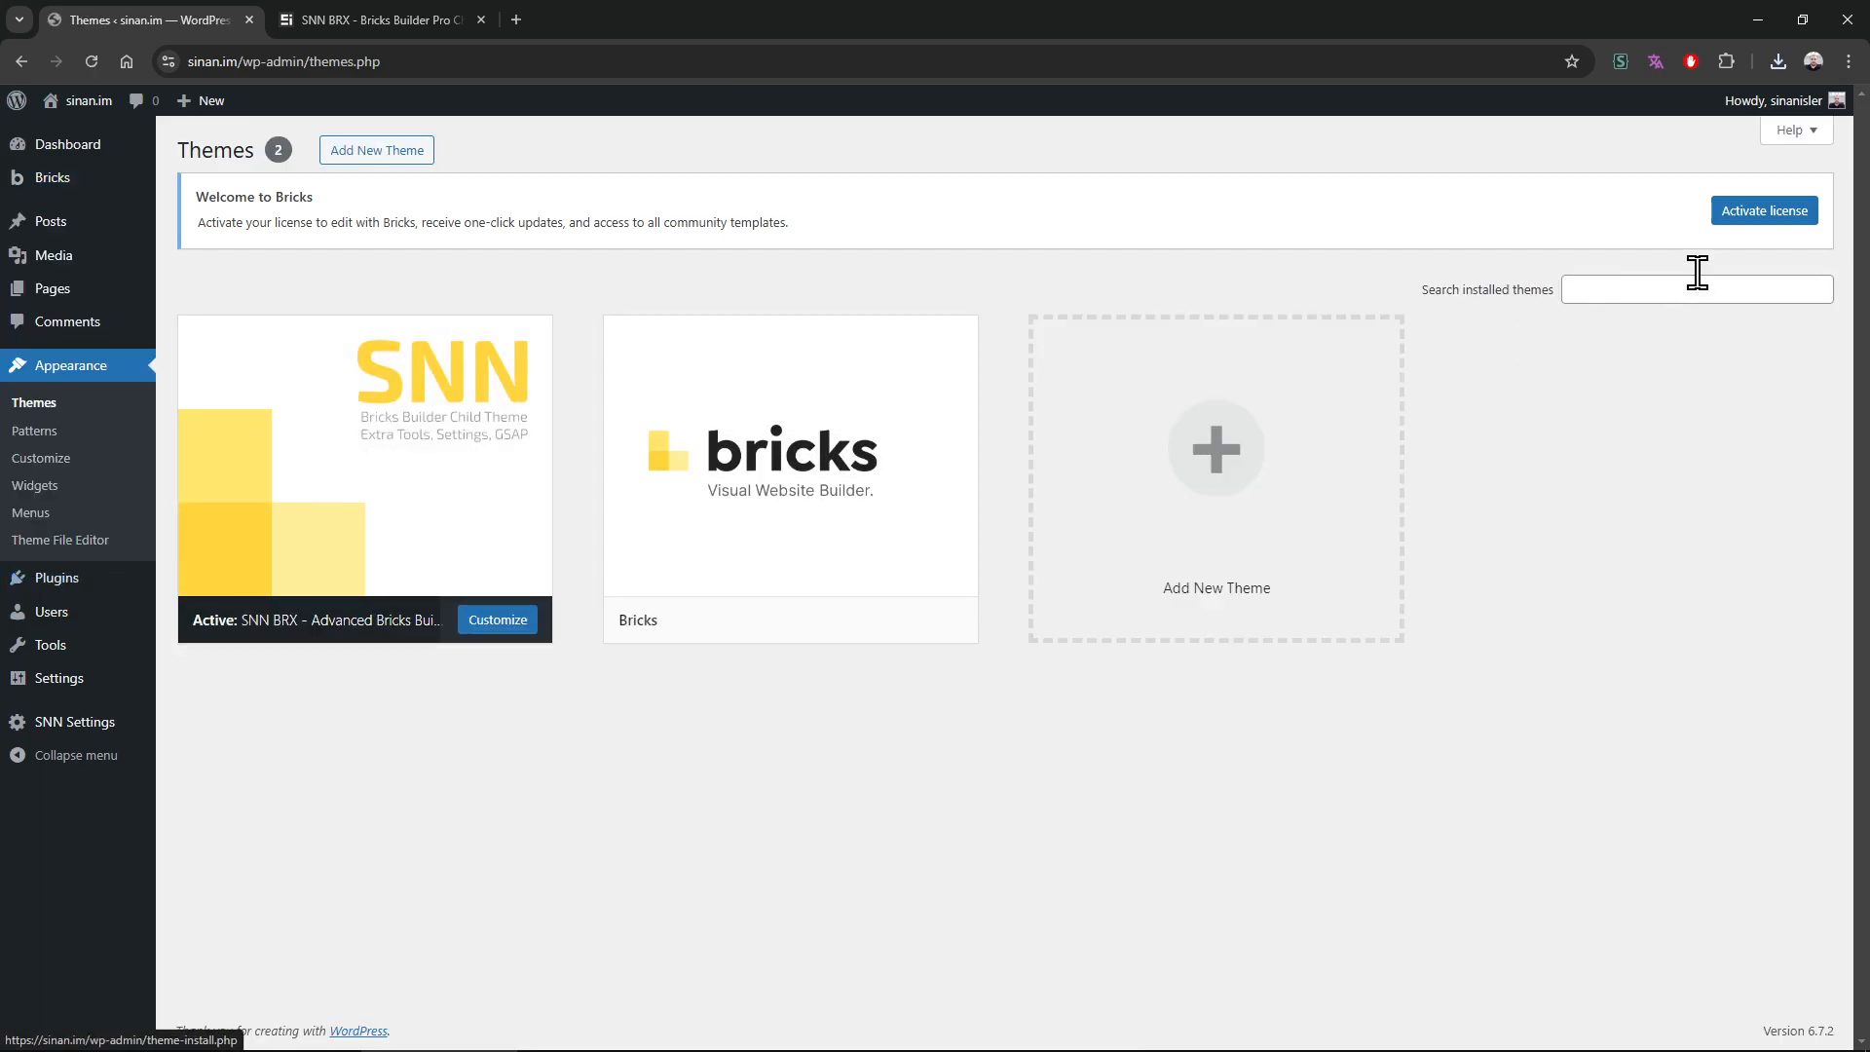
# Open the Bricks license page, paste the license key, activate it, and dismiss the browser's password update offer
pyautogui.click(1765, 212)
pyautogui.click(614, 304)
pyautogui.write('•••••')
pyautogui.moveTo(563, 341); pyautogui.dragTo(93, 327)
pyautogui.doubleClick(378, 307)
pyautogui.press('BackSpace')
pyautogui.hotkey('ctrl', 'v')
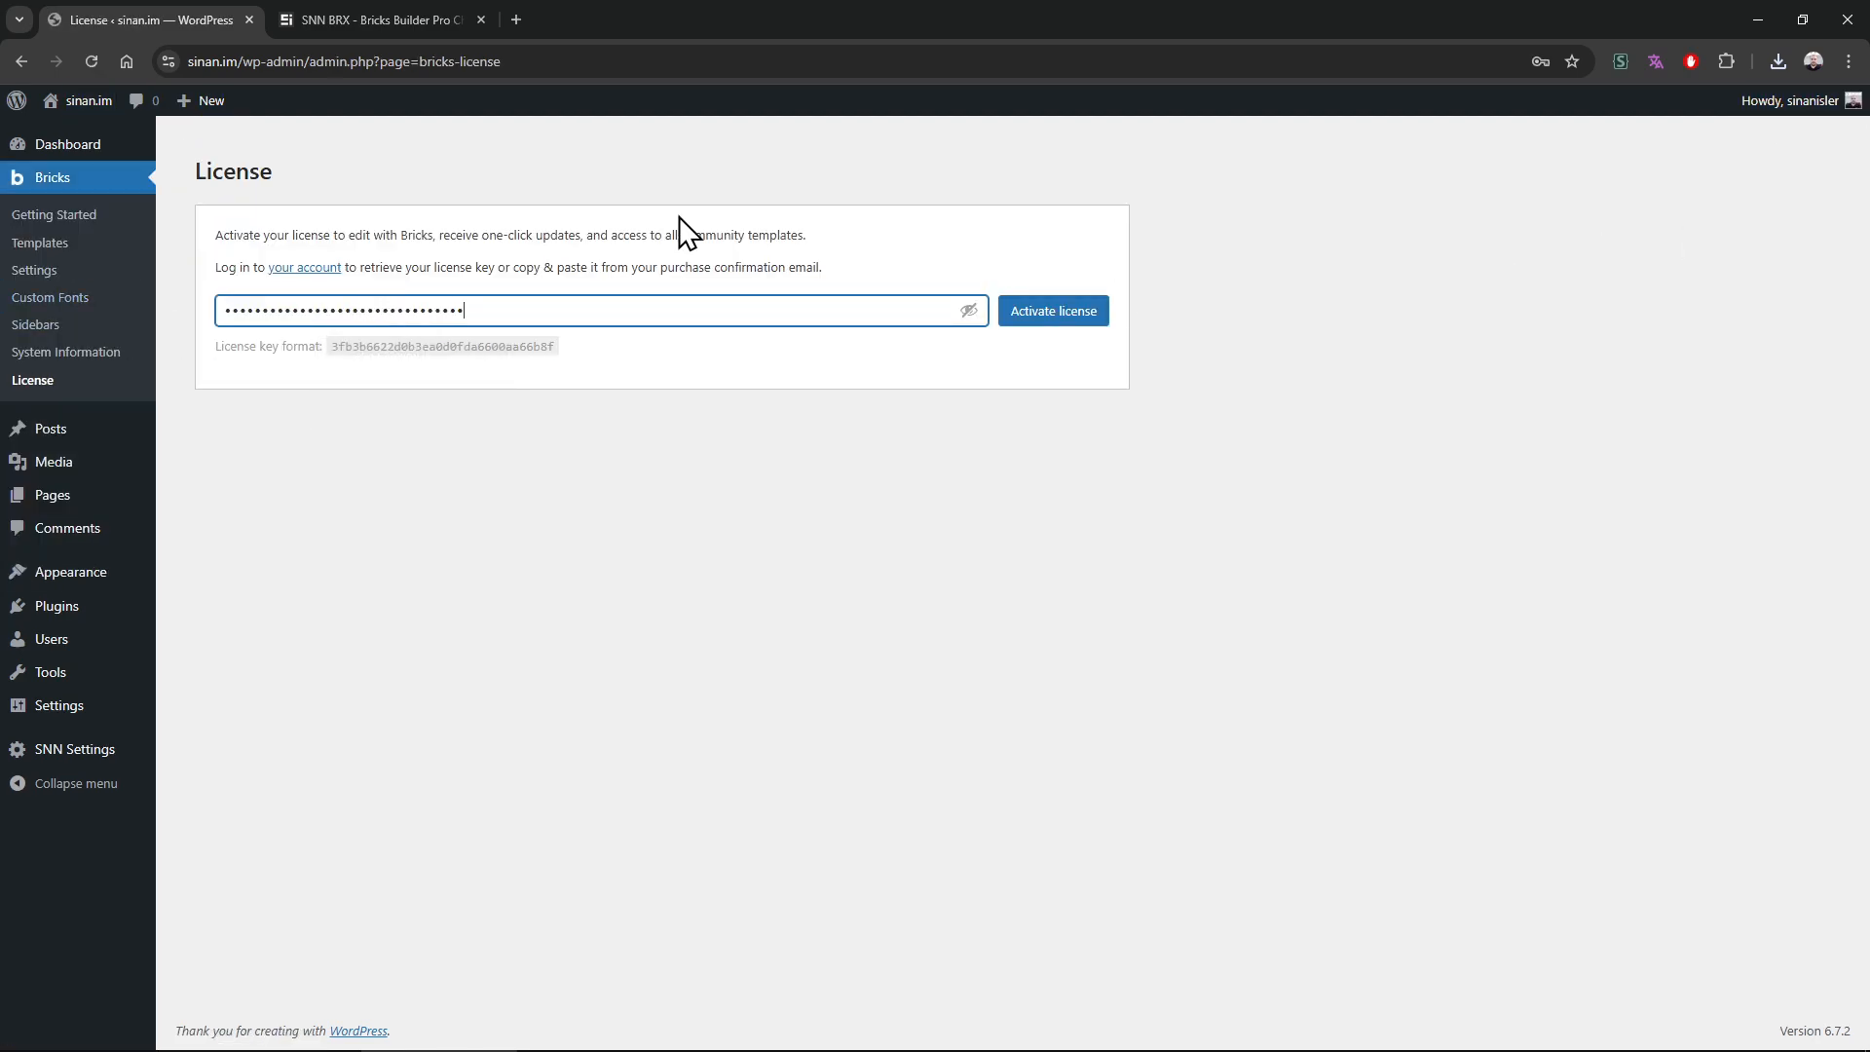
pyautogui.press('Return')
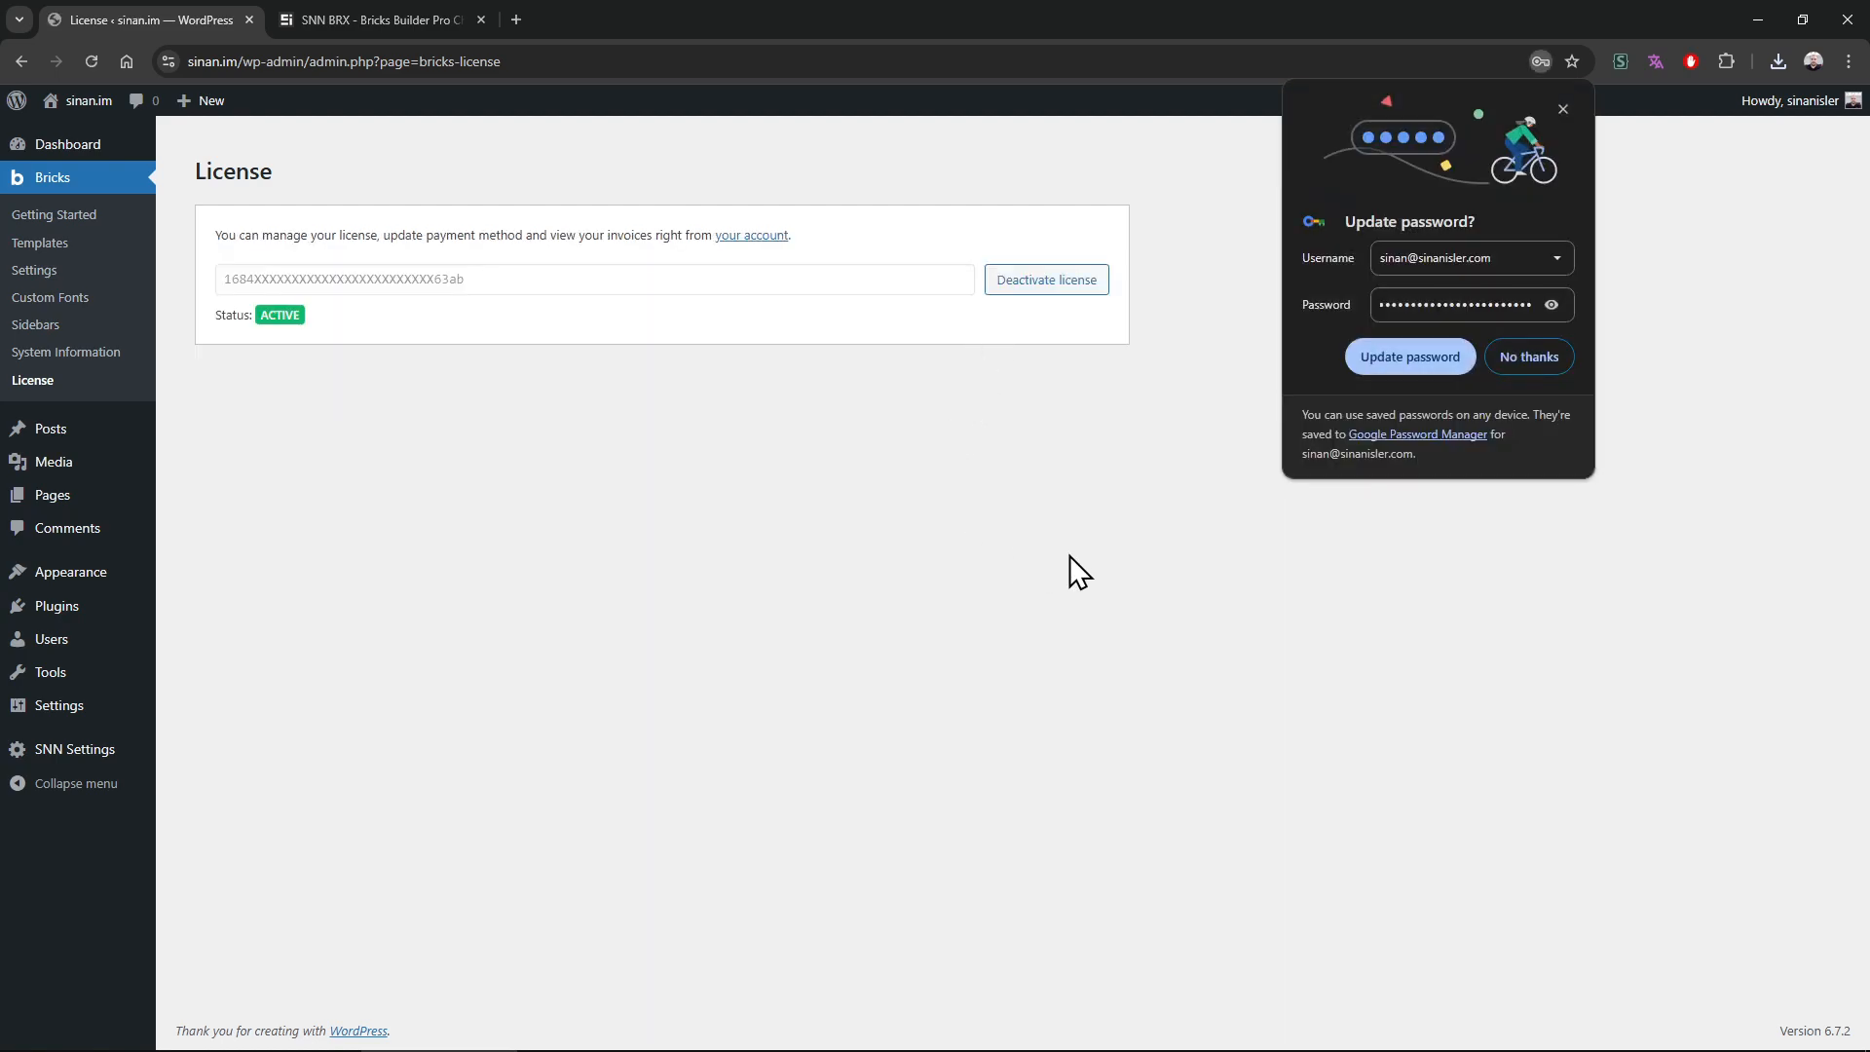
pyautogui.click(1564, 109)
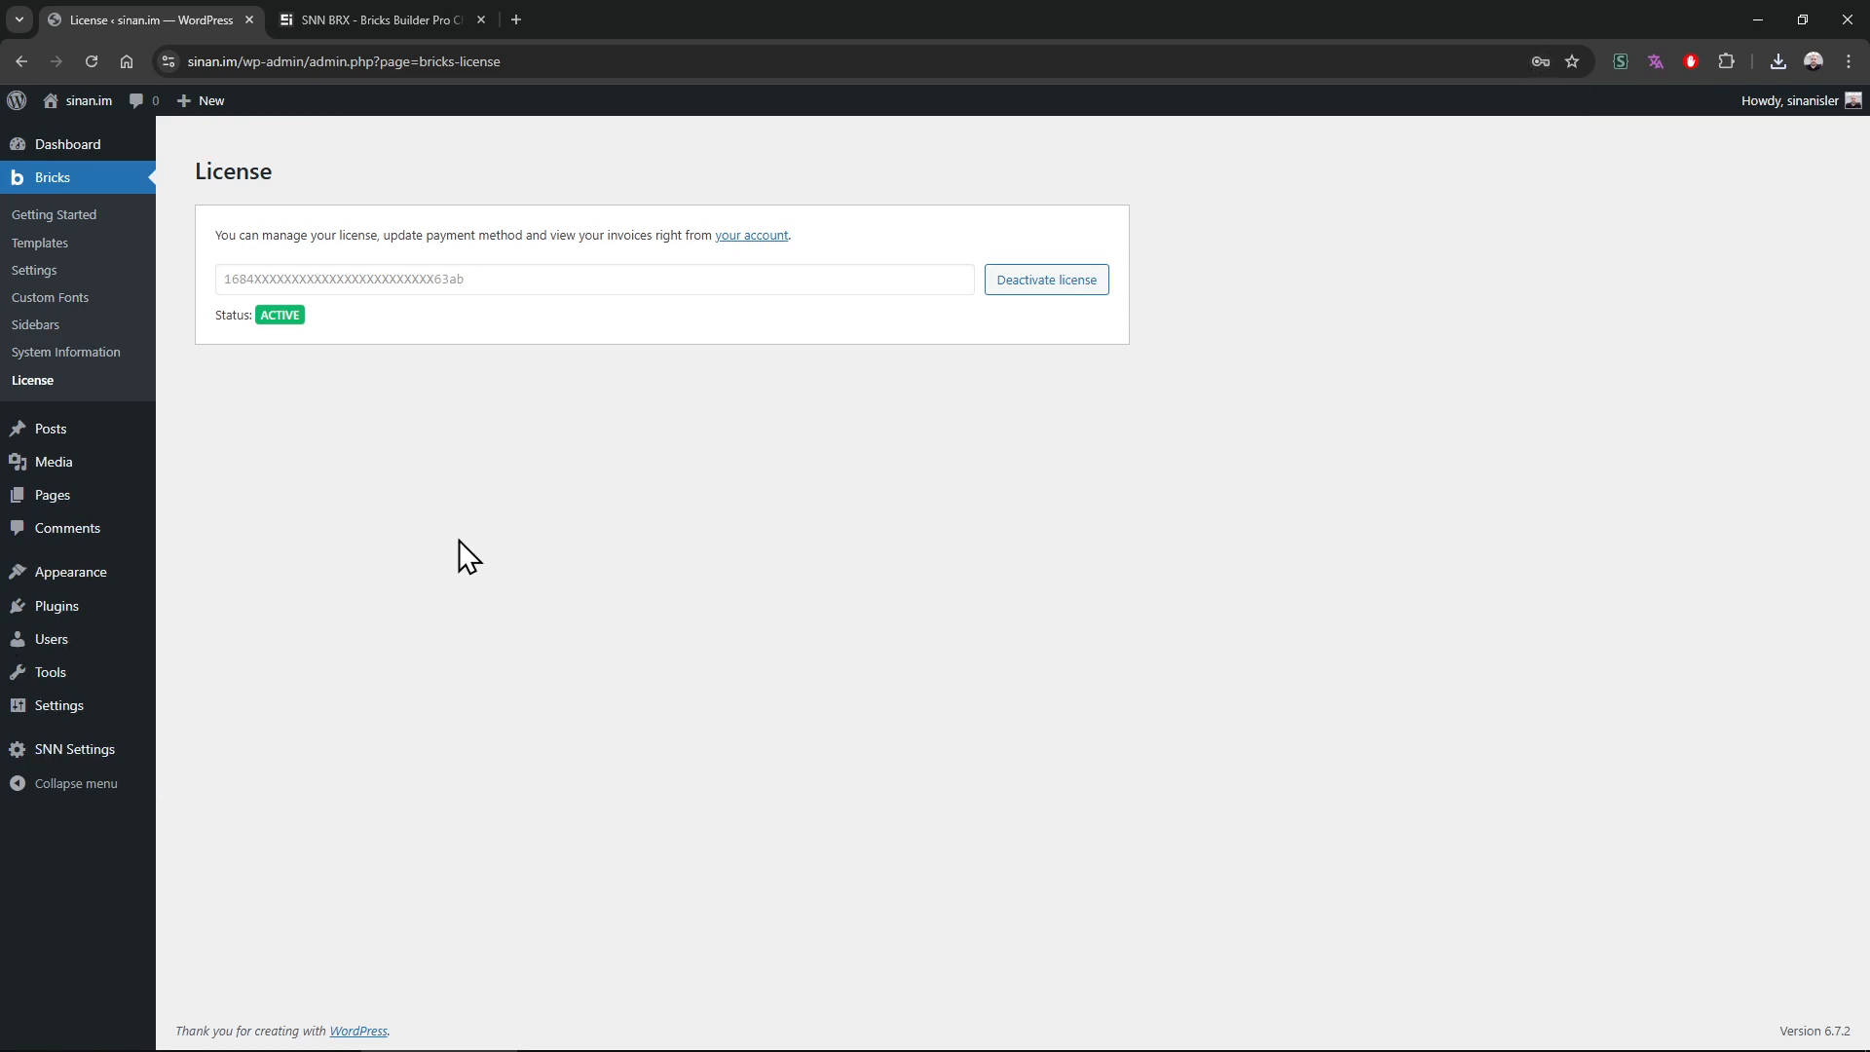
# In SNN Other Settings, enable Move Bricks Menu to End, Disable Comments and Disable Default Dashboard Widgets
pyautogui.moveTo(115, 552)
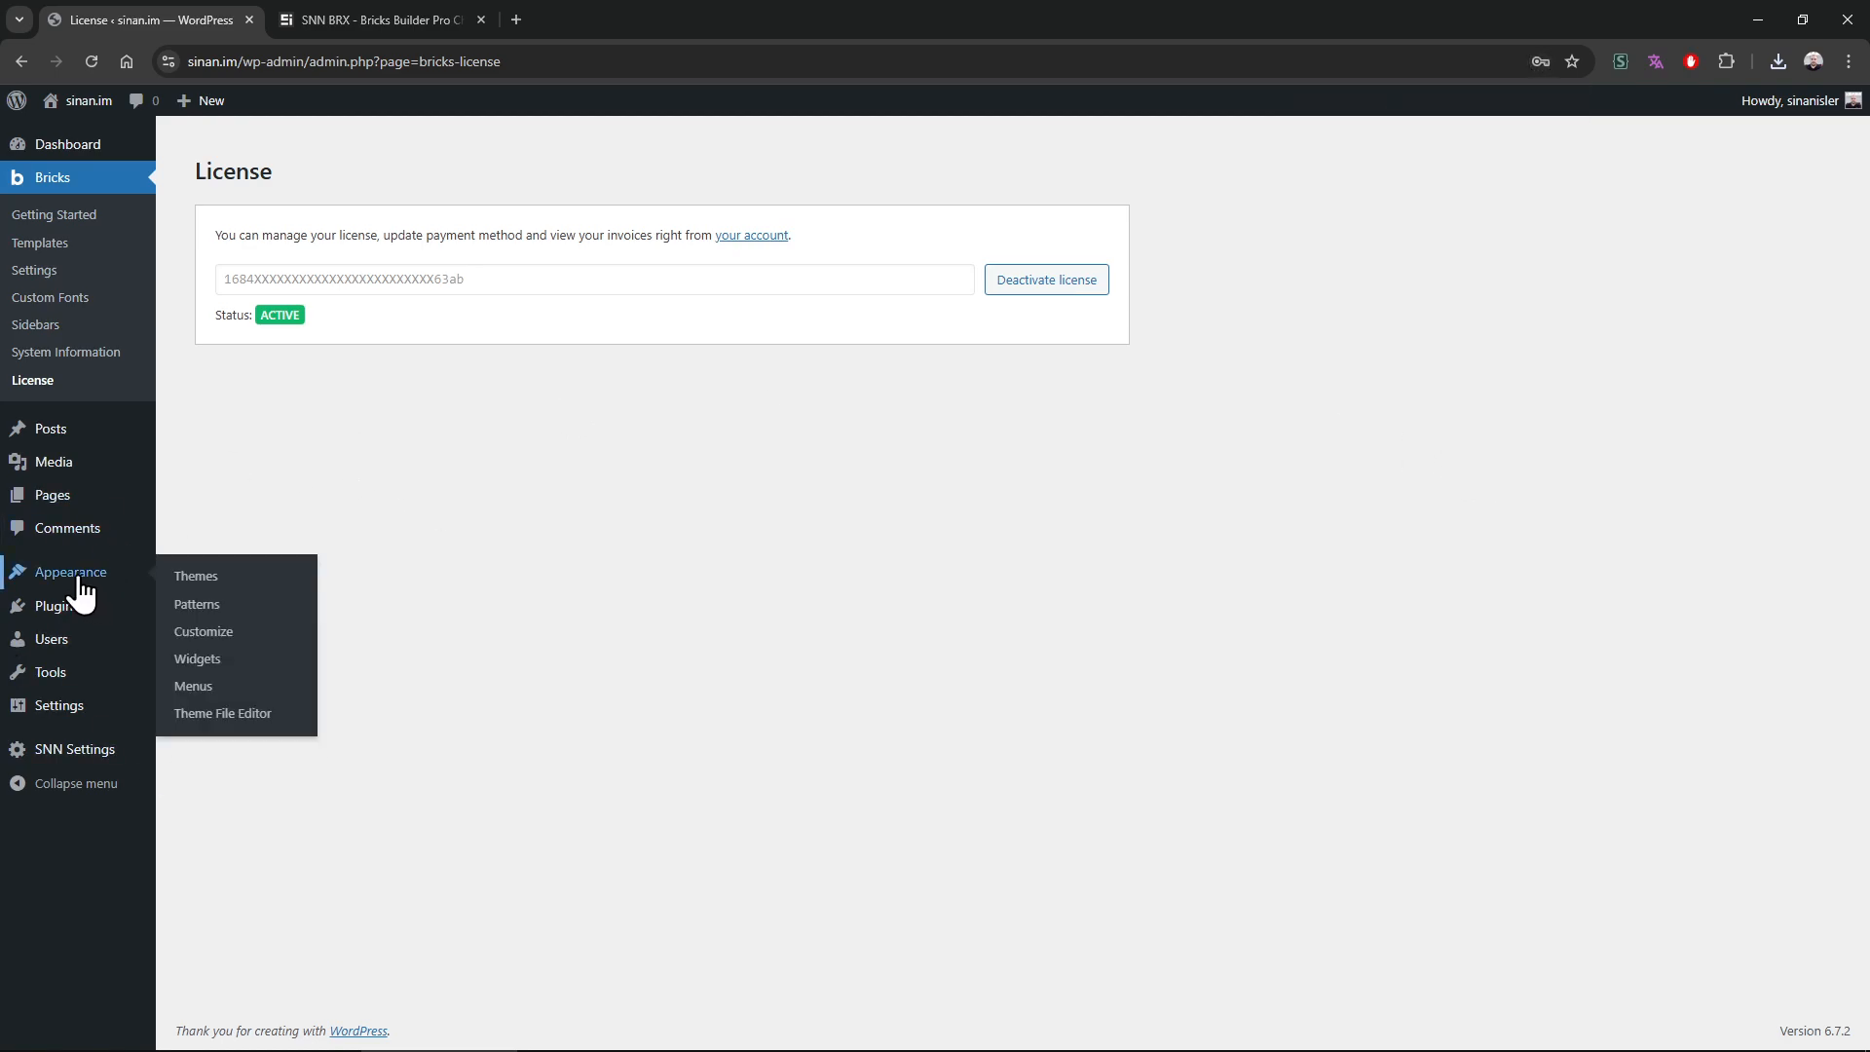
pyautogui.moveTo(88, 758)
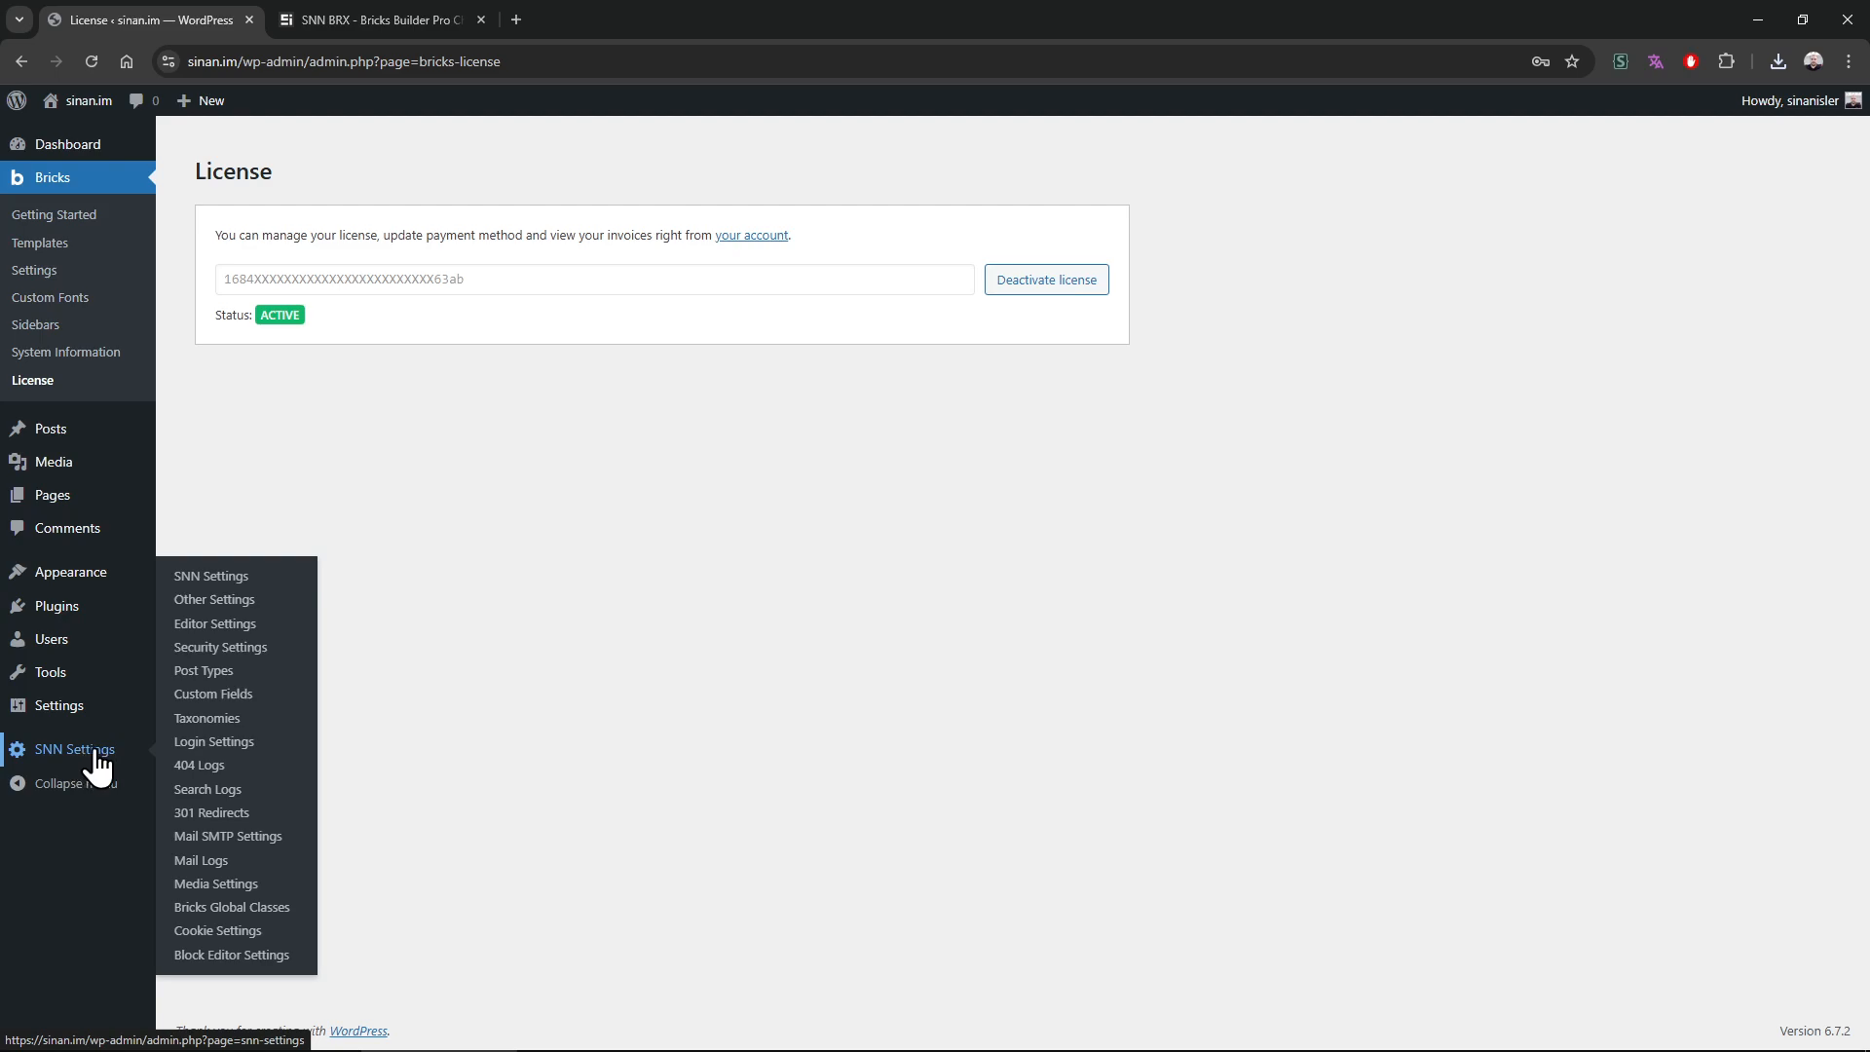
pyautogui.click(251, 608)
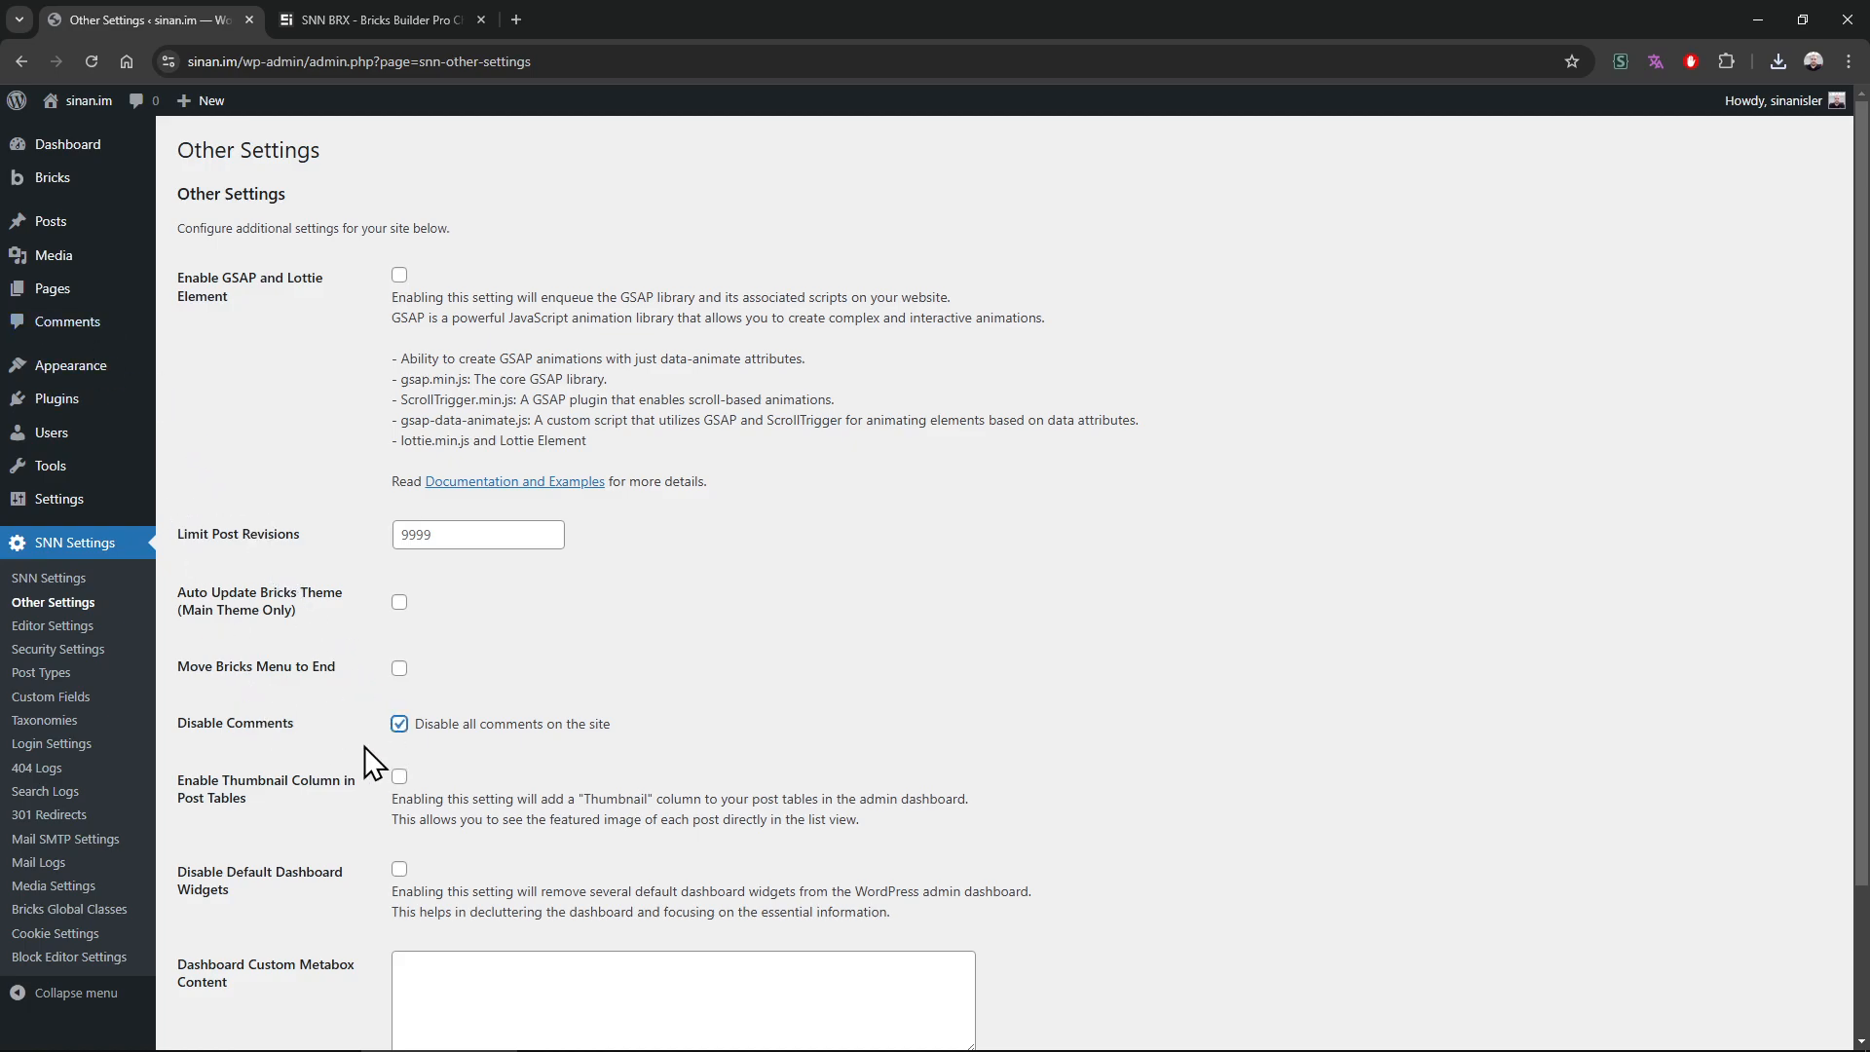
pyautogui.scroll(-2, 328, 738)
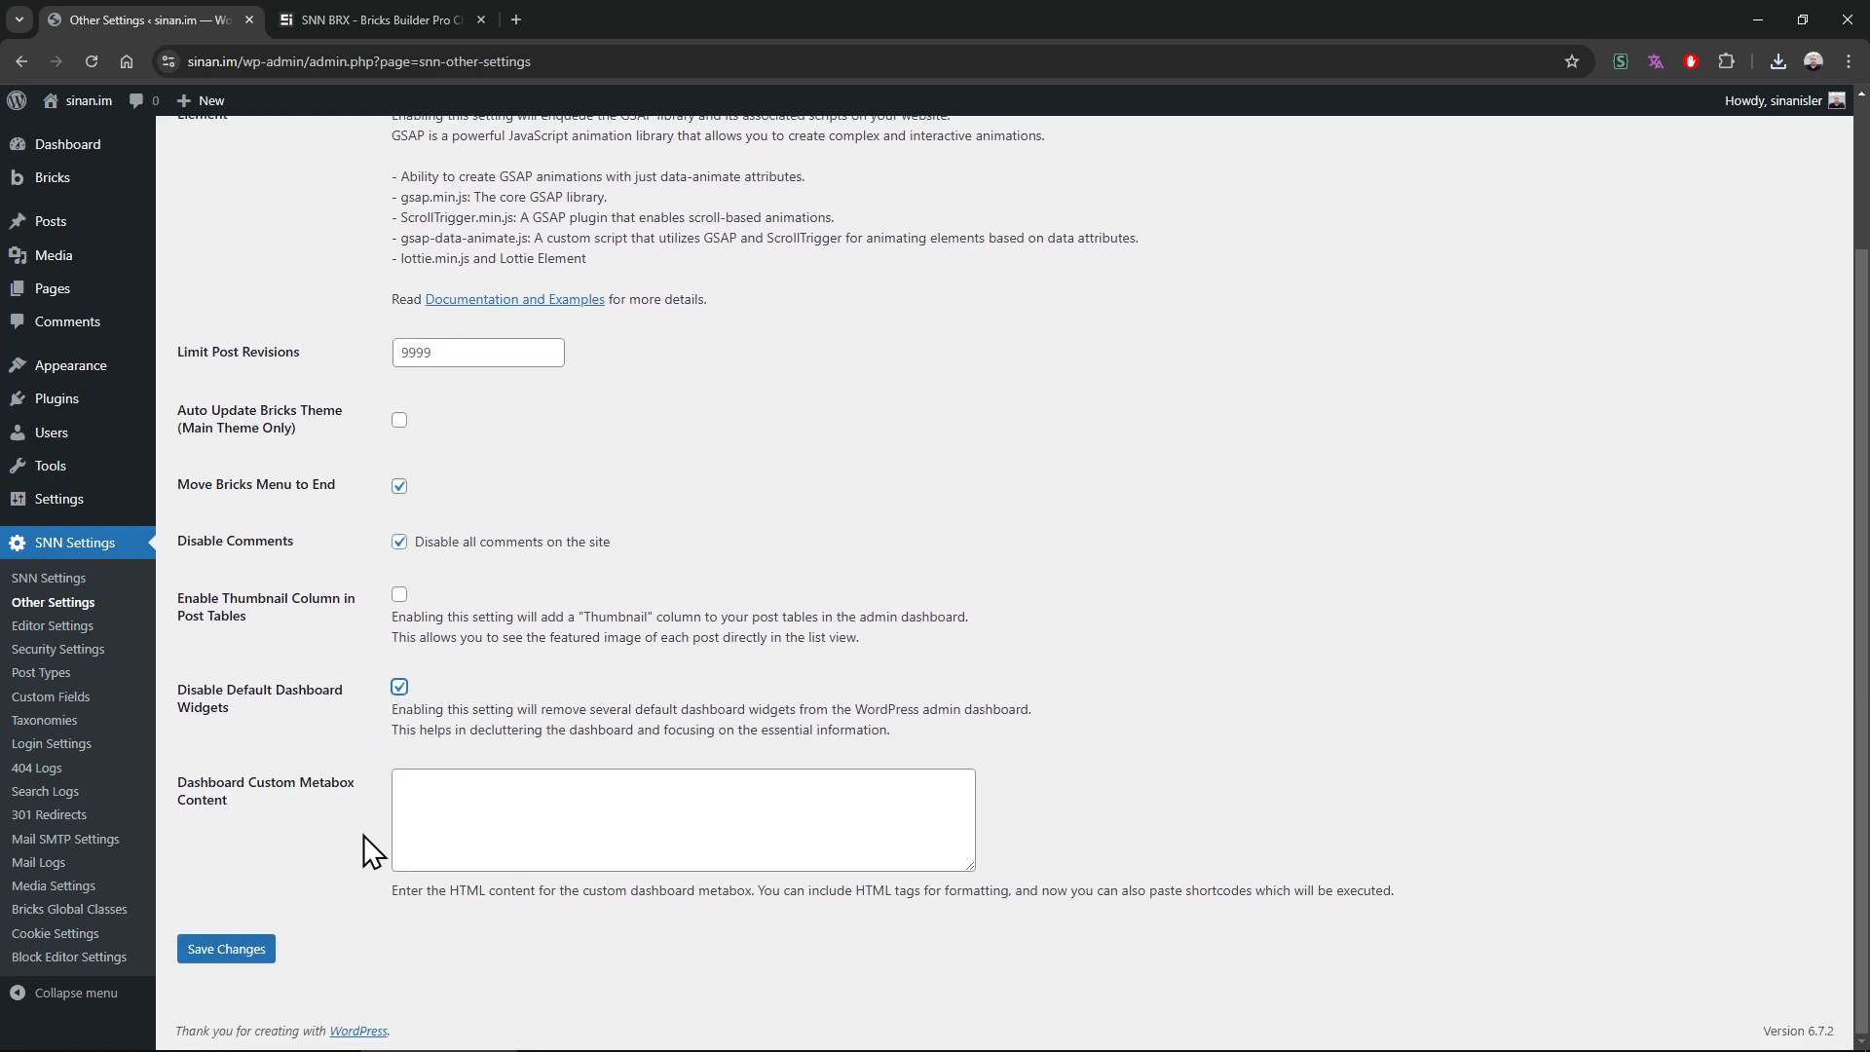
# Enter "Hello to my little friend." as the Dashboard Custom Metabox Content
pyautogui.click(502, 818)
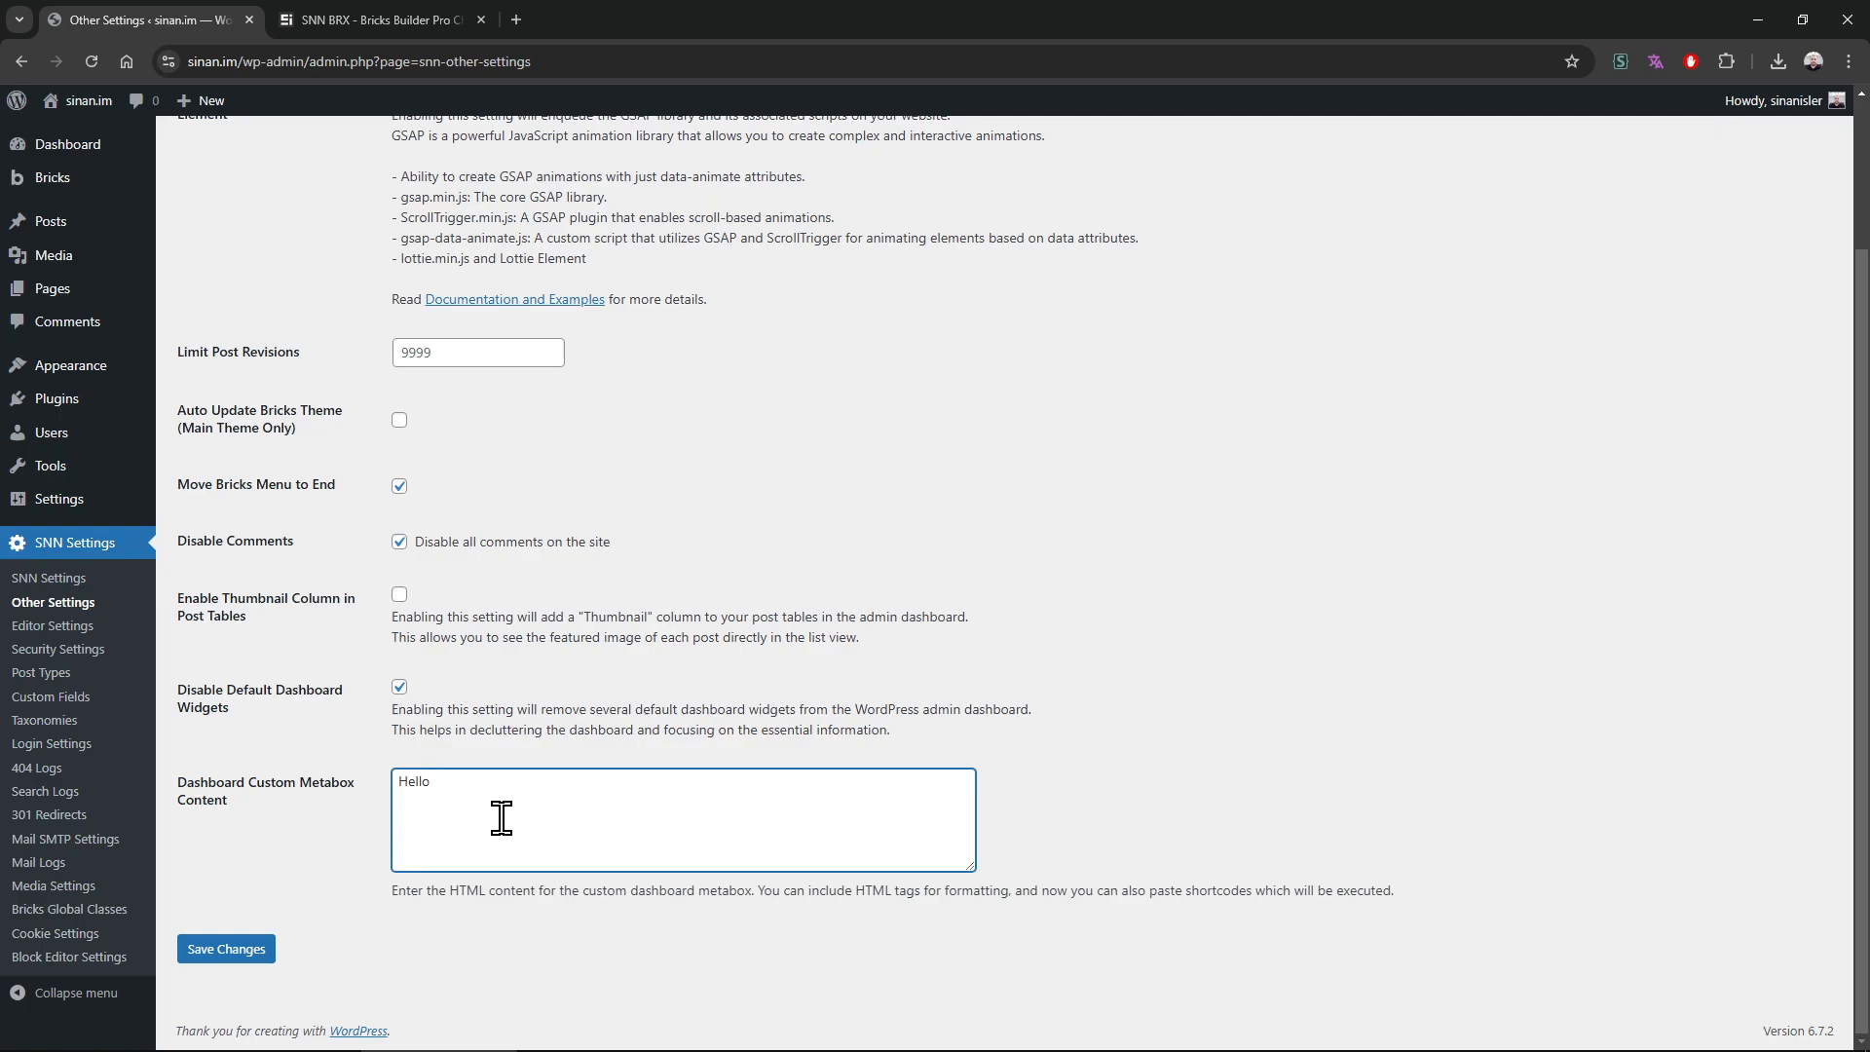
pyautogui.write('Hello to my little fri')
pyautogui.press('BackSpace')
pyautogui.press('BackSpace')
pyautogui.write('friend')
# Search Google Images in a new browser tab for "say hello to my little friend"
pyautogui.hotkey('ctrl', 't')
pyautogui.write('hello')
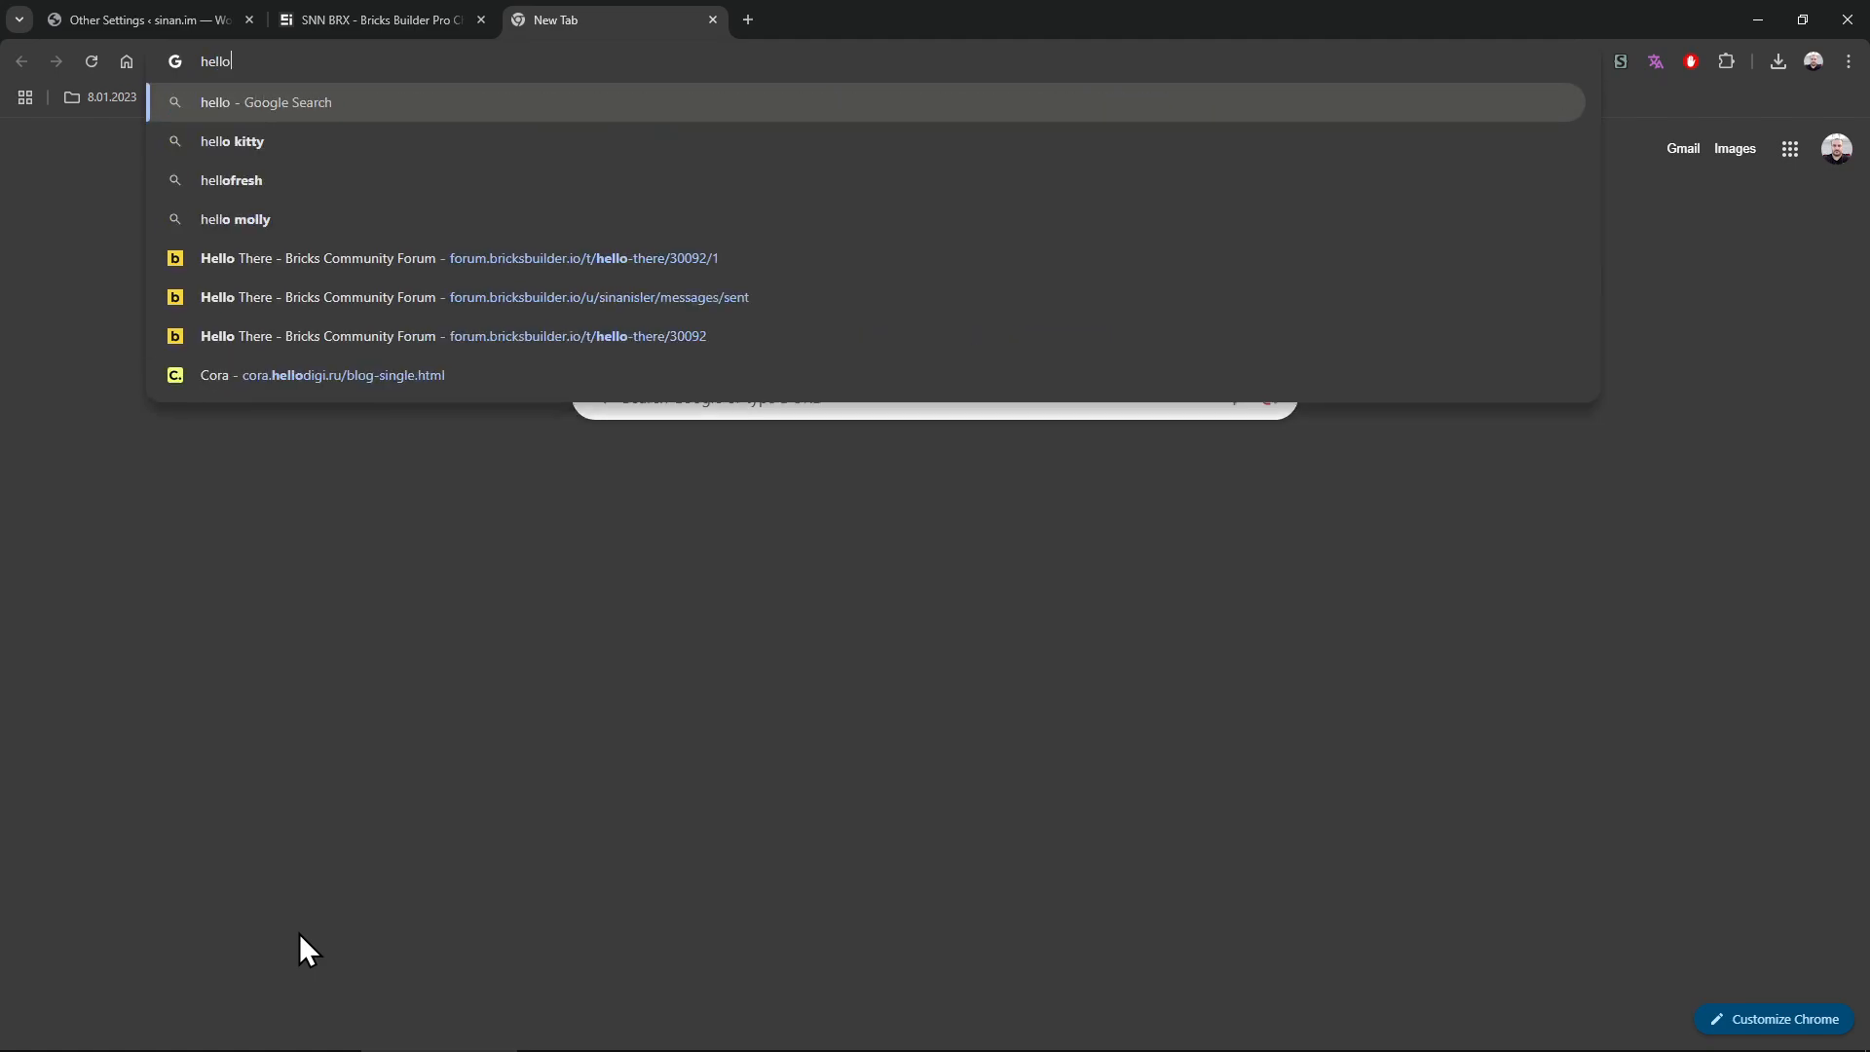
pyautogui.hotkey('ctrl', 'a')
pyautogui.write('say hello')
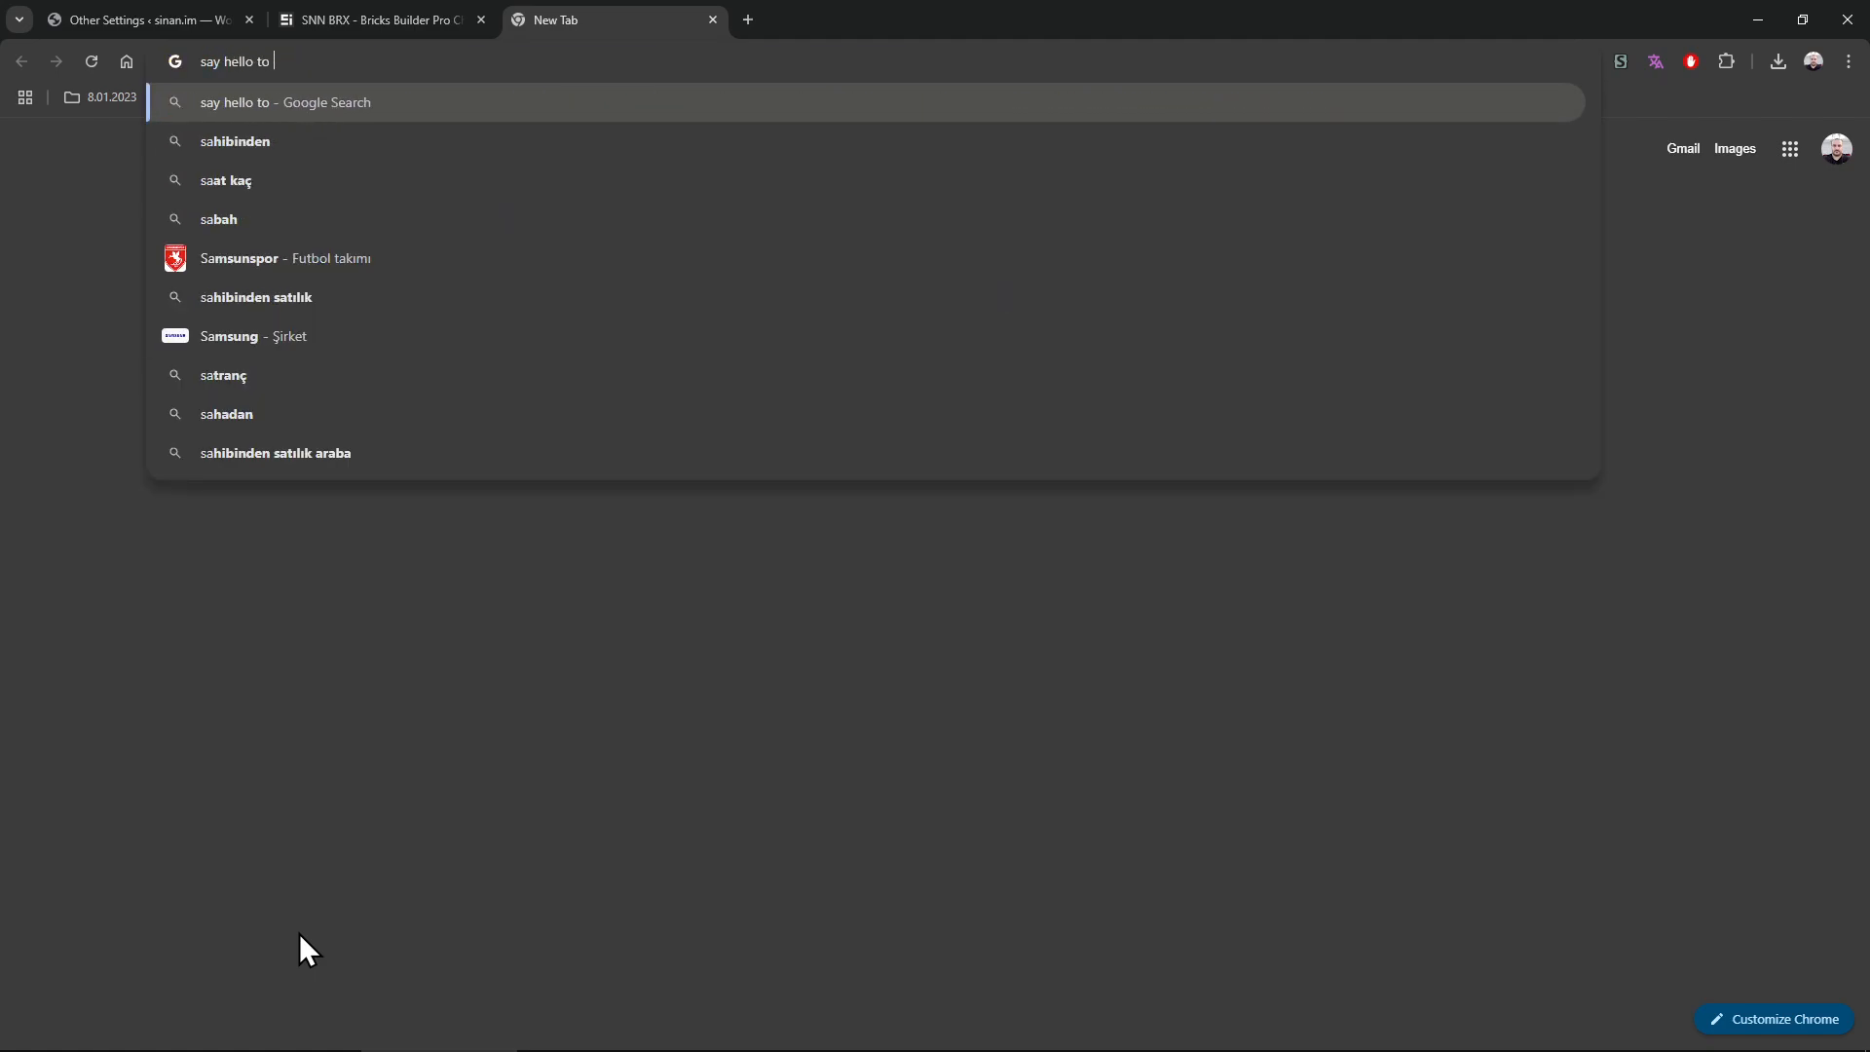
pyautogui.write(' to me yl itle friend')
pyautogui.press('Return')
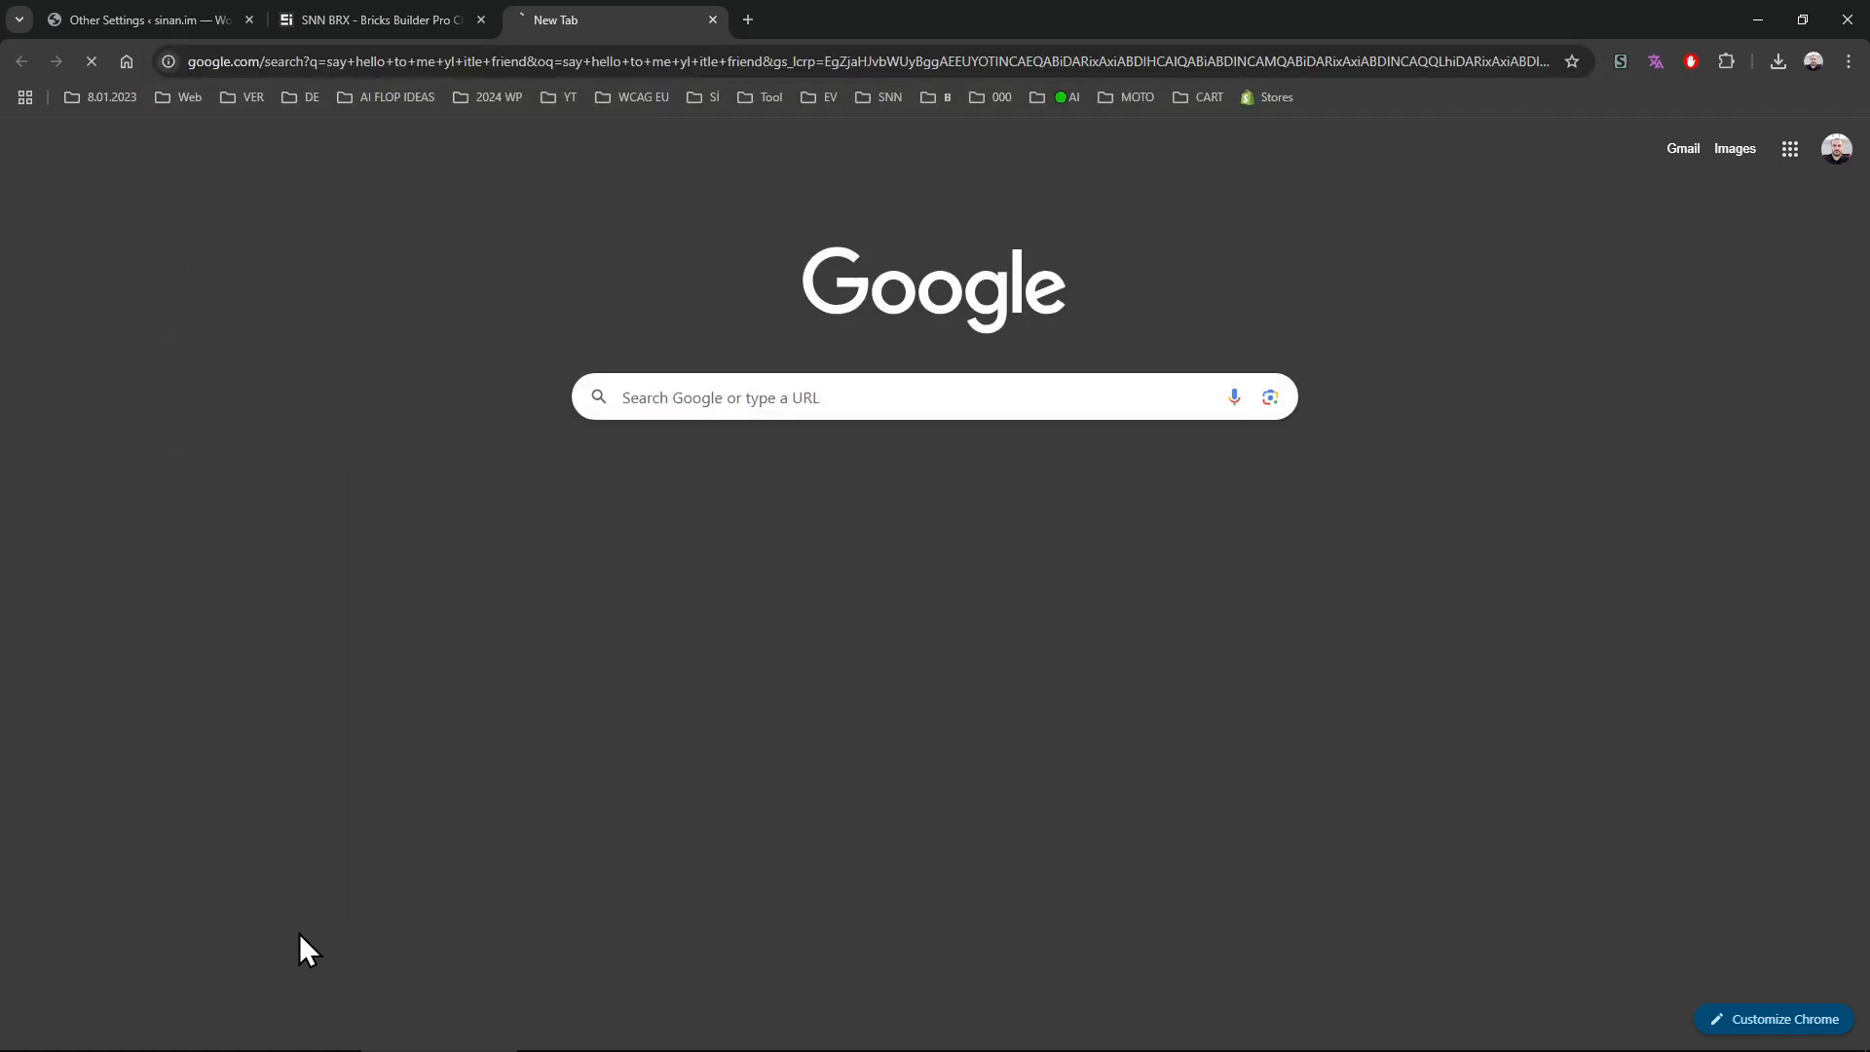
pyautogui.click(336, 229)
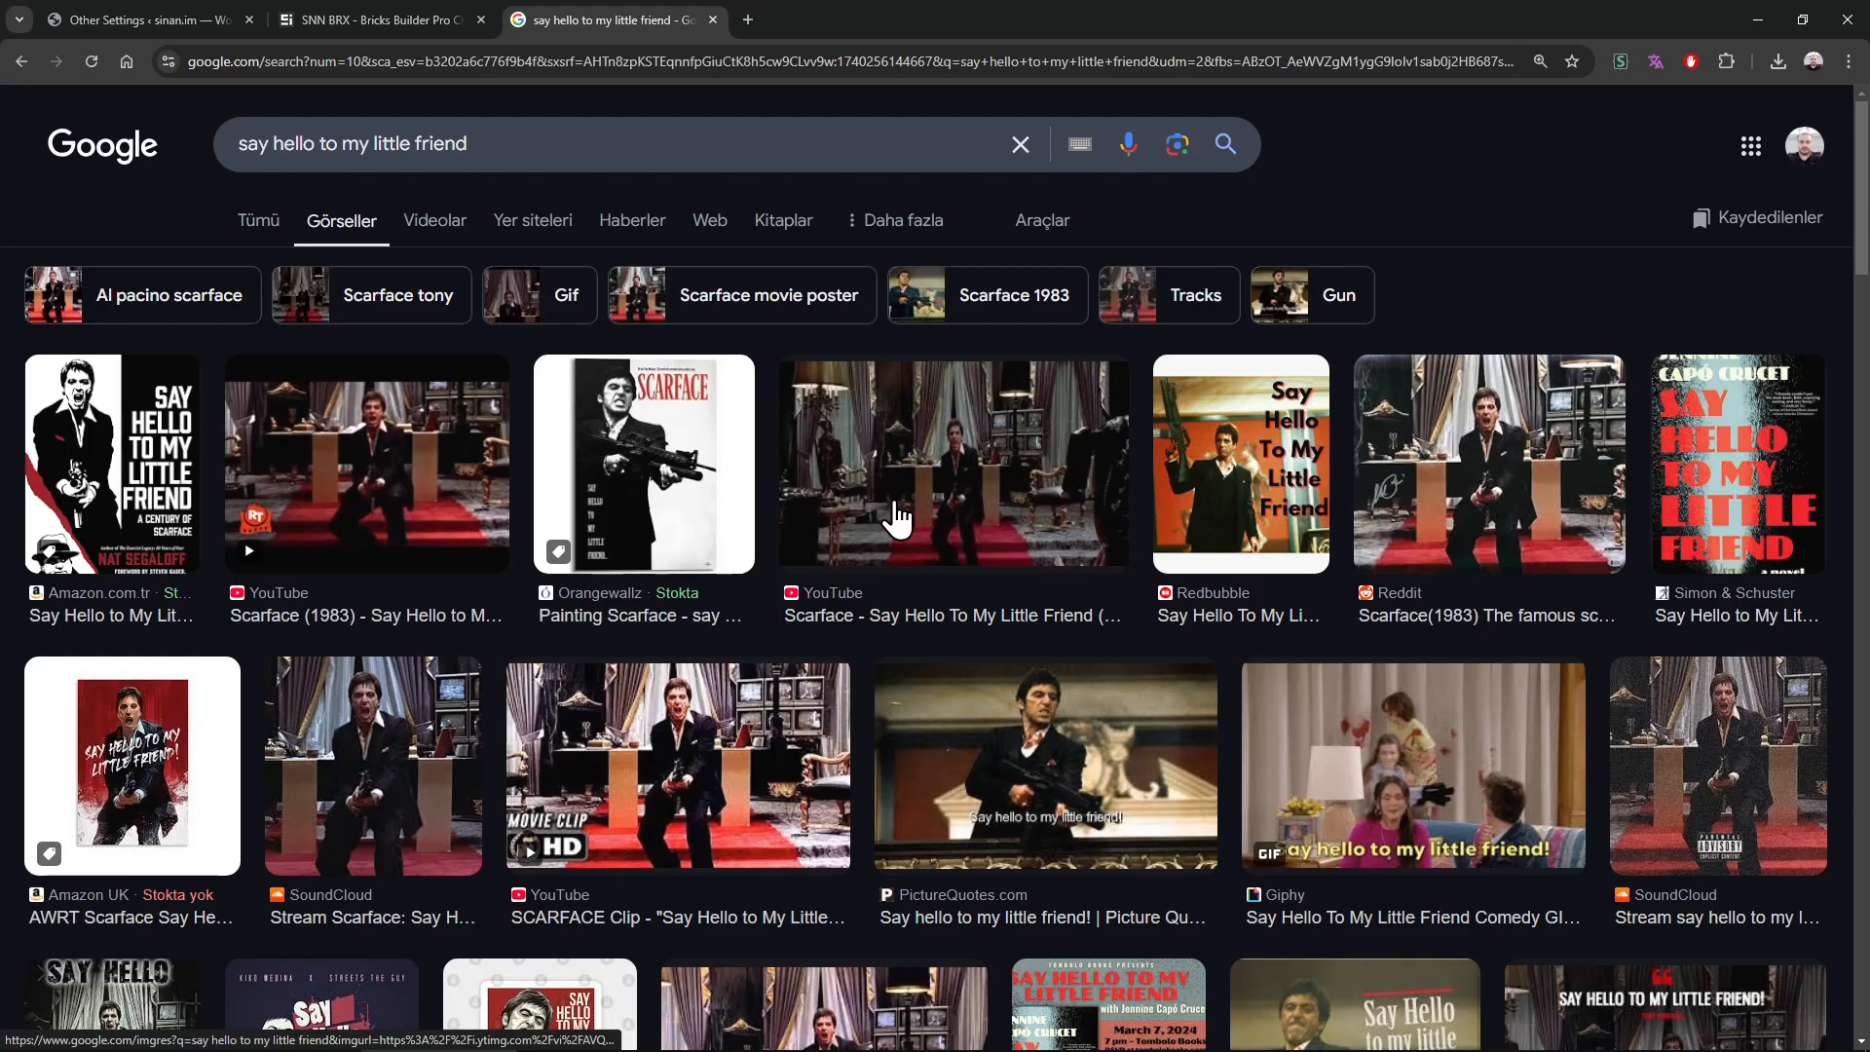
# Preview several Scarface scene images from the search results to find a suitable one
pyautogui.click(940, 518)
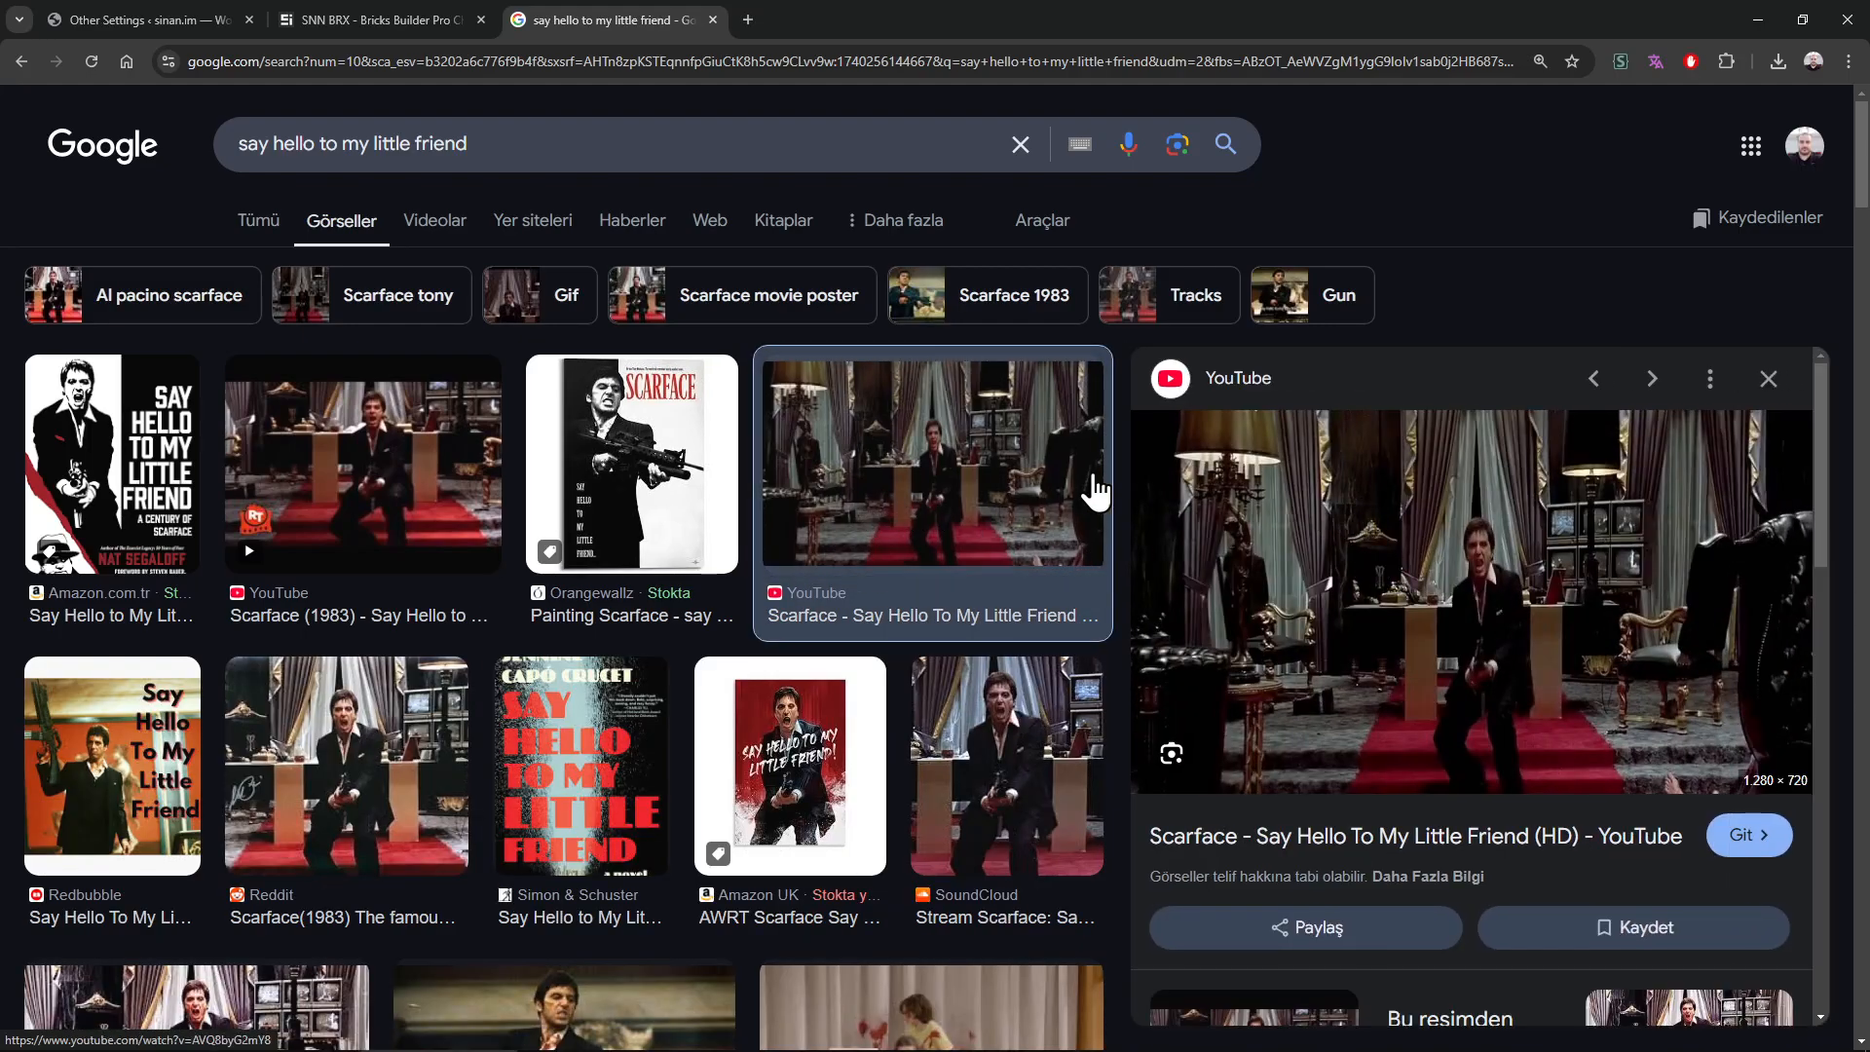
pyautogui.click(382, 504)
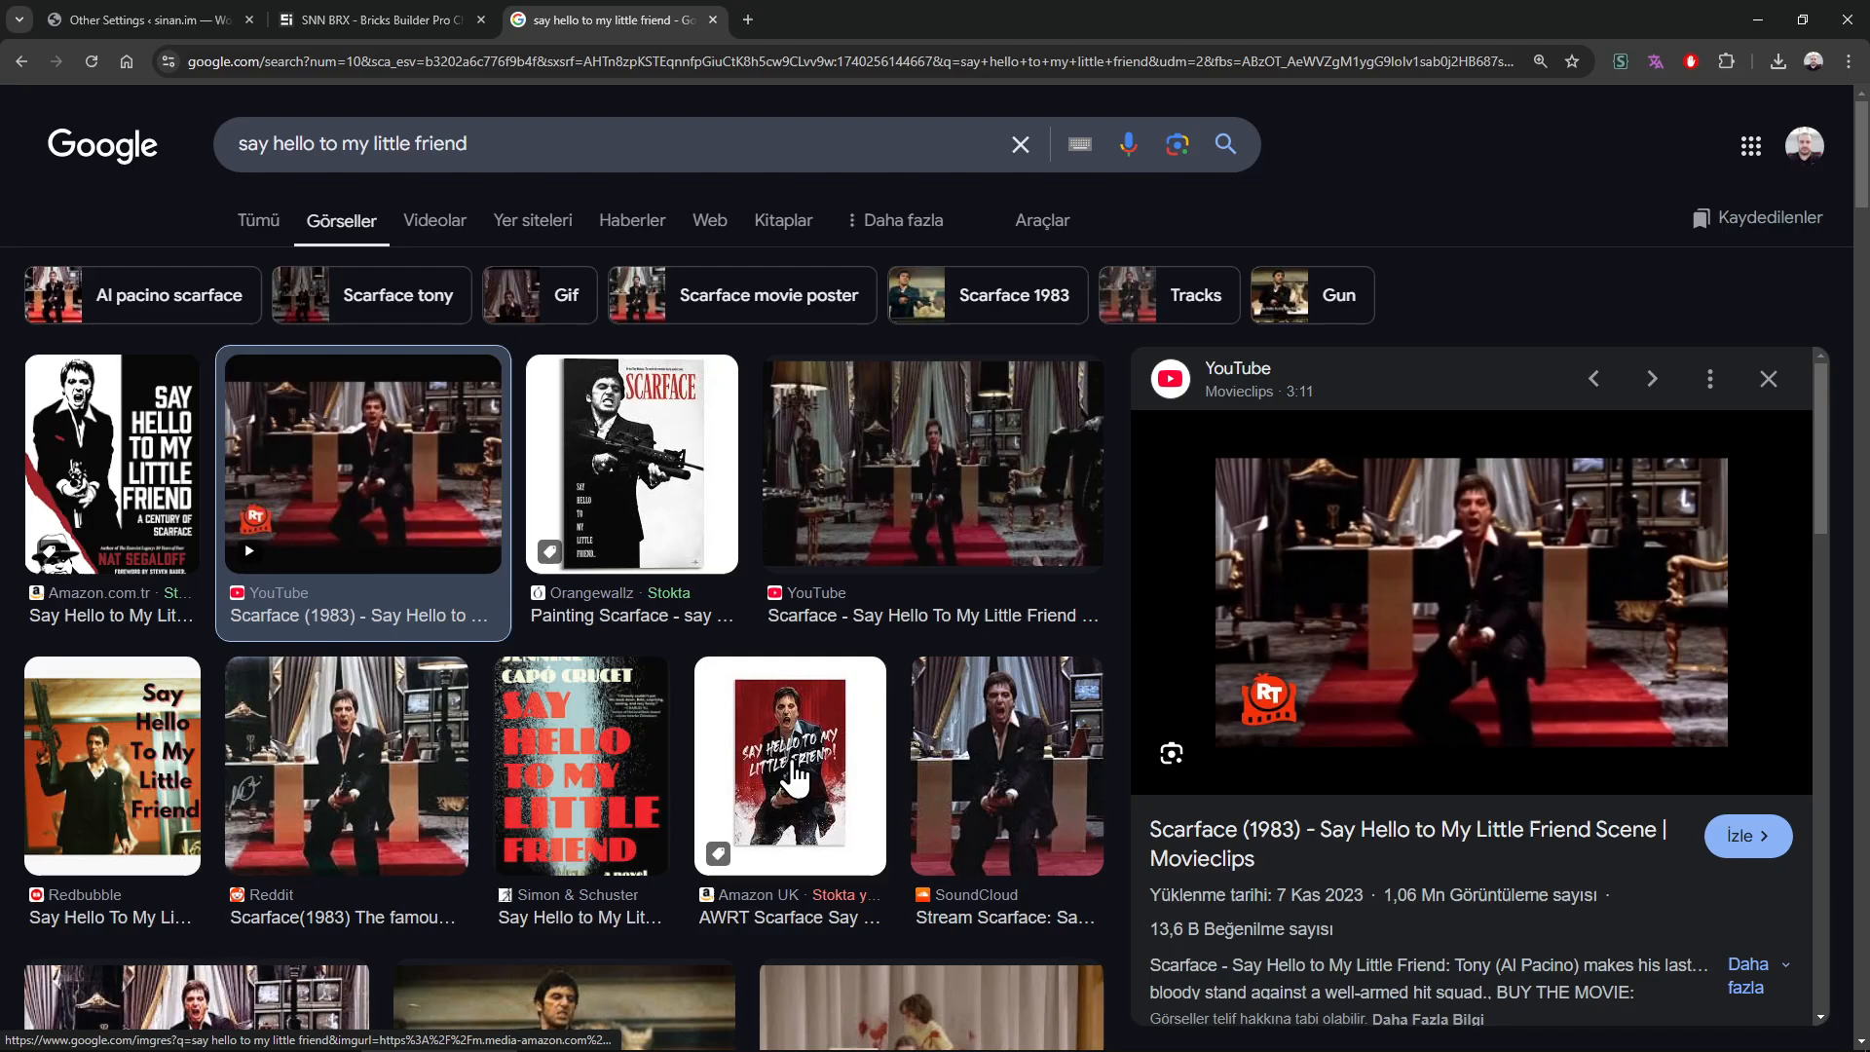
pyautogui.click(370, 760)
pyautogui.scroll(-6, 542, 650)
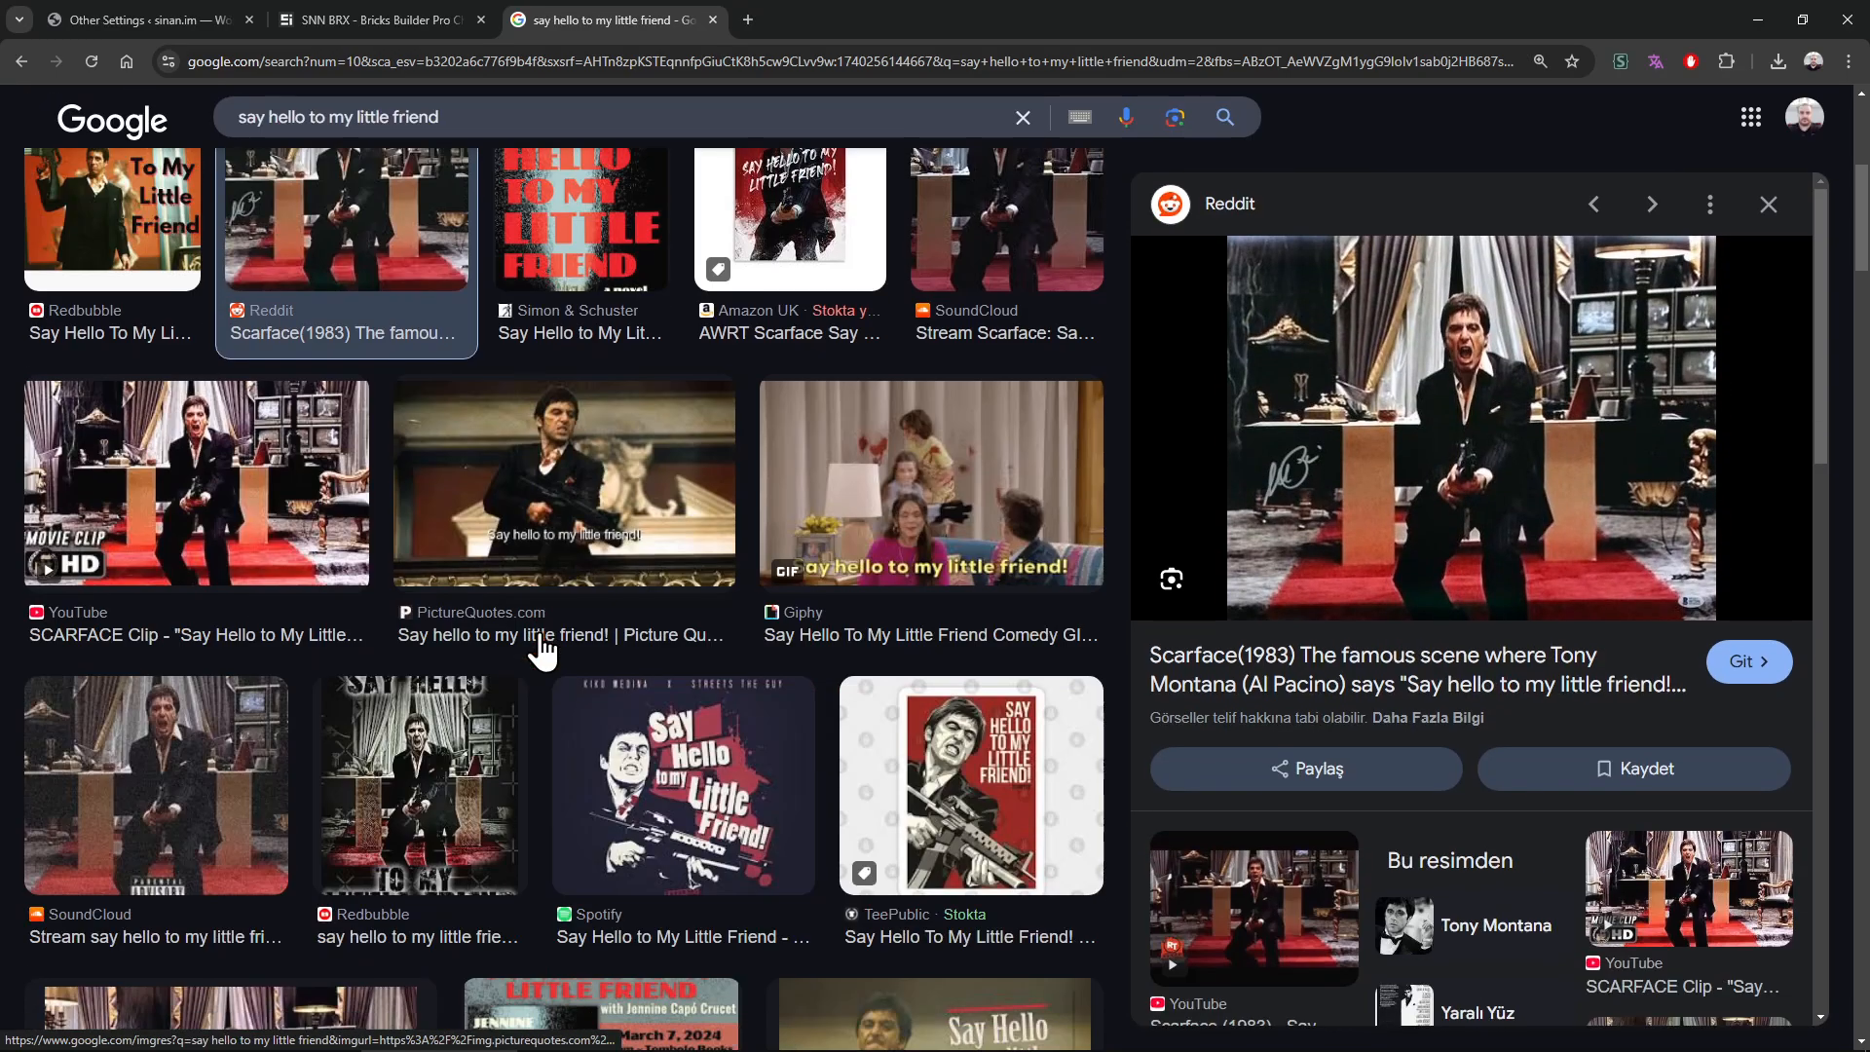
pyautogui.click(283, 487)
# Refine the image search by adding "gif" and open the WiffleGif result's image in its own tab
pyautogui.click(505, 114)
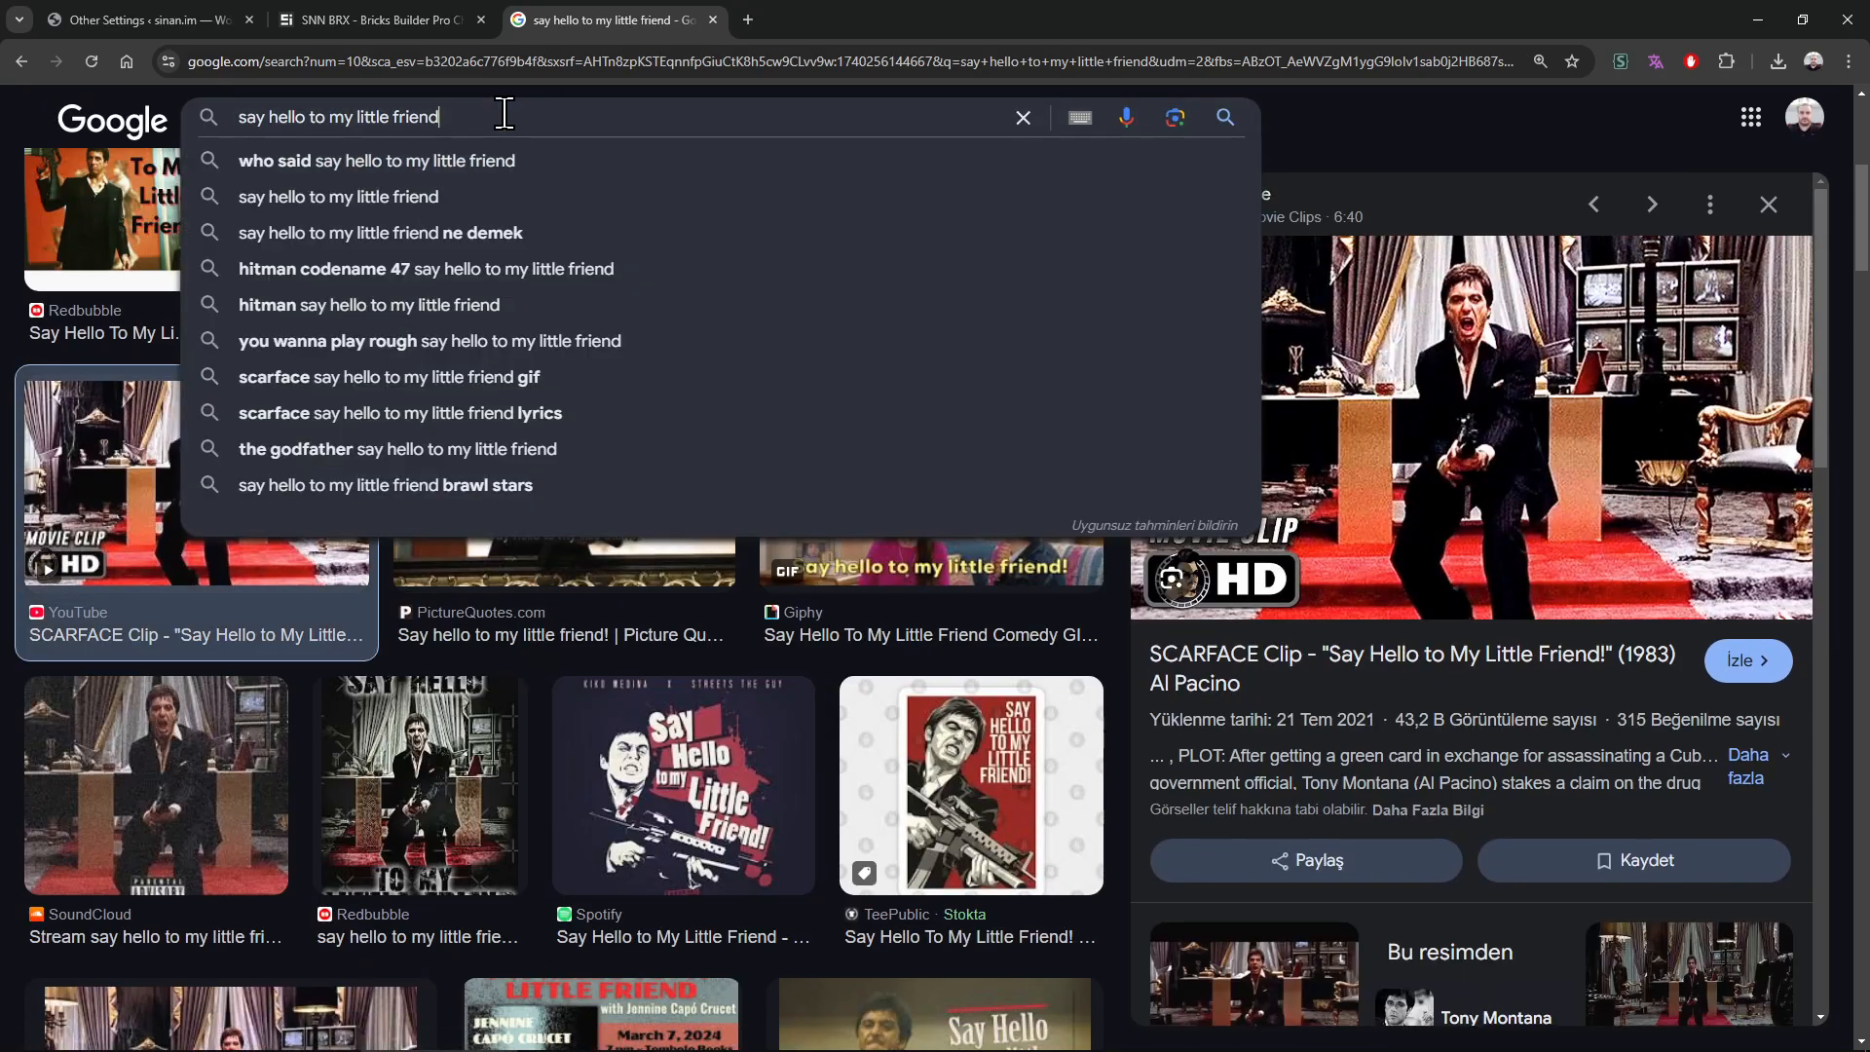
pyautogui.write('gif')
pyautogui.press('Return')
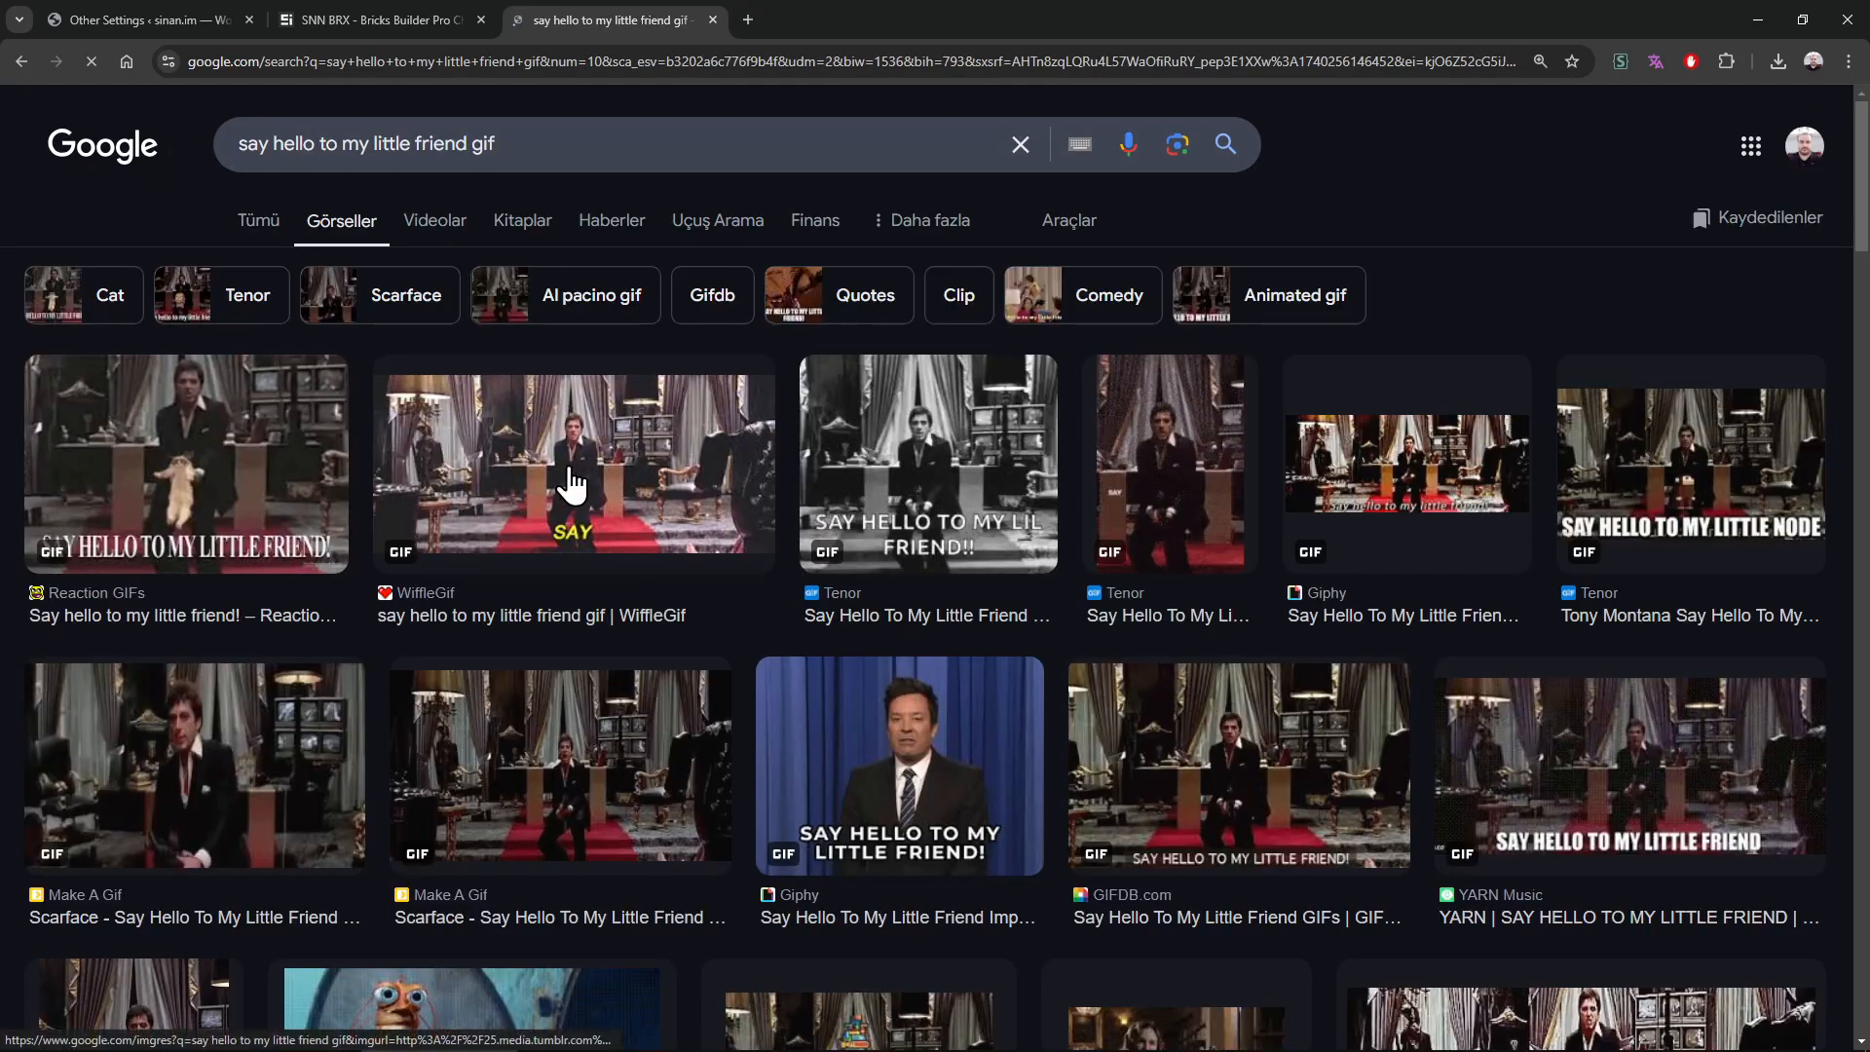
pyautogui.click(563, 467)
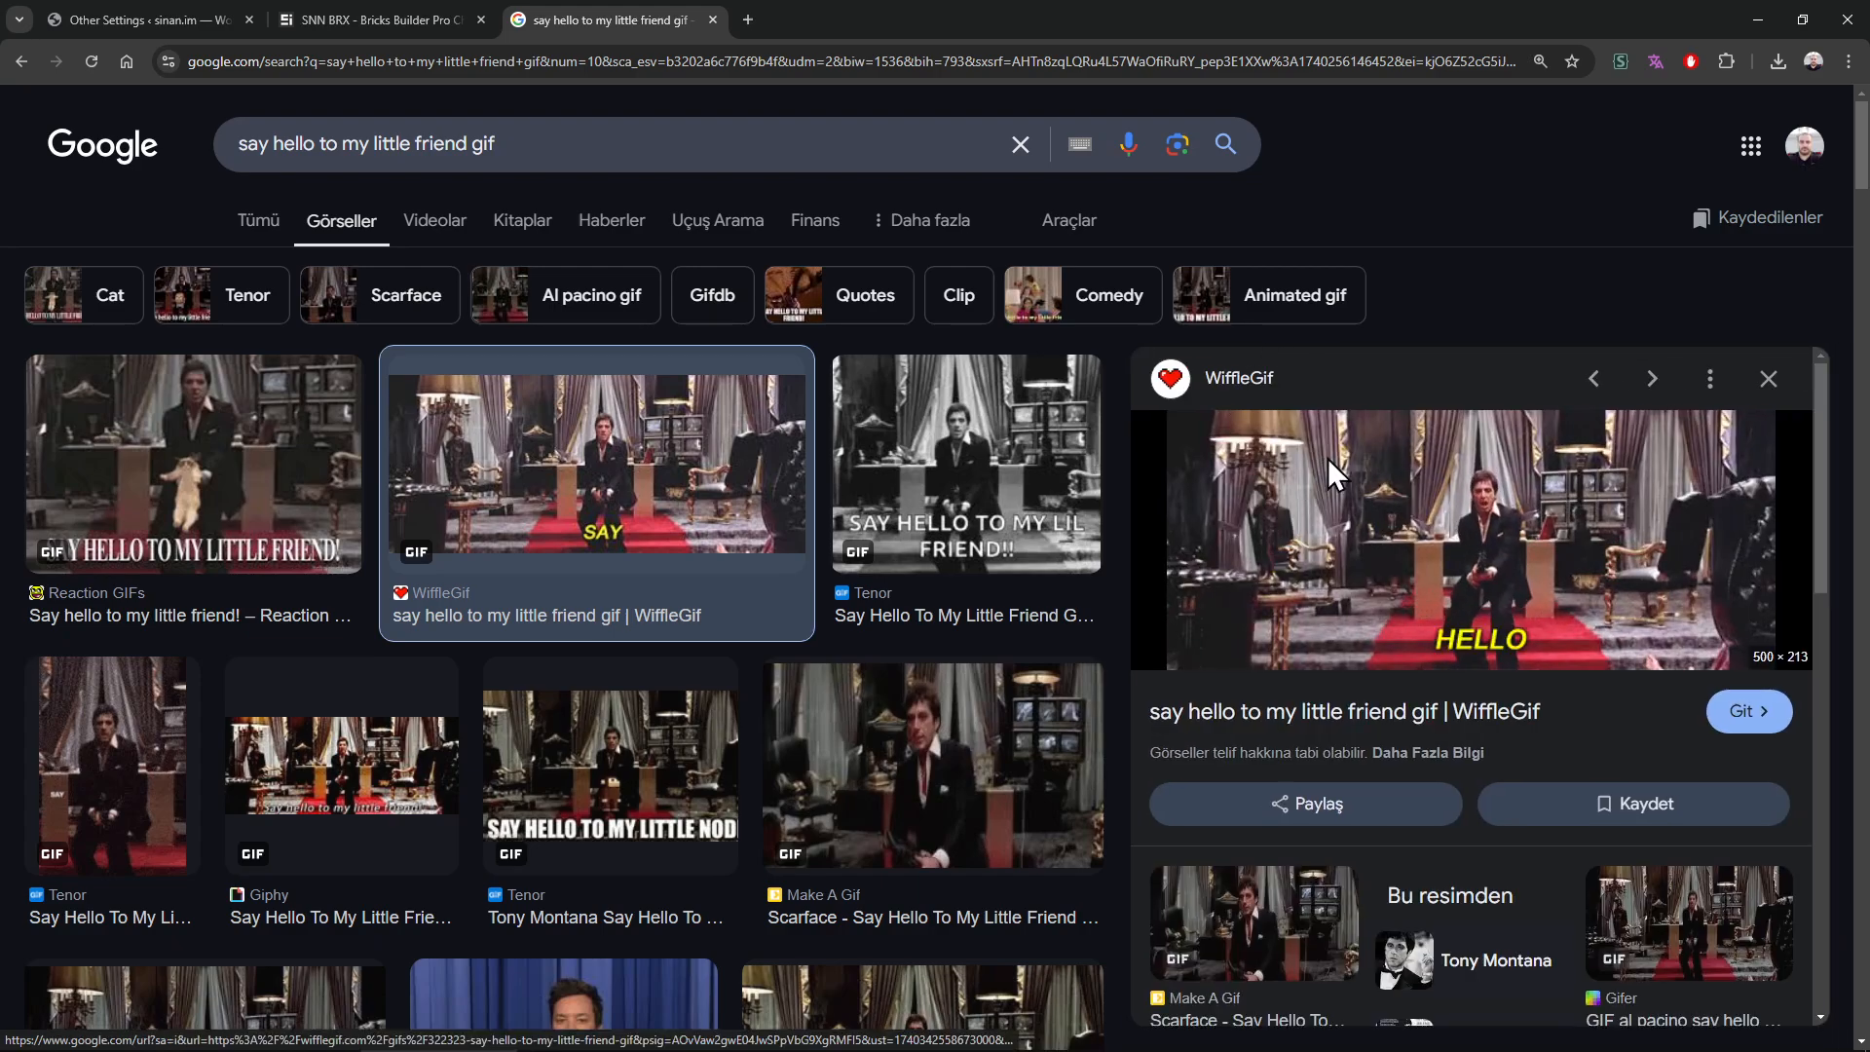
pyautogui.rightClick(1218, 477)
pyautogui.click(1430, 697)
pyautogui.click(826, 20)
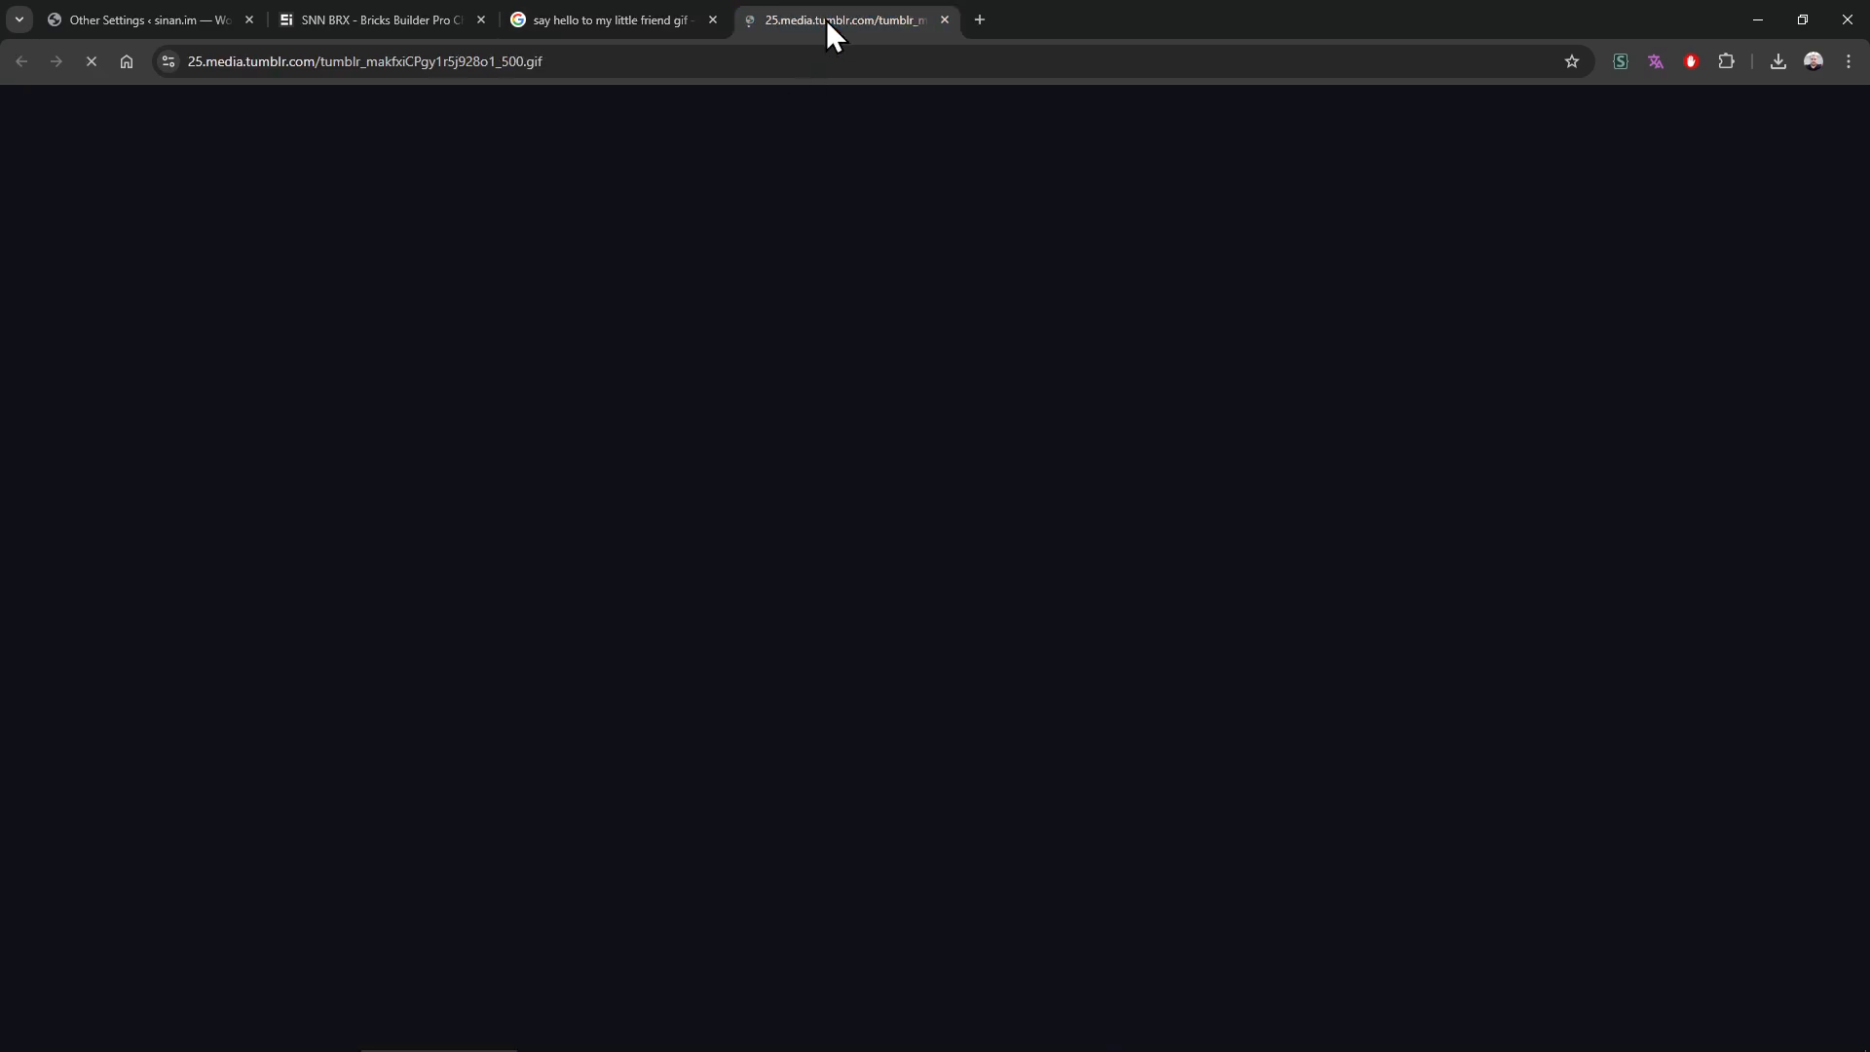
pyautogui.hotkey('ctrl', 's')
pyautogui.rightClick(924, 232)
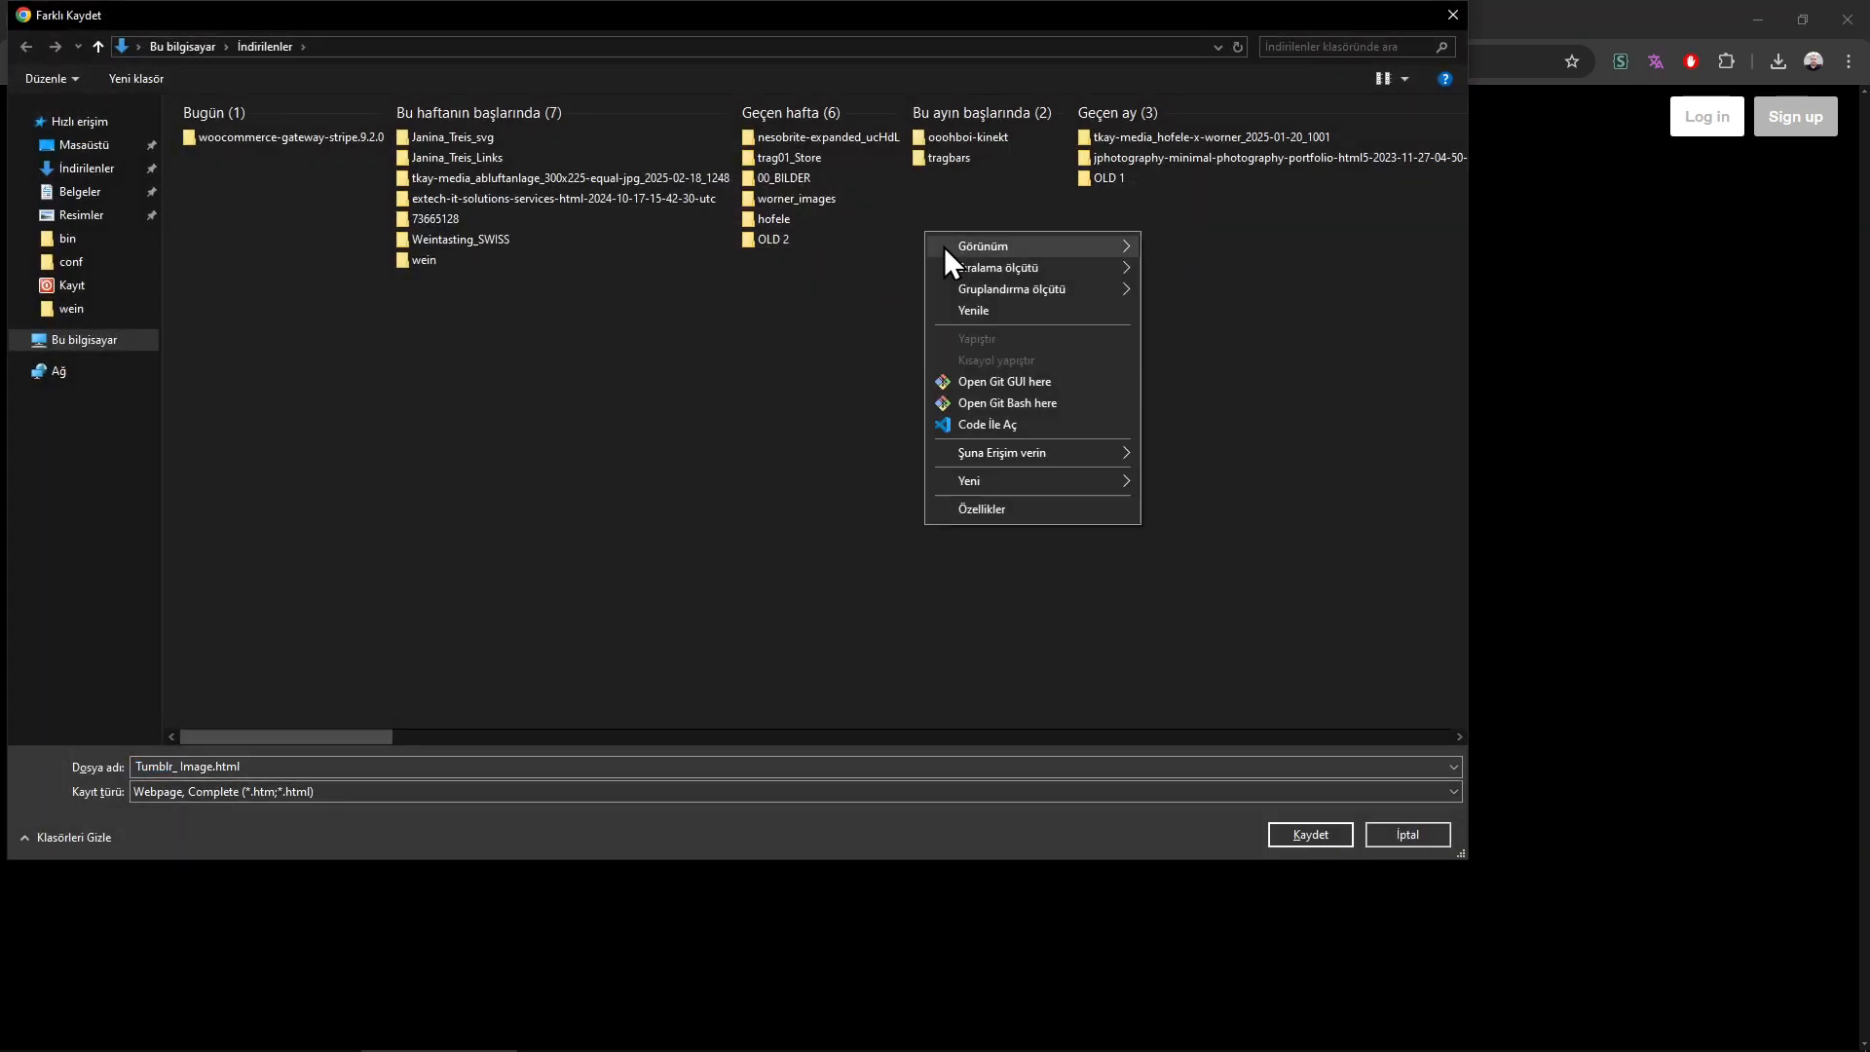
pyautogui.click(1334, 676)
pyautogui.click(1405, 835)
# Save the GIF image to the computer and close its tab
pyautogui.rightClick(1001, 257)
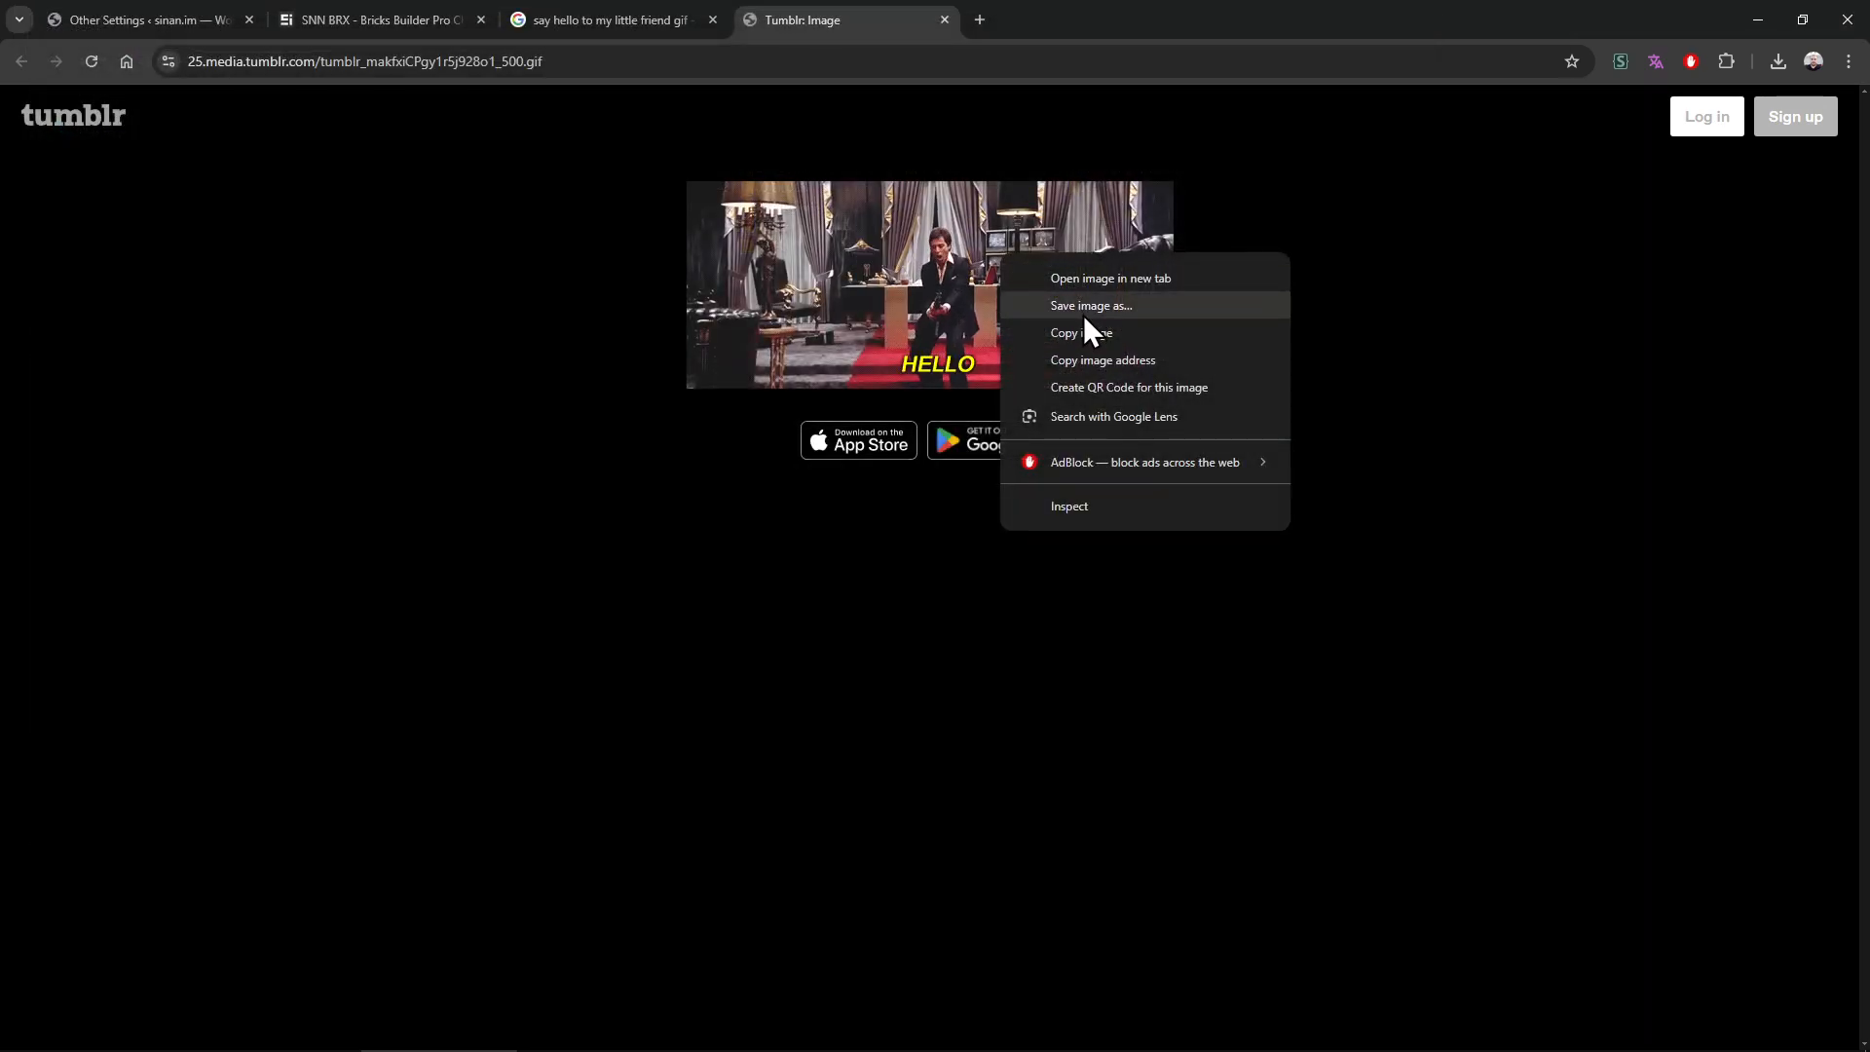
pyautogui.click(1084, 309)
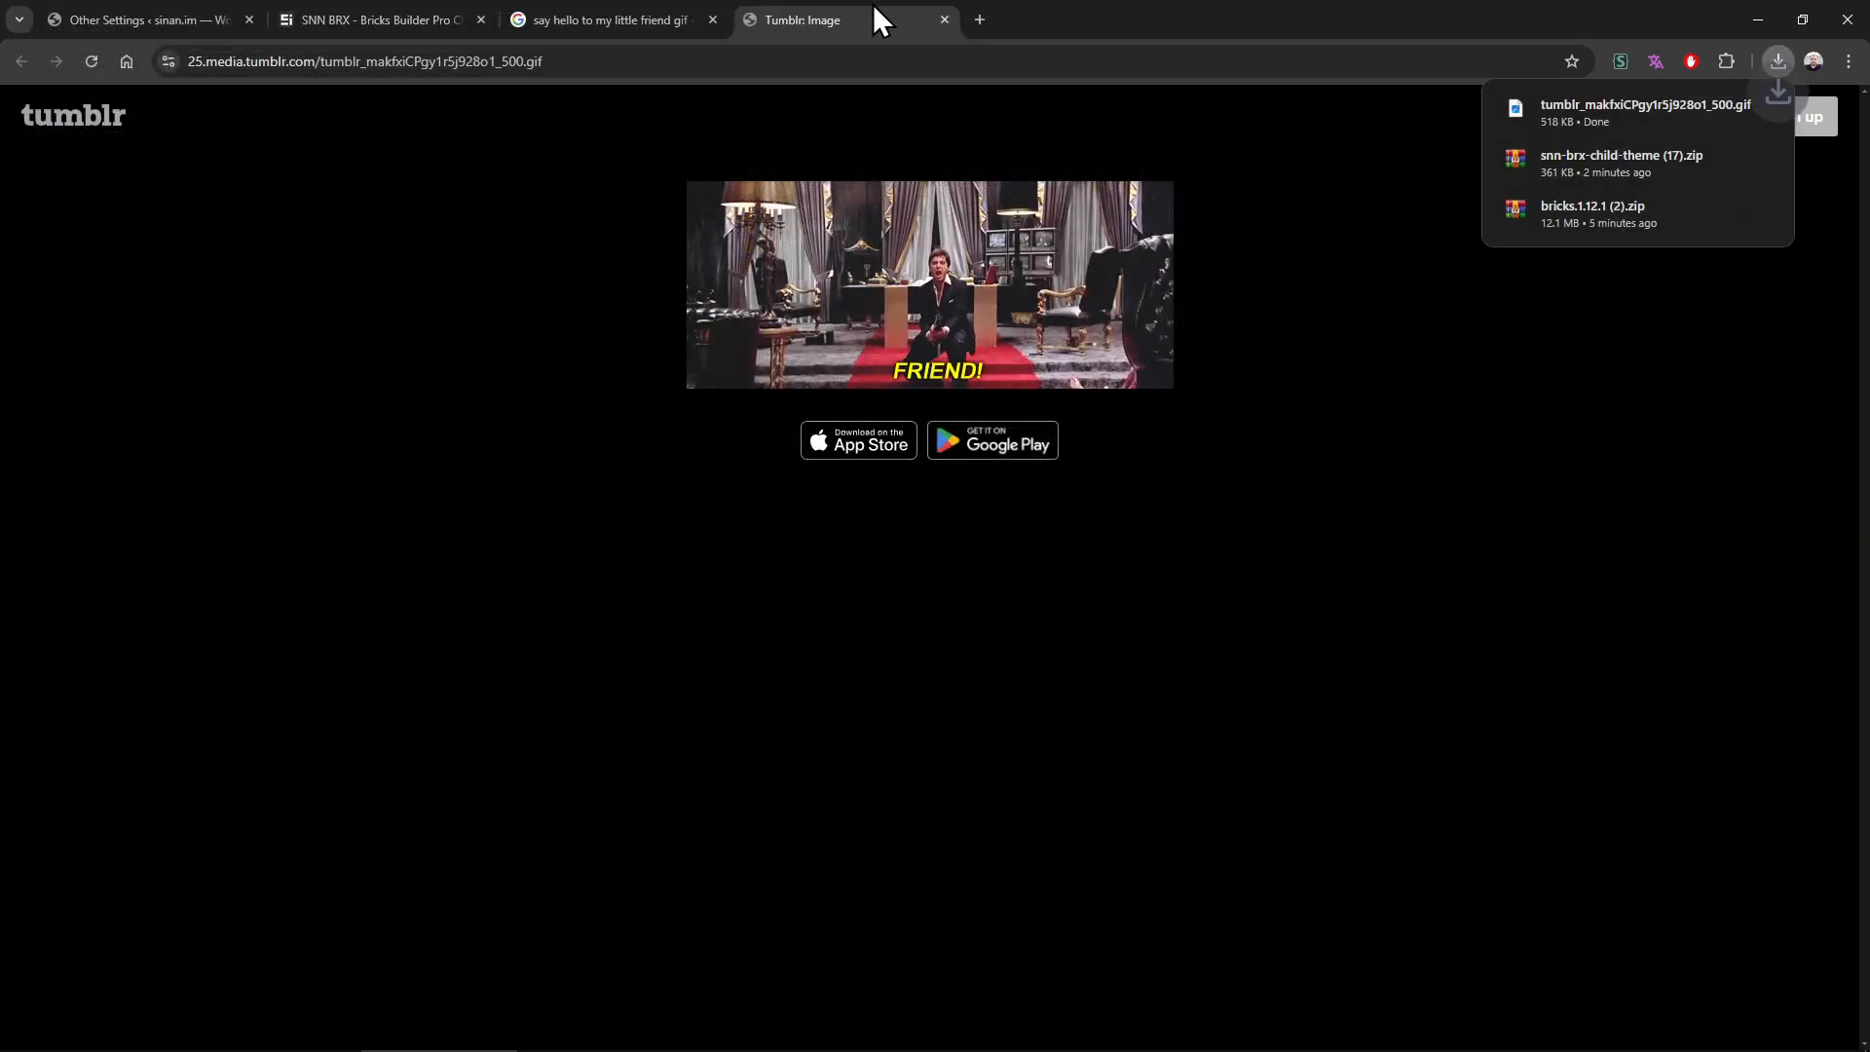
pyautogui.middleClick(873, 10)
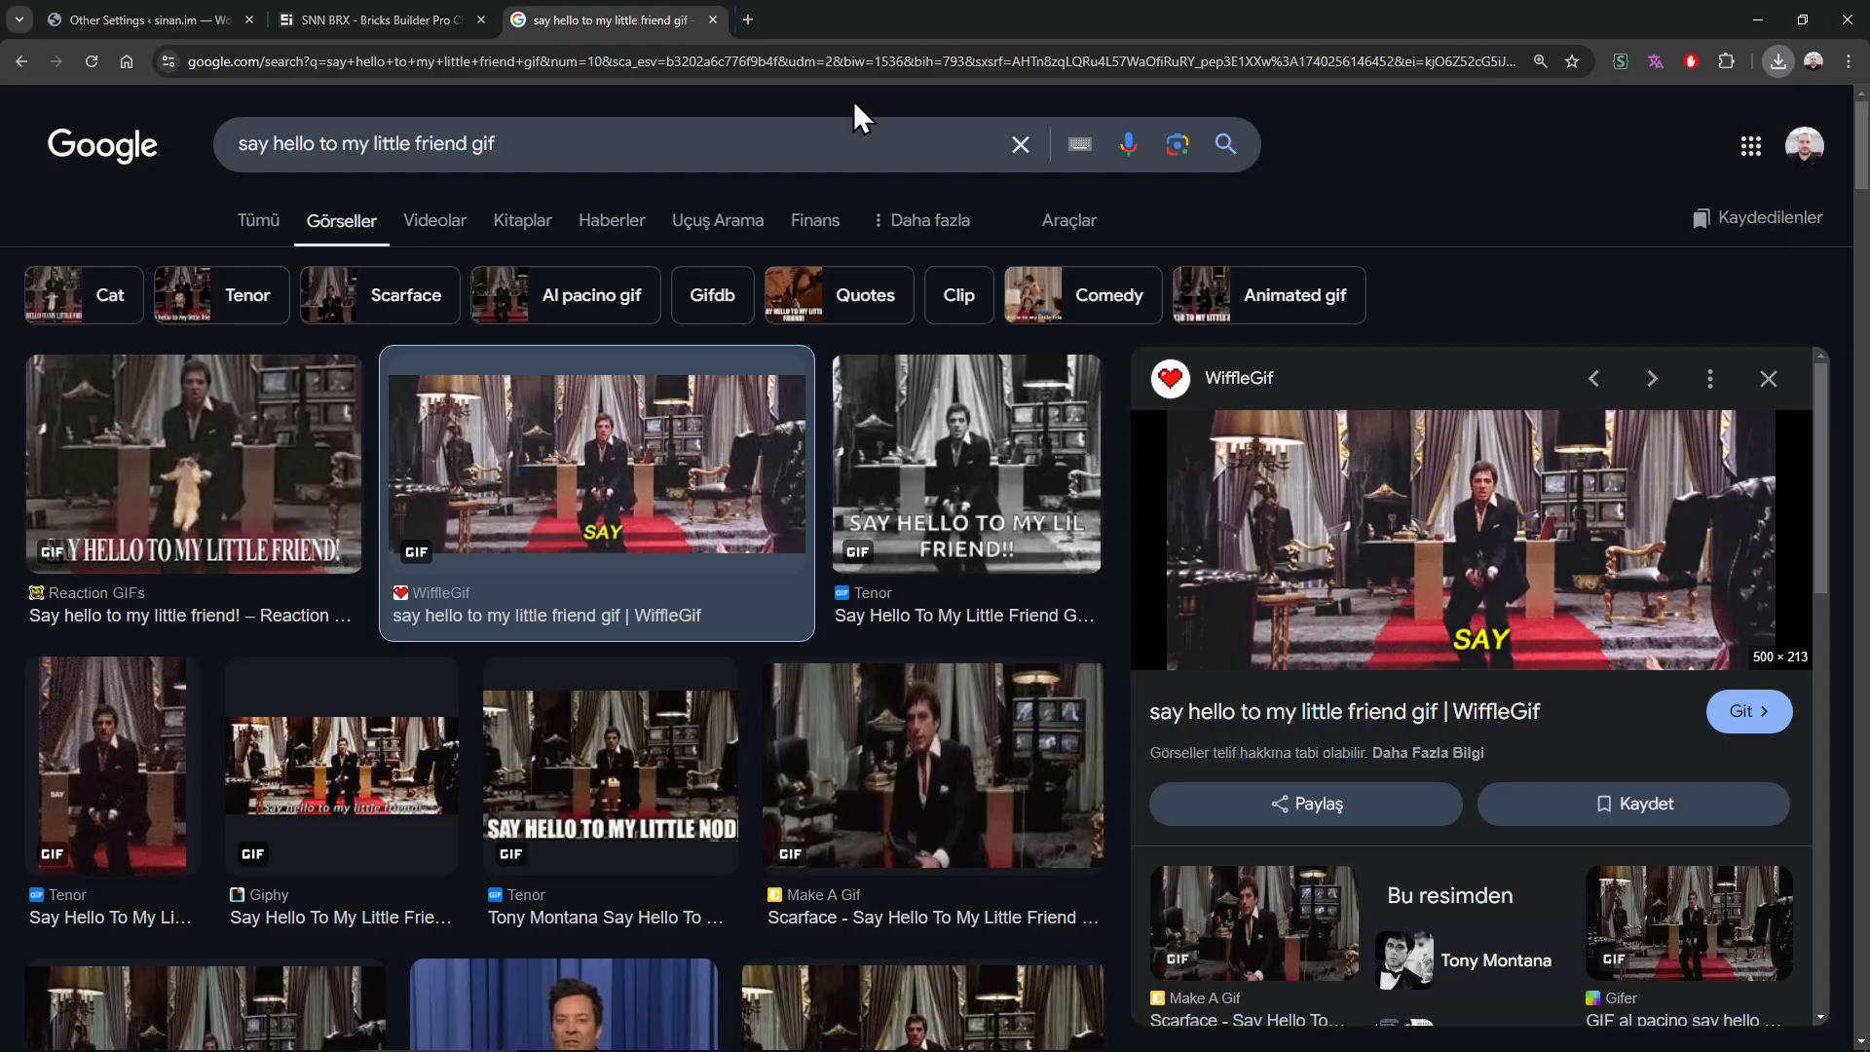
# From the WordPress admin, open the media upload page in a new tab, upload tumblr_makfxiCPgy1r5j928o1_500.gif, and copy its URL
pyautogui.click(175, 21)
pyautogui.scroll(3, 224, 329)
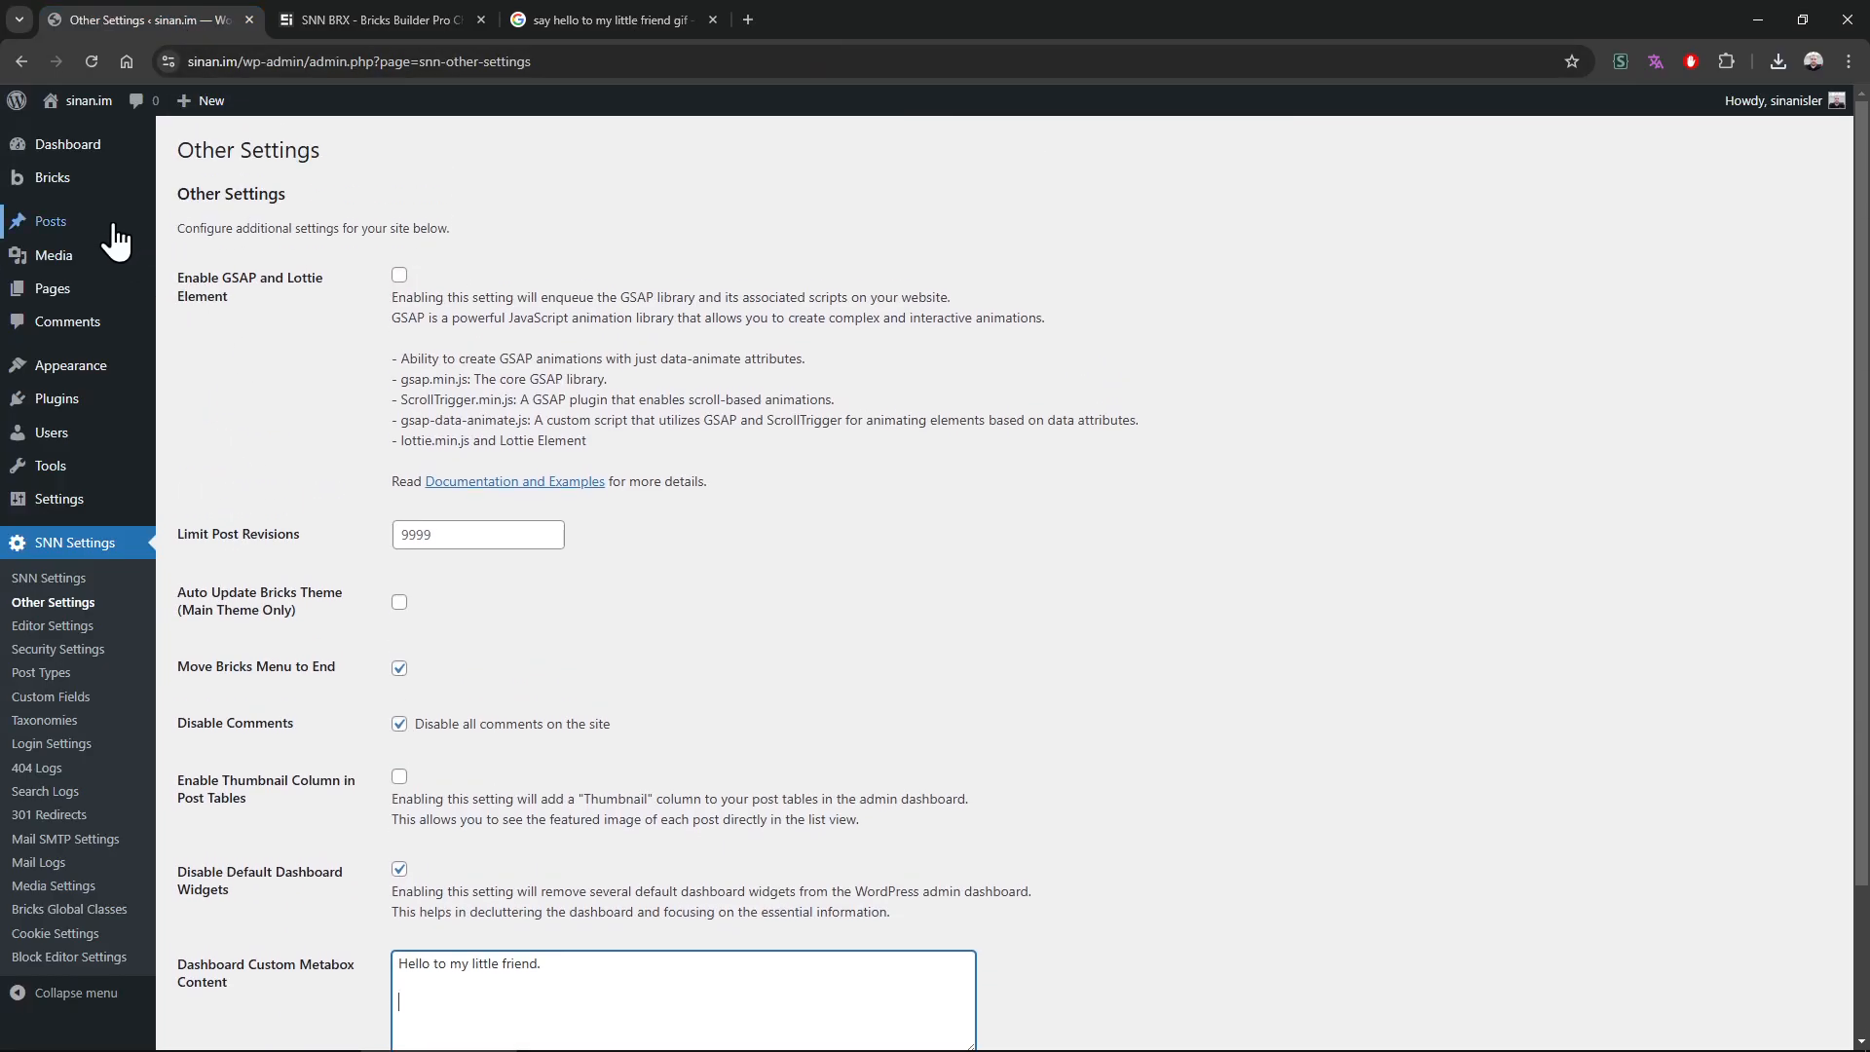
pyautogui.moveTo(112, 261)
pyautogui.middleClick(224, 283)
pyautogui.click(399, 12)
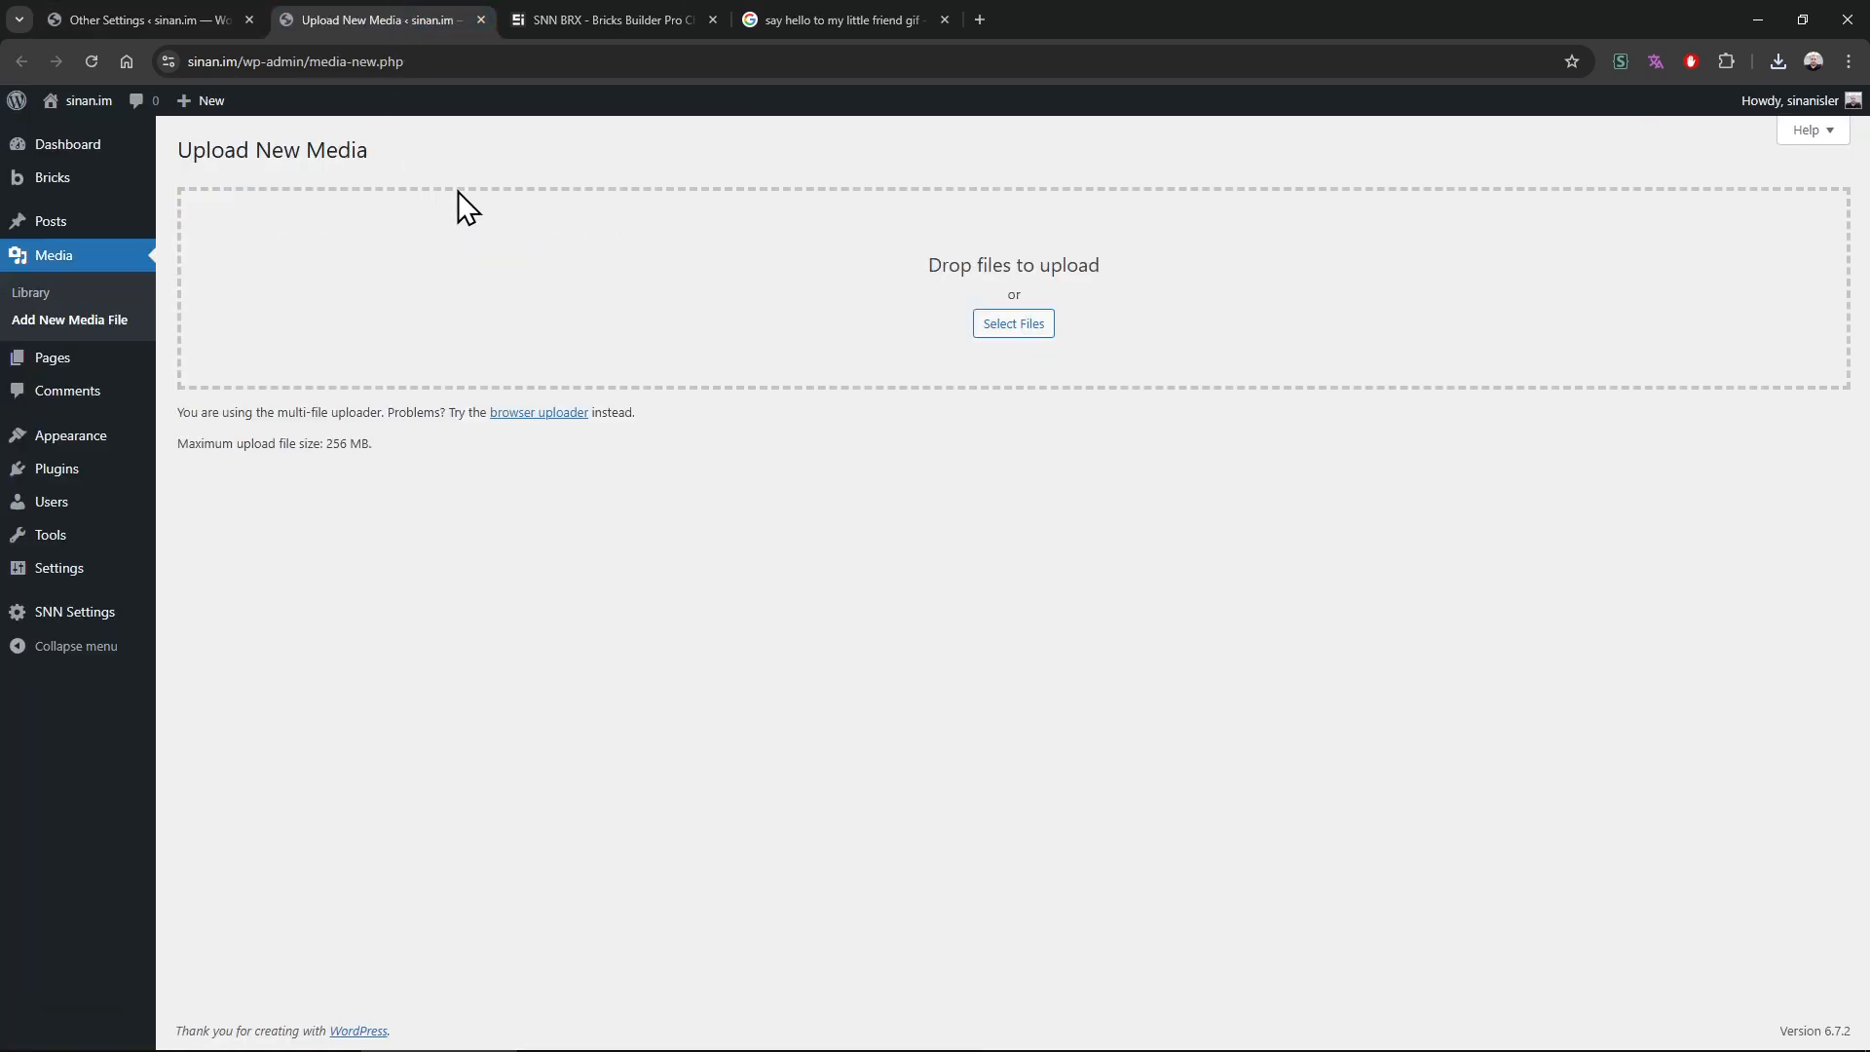
pyautogui.click(1023, 323)
pyautogui.doubleClick(257, 142)
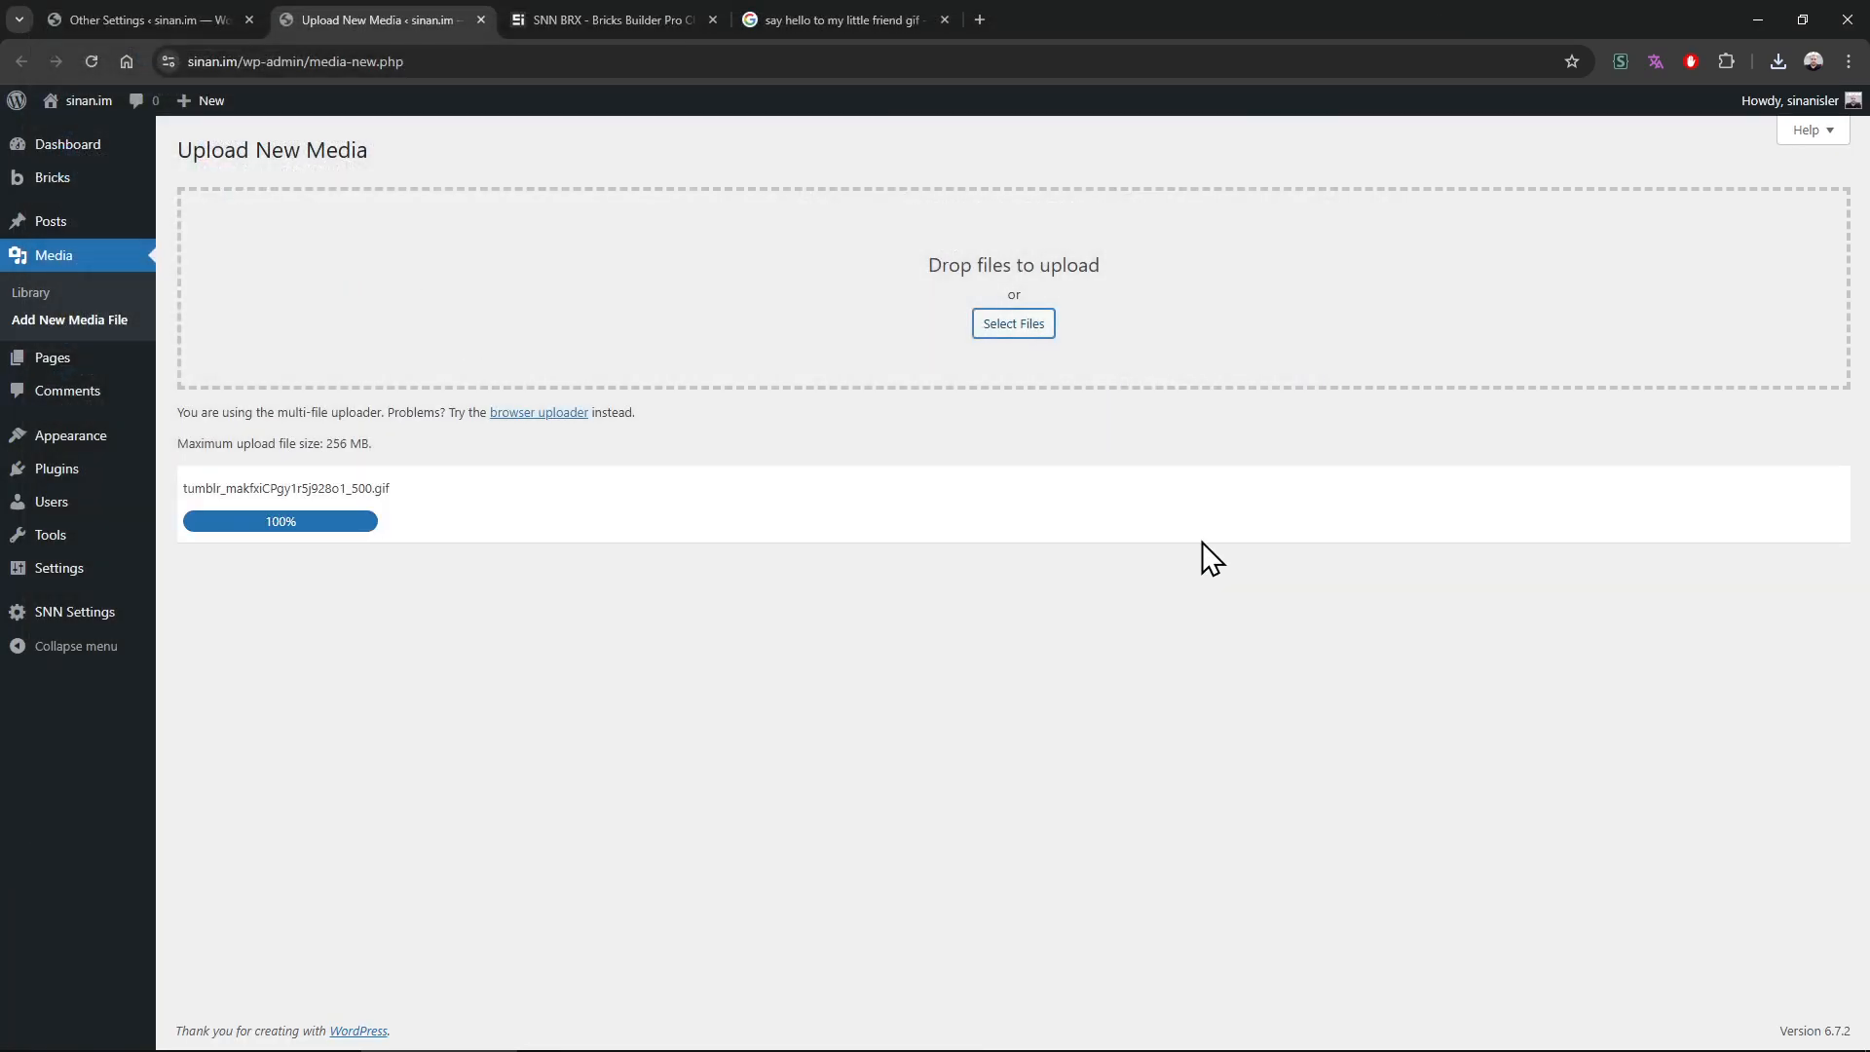
pyautogui.click(317, 542)
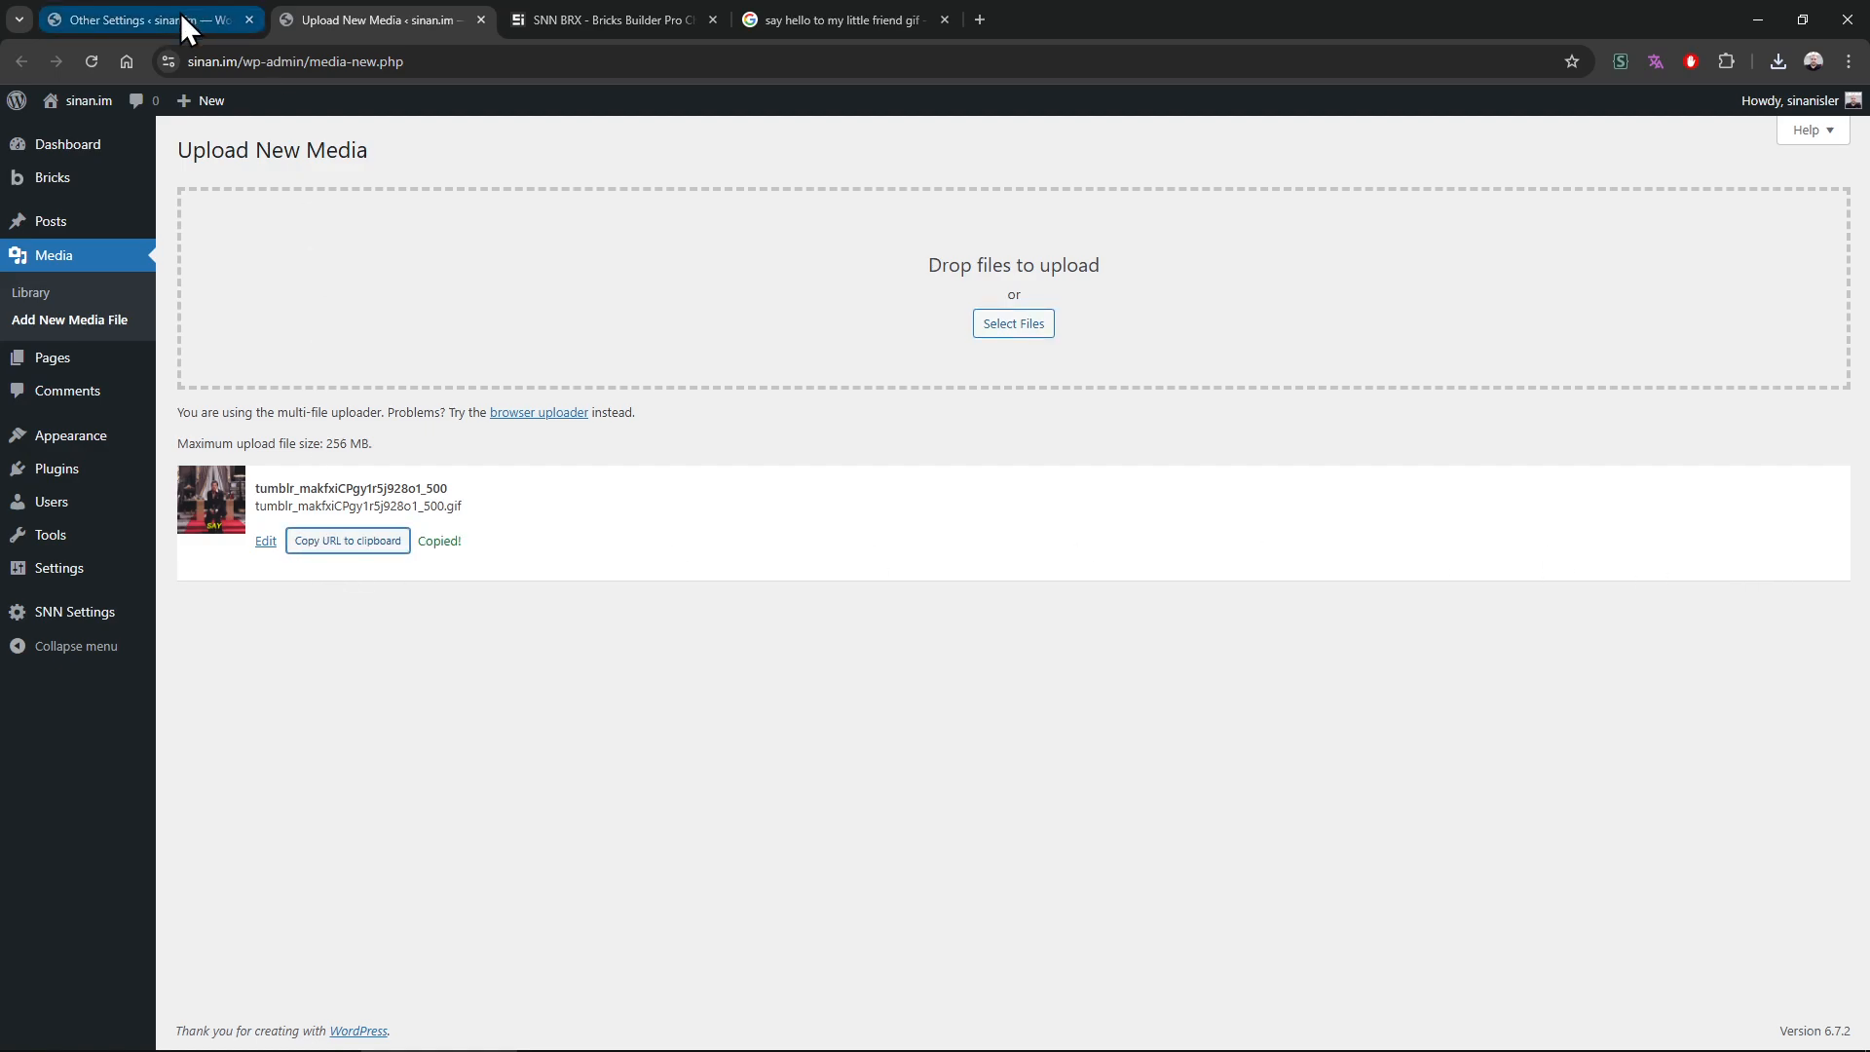
# Add <br> and an img tag with the copied GIF URL to the dashboard metabox content, save the changes, and open the Dashboard
pyautogui.click(179, 20)
pyautogui.scroll(-3, 432, 960)
pyautogui.click(616, 811)
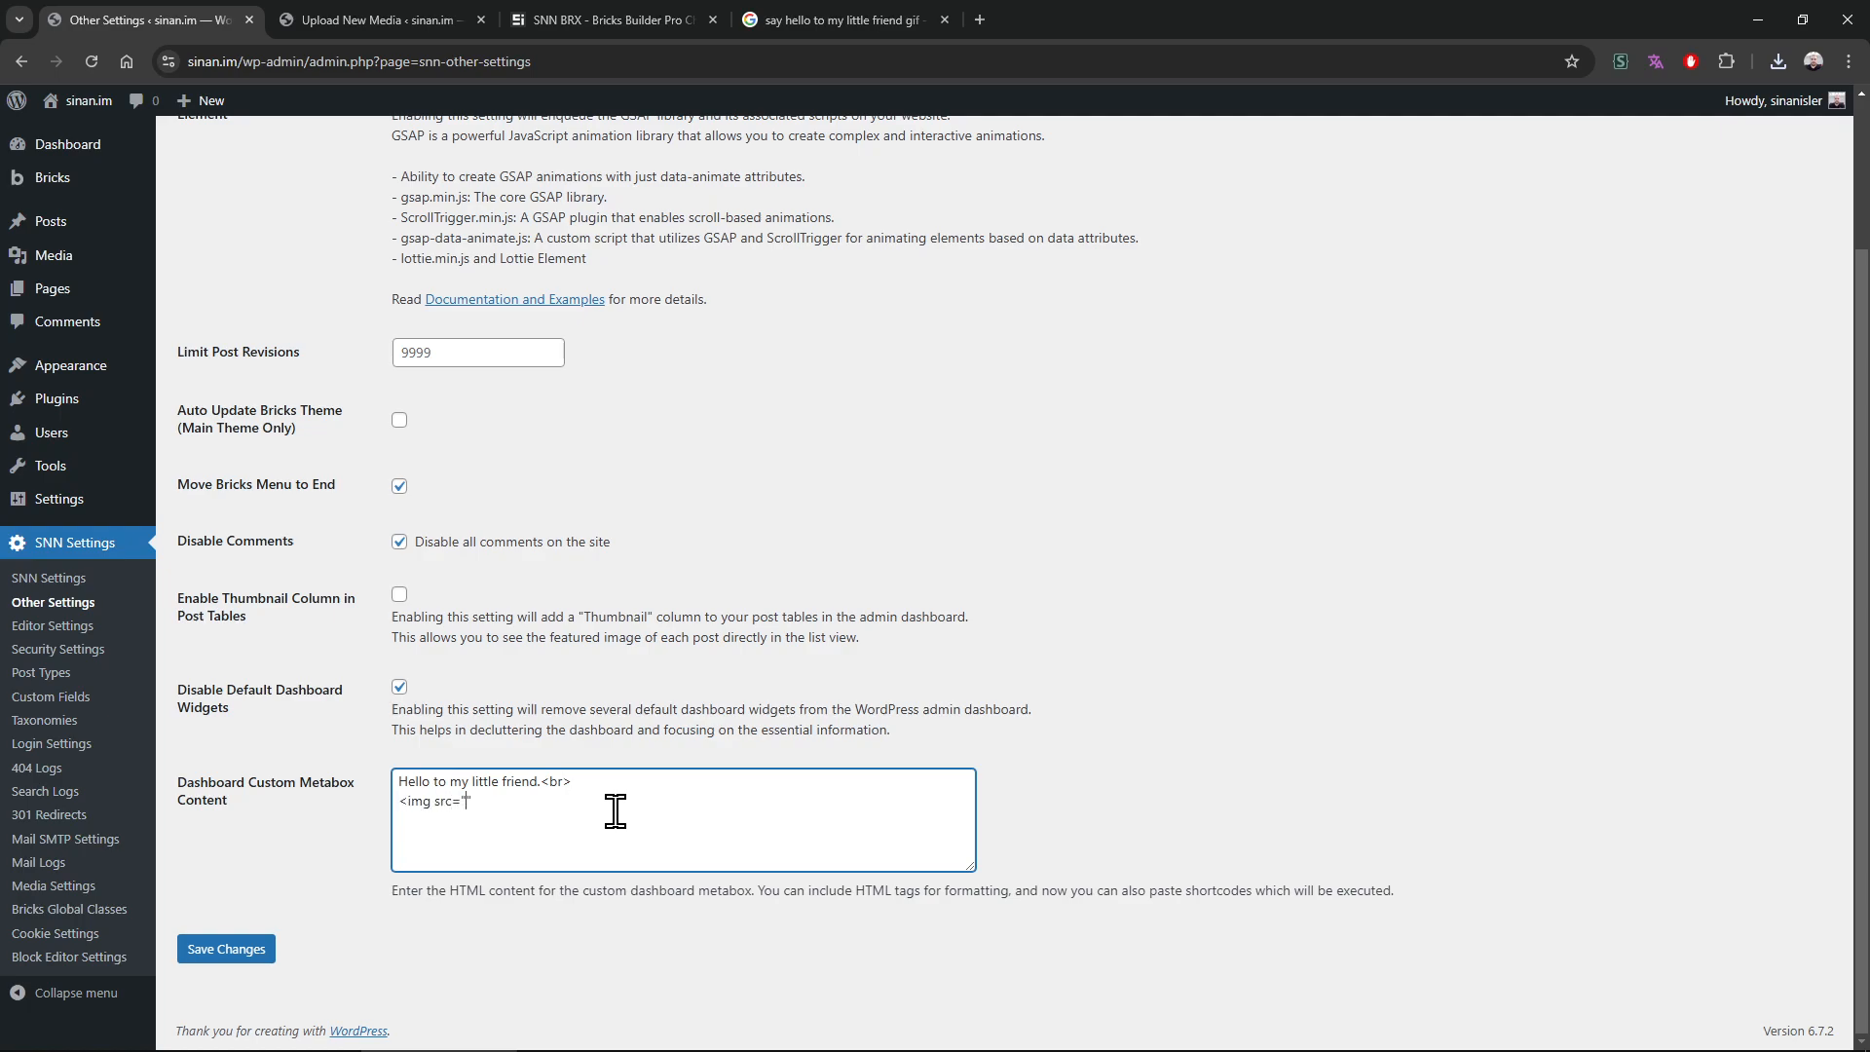
pyautogui.hotkey('ctrl', 'v')
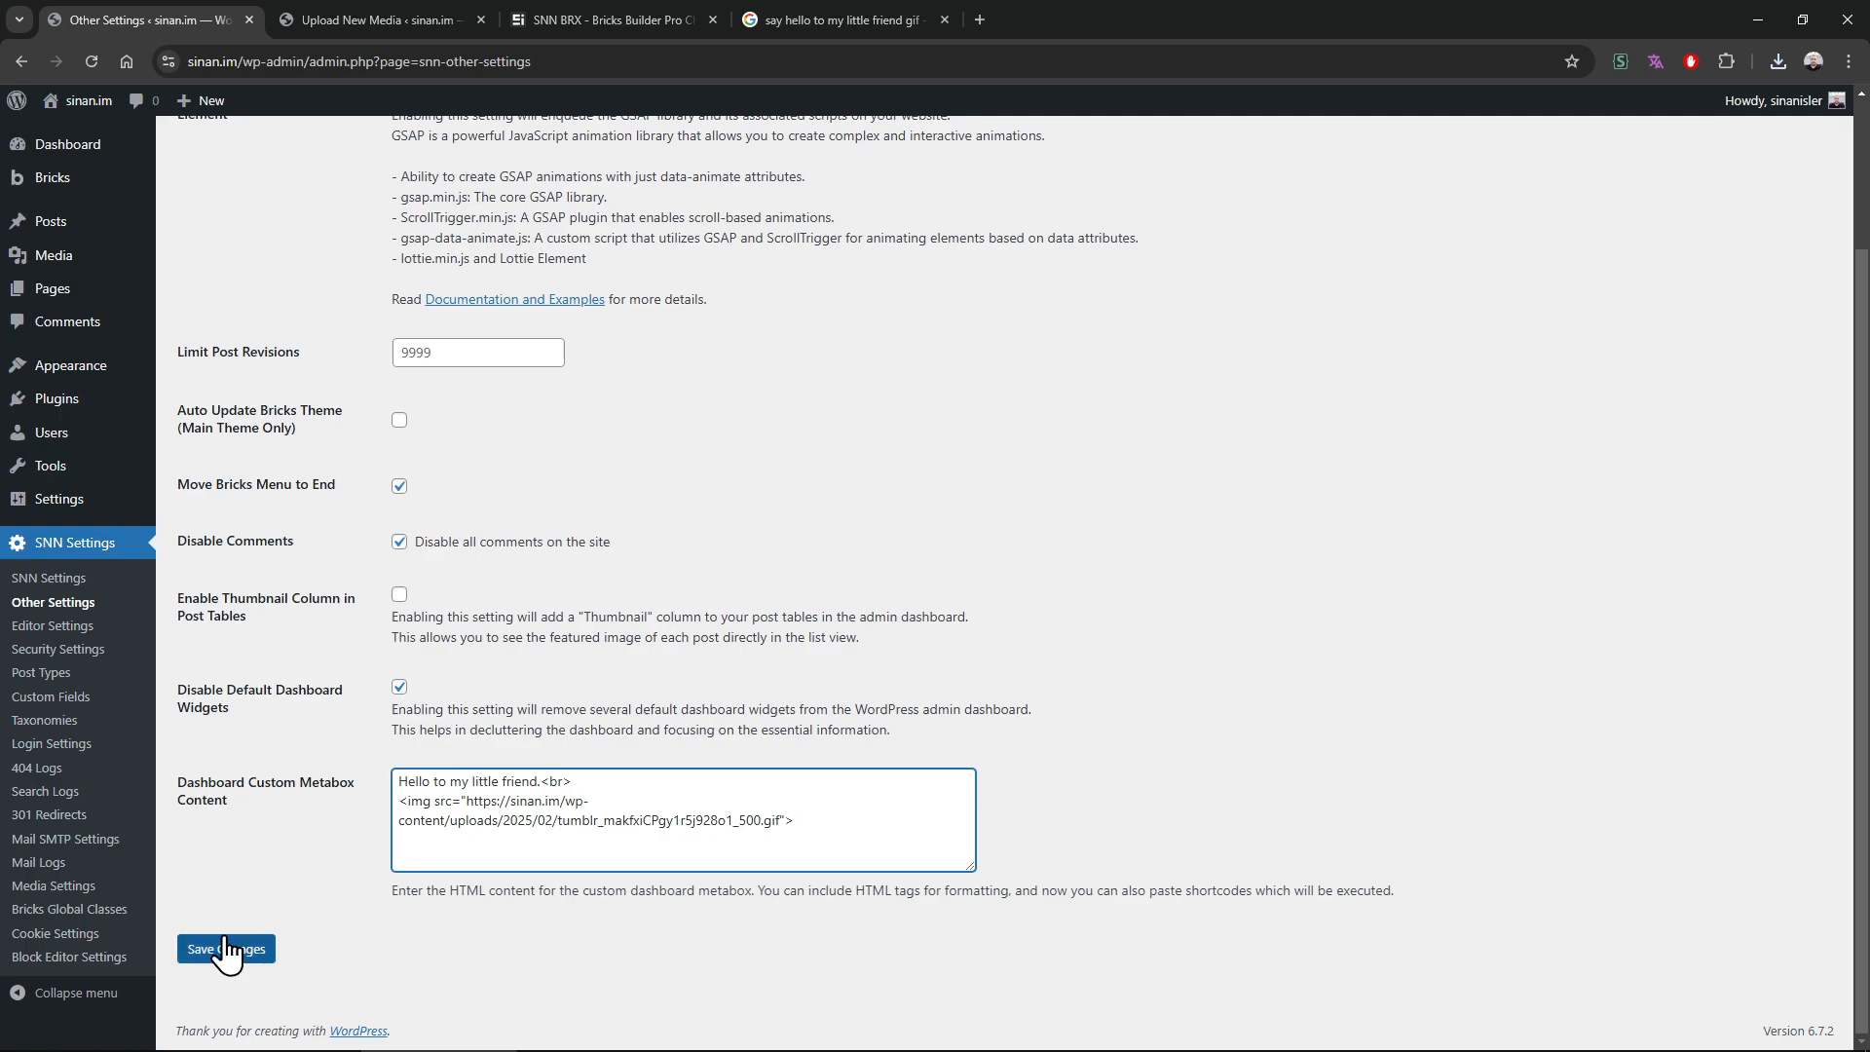
pyautogui.click(226, 950)
pyautogui.click(190, 158)
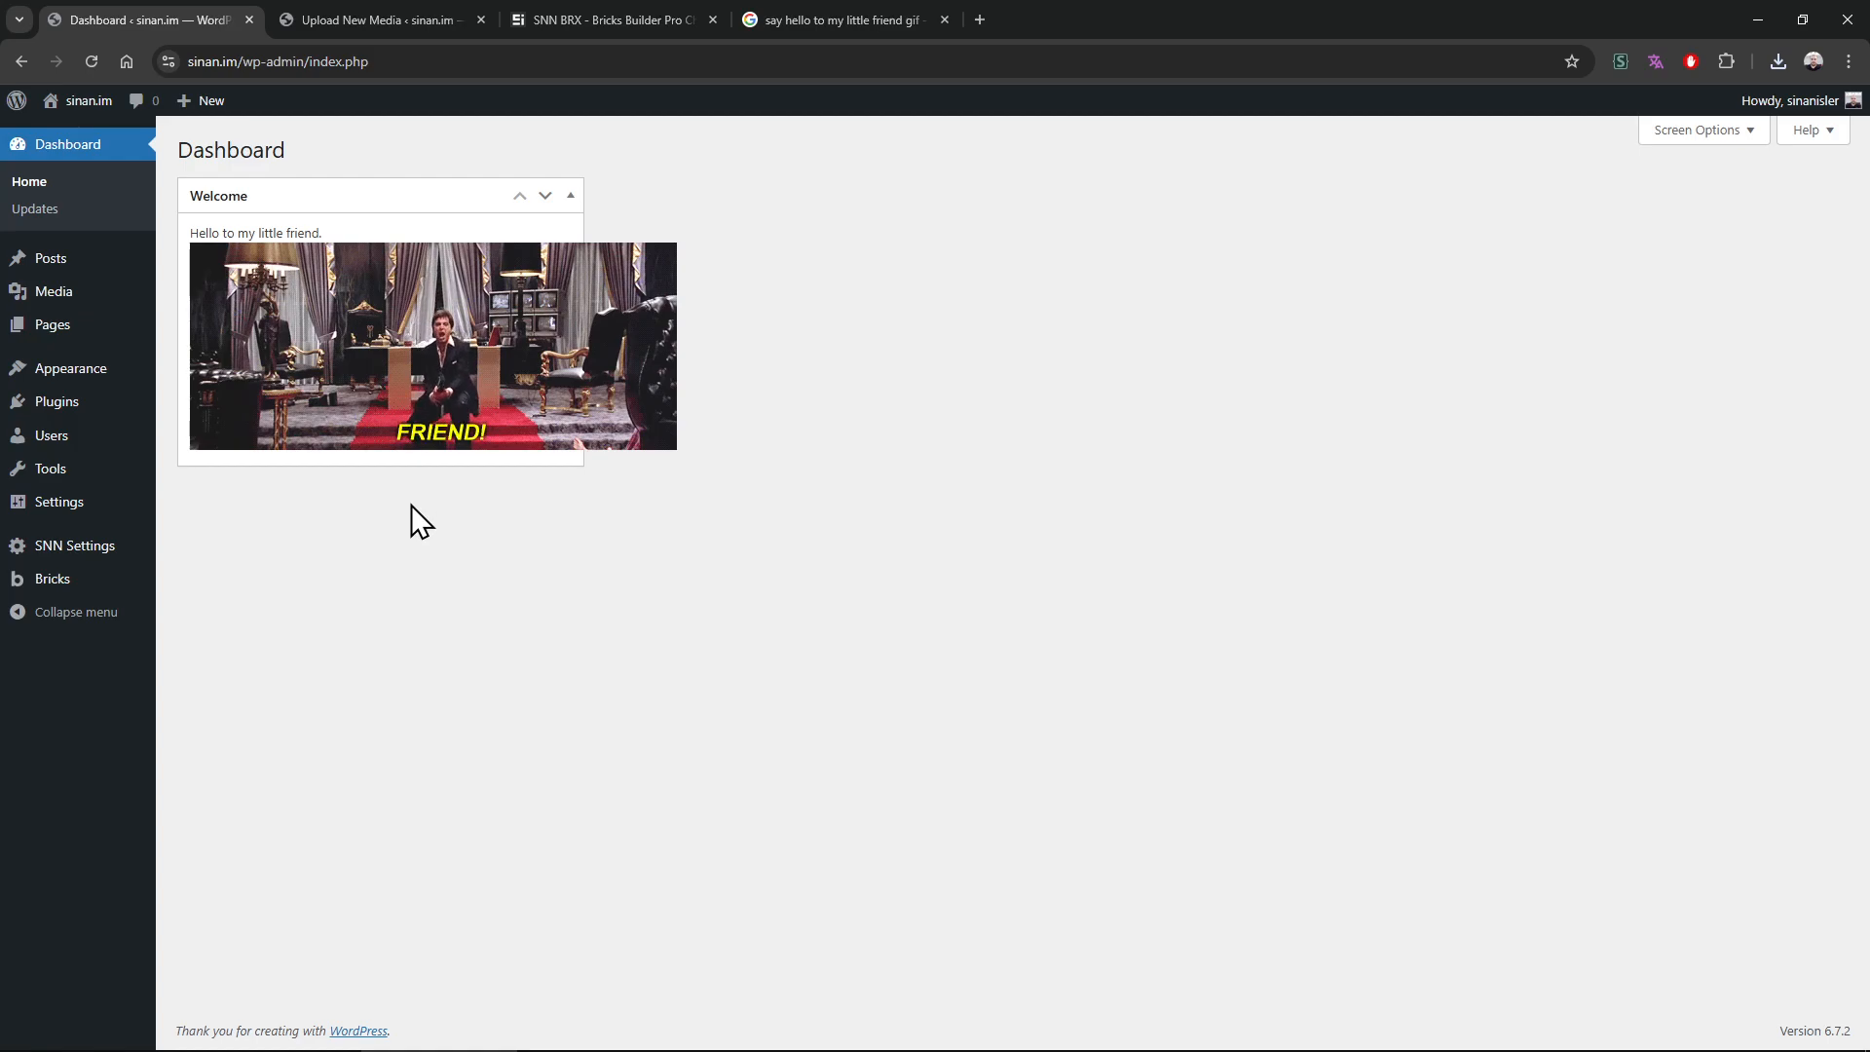
# Return to Other Settings, add style="width:100%" to the metabox image tag, save the changes, and reopen the Dashboard
pyautogui.rightClick(440, 514)
pyautogui.click(485, 540)
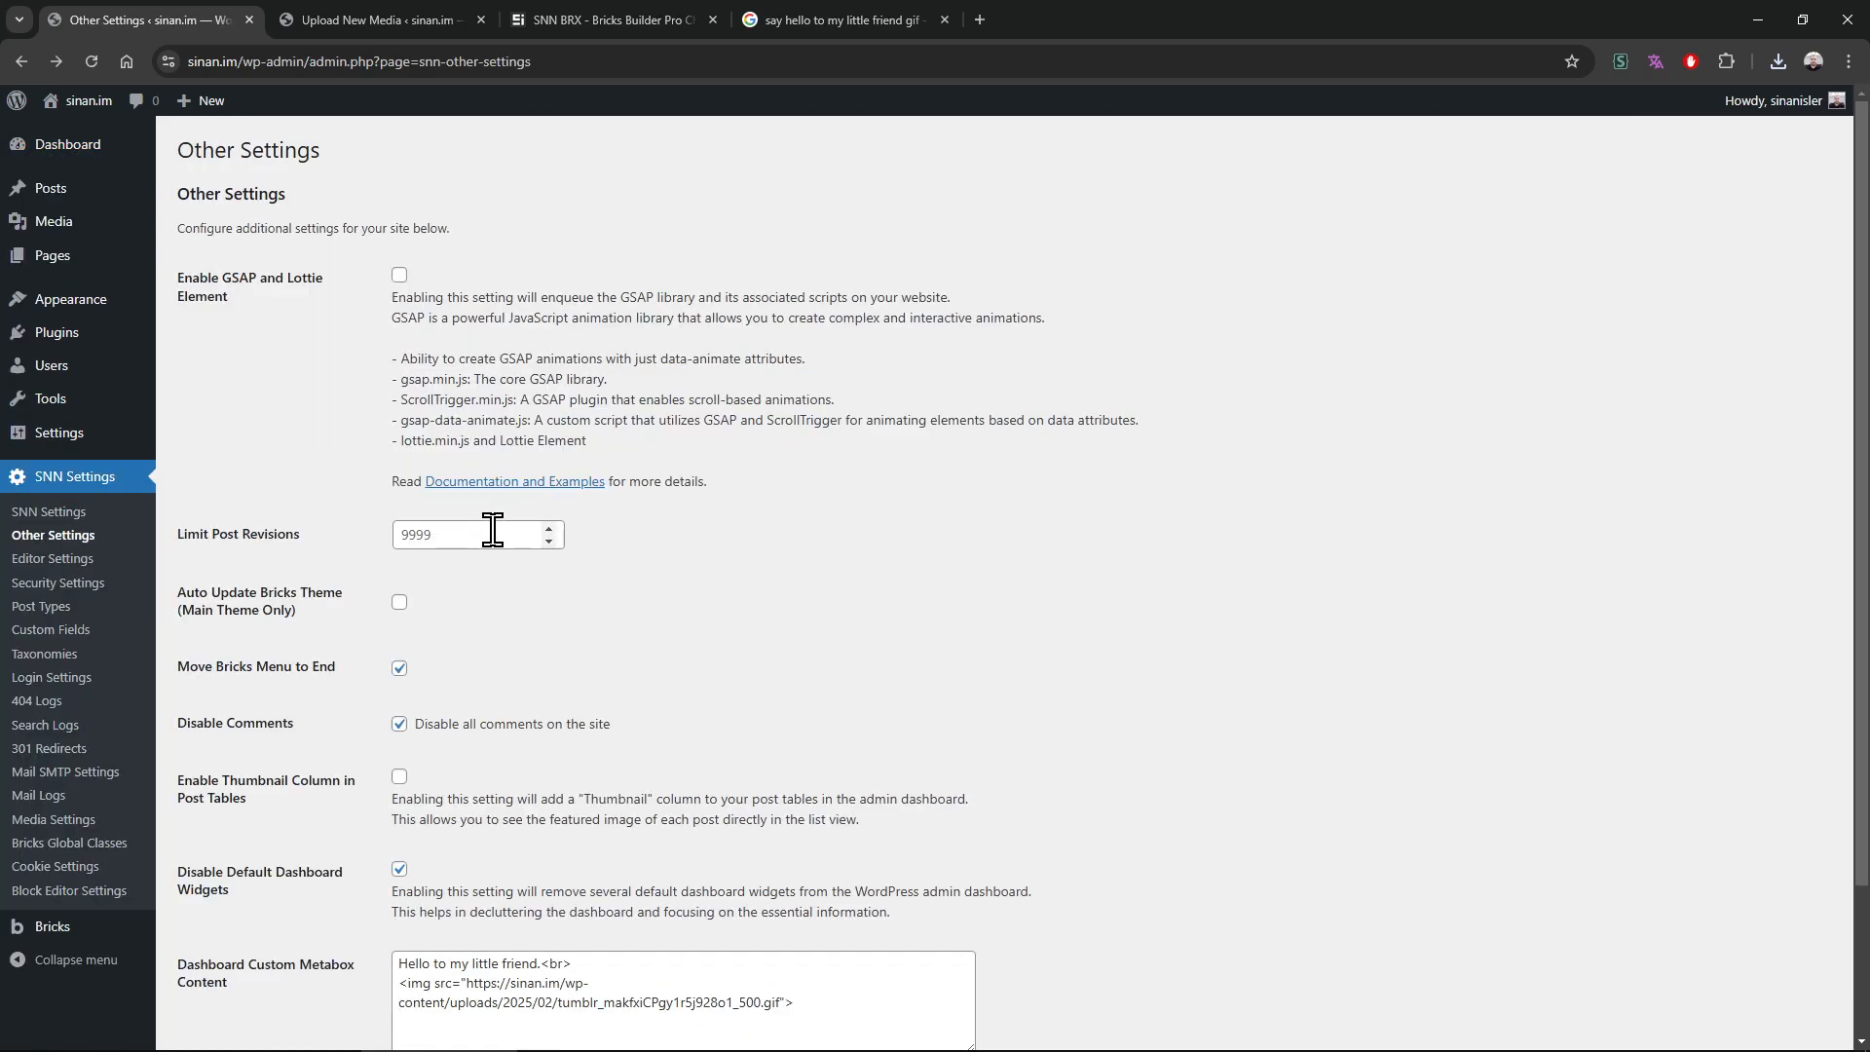
pyautogui.scroll(-2, 702, 764)
pyautogui.click(818, 822)
pyautogui.scroll(1, 818, 826)
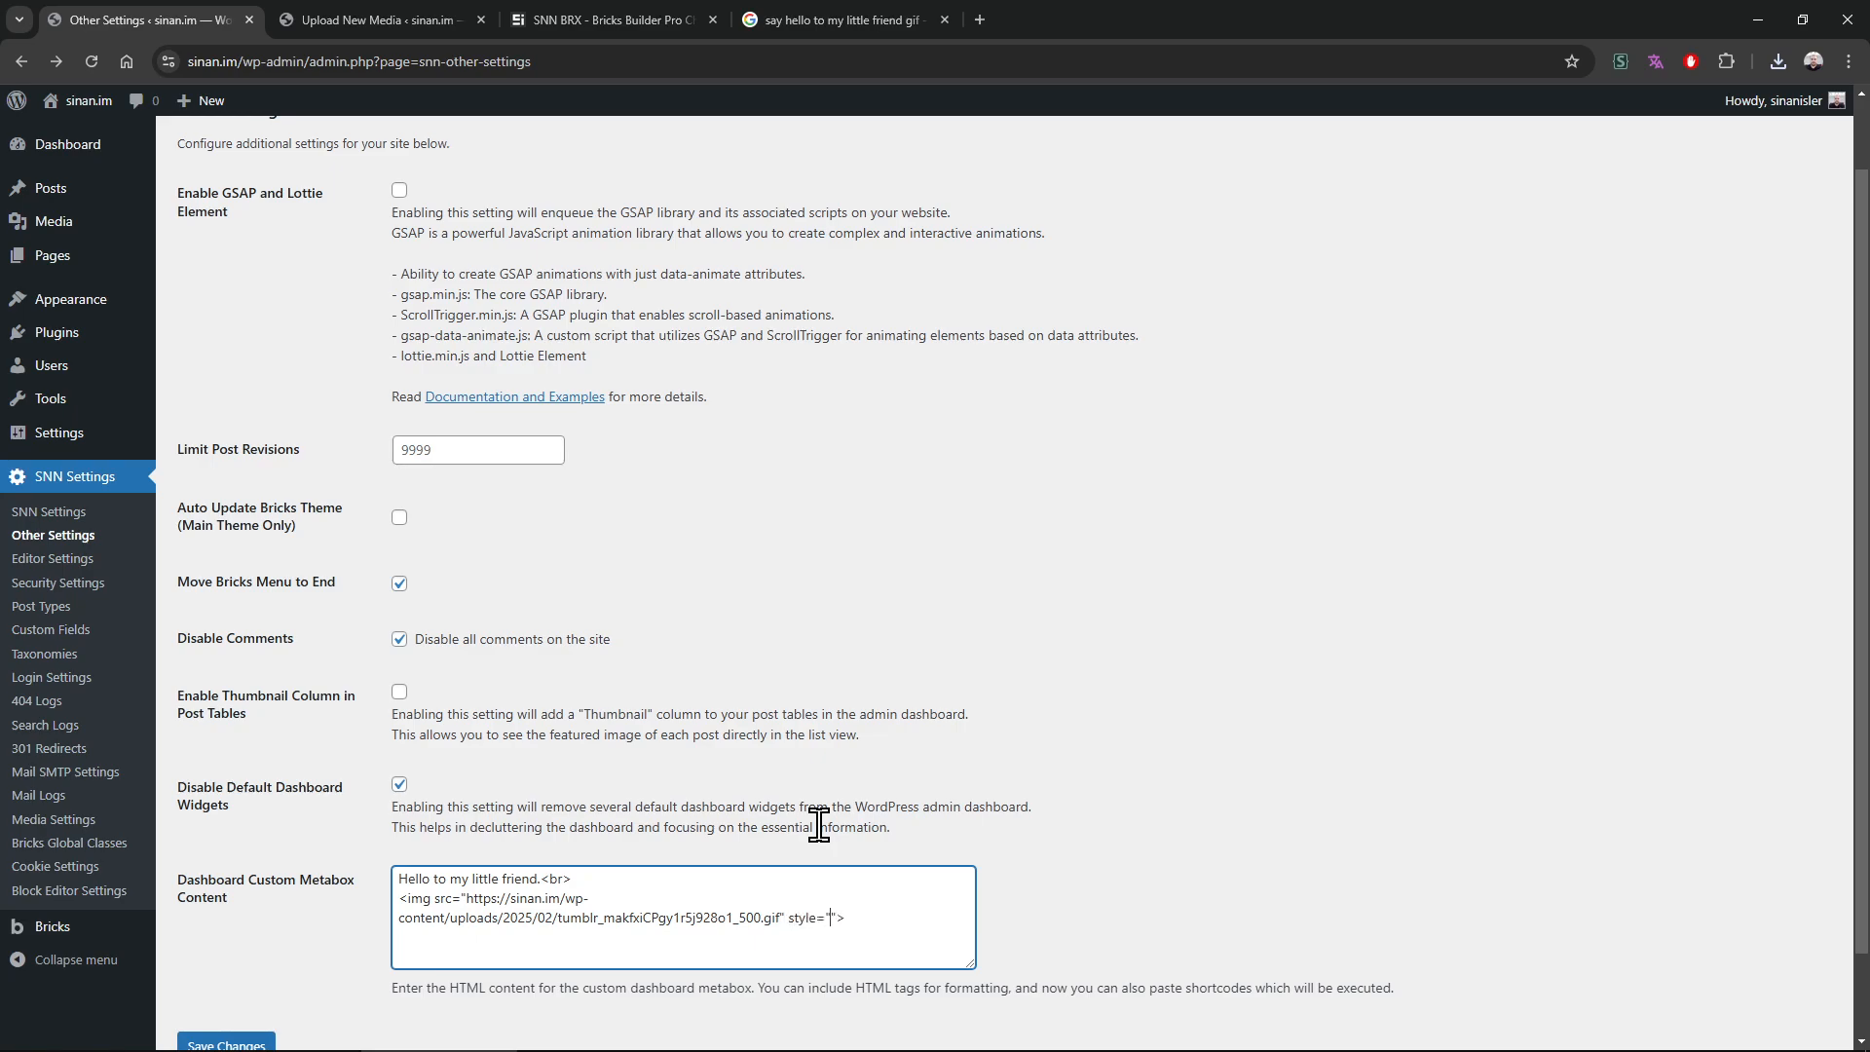
pyautogui.scroll(-1, 818, 827)
pyautogui.click(204, 1018)
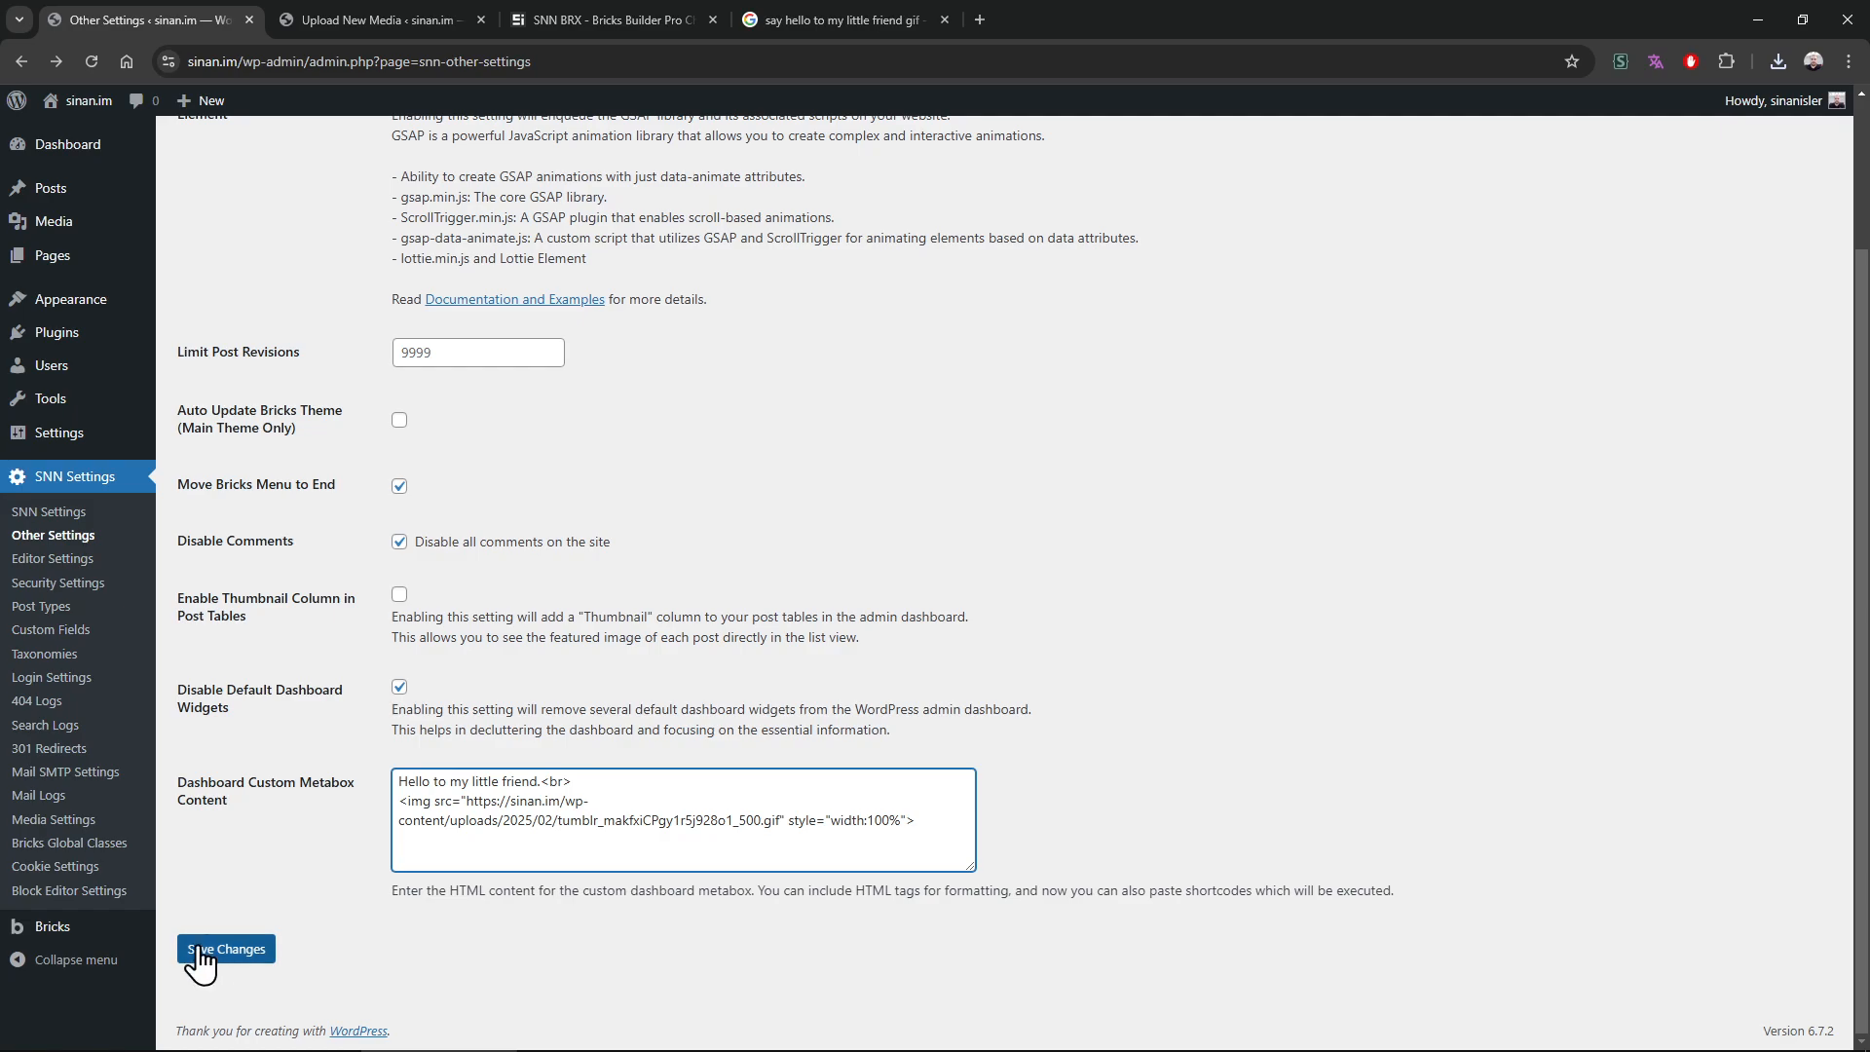
pyautogui.scroll(-2, 427, 934)
pyautogui.scroll(3, 137, 794)
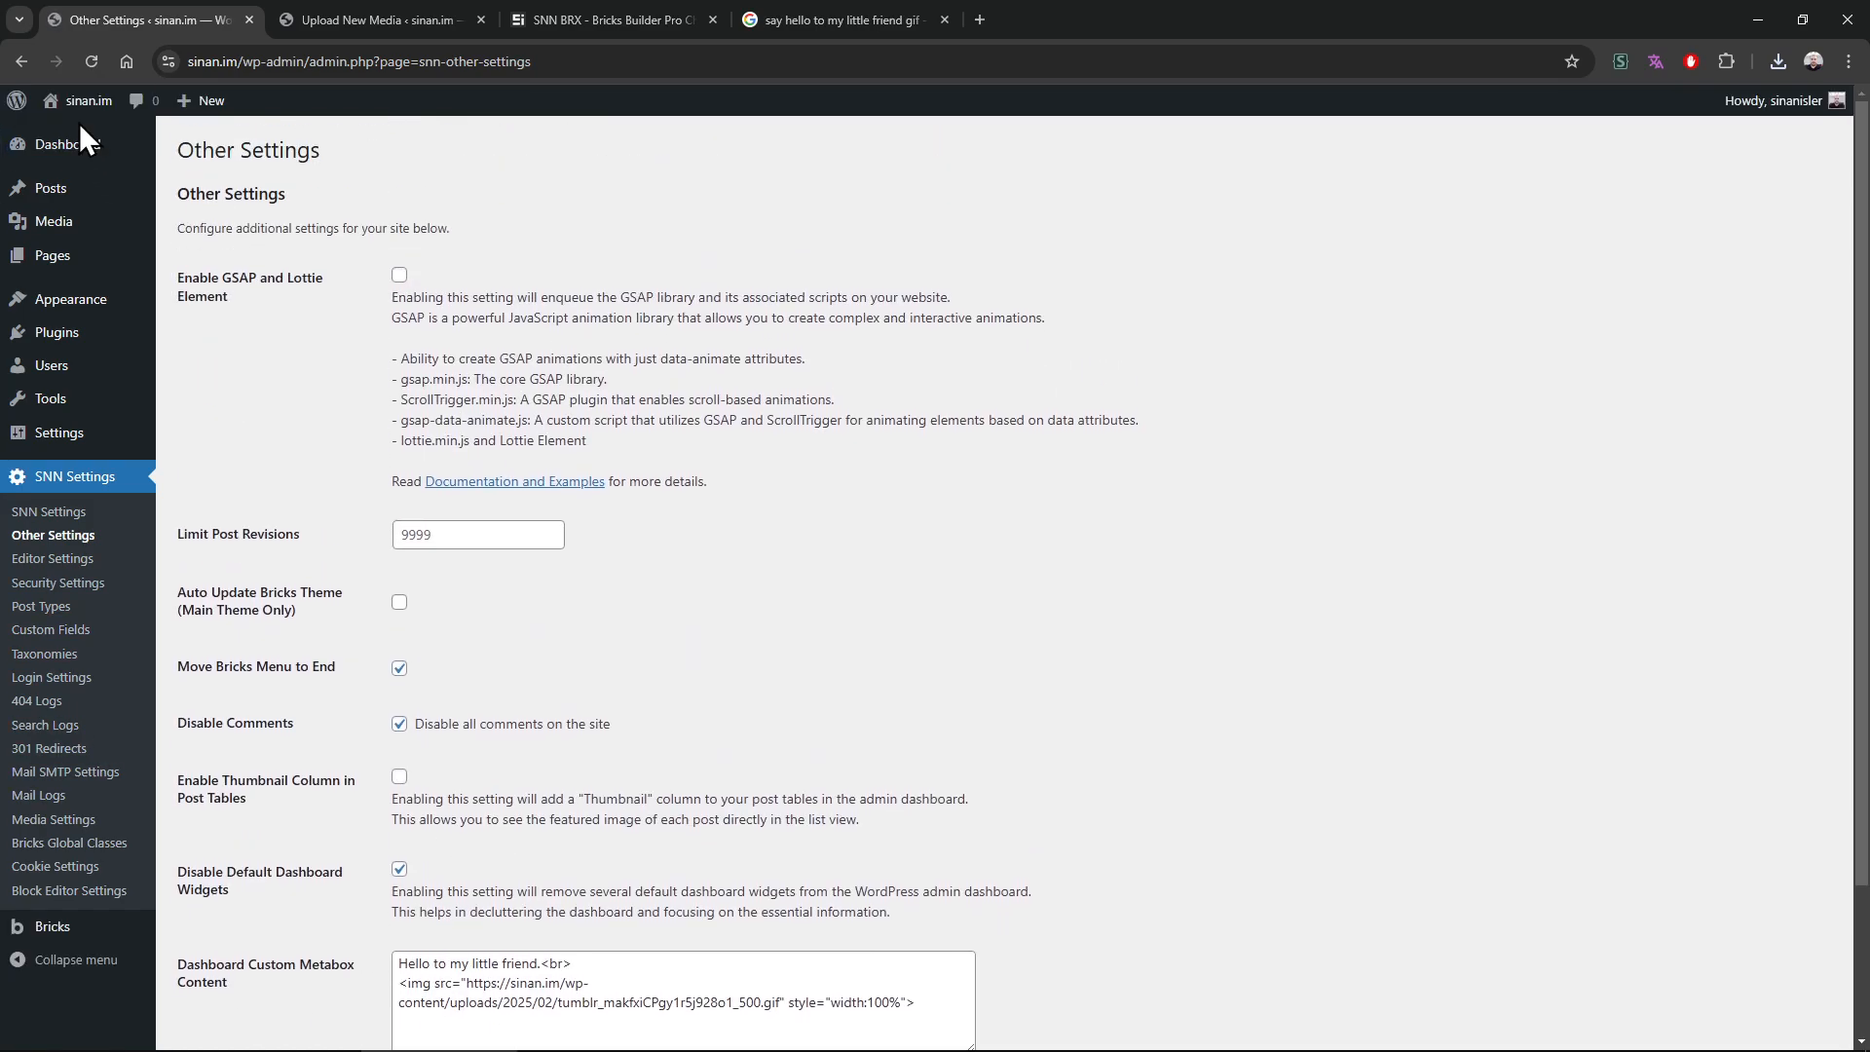
pyautogui.click(73, 141)
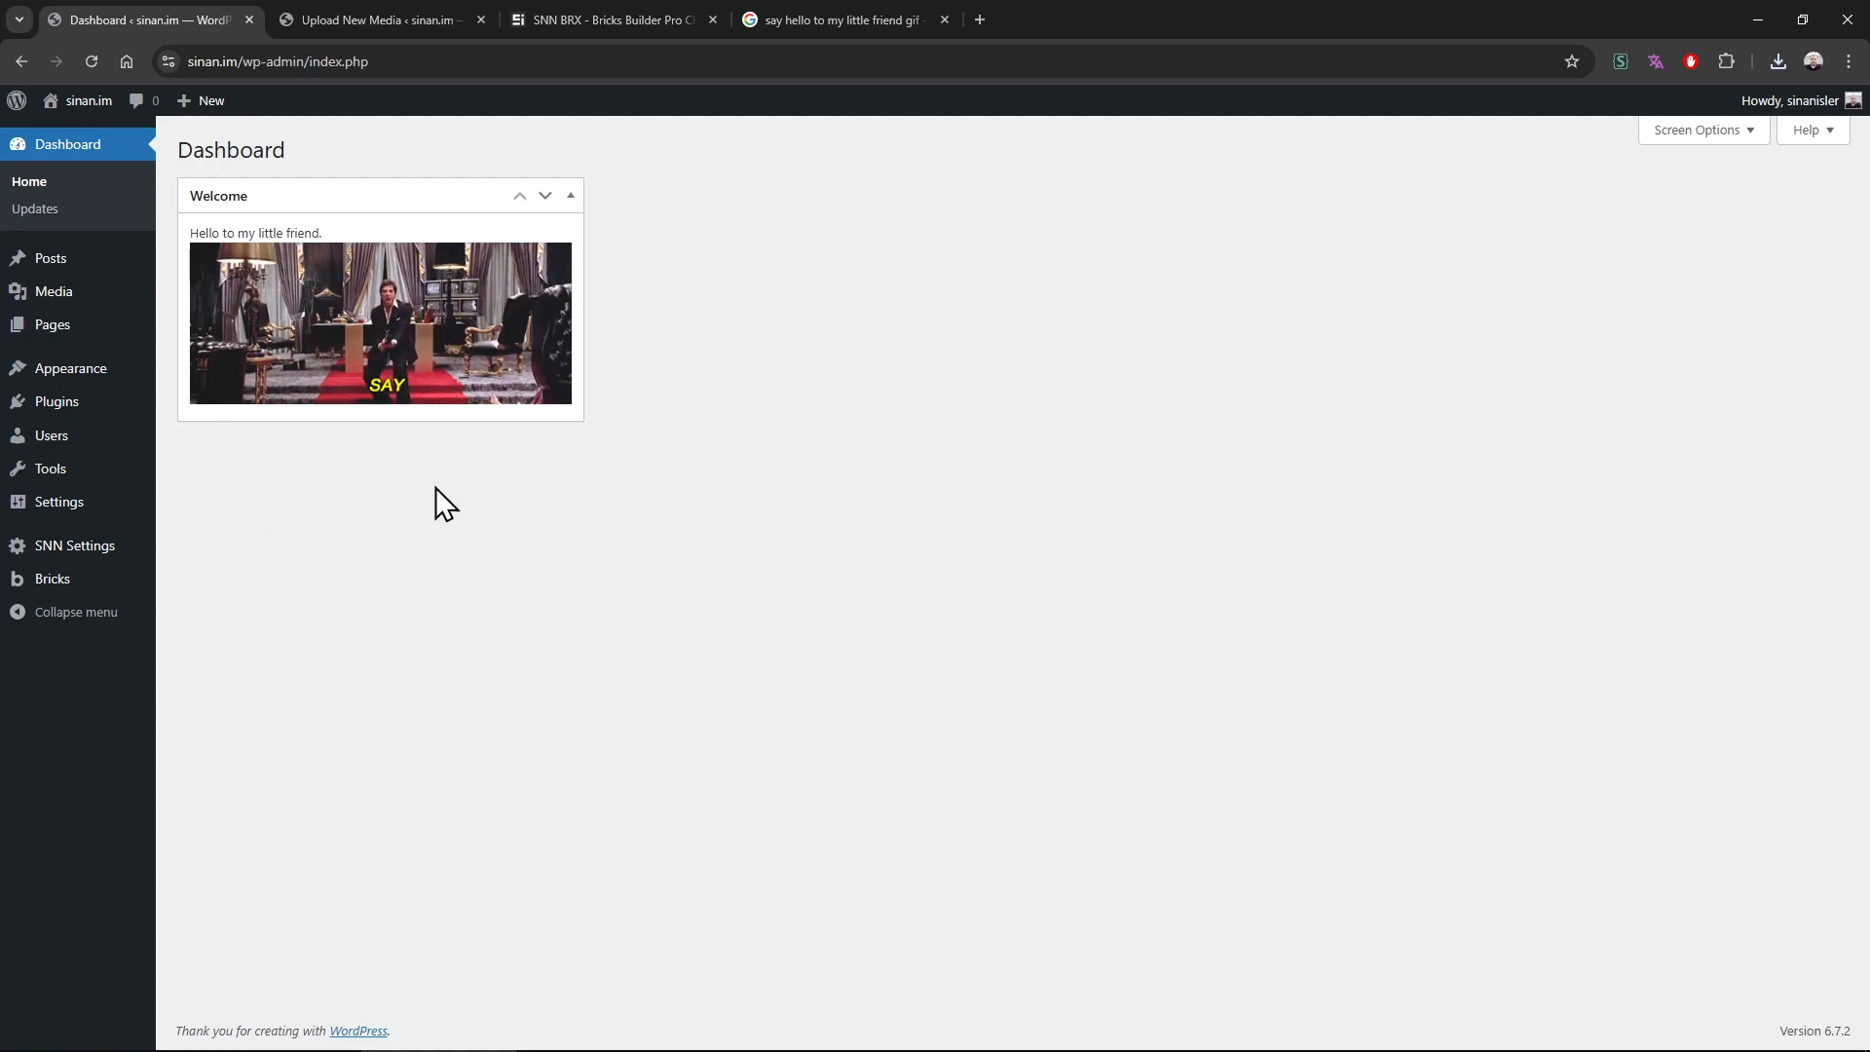
pyautogui.click(321, 201)
pyautogui.click(322, 202)
pyautogui.moveTo(215, 226); pyautogui.dragTo(668, 422)
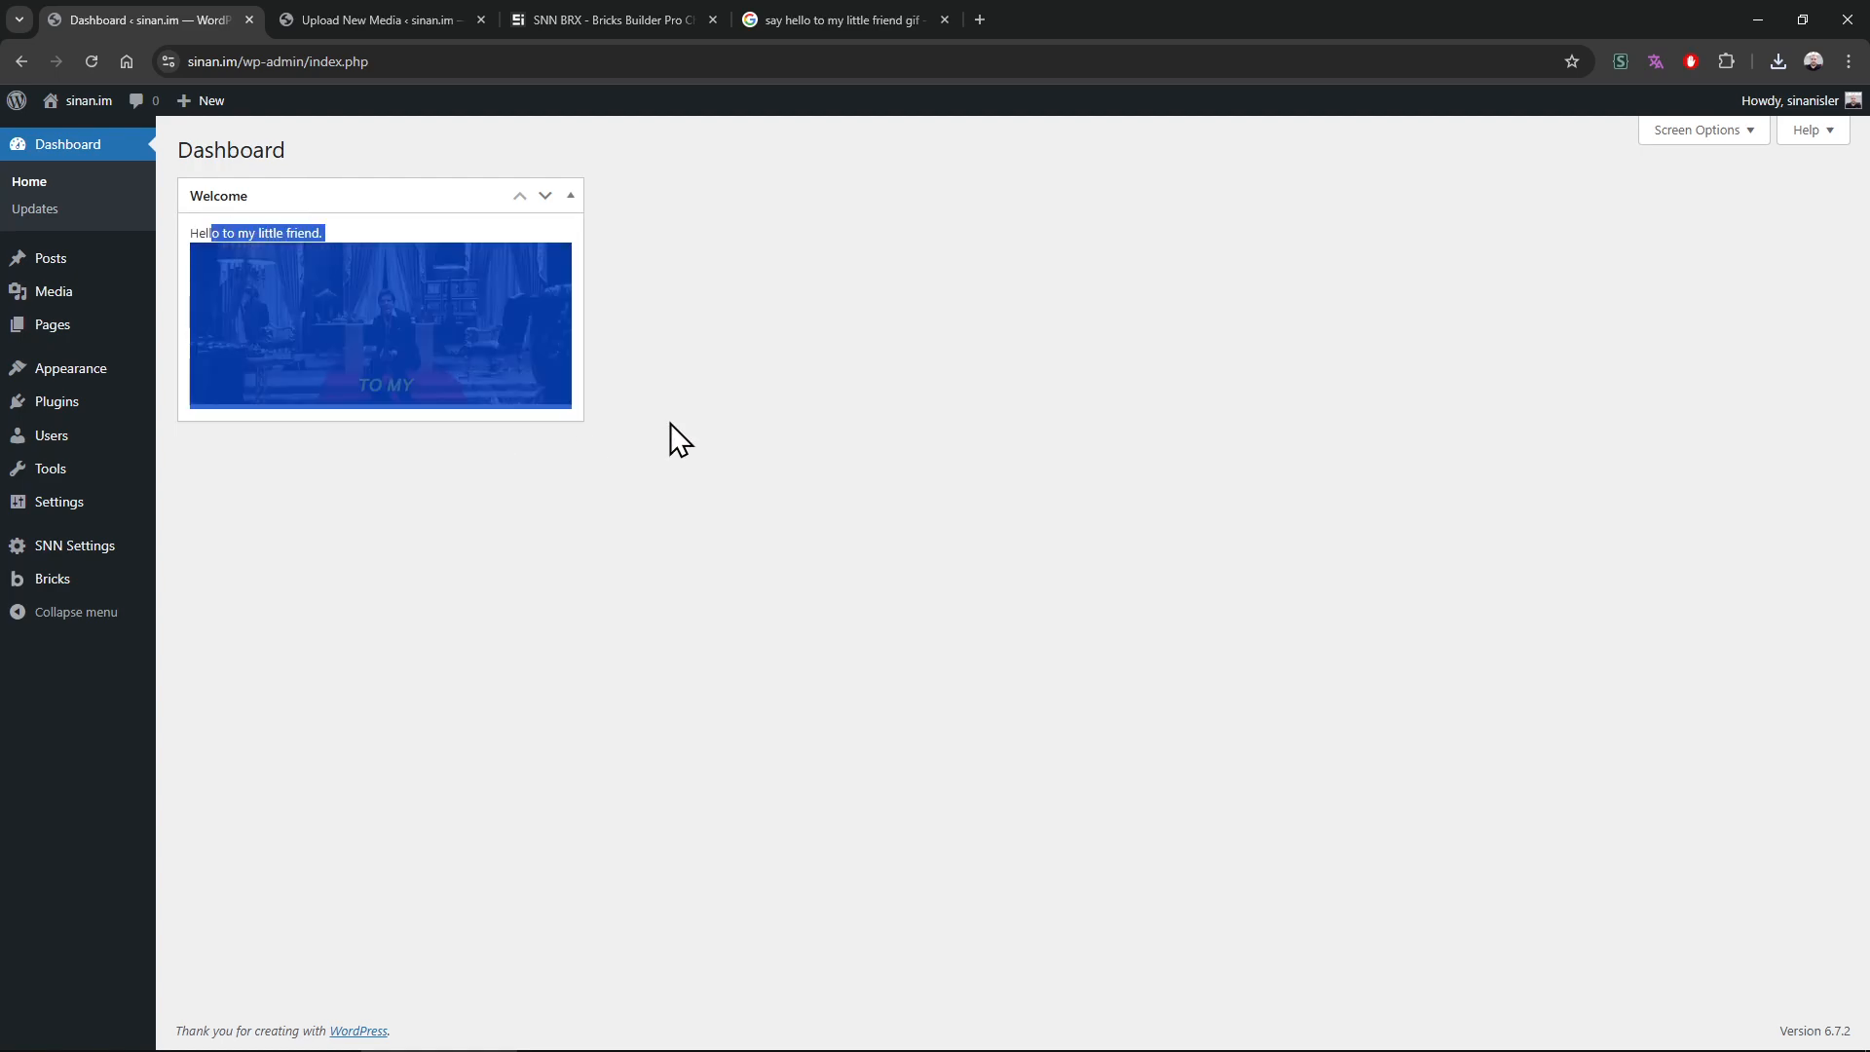
pyautogui.click(669, 423)
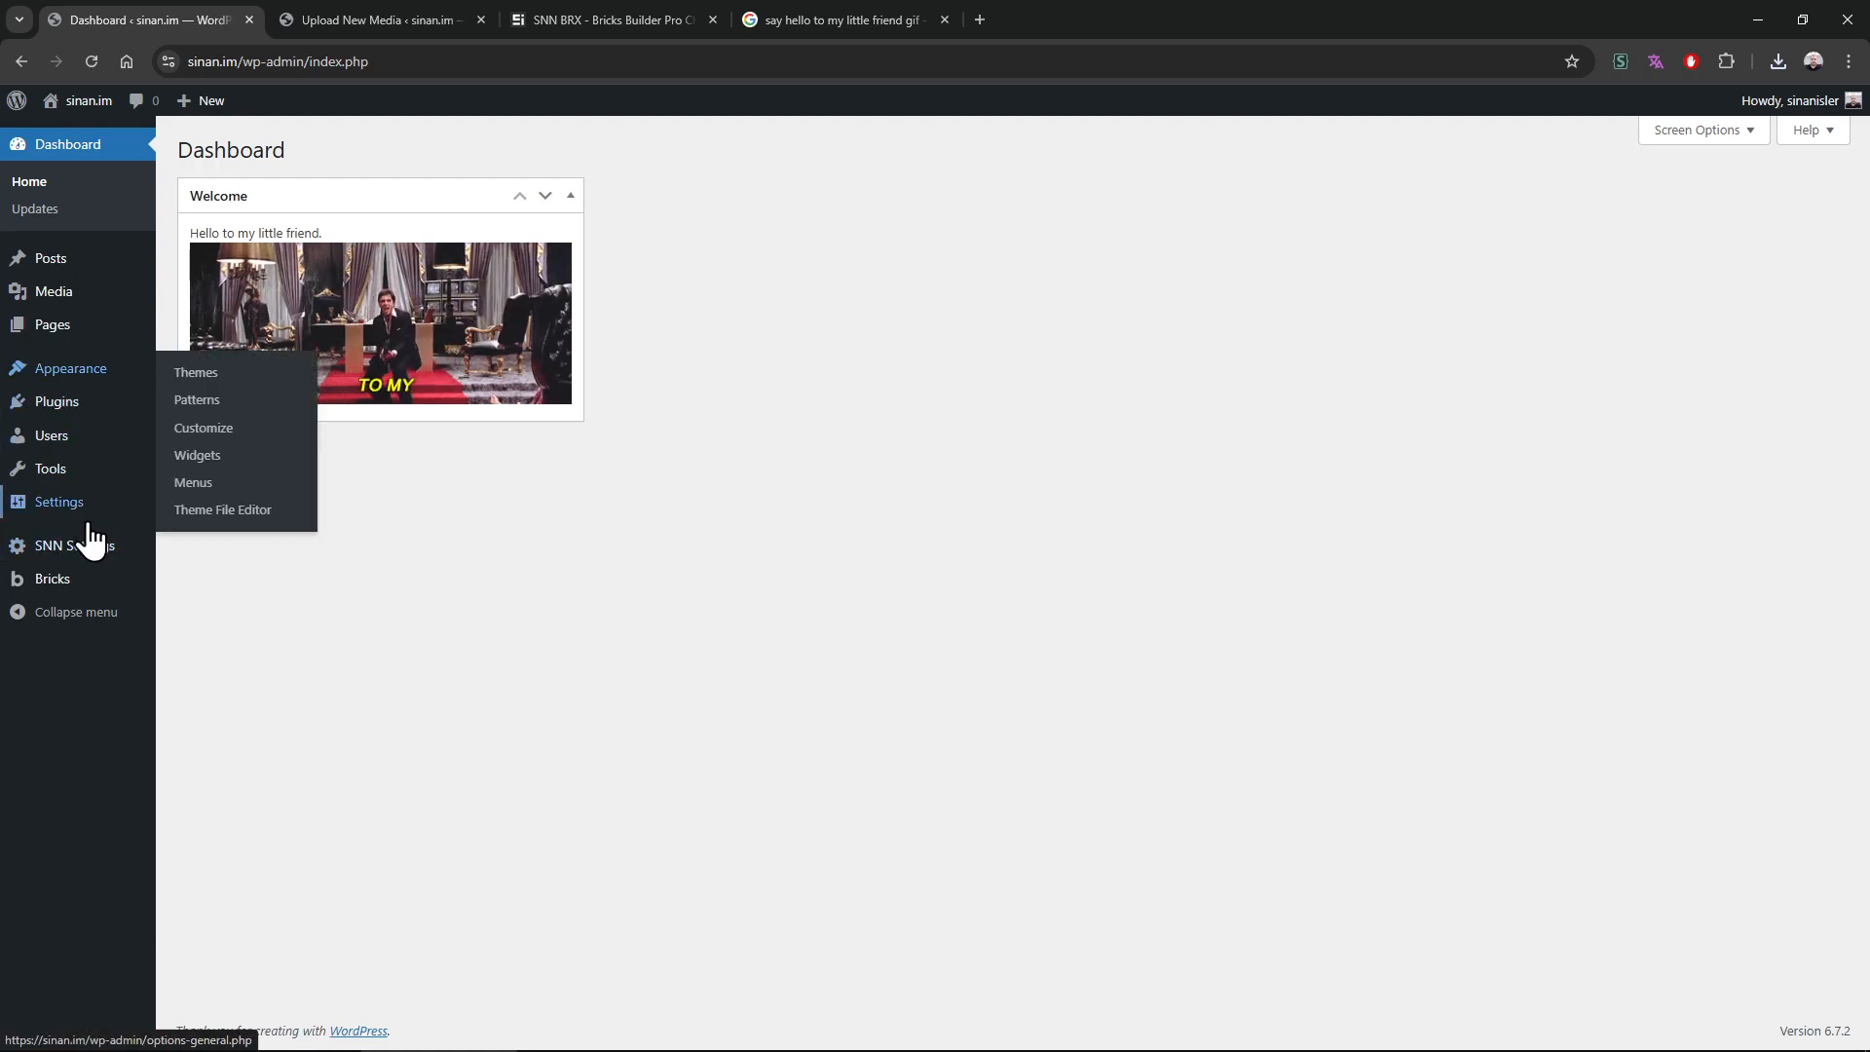
# In the Bricks settings, enable SVG uploads for Administrator and turn on saving form submissions in the database
pyautogui.moveTo(84, 563)
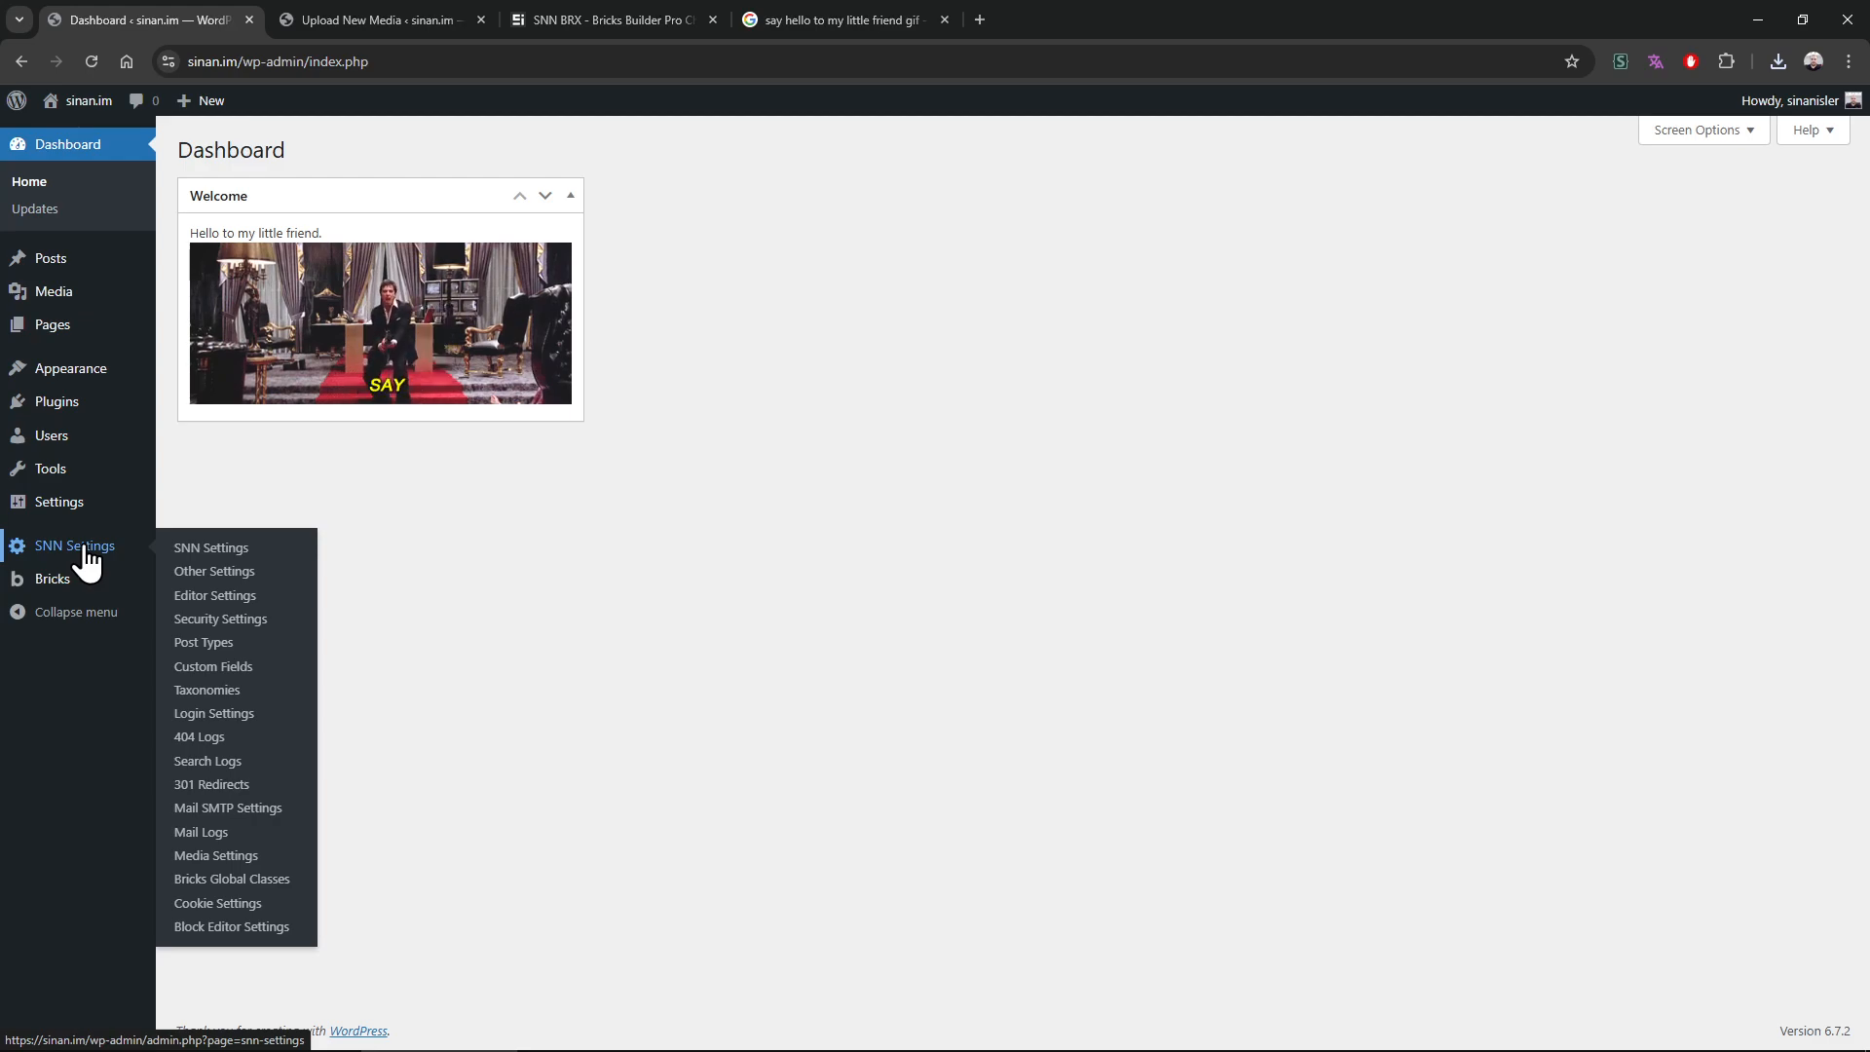
pyautogui.click(75, 583)
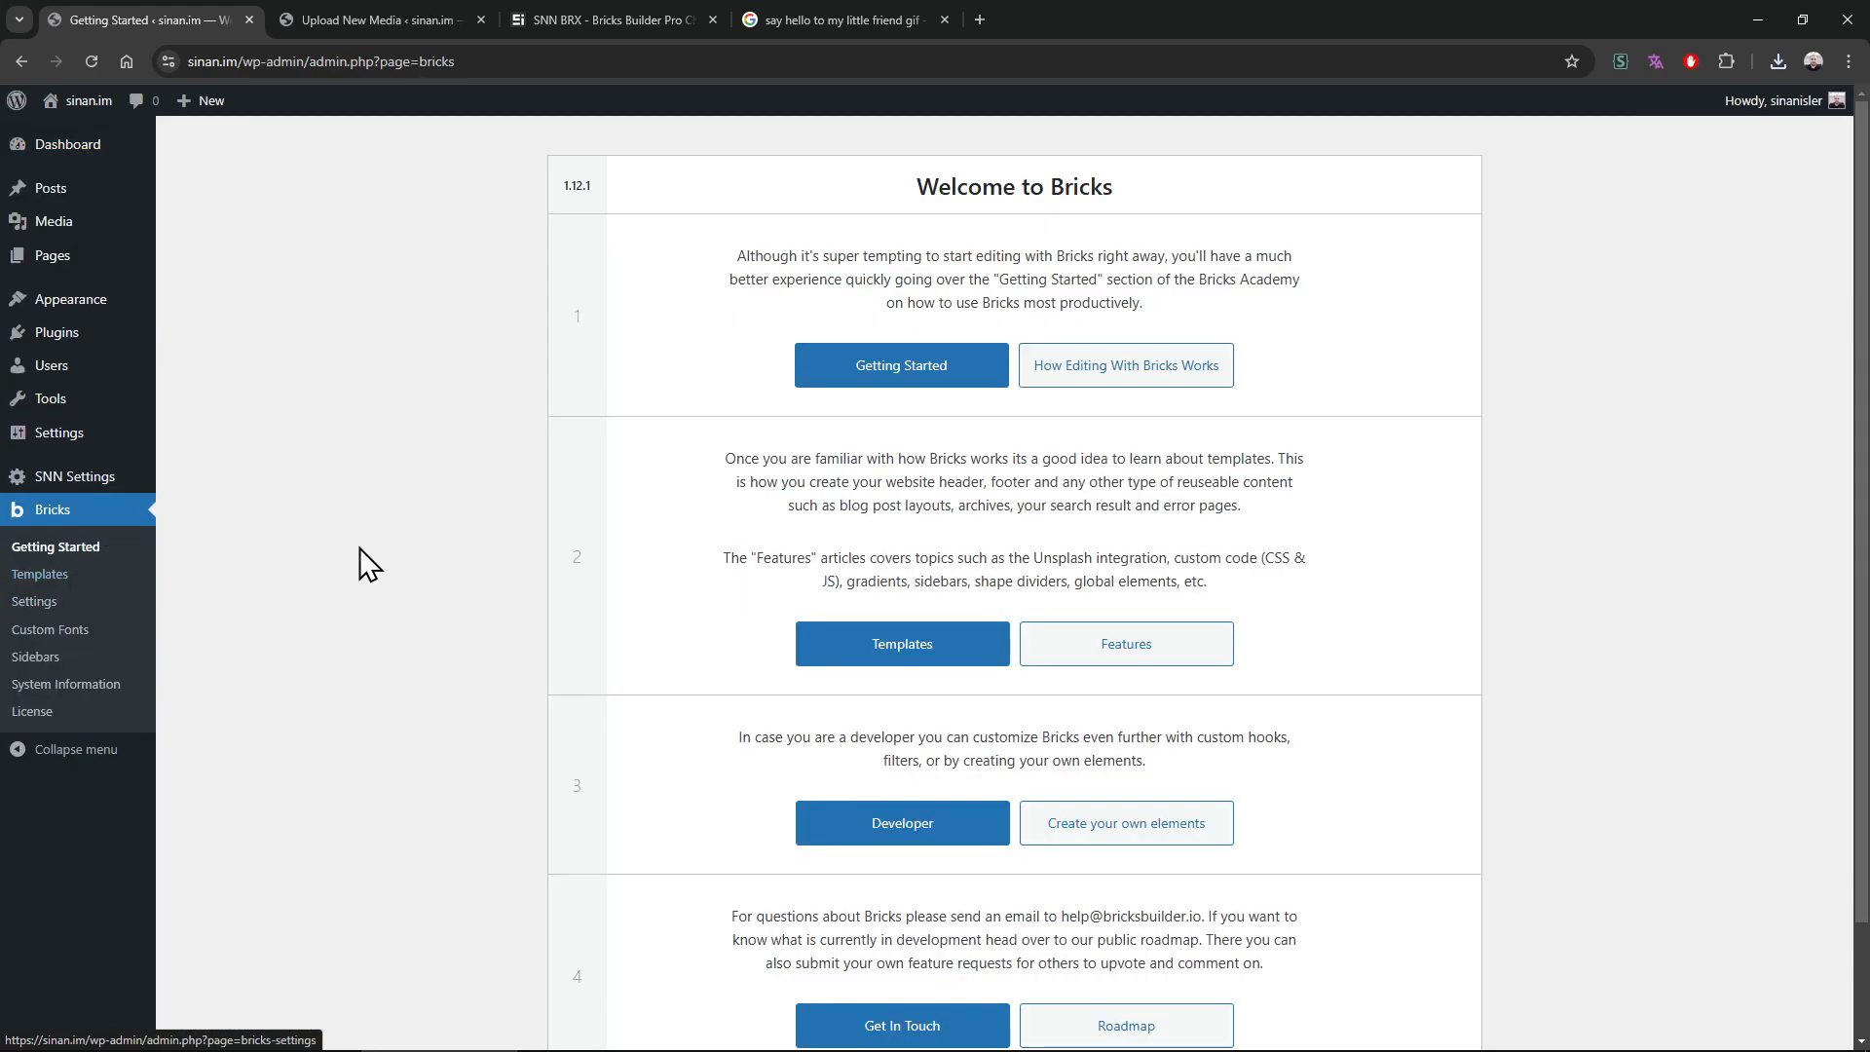
pyautogui.click(85, 610)
pyautogui.scroll(-3, 530, 377)
pyautogui.scroll(3, 521, 438)
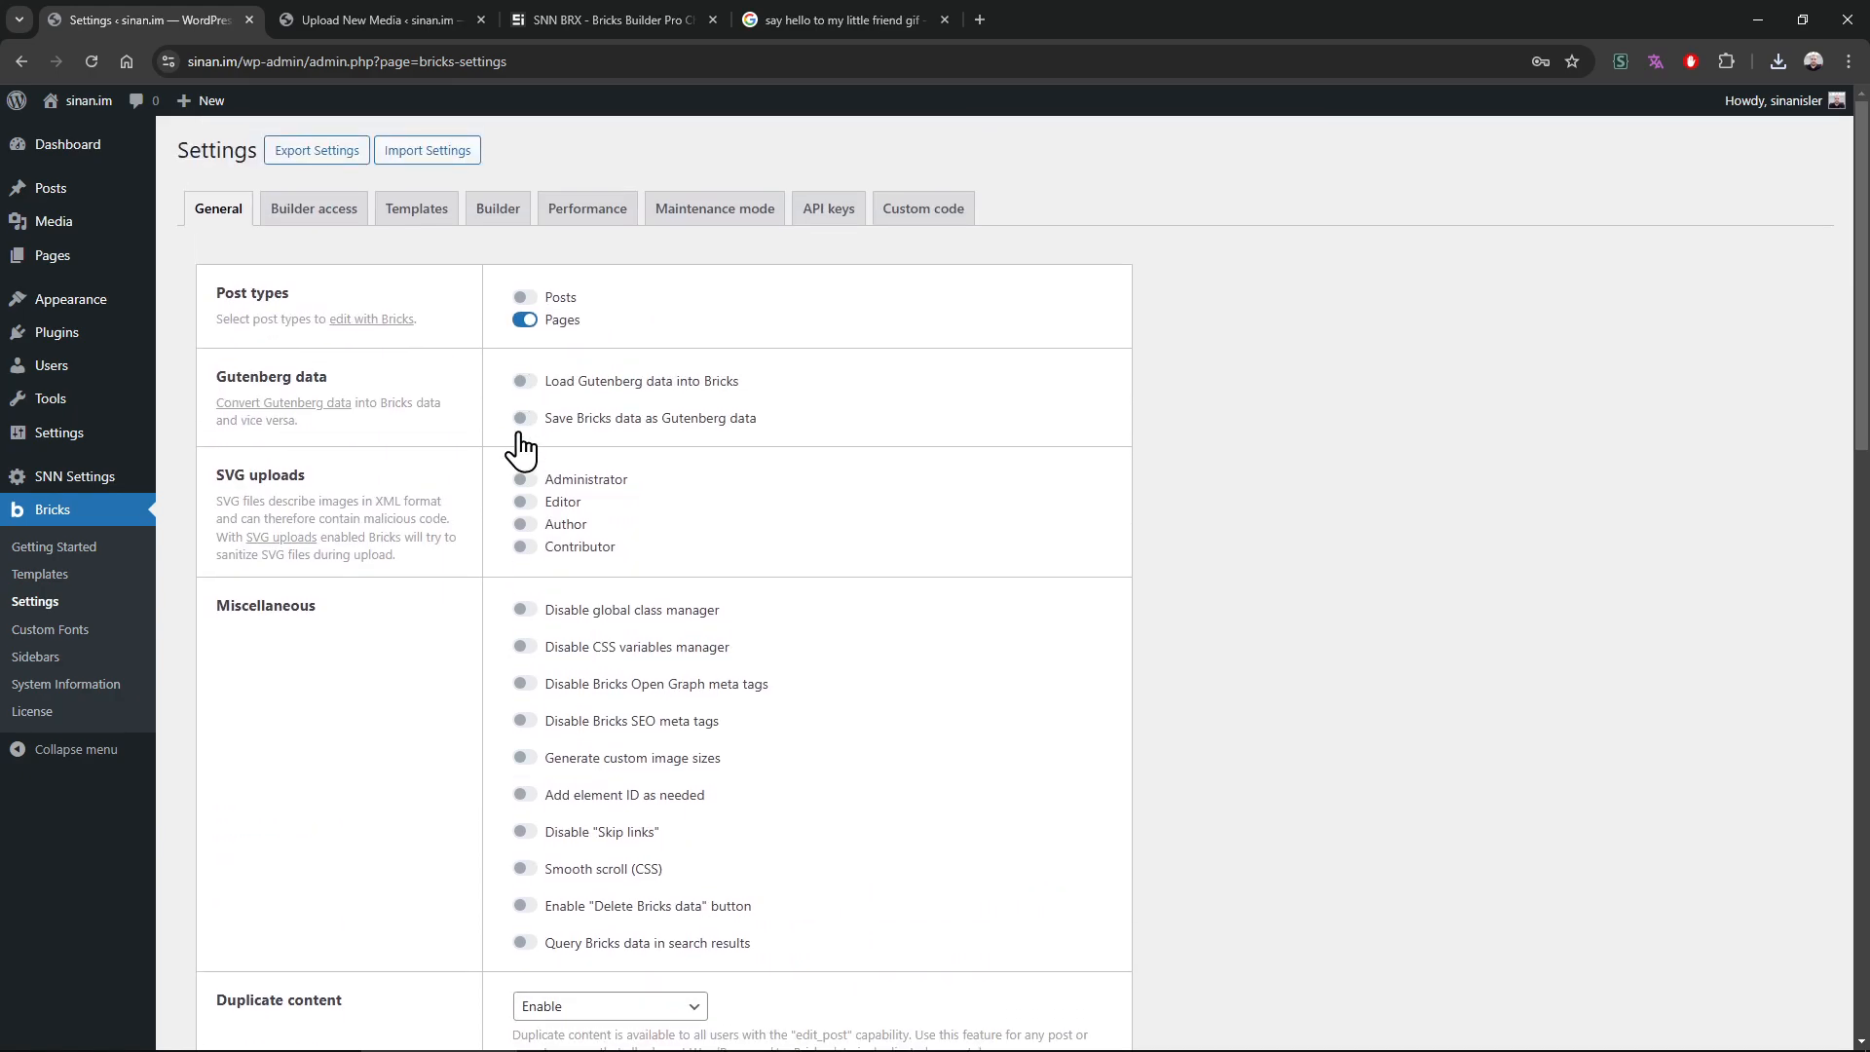
pyautogui.click(524, 479)
pyautogui.scroll(-5, 389, 487)
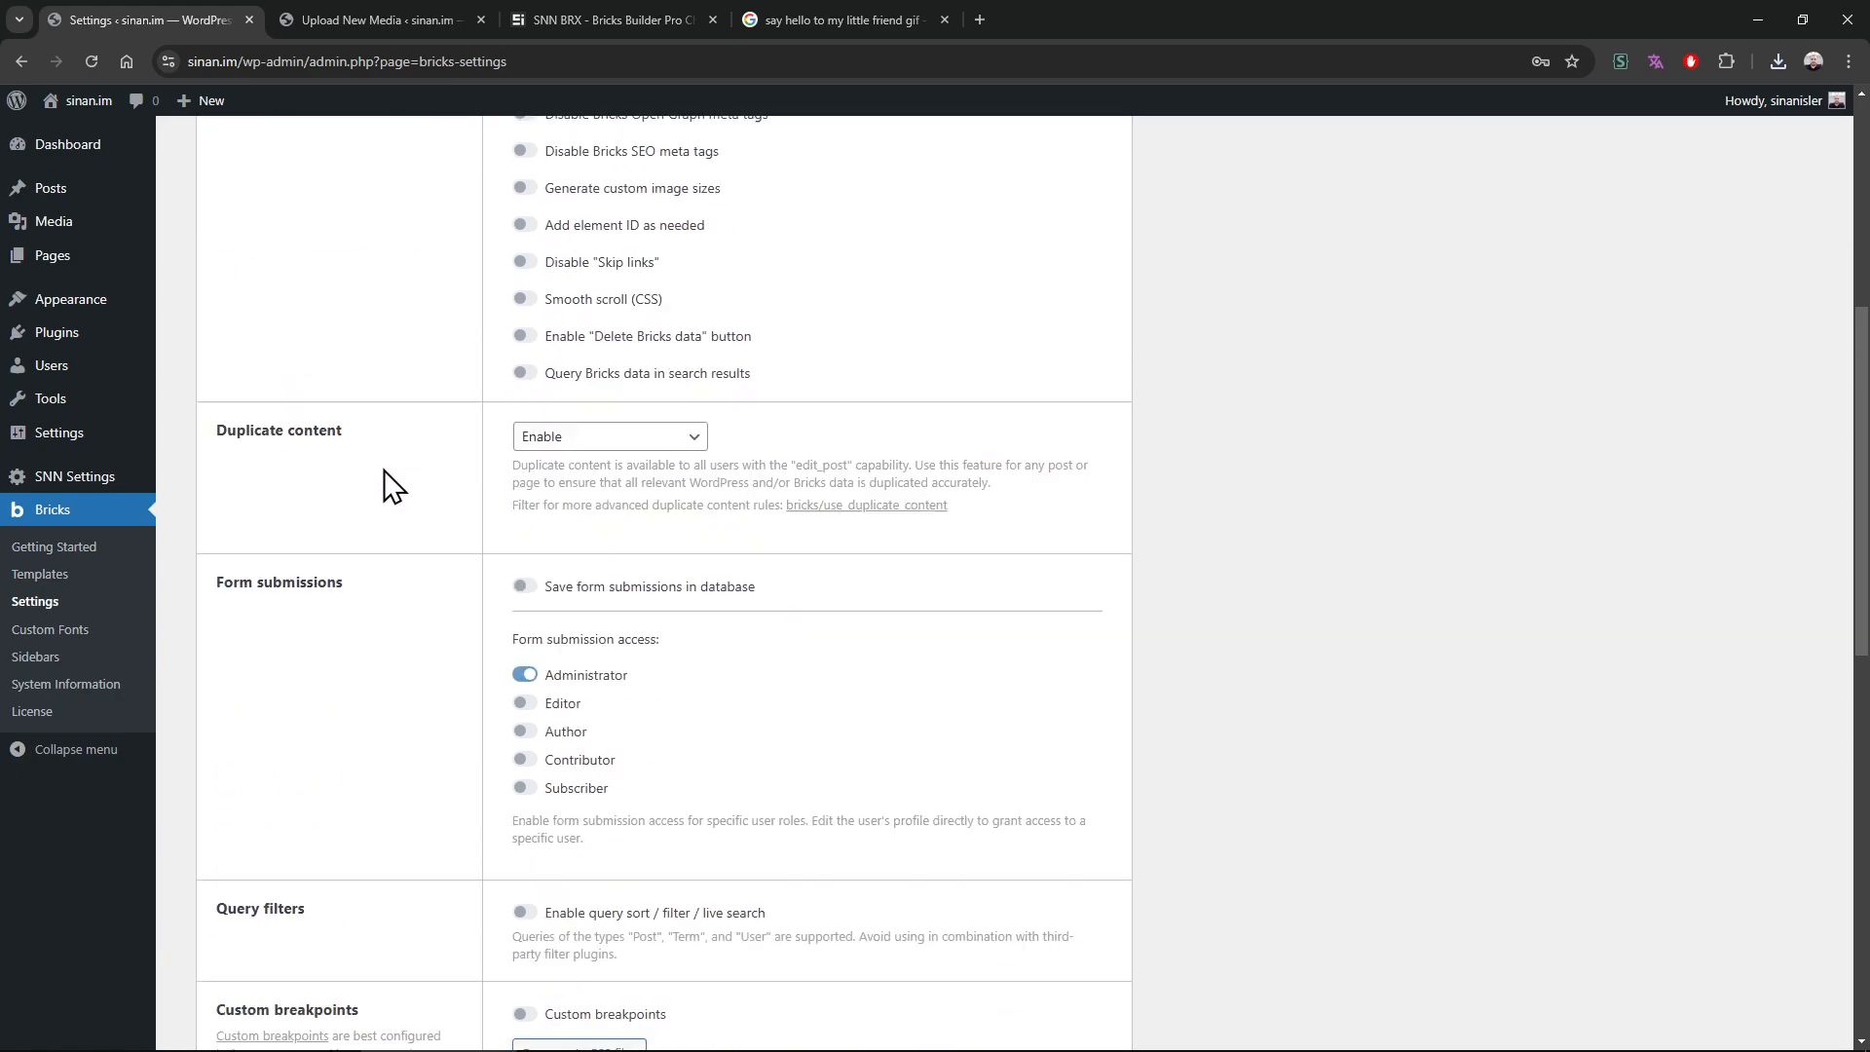
pyautogui.scroll(-1, 389, 484)
pyautogui.click(534, 475)
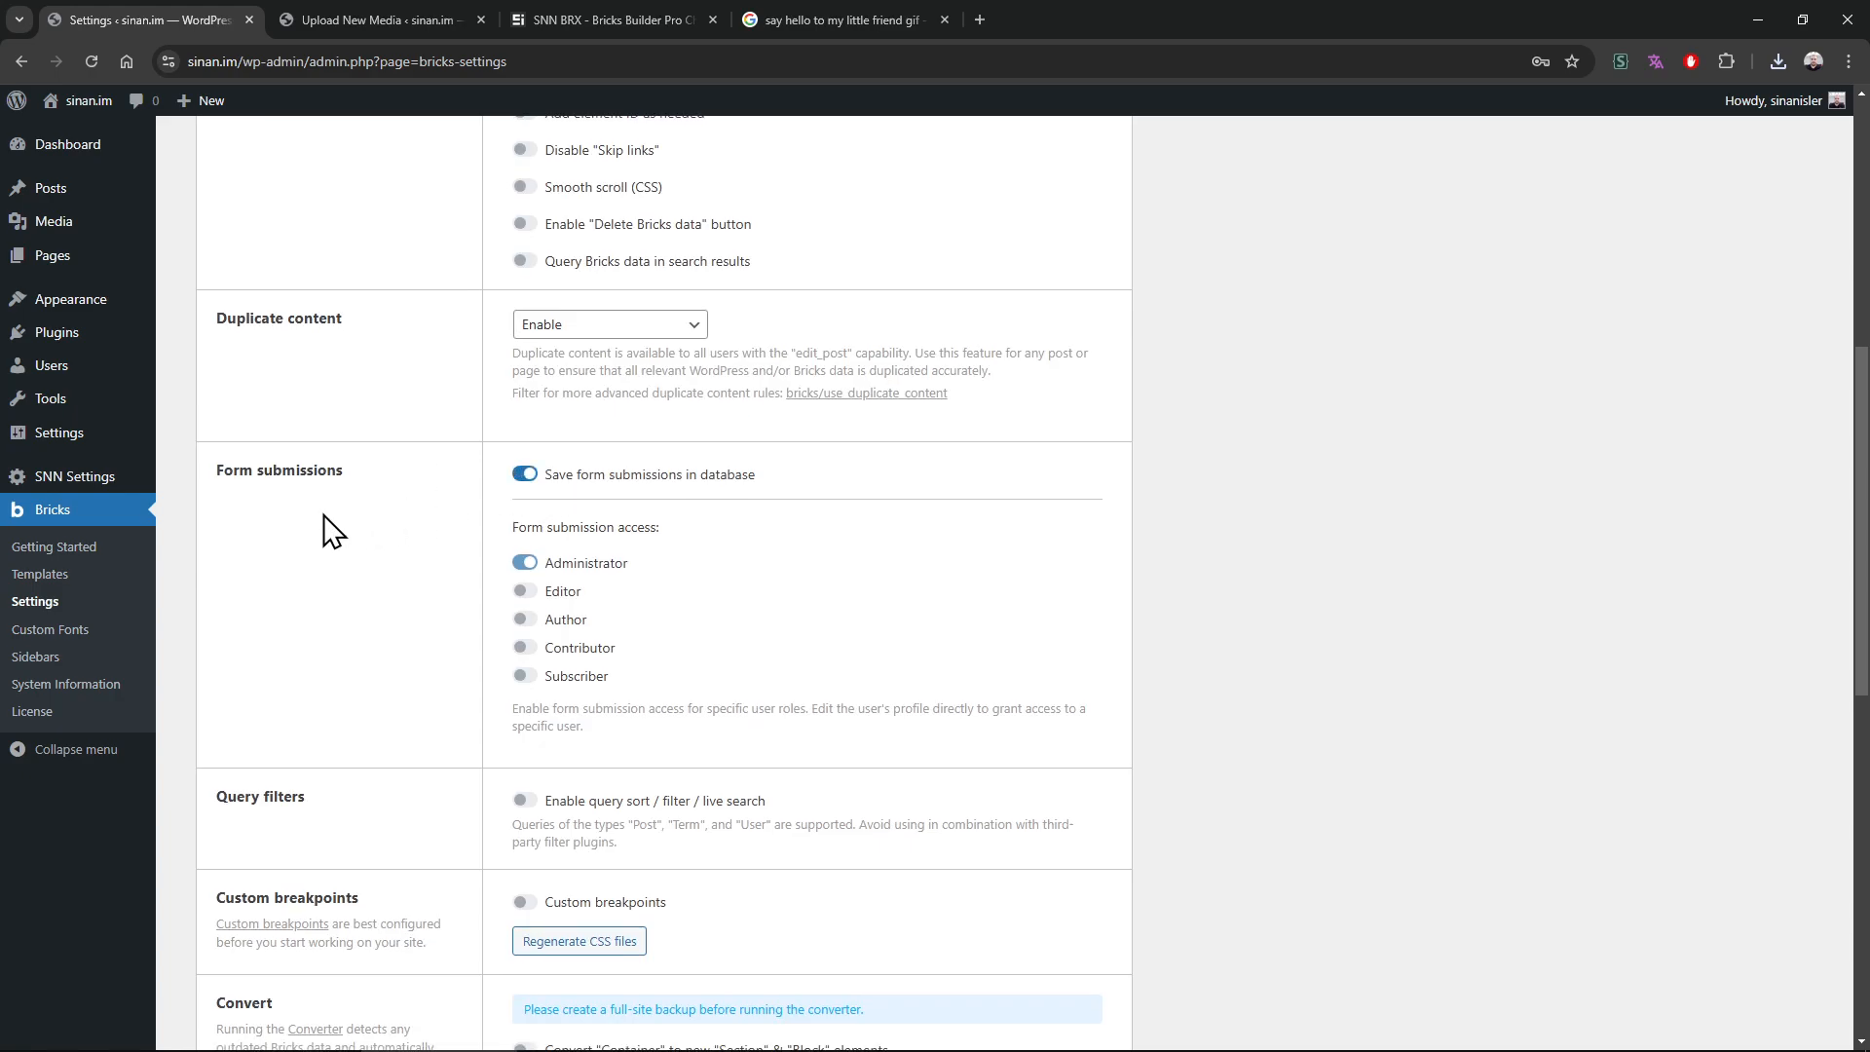
# In the Bricks Builder settings, turn off Expand active element & scroll into view for the structure panel, and save the settings
pyautogui.scroll(-5, 350, 509)
pyautogui.scroll(10, 367, 493)
pyautogui.click(323, 210)
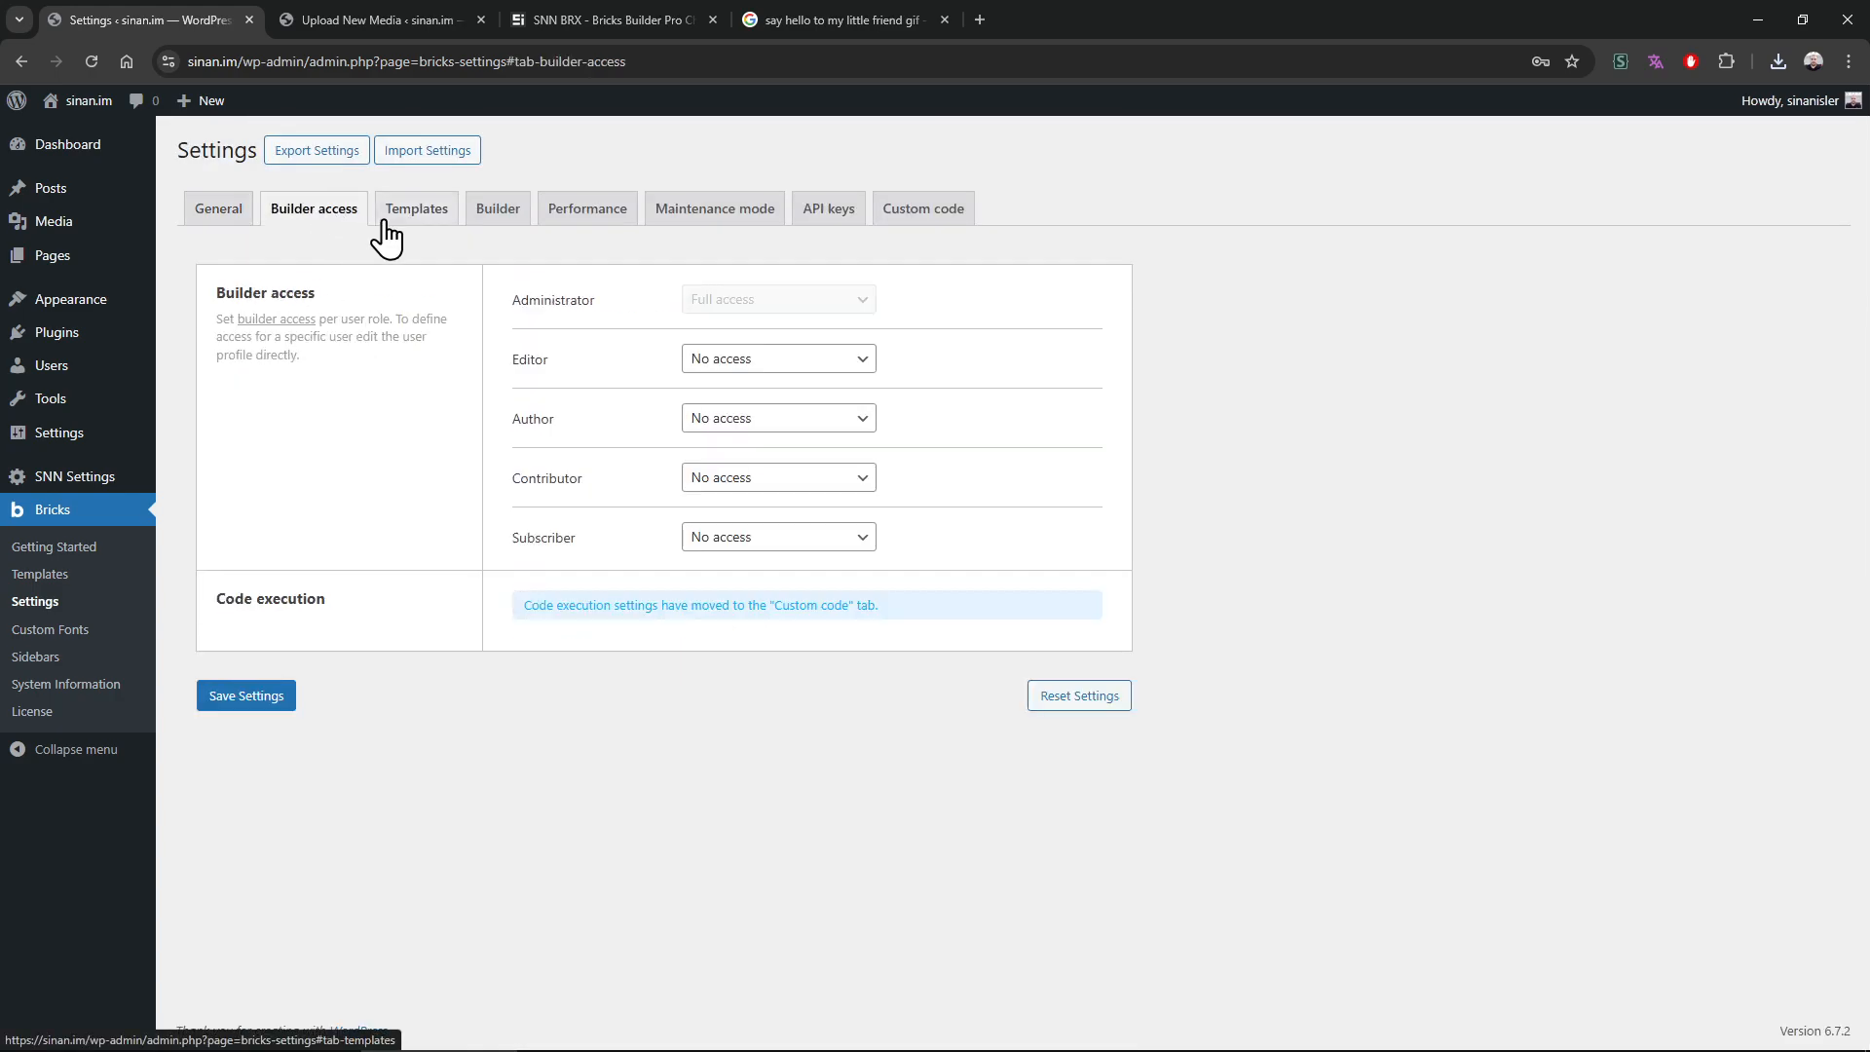
pyautogui.click(437, 216)
pyautogui.click(506, 215)
pyautogui.scroll(-3, 417, 514)
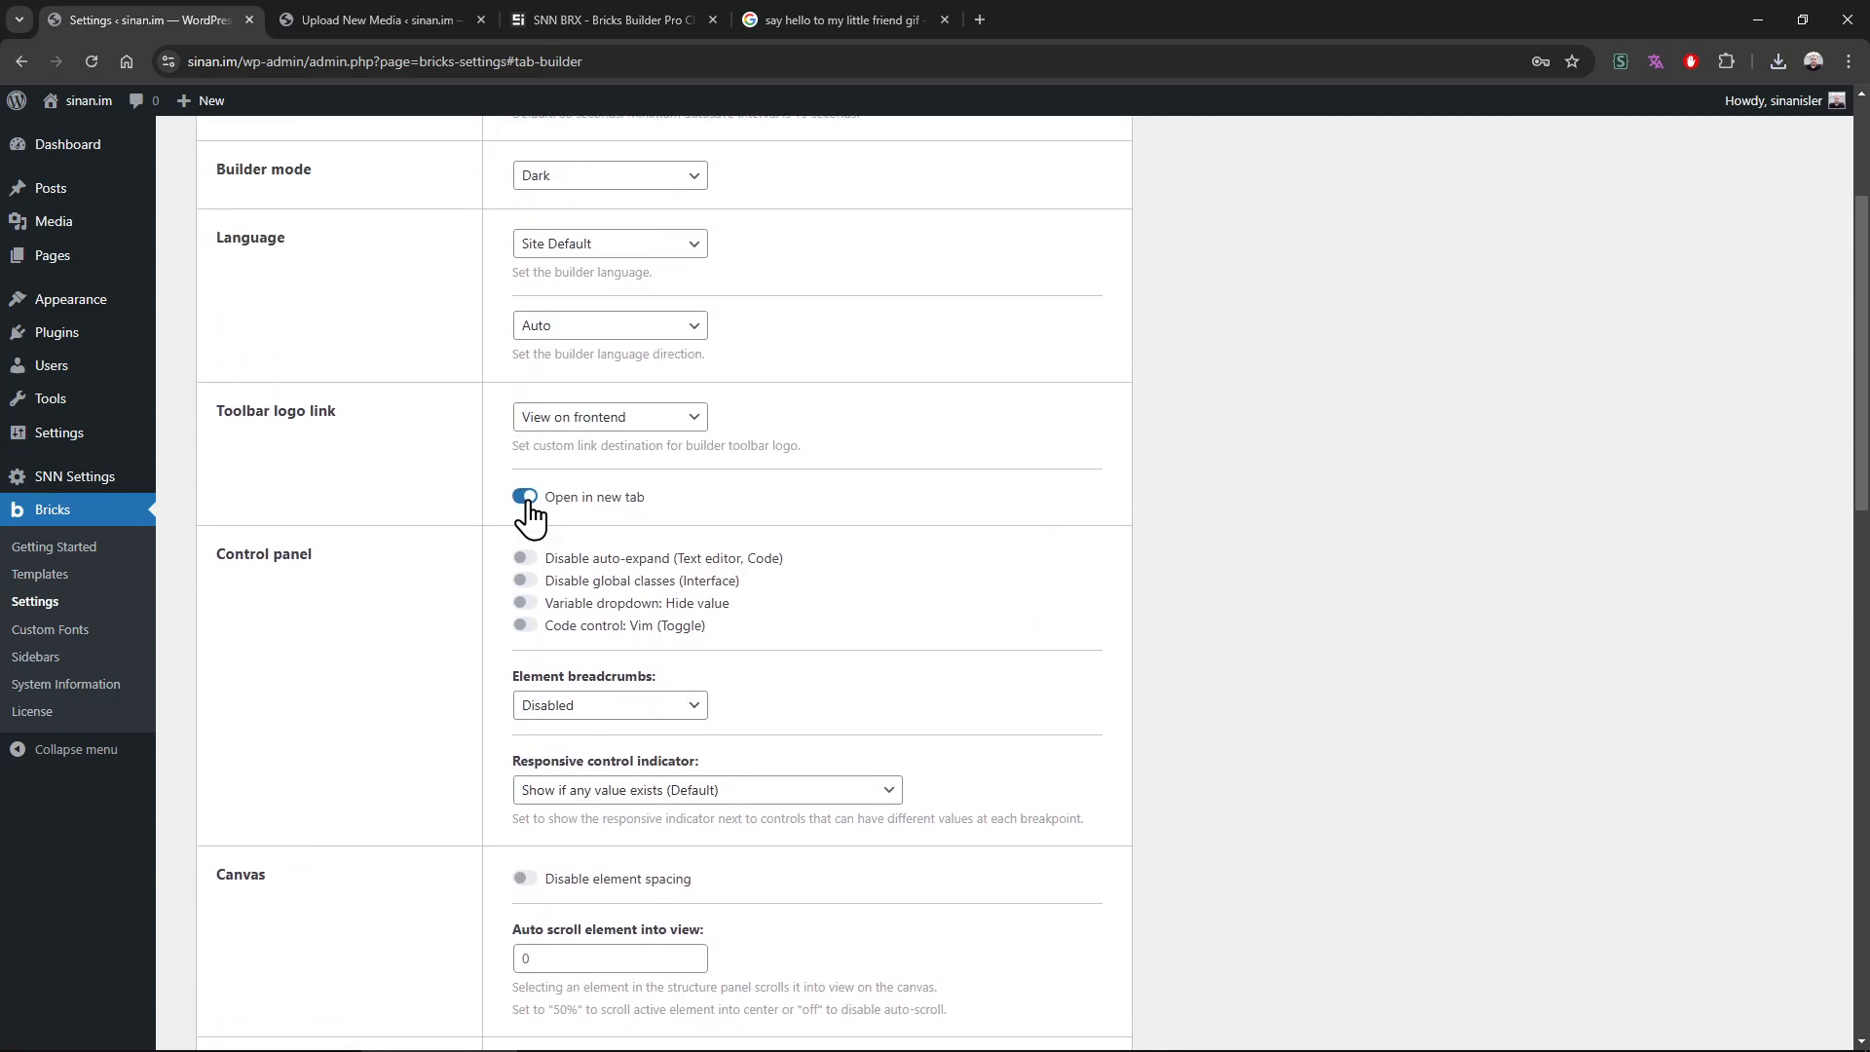
pyautogui.scroll(-5, 436, 592)
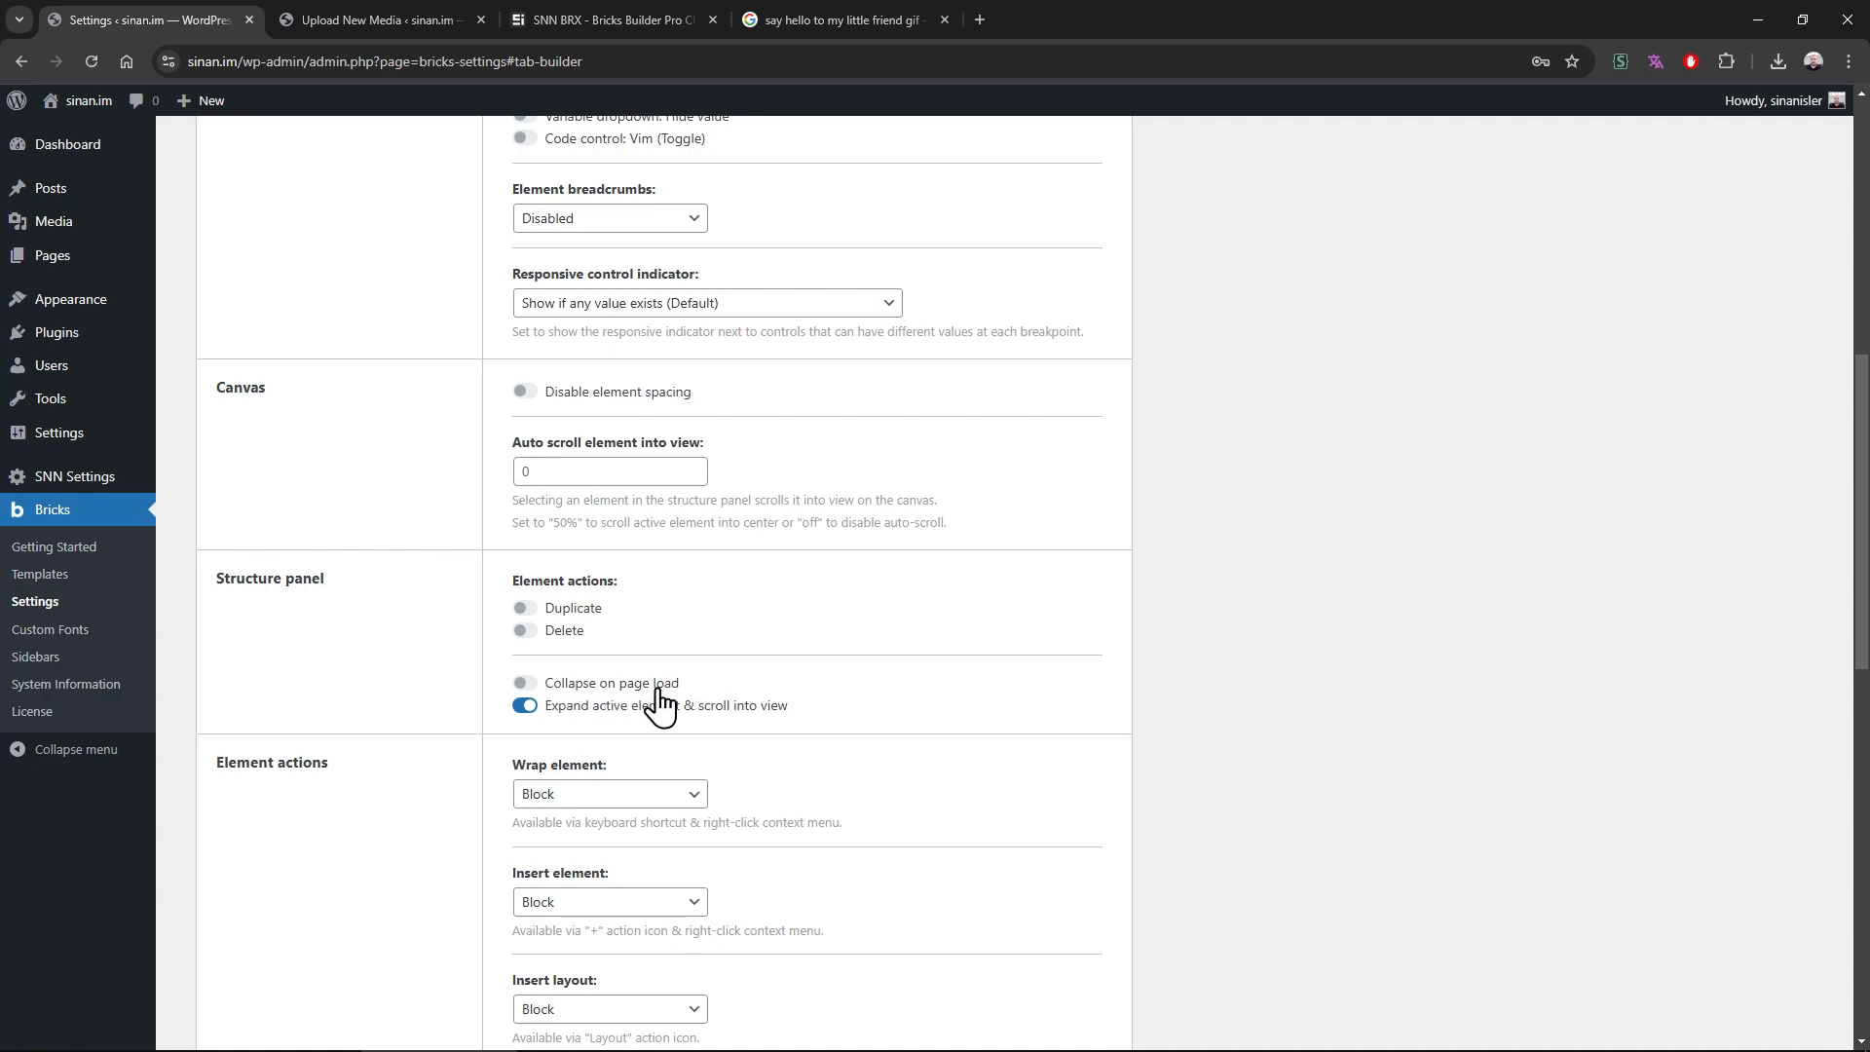
pyautogui.moveTo(475, 686); pyautogui.dragTo(679, 686)
pyautogui.click(413, 678)
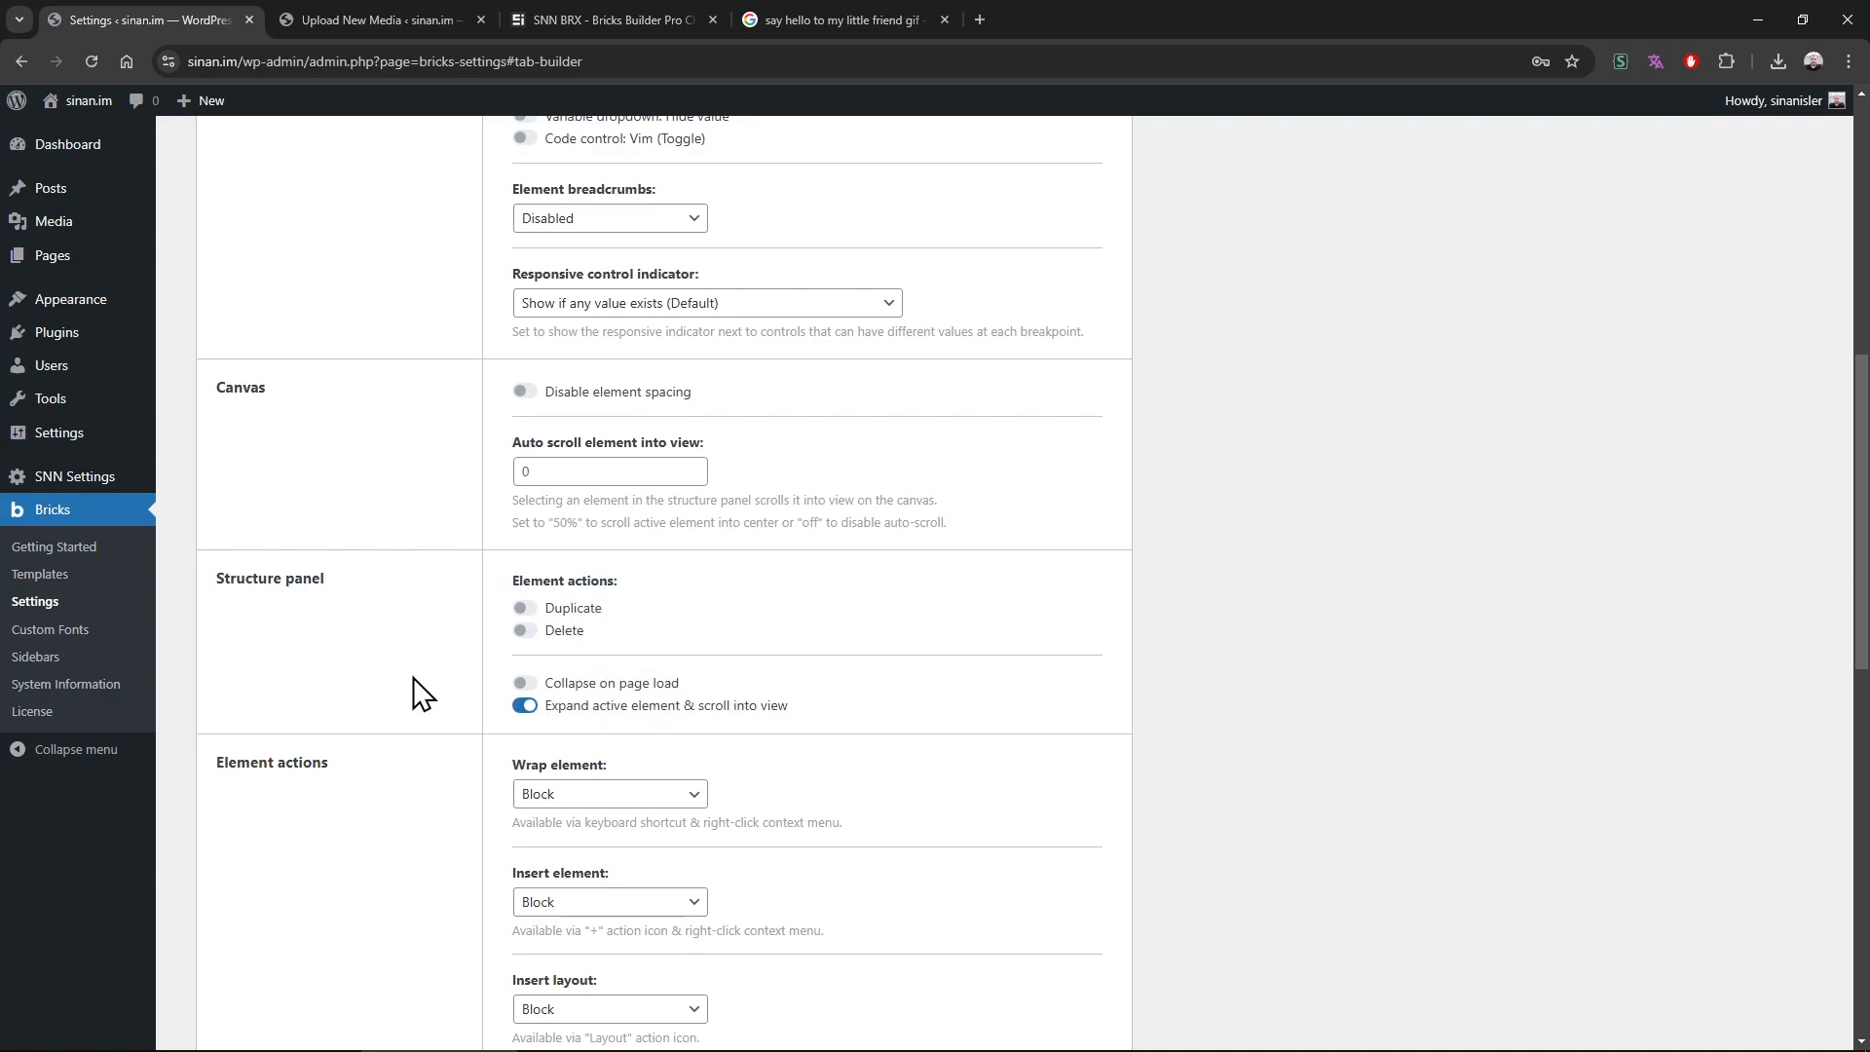
pyautogui.click(526, 704)
pyautogui.scroll(-10, 492, 689)
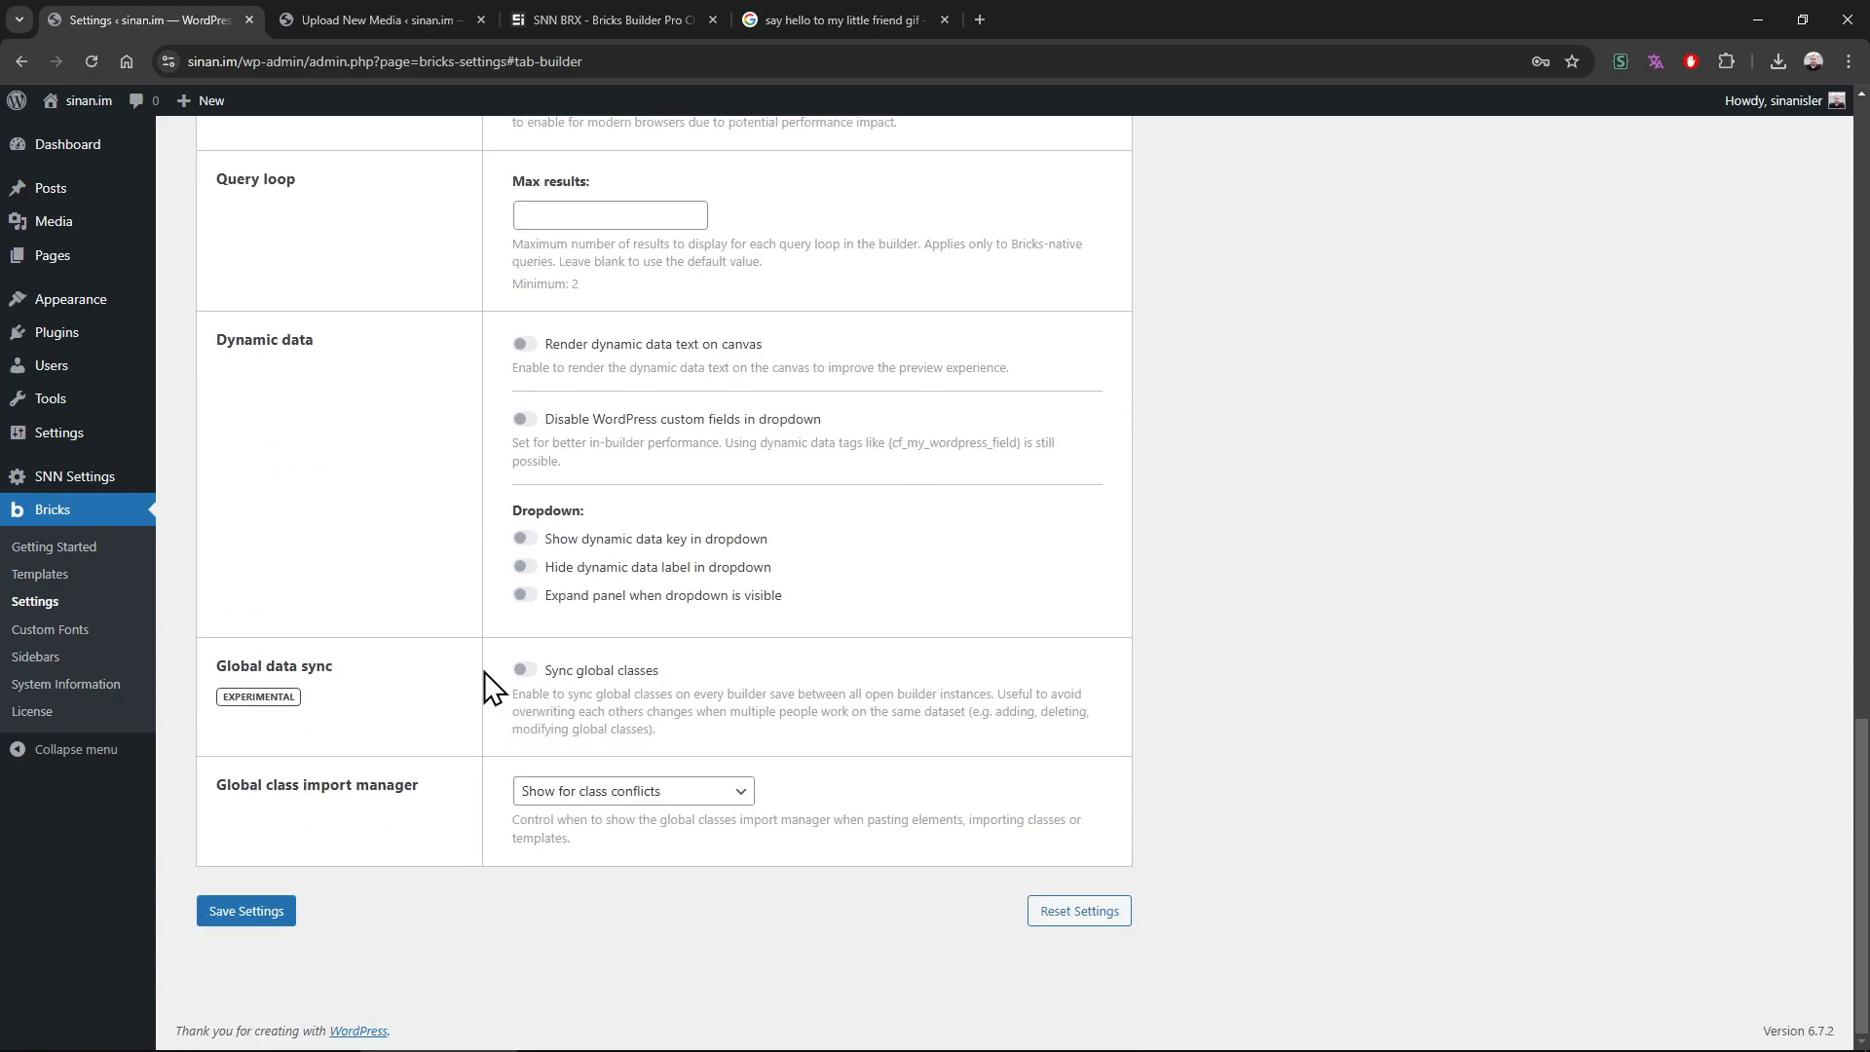
pyautogui.click(288, 904)
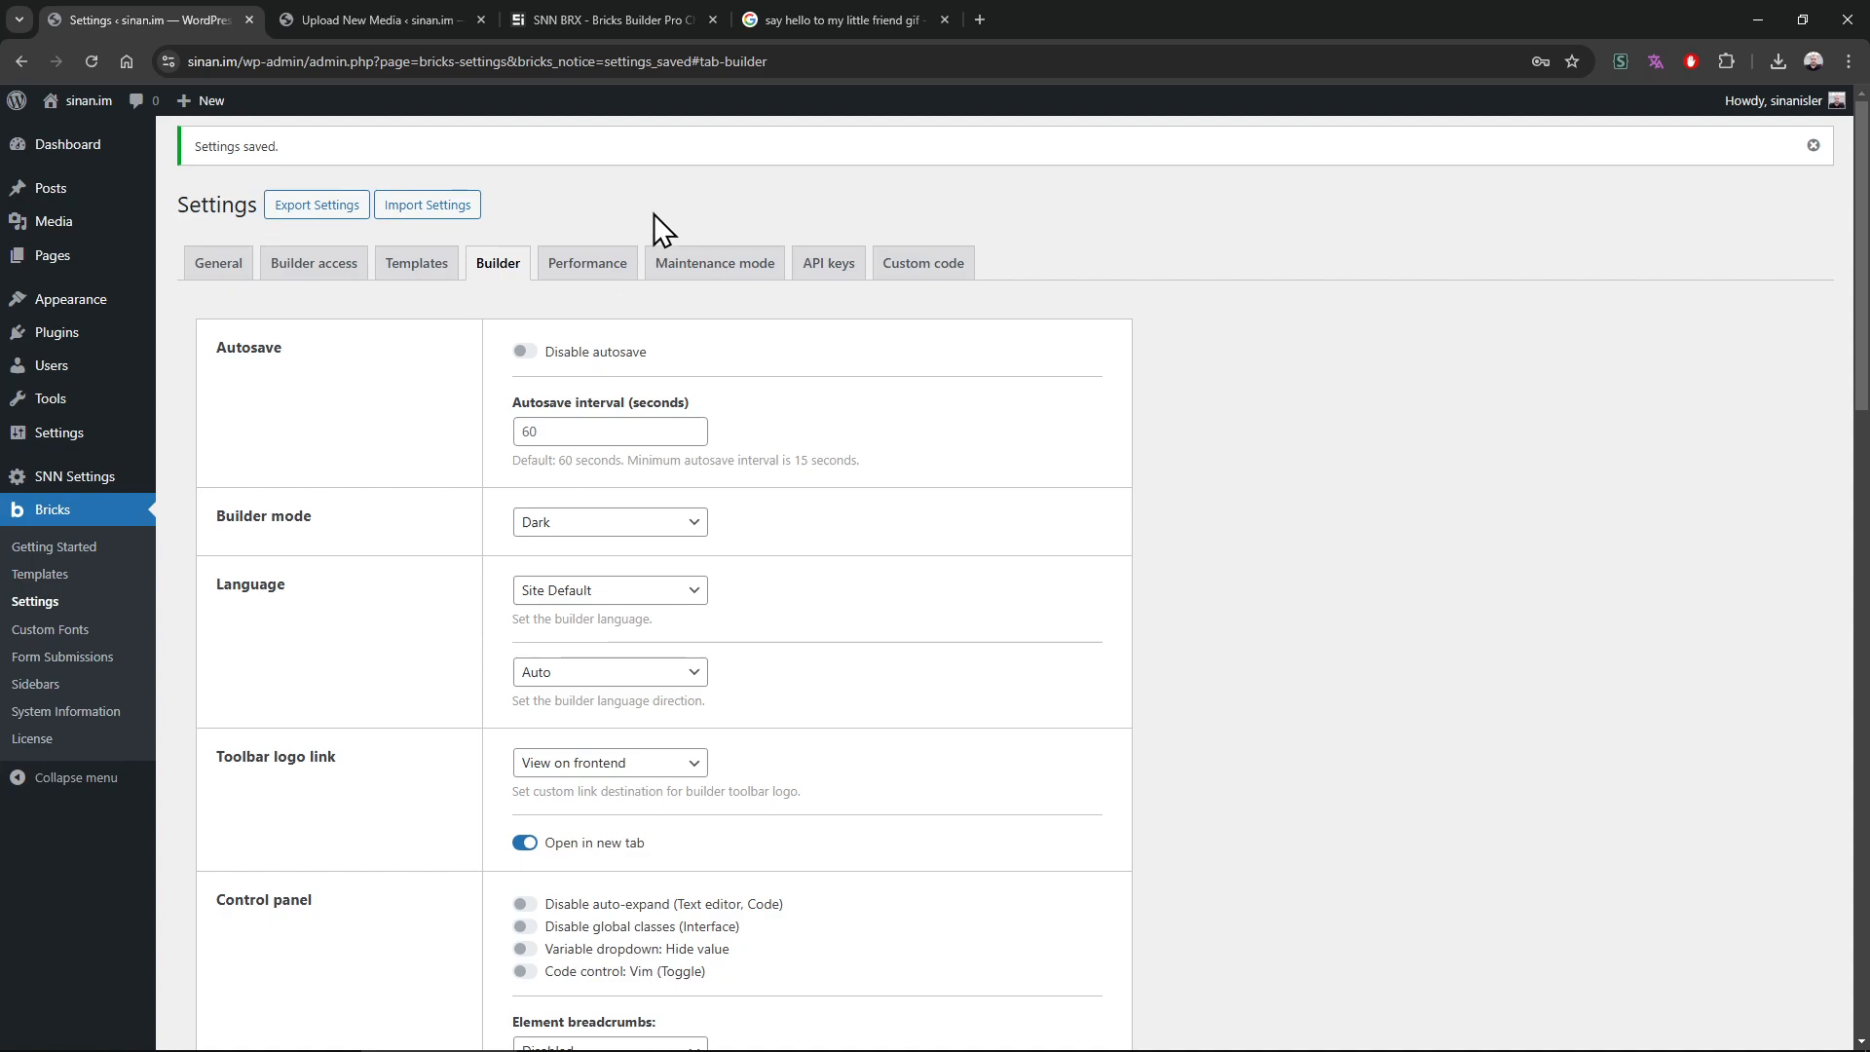
# Check the Performance, Maintenance mode, API keys and General Bricks settings and the site's front end, ending on the Dashboard
pyautogui.click(681, 280)
pyautogui.click(605, 283)
pyautogui.click(715, 273)
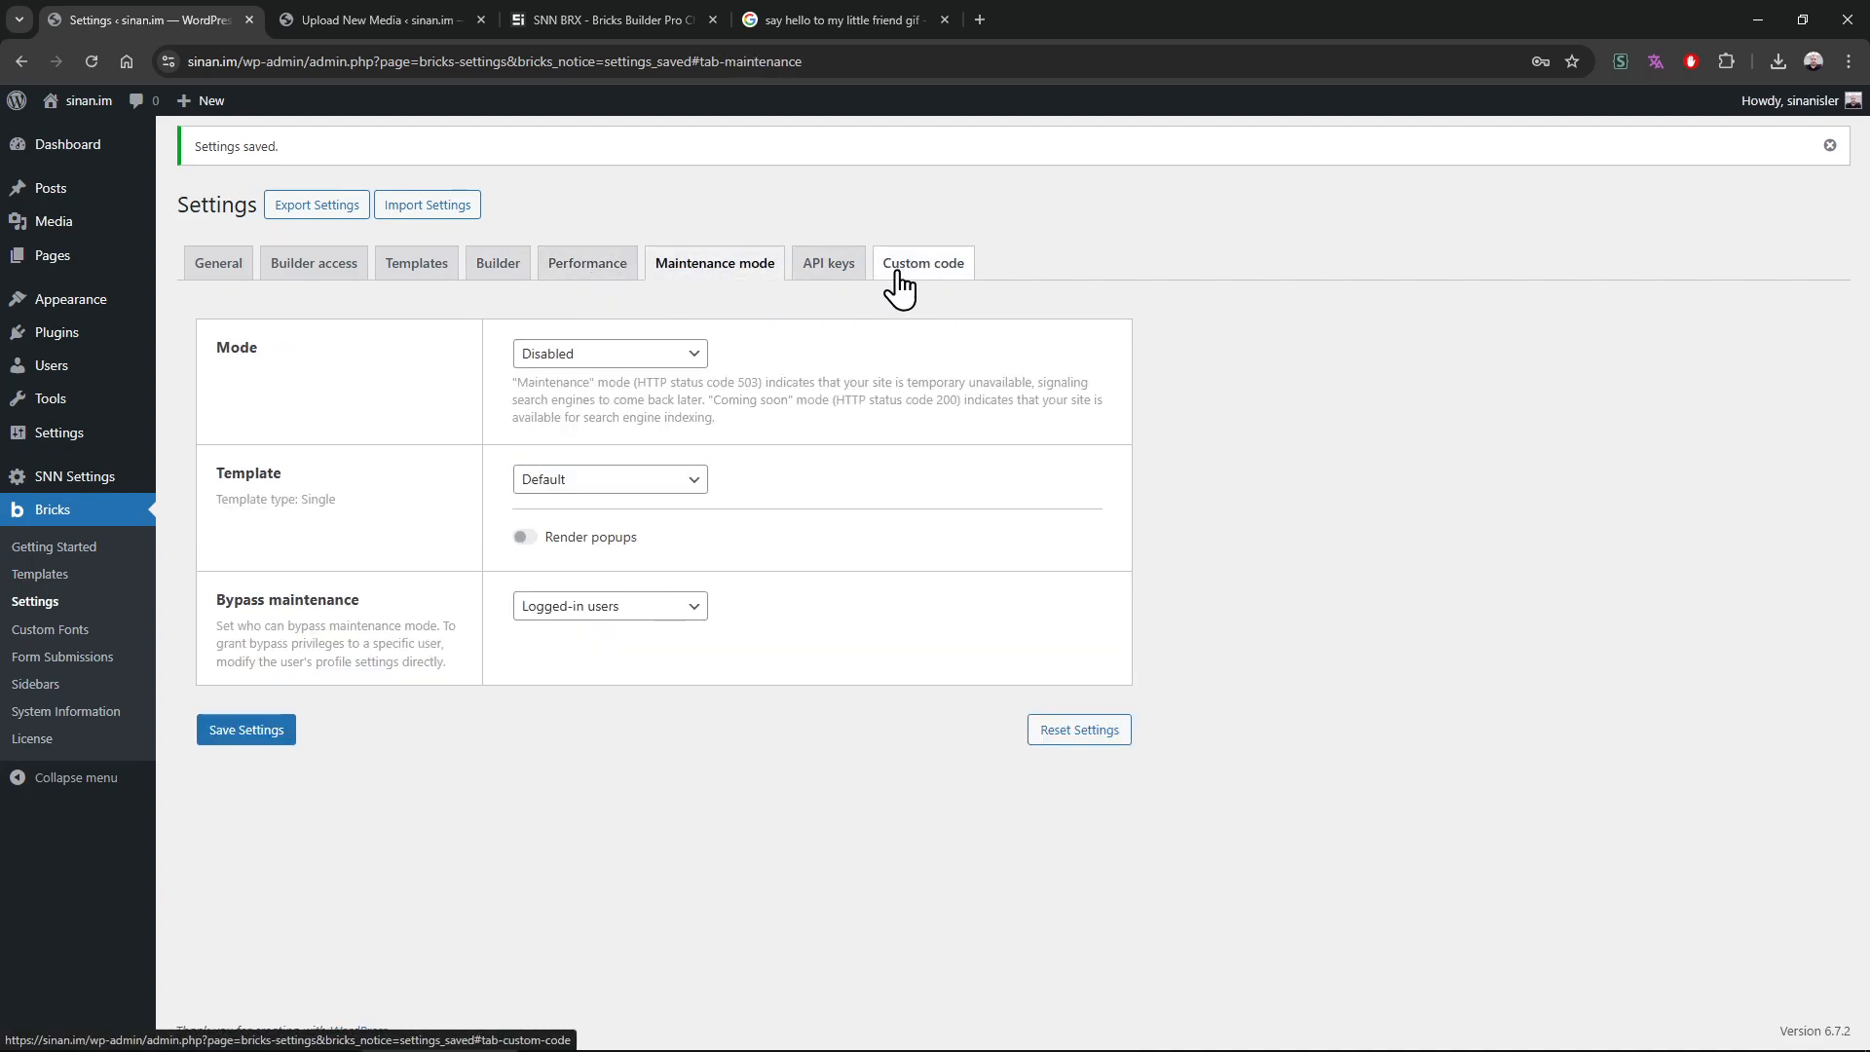
pyautogui.click(830, 273)
pyautogui.click(222, 271)
pyautogui.moveTo(86, 102)
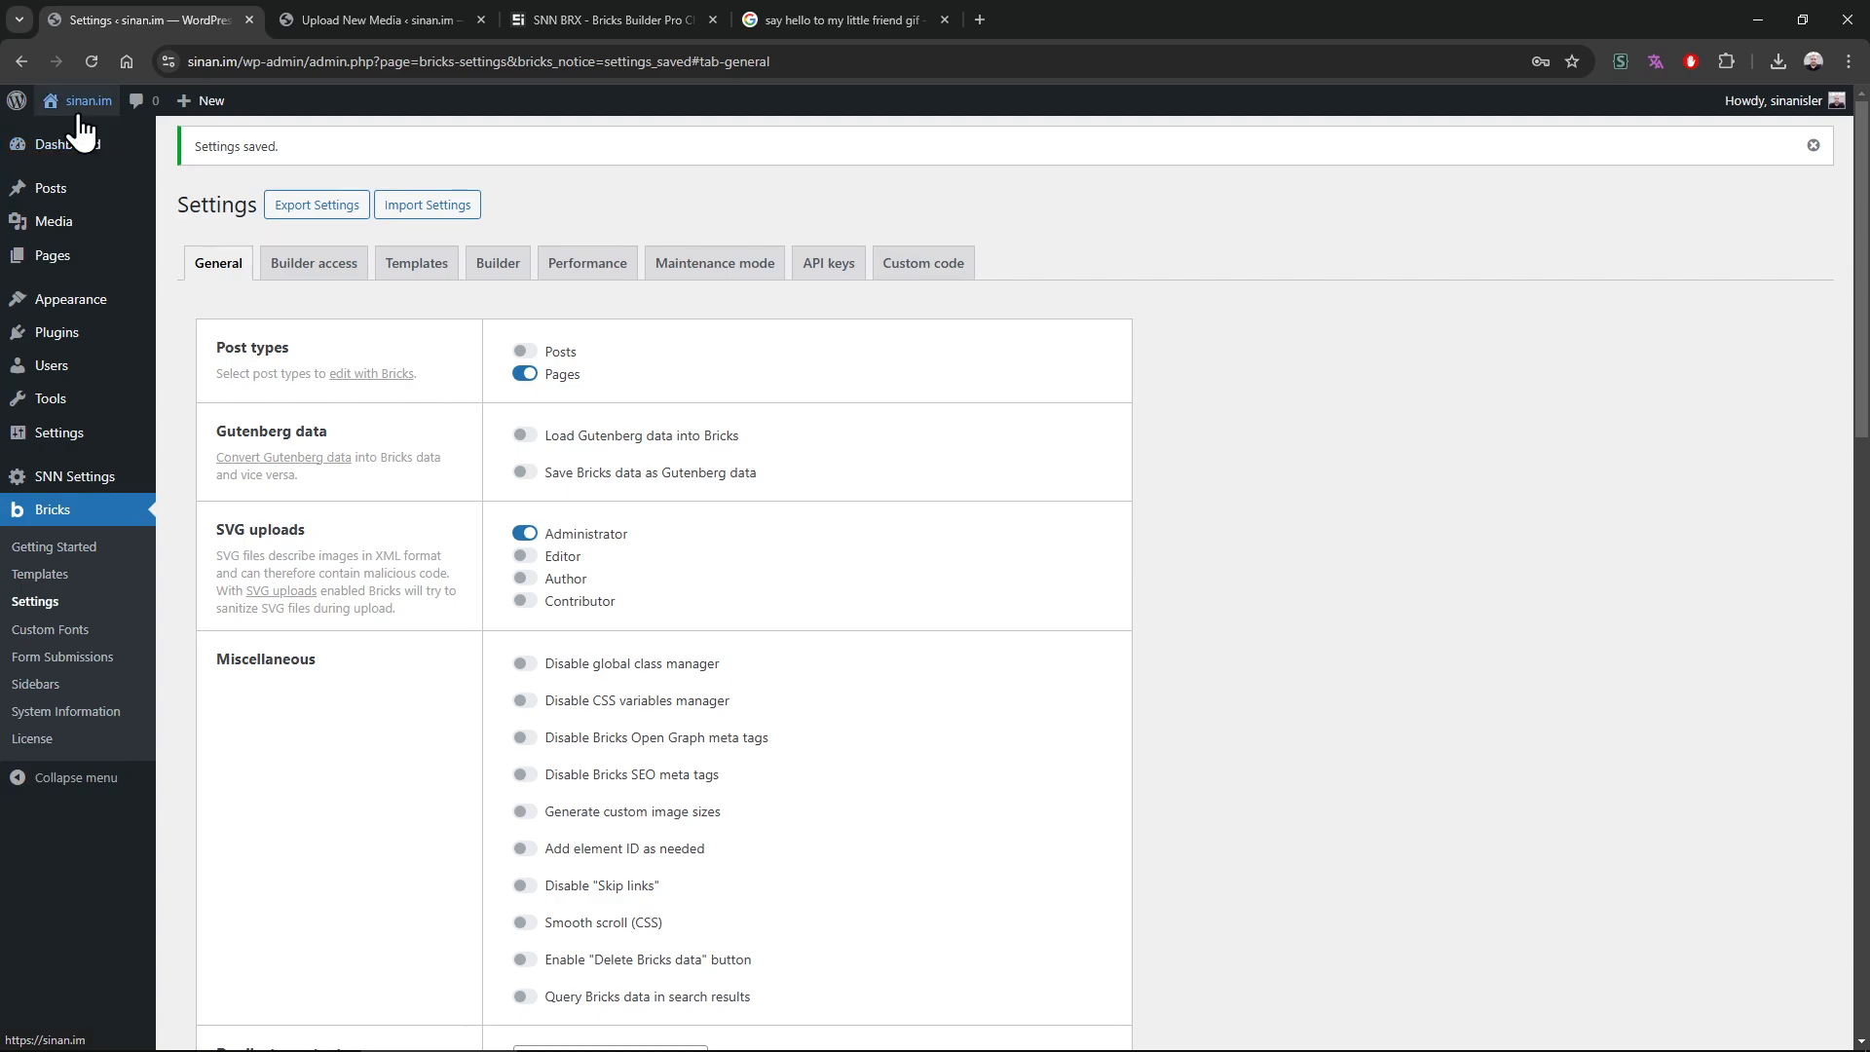
pyautogui.click(64, 133)
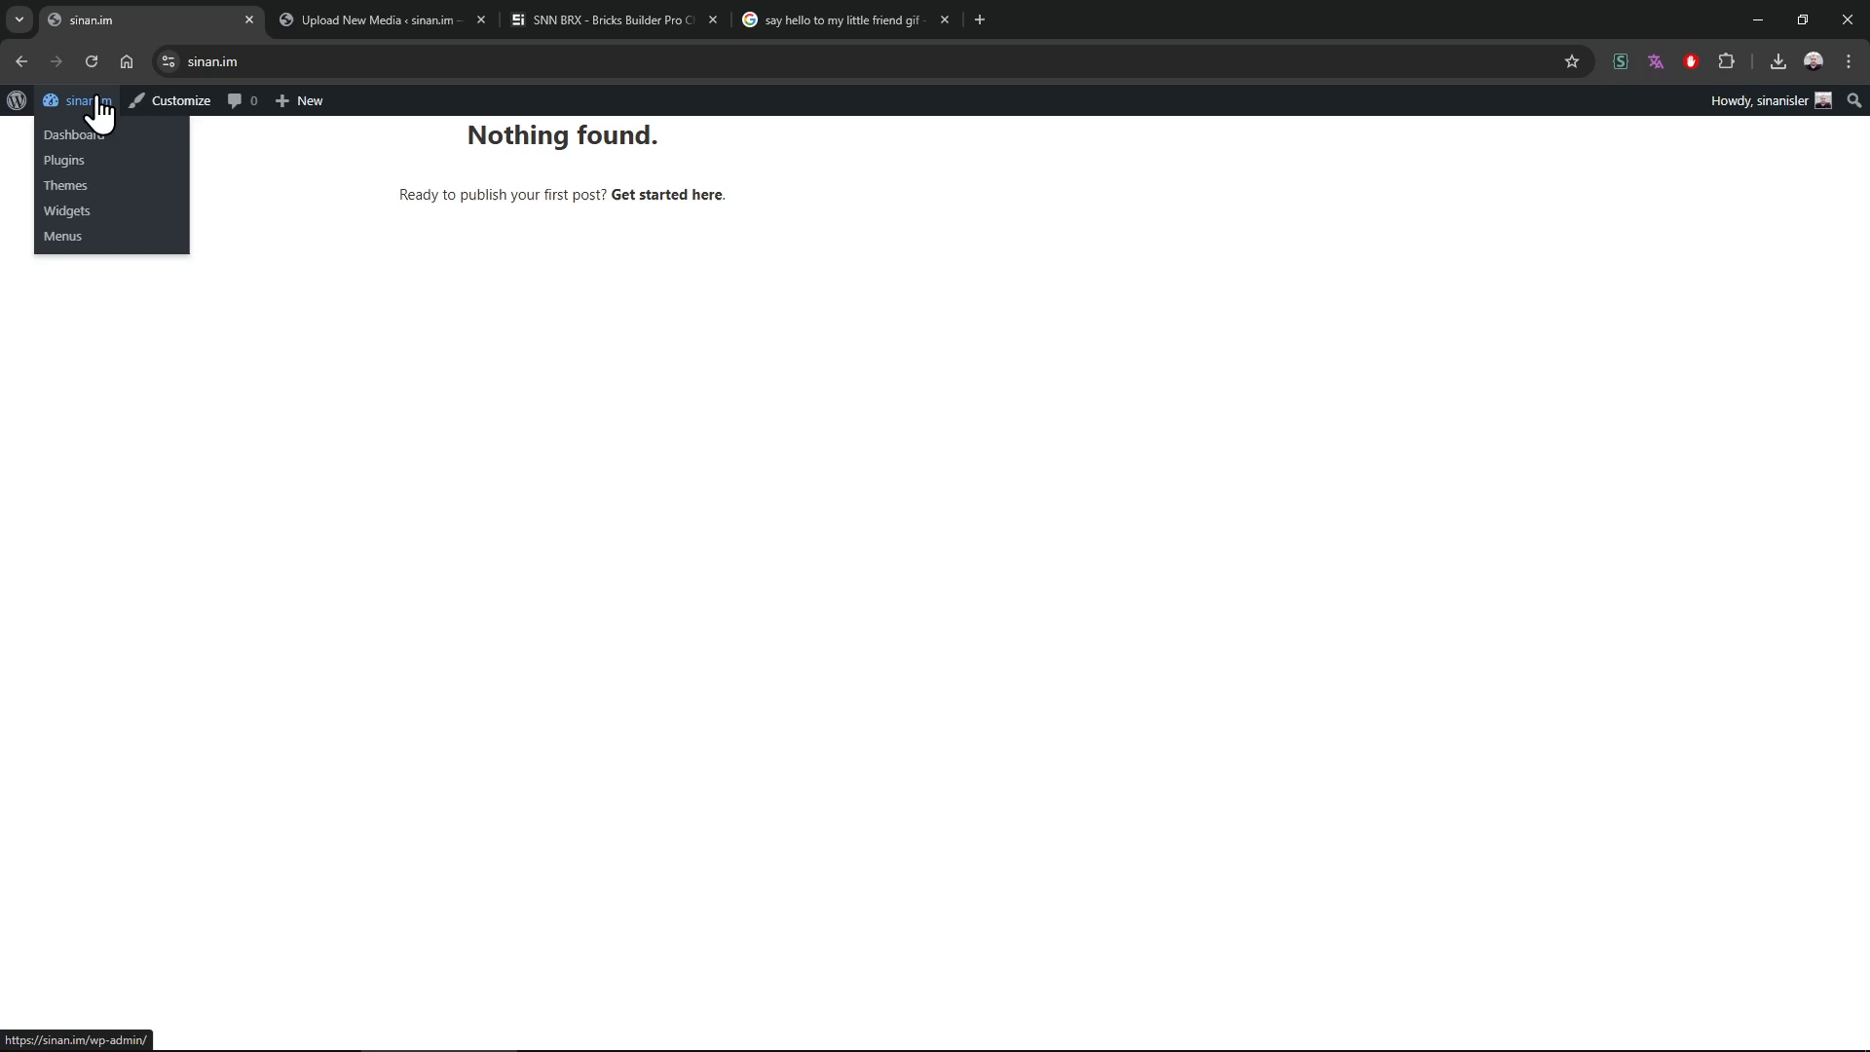
pyautogui.click(98, 108)
# Open the sinanisler.com WordPress admin in a new tab and go to its Media Library
pyautogui.hotkey('ctrl', 't')
pyautogui.write('sinanisler.com/')
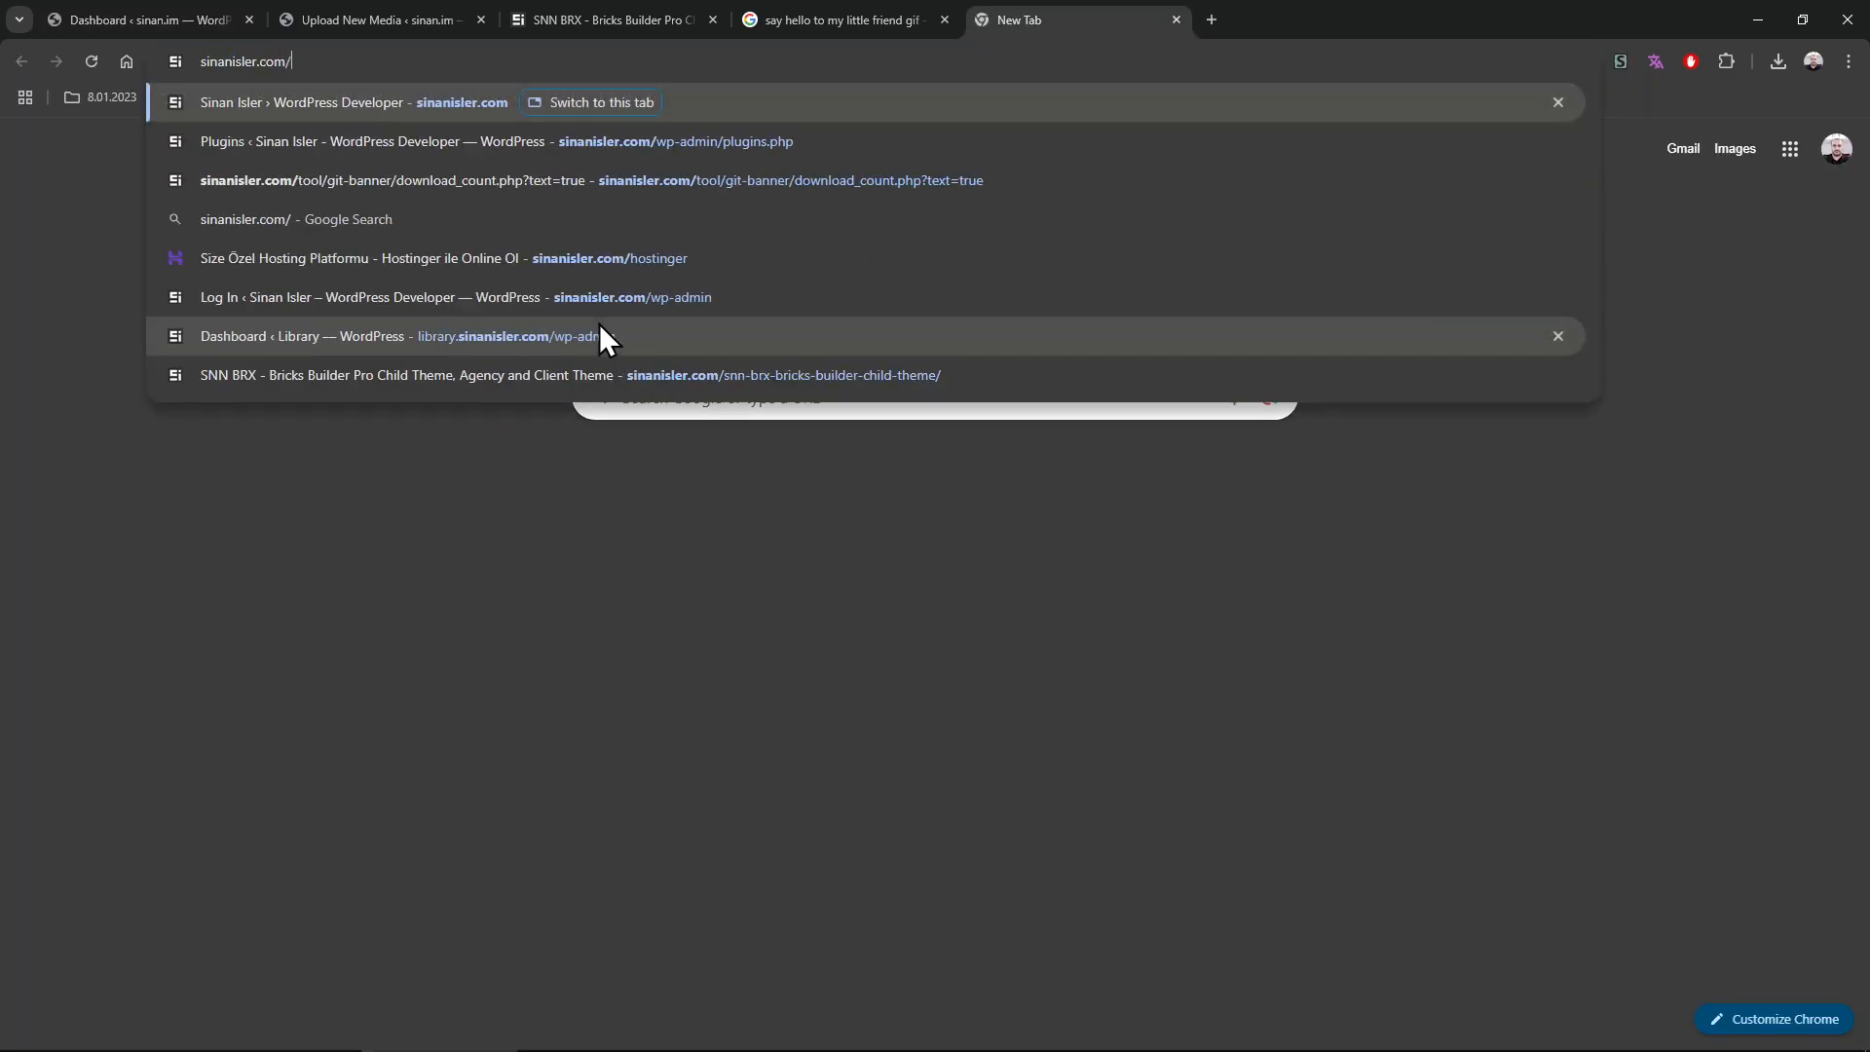
pyautogui.press('Down')
pyautogui.press('Return')
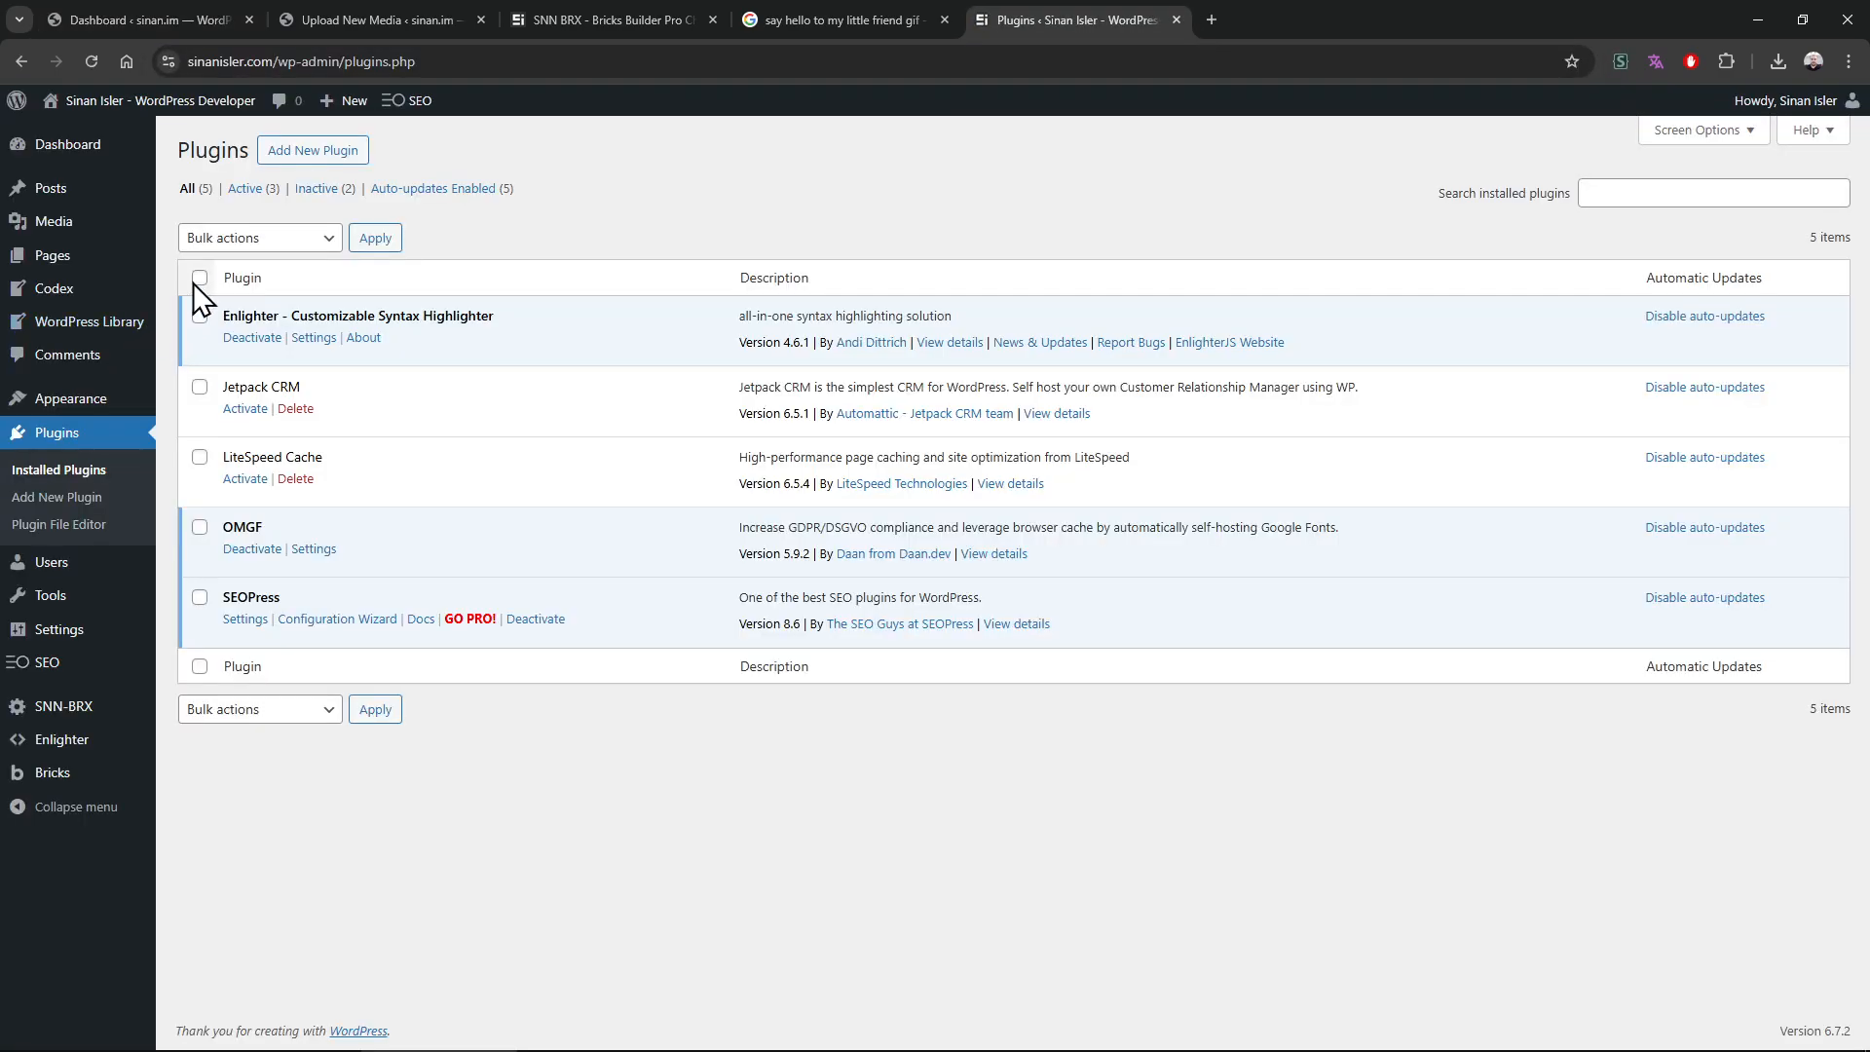
pyautogui.click(58, 222)
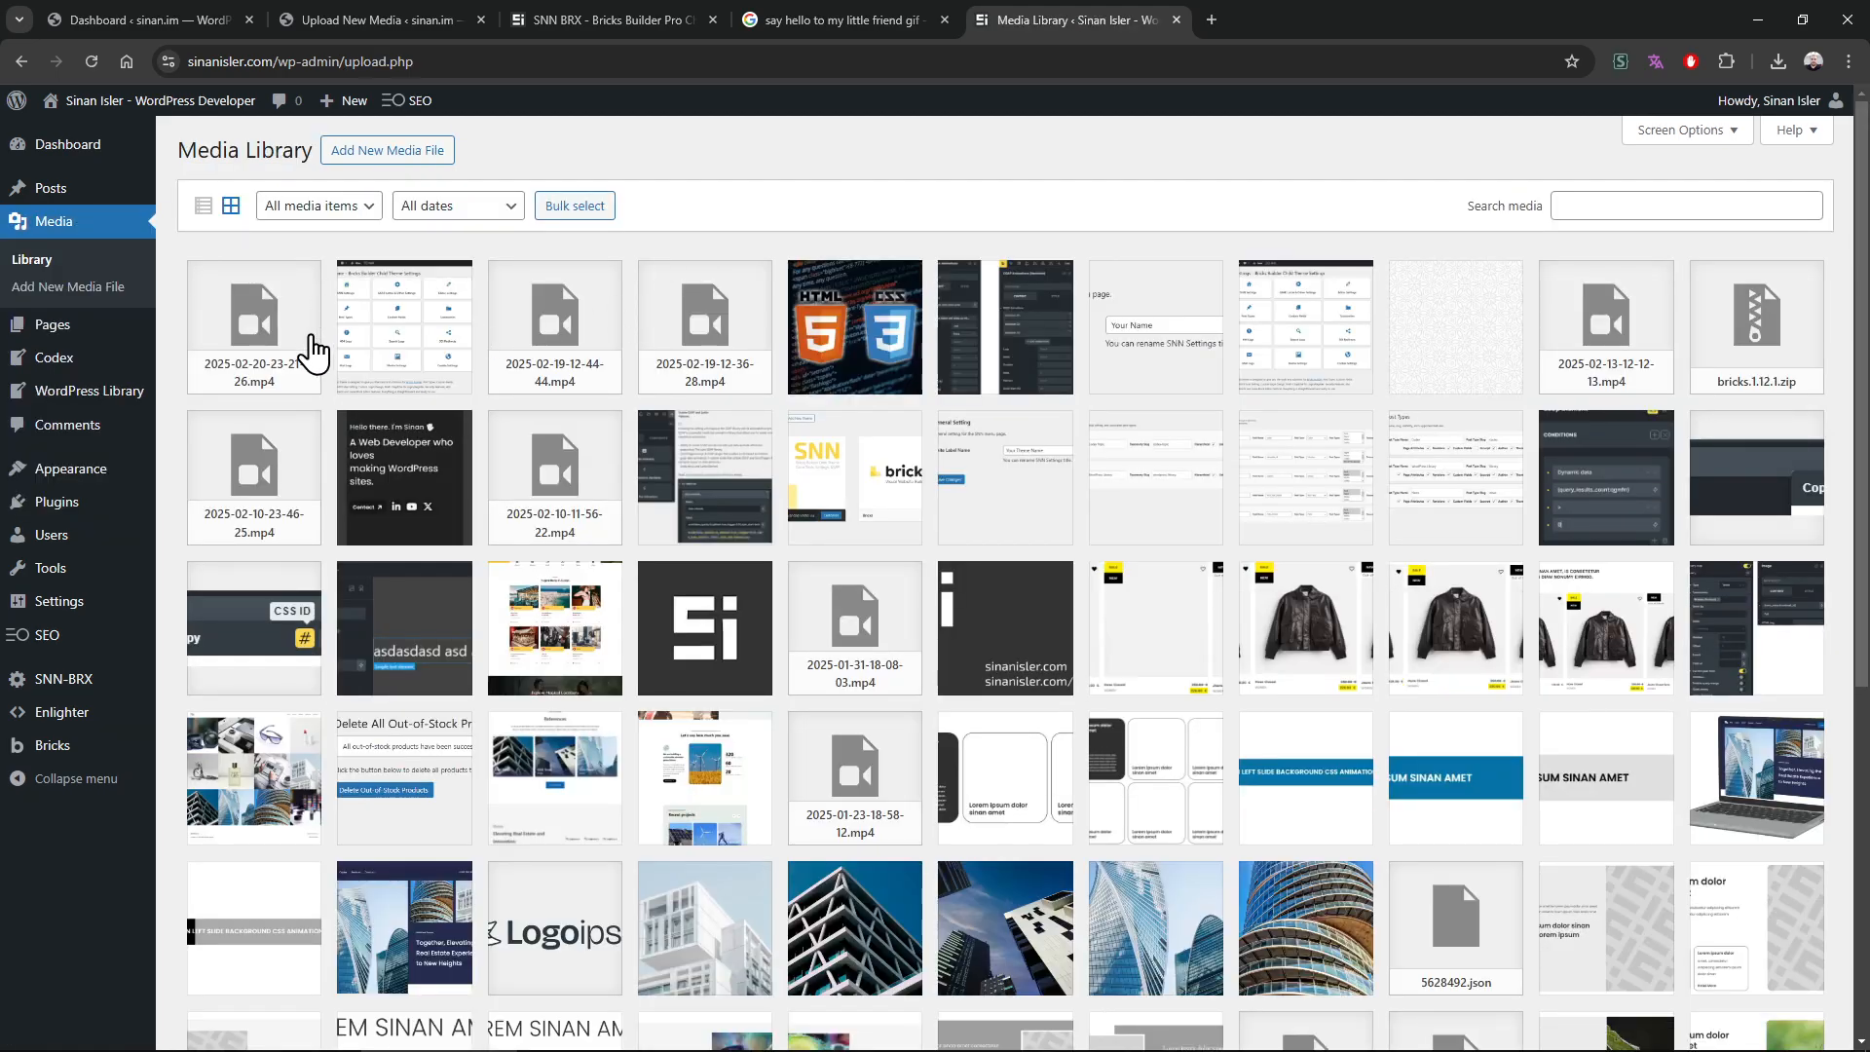
# Inspect the gray pattern images in the Media Library and copy the file URL of sinanisler-wordpress-library-wide-2.webp
pyautogui.scroll(-6, 1611, 656)
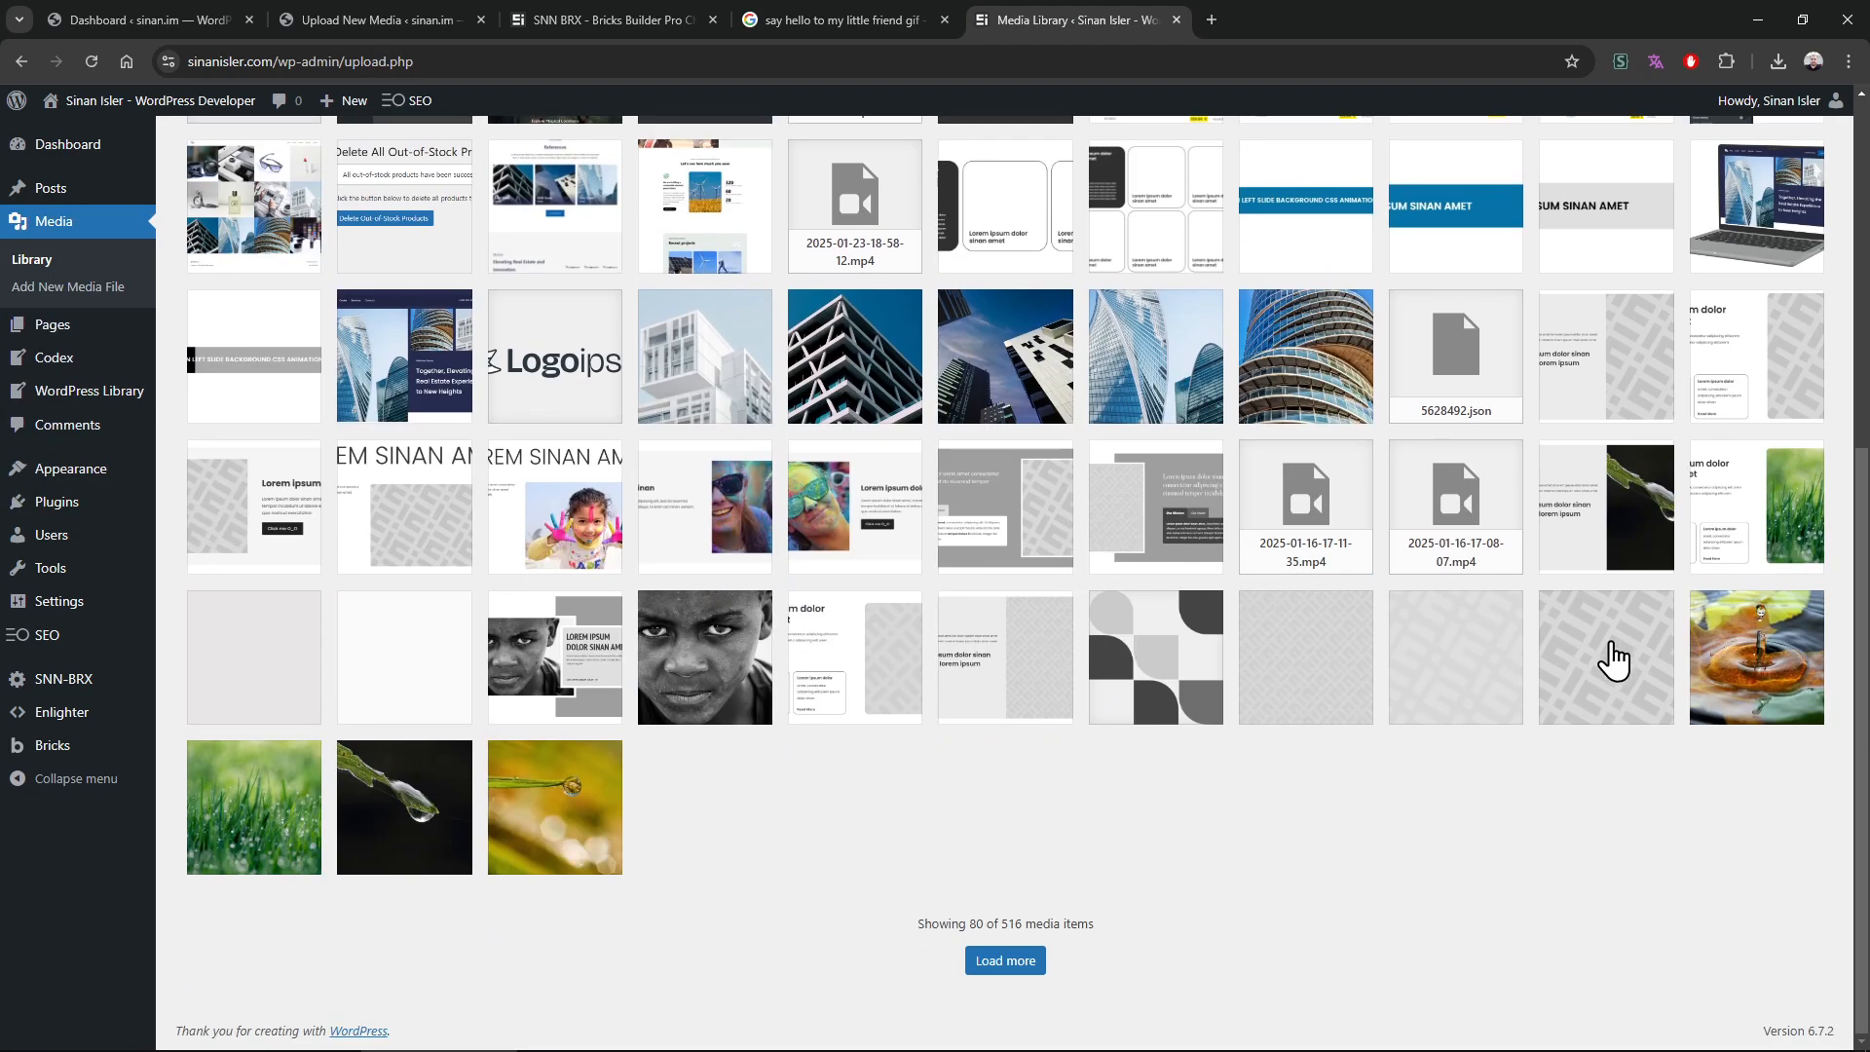
pyautogui.click(1600, 709)
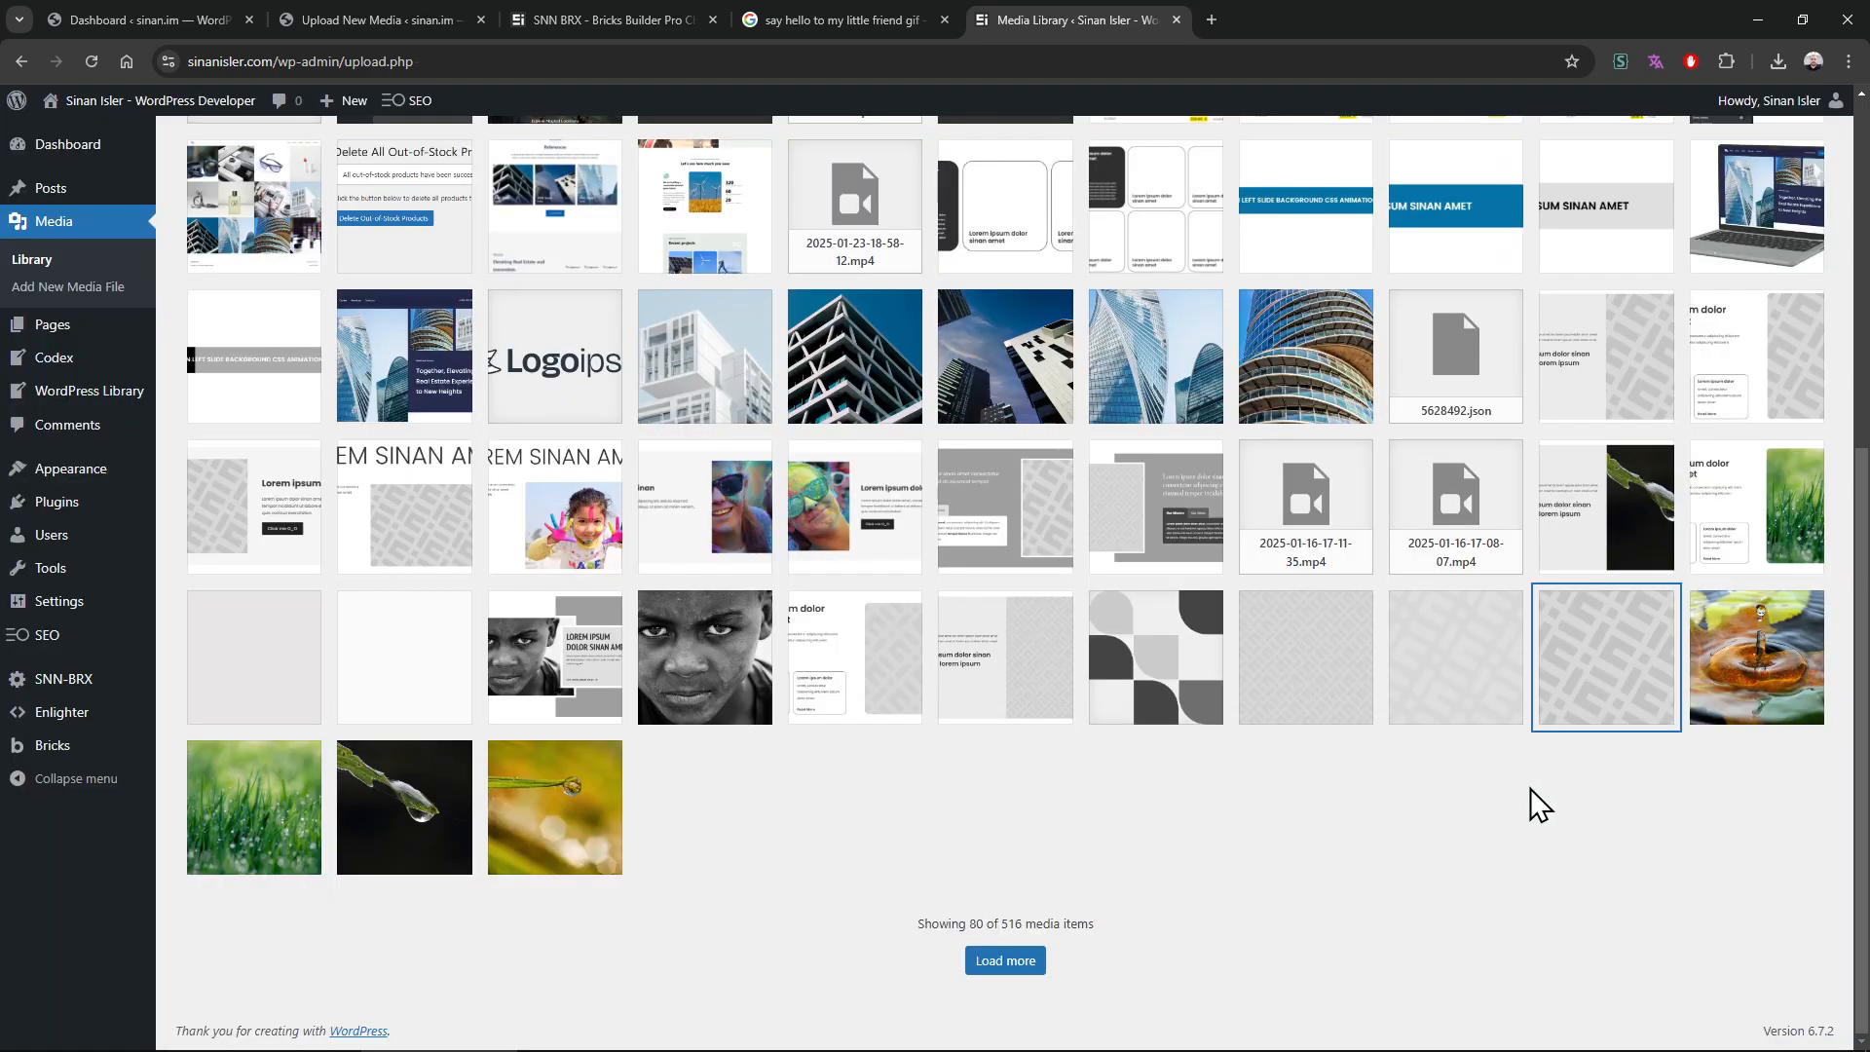
pyautogui.press('Escape')
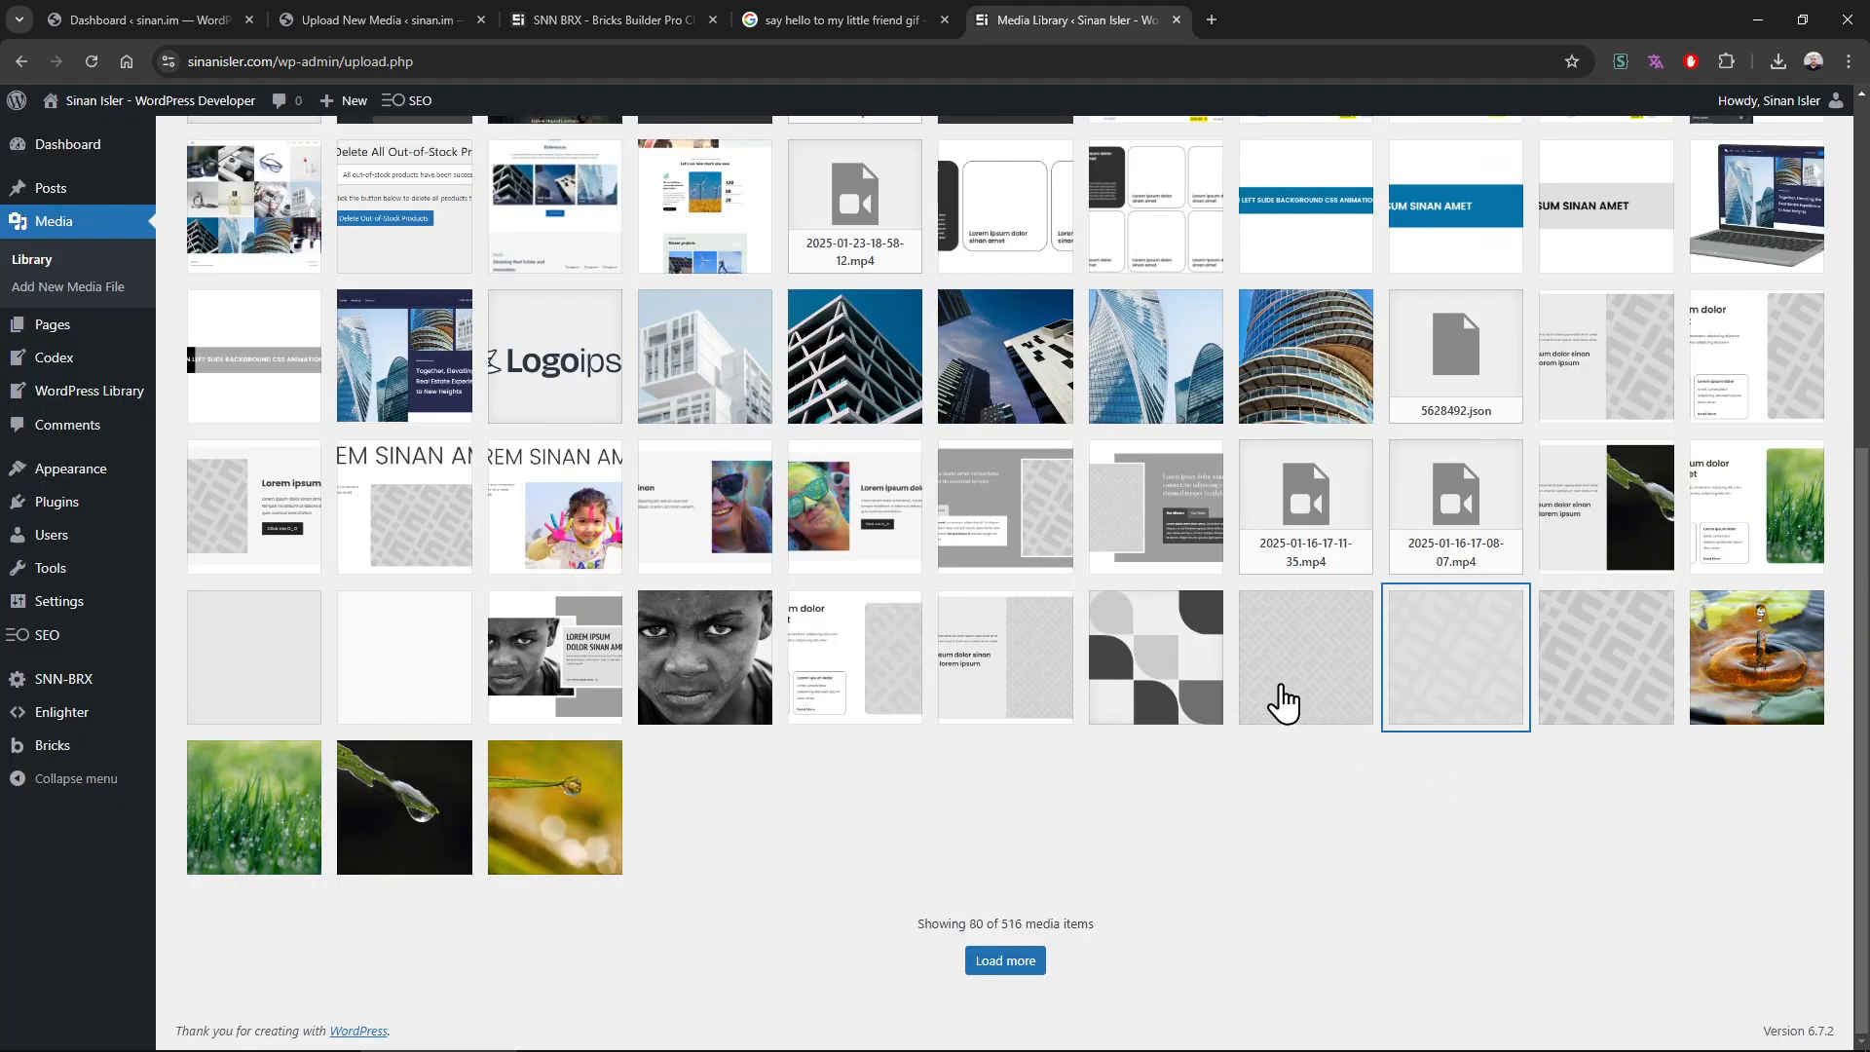
pyautogui.click(1282, 690)
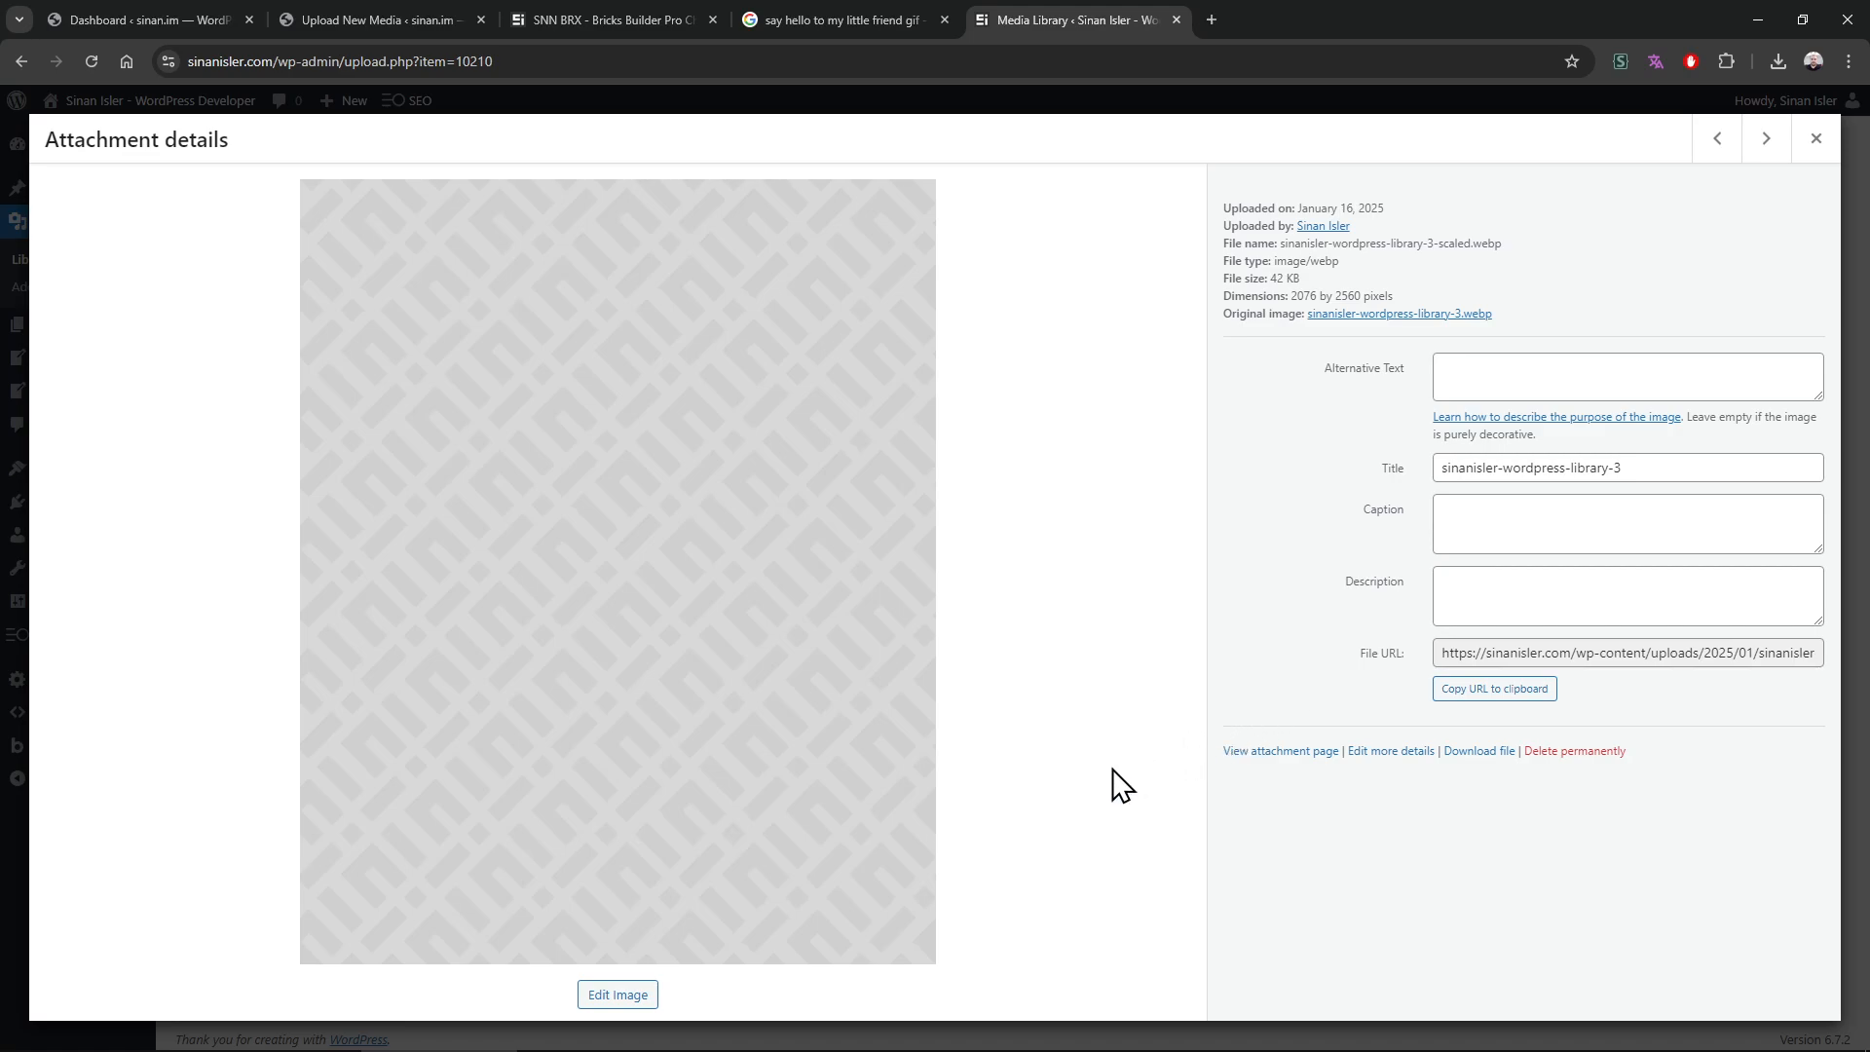
pyautogui.press('Escape')
pyautogui.click(1422, 684)
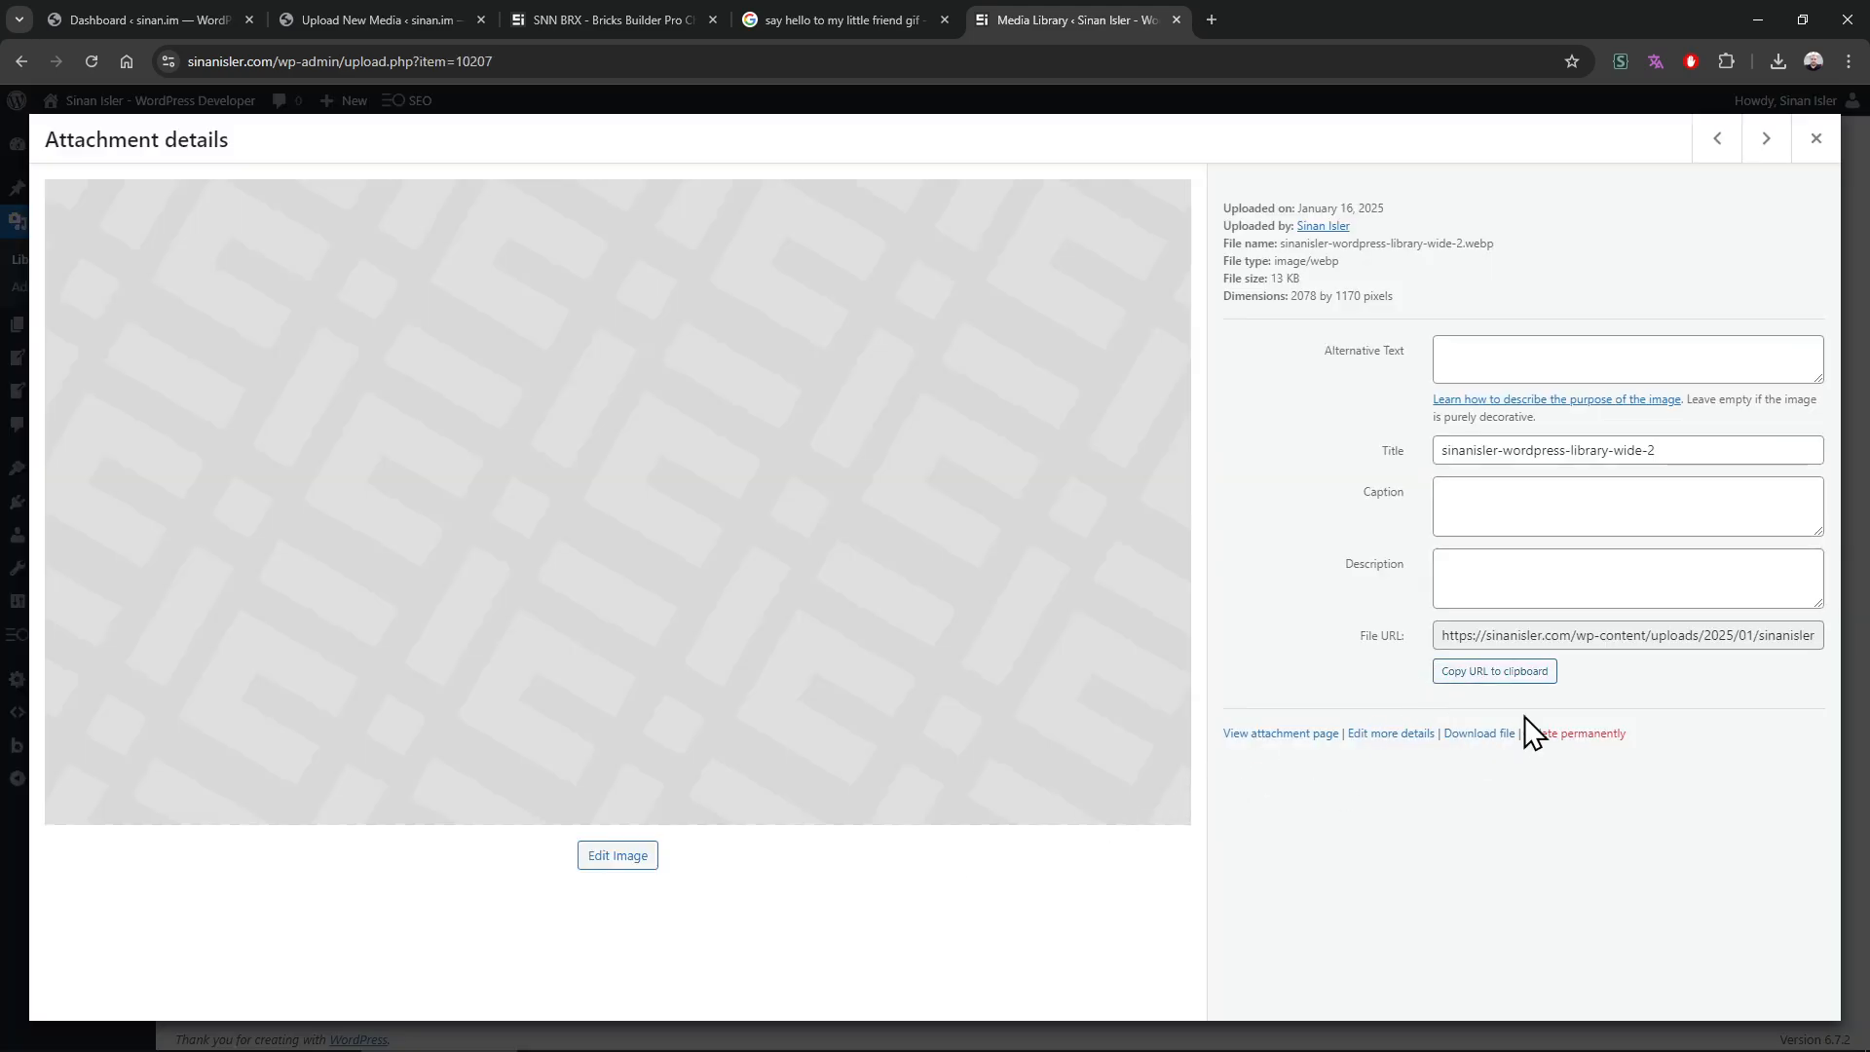
pyautogui.click(1494, 671)
# Open the copied image URL in a new tab, save the image to the computer, and close its tab
pyautogui.press('Escape')
pyautogui.hotkey('ctrl', 't')
pyautogui.hotkey('ctrl', 'v')
pyautogui.press('Return')
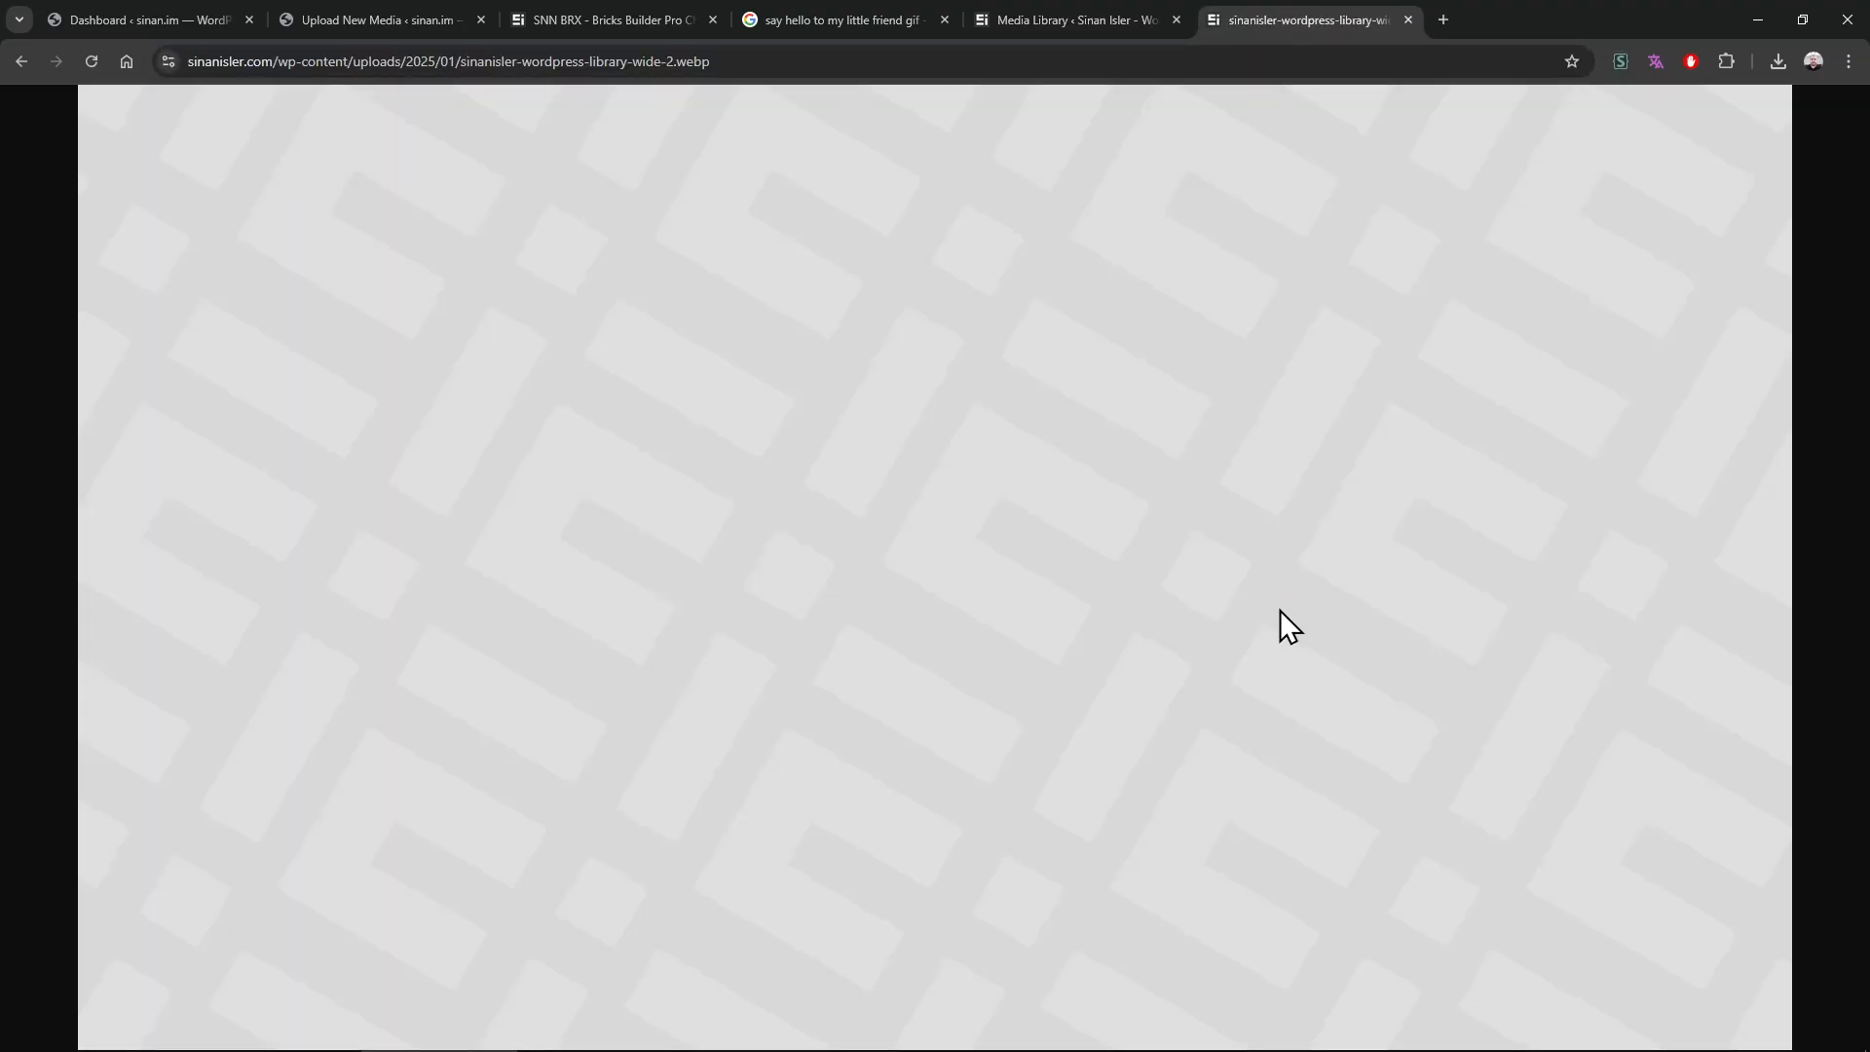
pyautogui.hotkey('ctrl', 's')
pyautogui.press('Return')
pyautogui.hotkey('ctrl', 'w')
# Upload the downloaded sinanisler-wordpress-library-wide-2.webp to the sinan.im media library
pyautogui.click(409, 16)
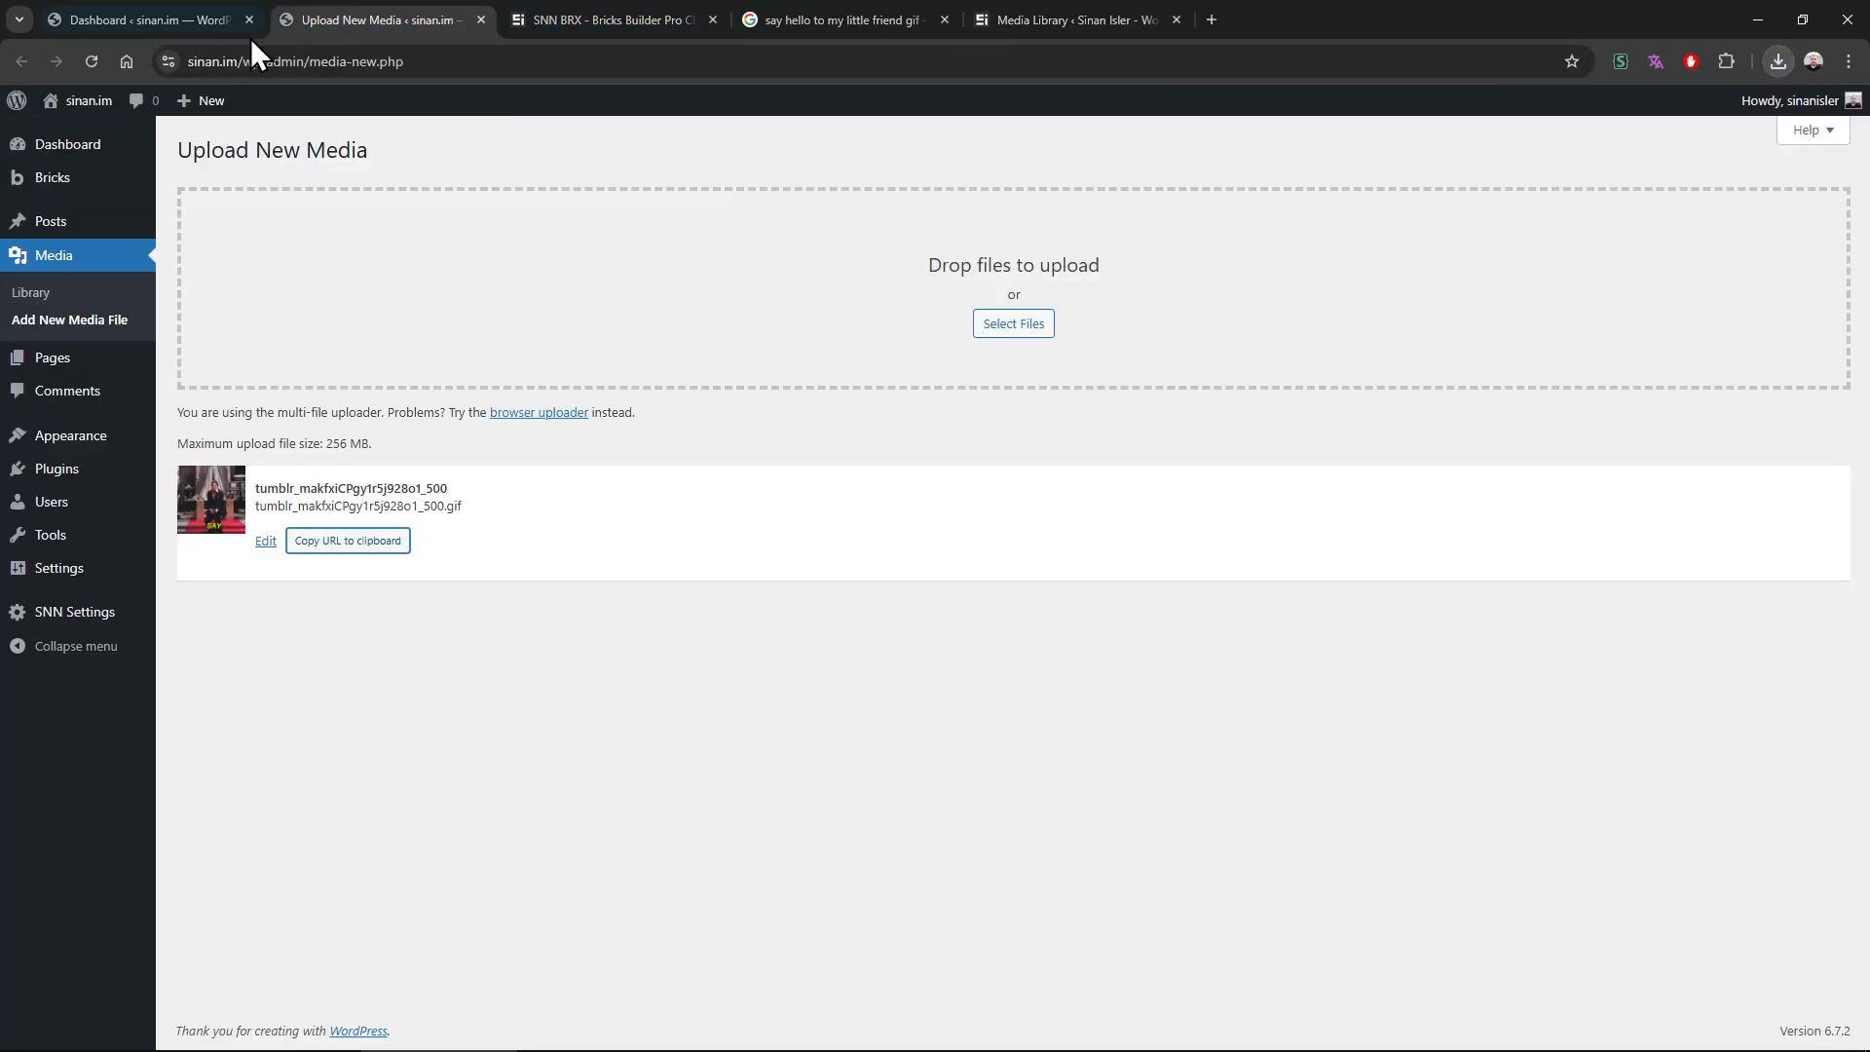
pyautogui.click(1778, 62)
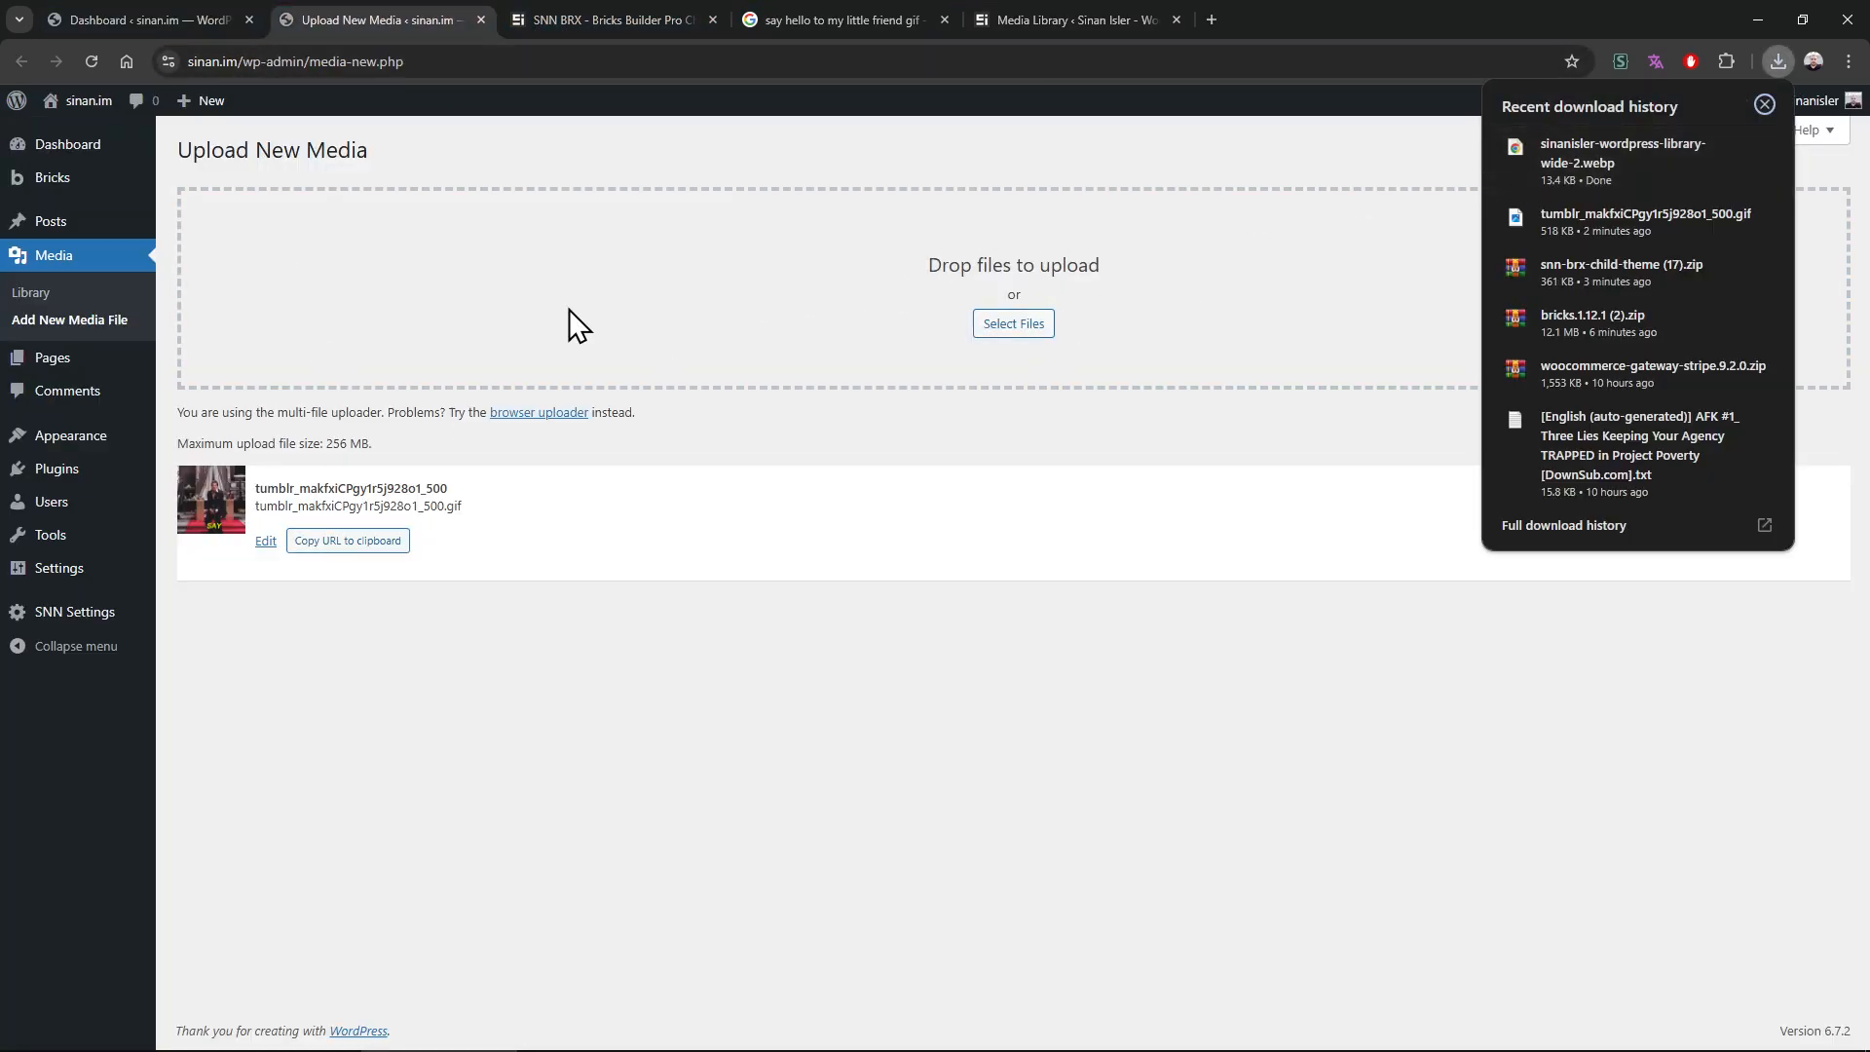
pyautogui.moveTo(1594, 153); pyautogui.dragTo(1120, 389)
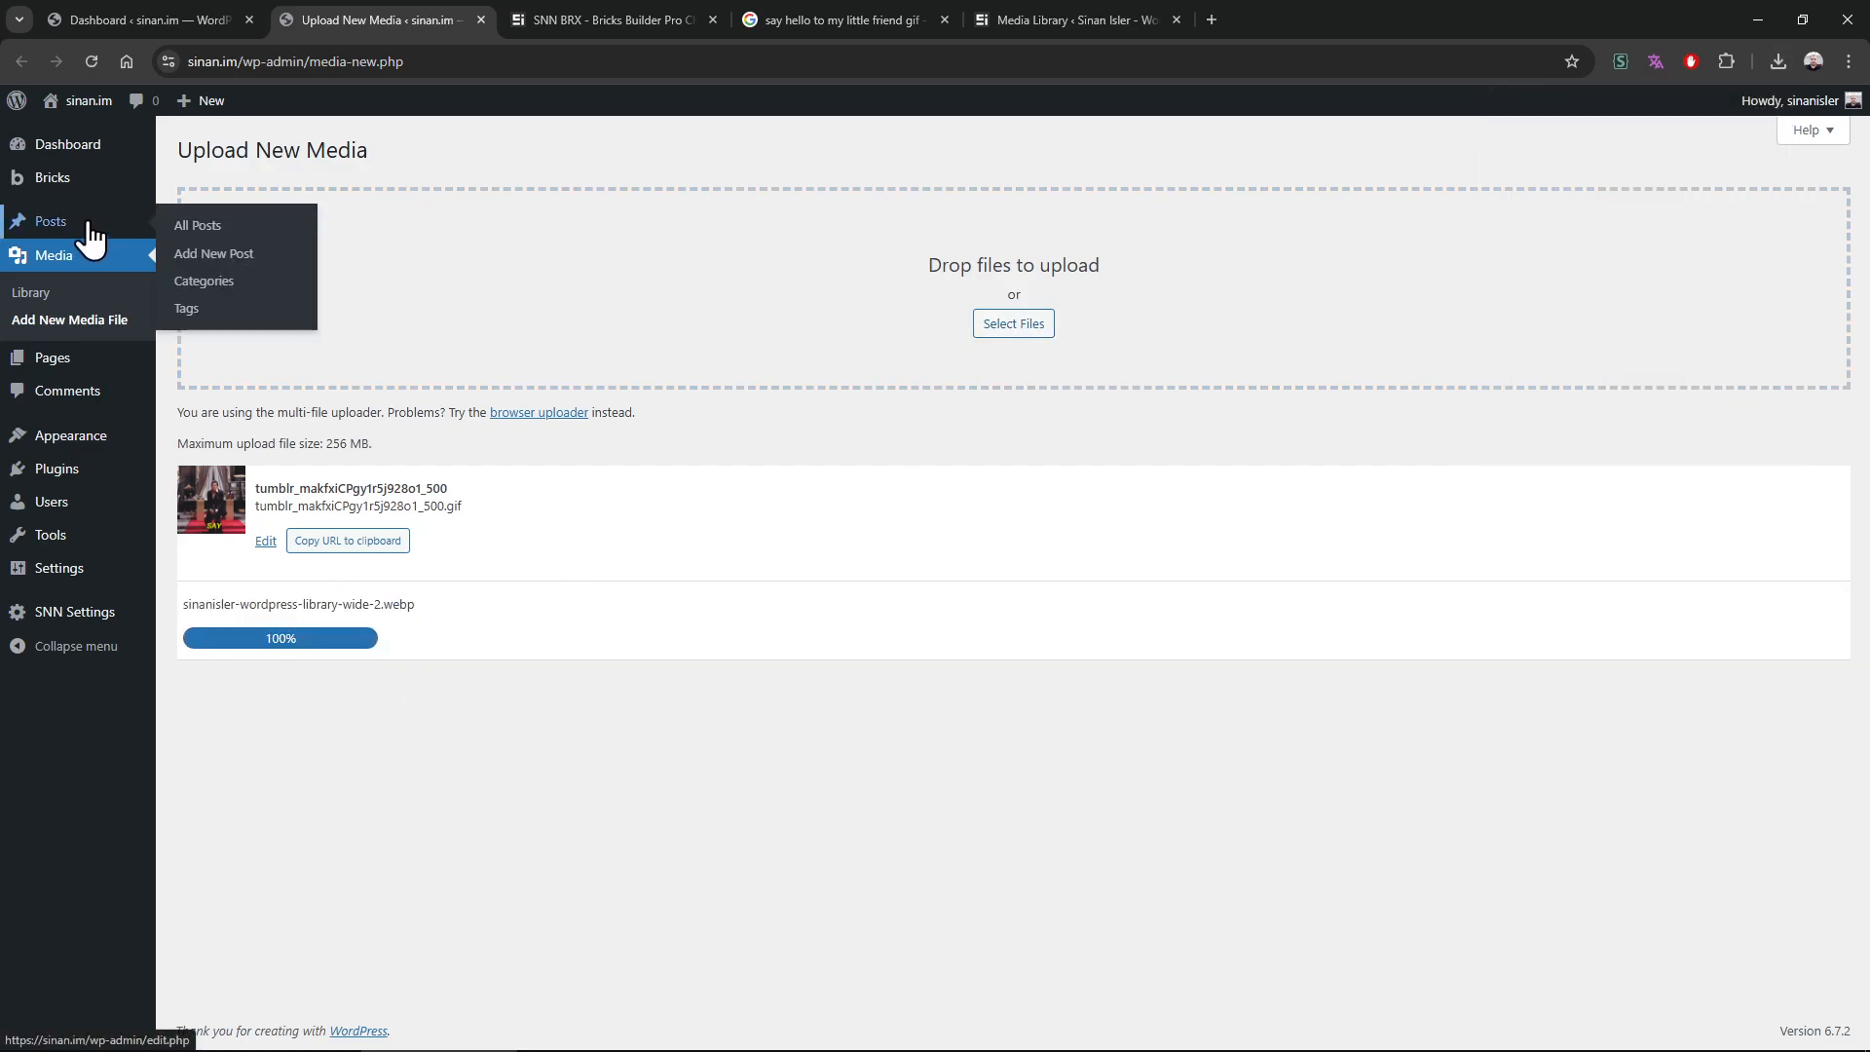
# Open the sinan.im front end in a new tab and close the SNN BRX, GIF search and other site's Media Library tabs
pyautogui.moveTo(79, 366)
pyautogui.middleClick(67, 98)
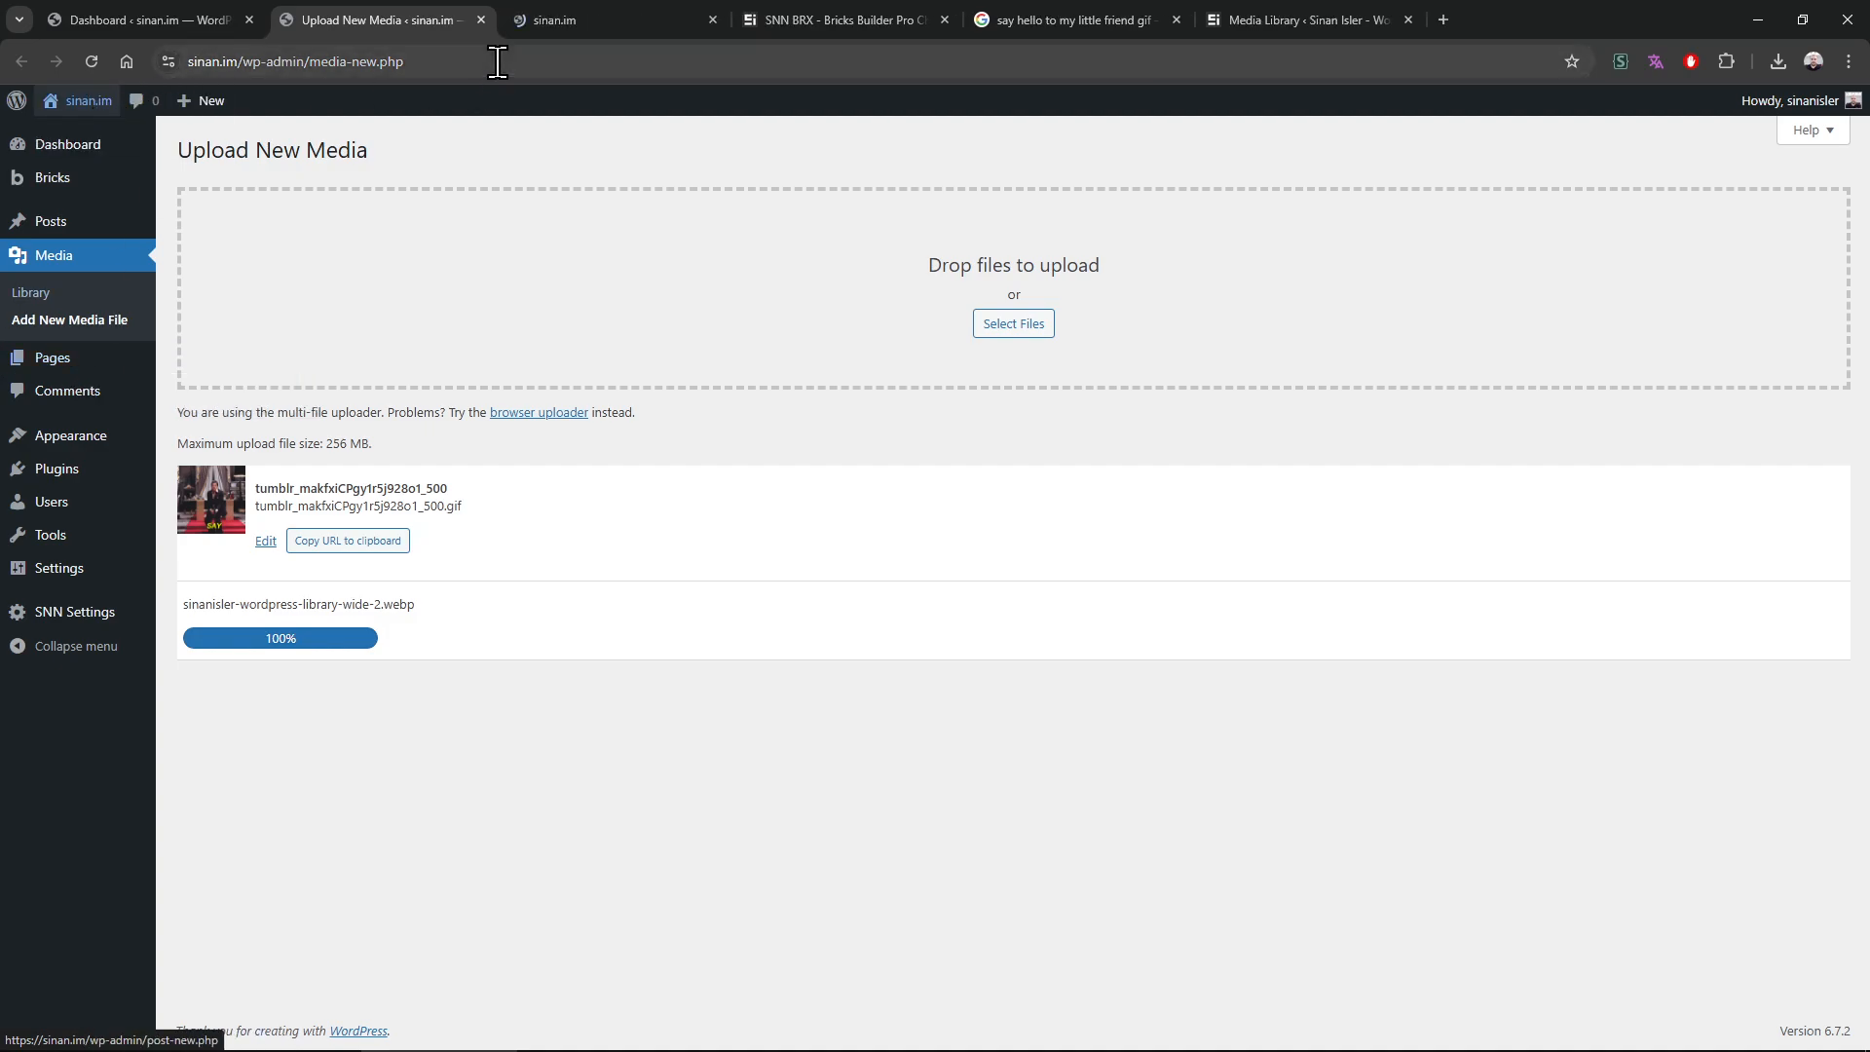
pyautogui.click(561, 21)
pyautogui.middleClick(937, 18)
pyautogui.middleClick(934, 14)
pyautogui.middleClick(933, 14)
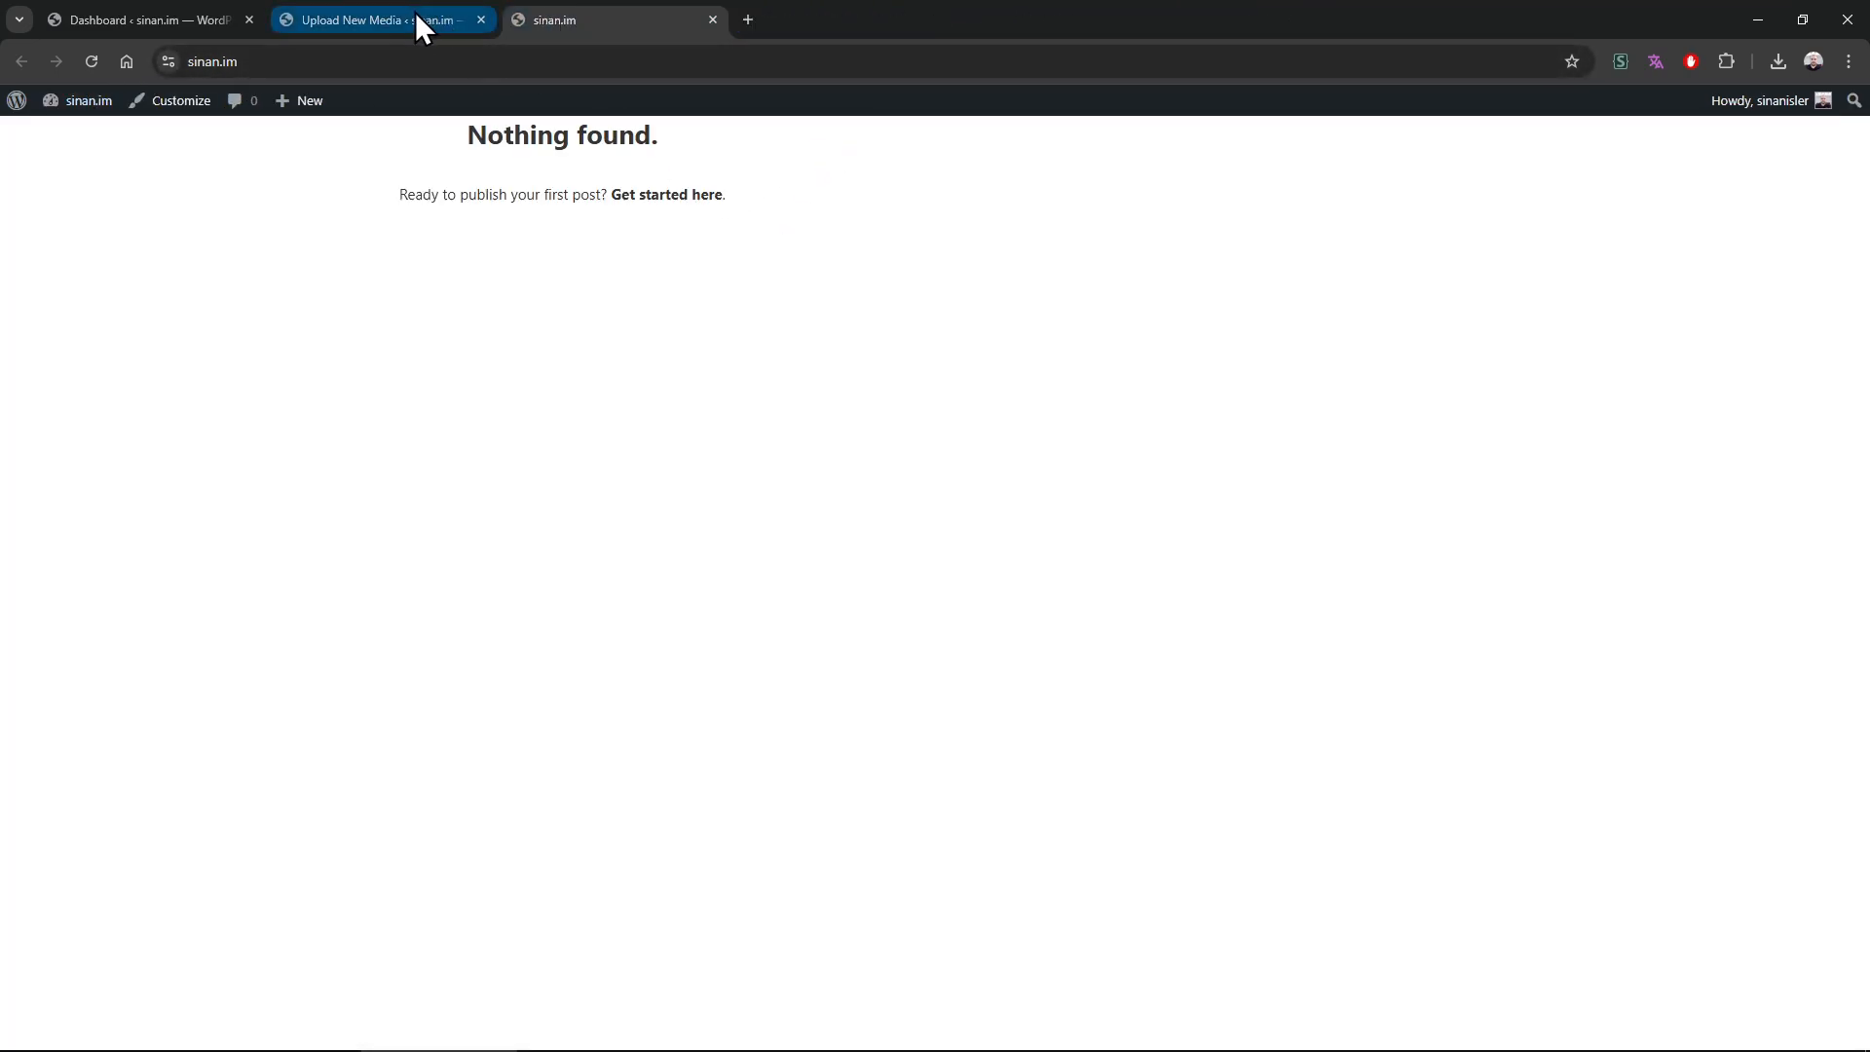
pyautogui.moveTo(468, 137); pyautogui.dragTo(896, 181)
pyautogui.click(668, 146)
pyautogui.moveTo(472, 133); pyautogui.dragTo(660, 195)
pyautogui.click(859, 264)
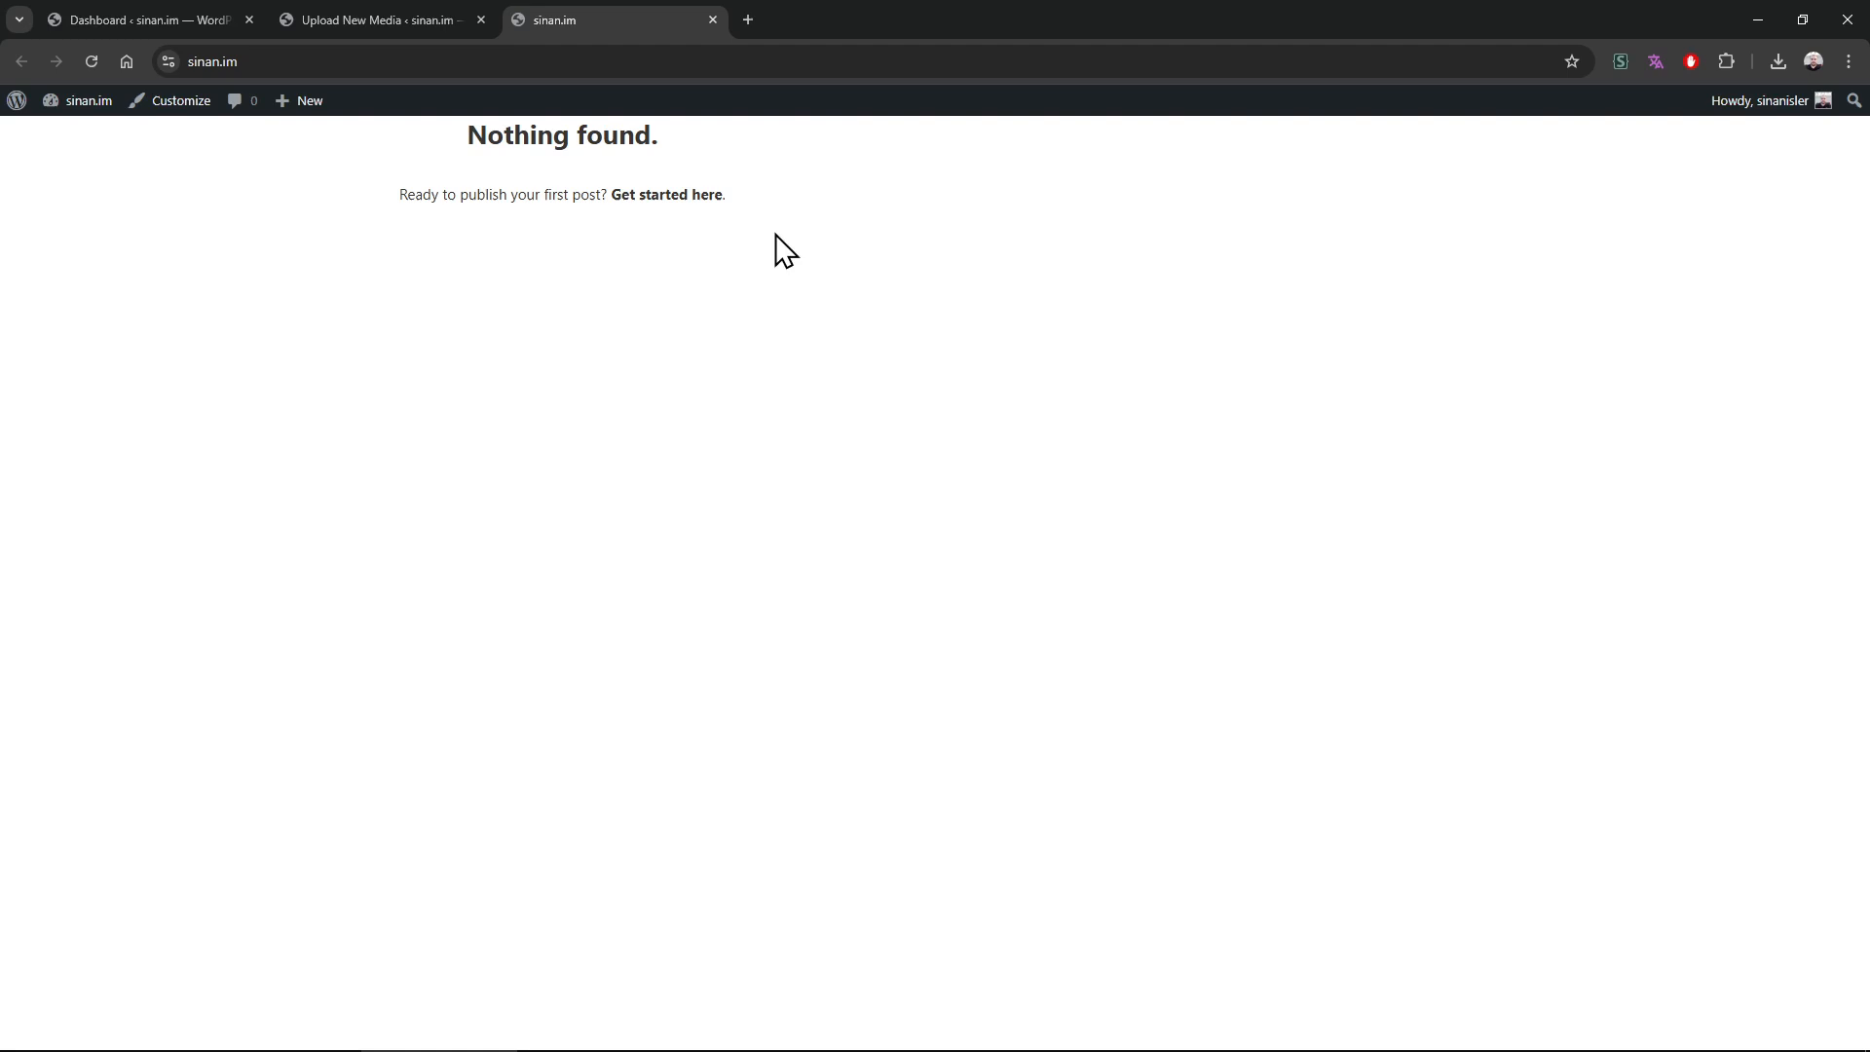
# Return to the WordPress dashboard and add a new Bricks template titled Homepage
pyautogui.click(172, 12)
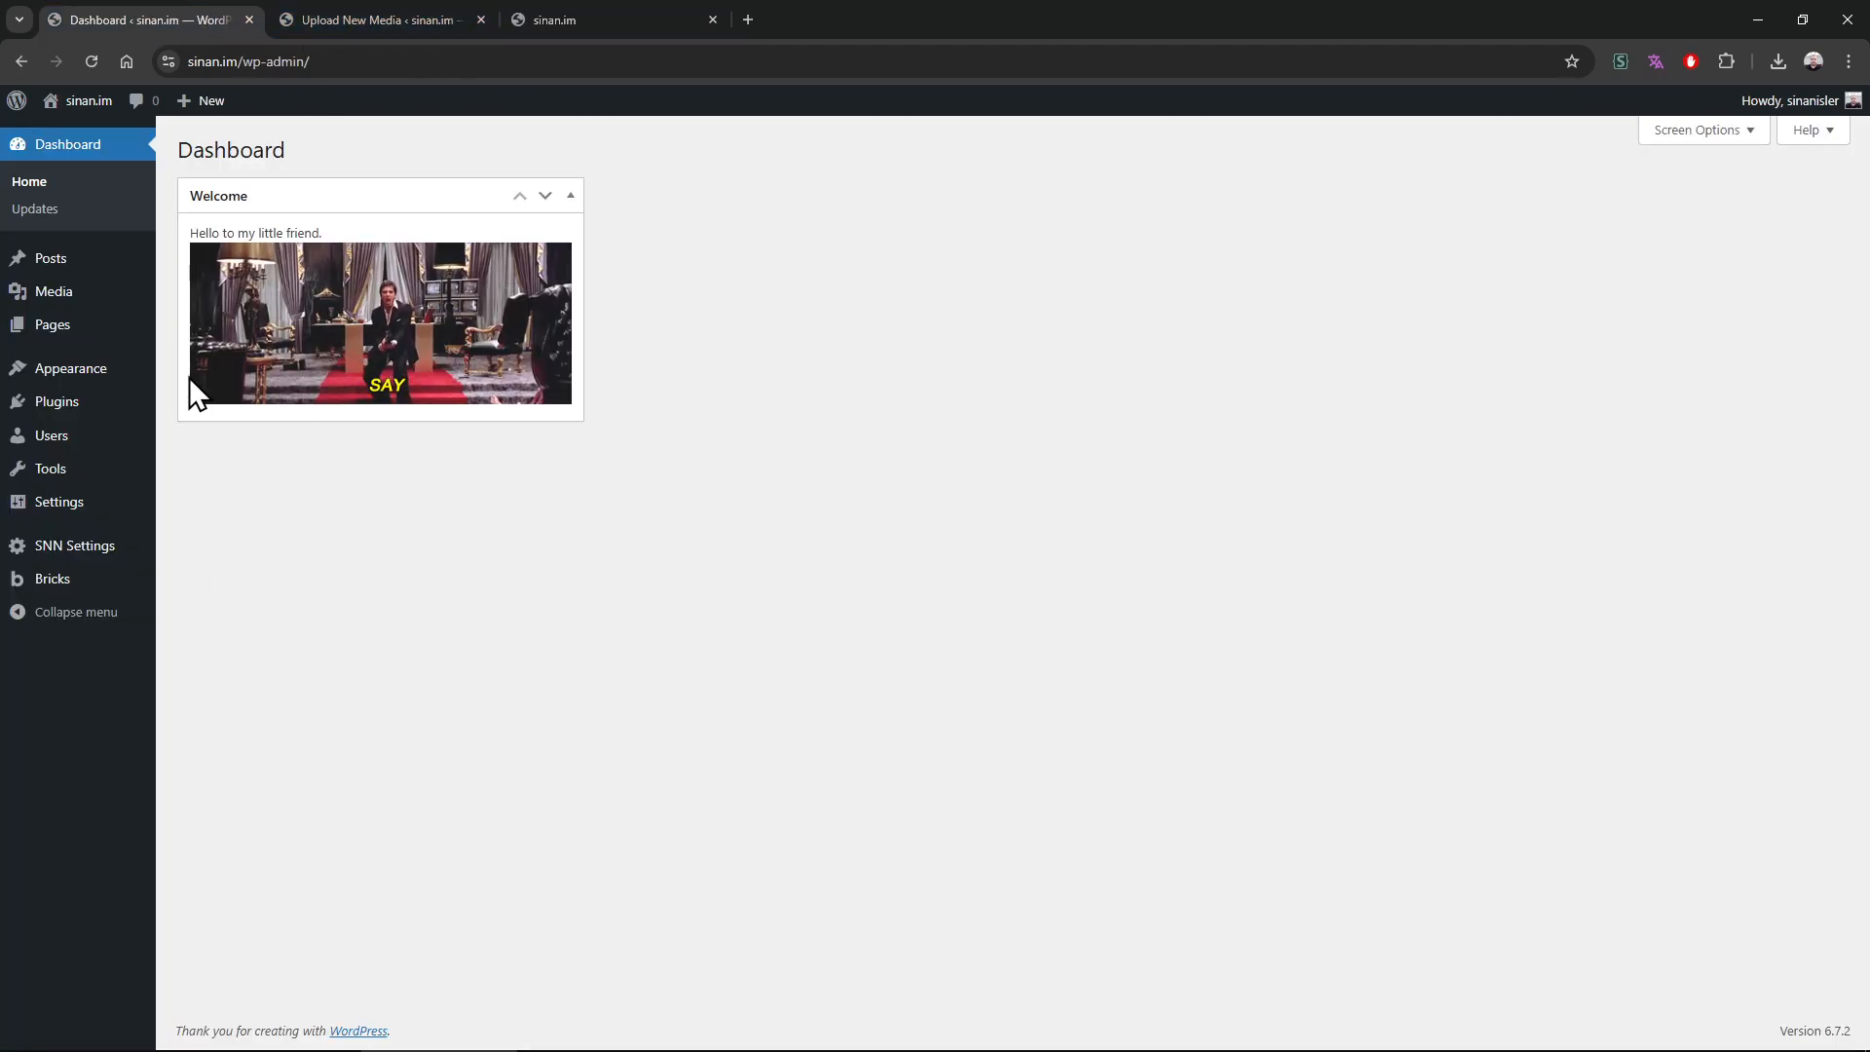
pyautogui.click(61, 327)
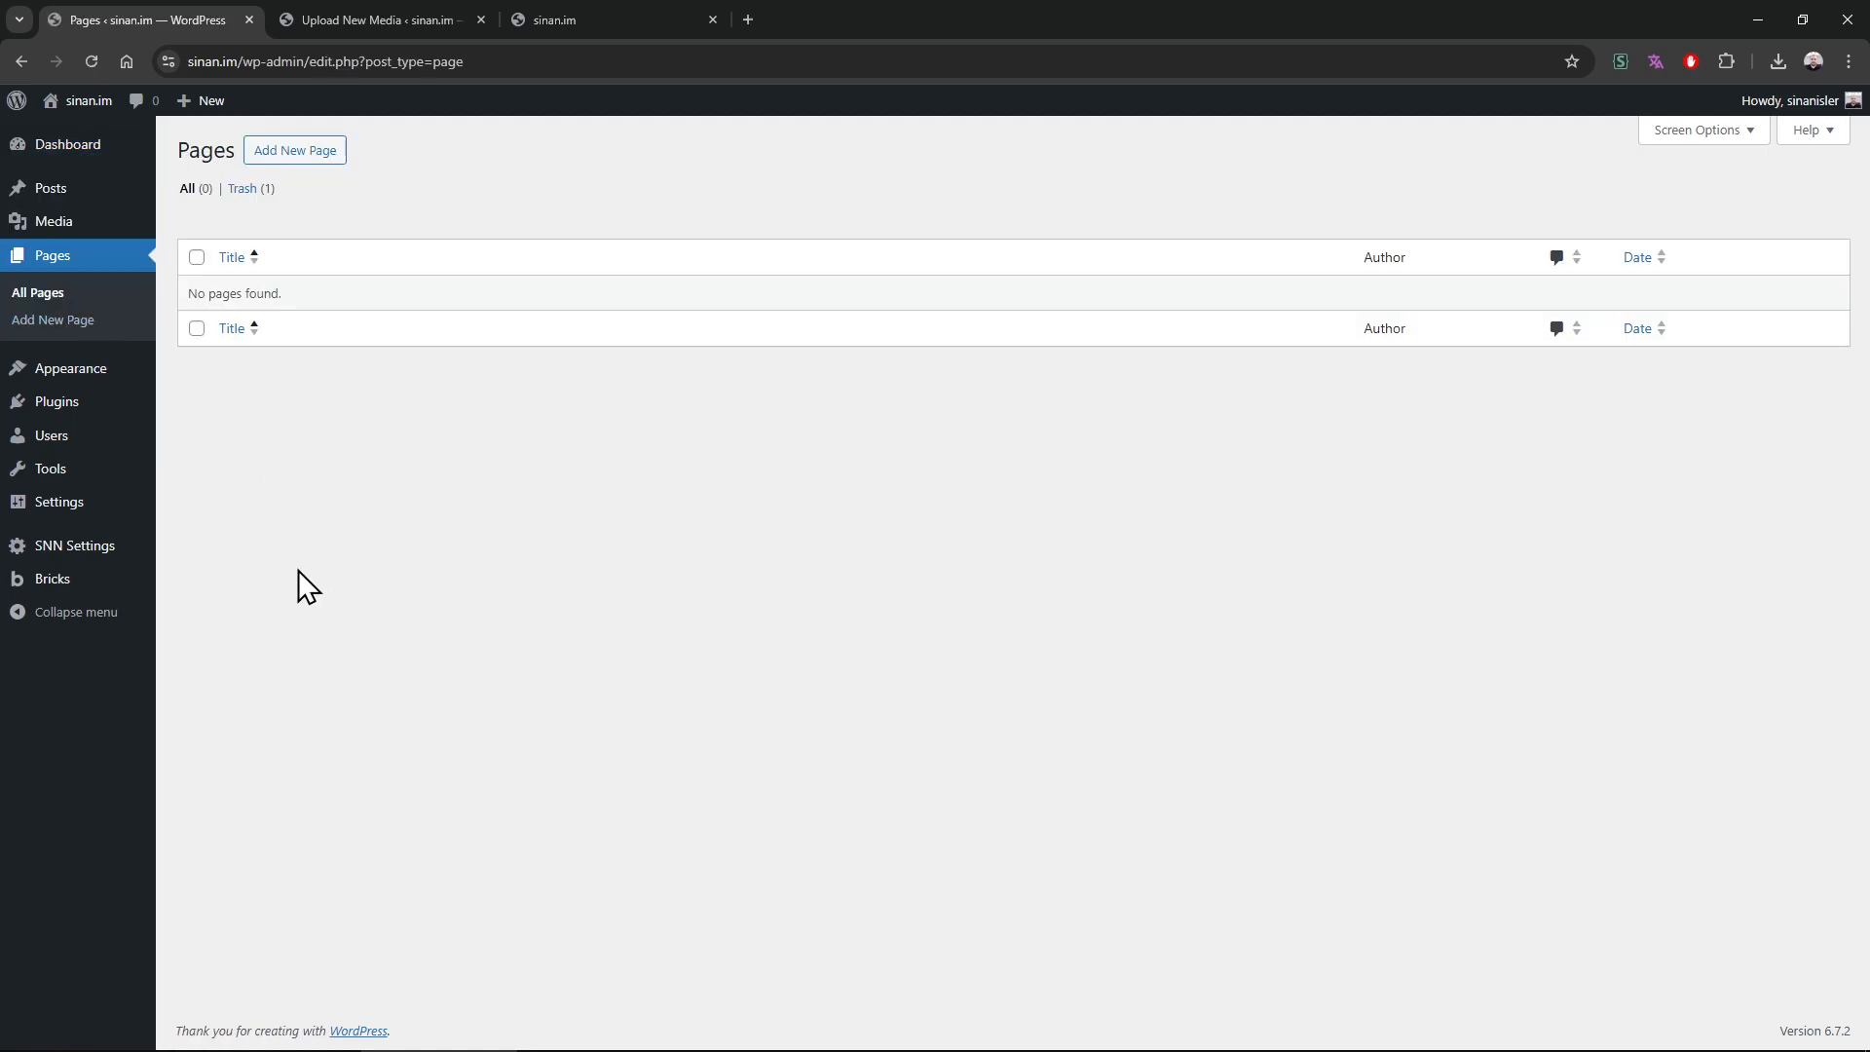
pyautogui.moveTo(121, 581)
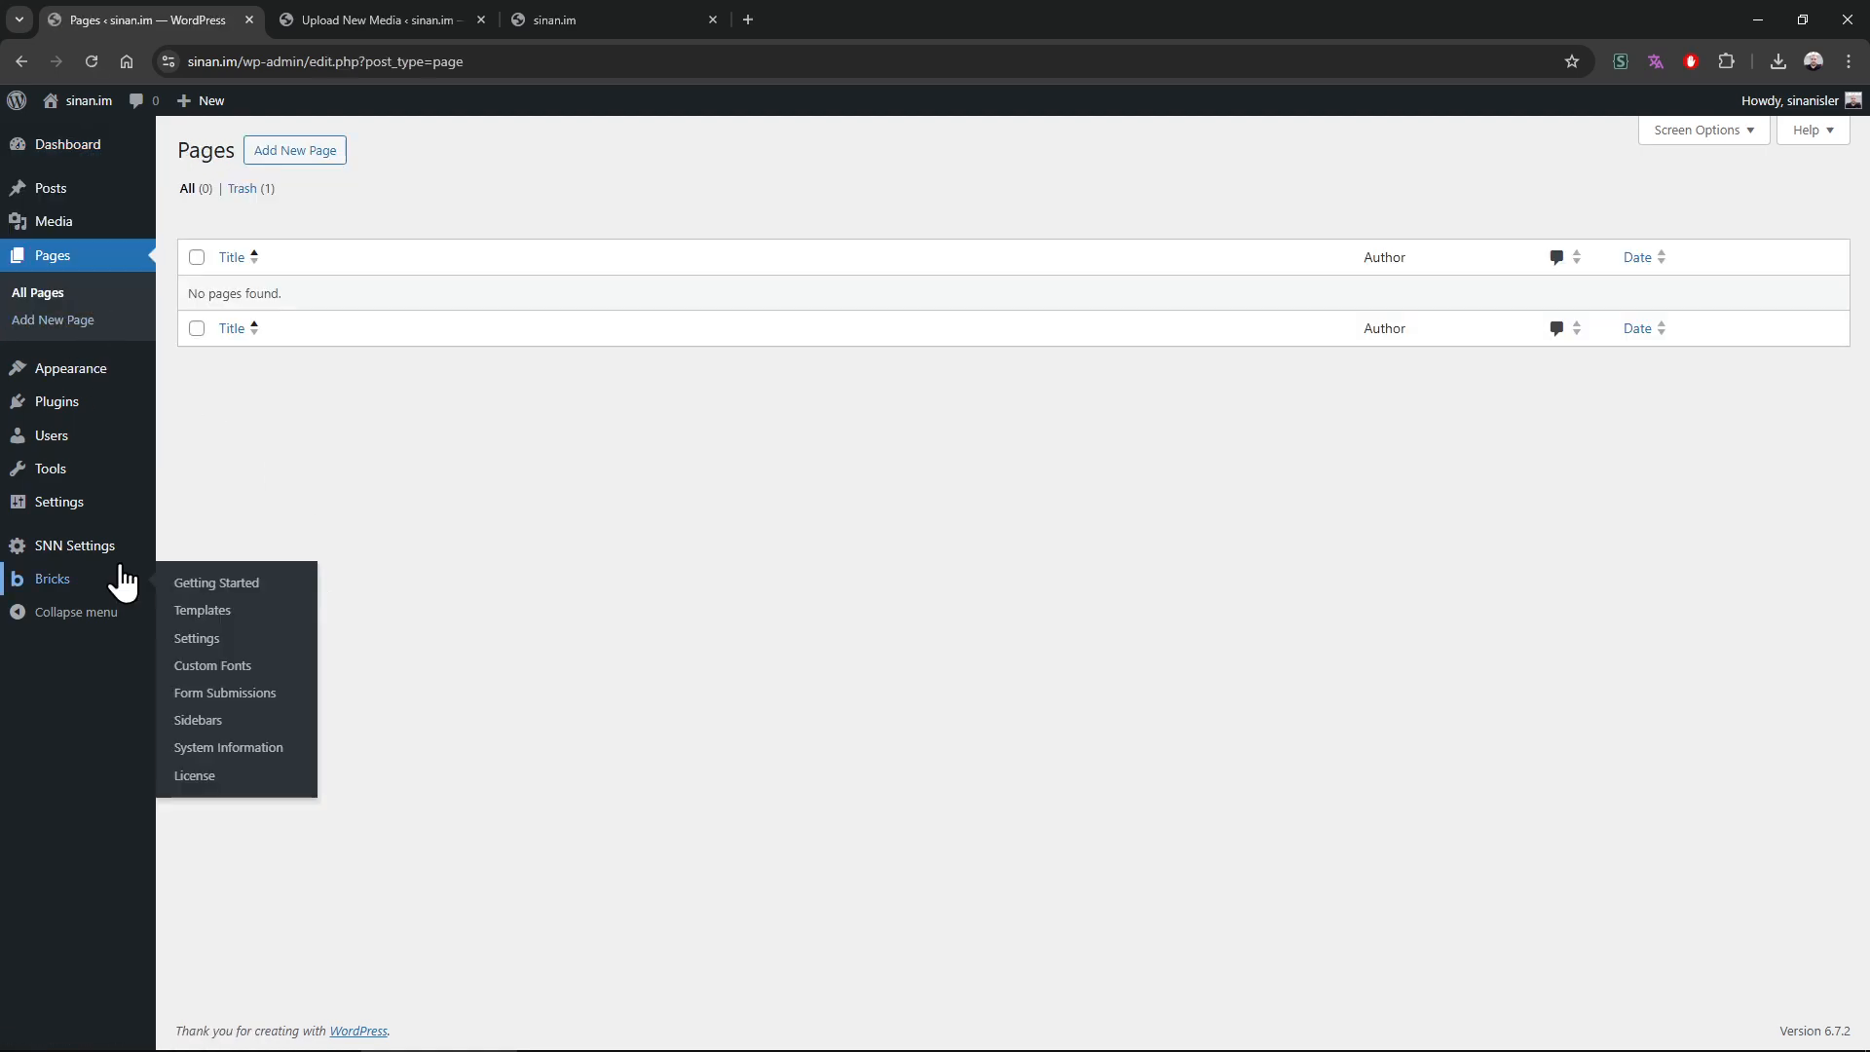
pyautogui.click(226, 612)
pyautogui.click(386, 152)
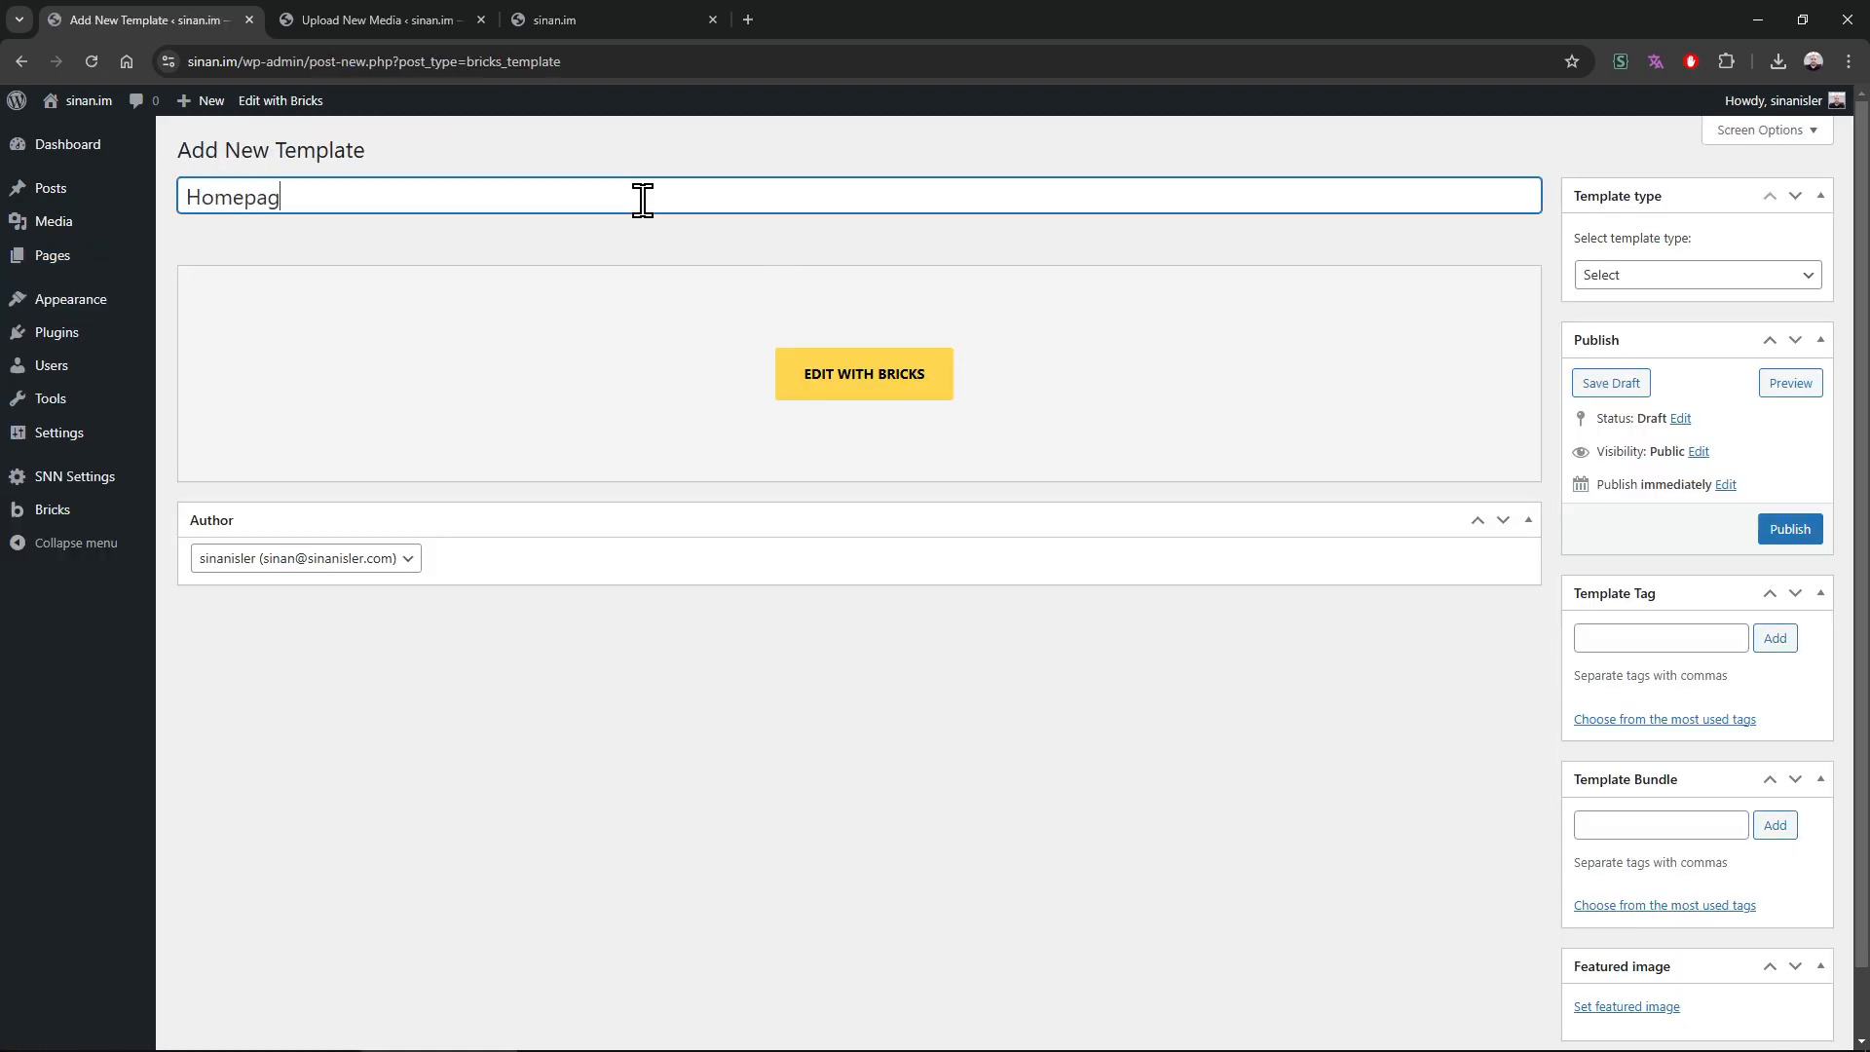
# Publish the Homepage template with the type Single and open it for editing with Bricks
pyautogui.click(1718, 277)
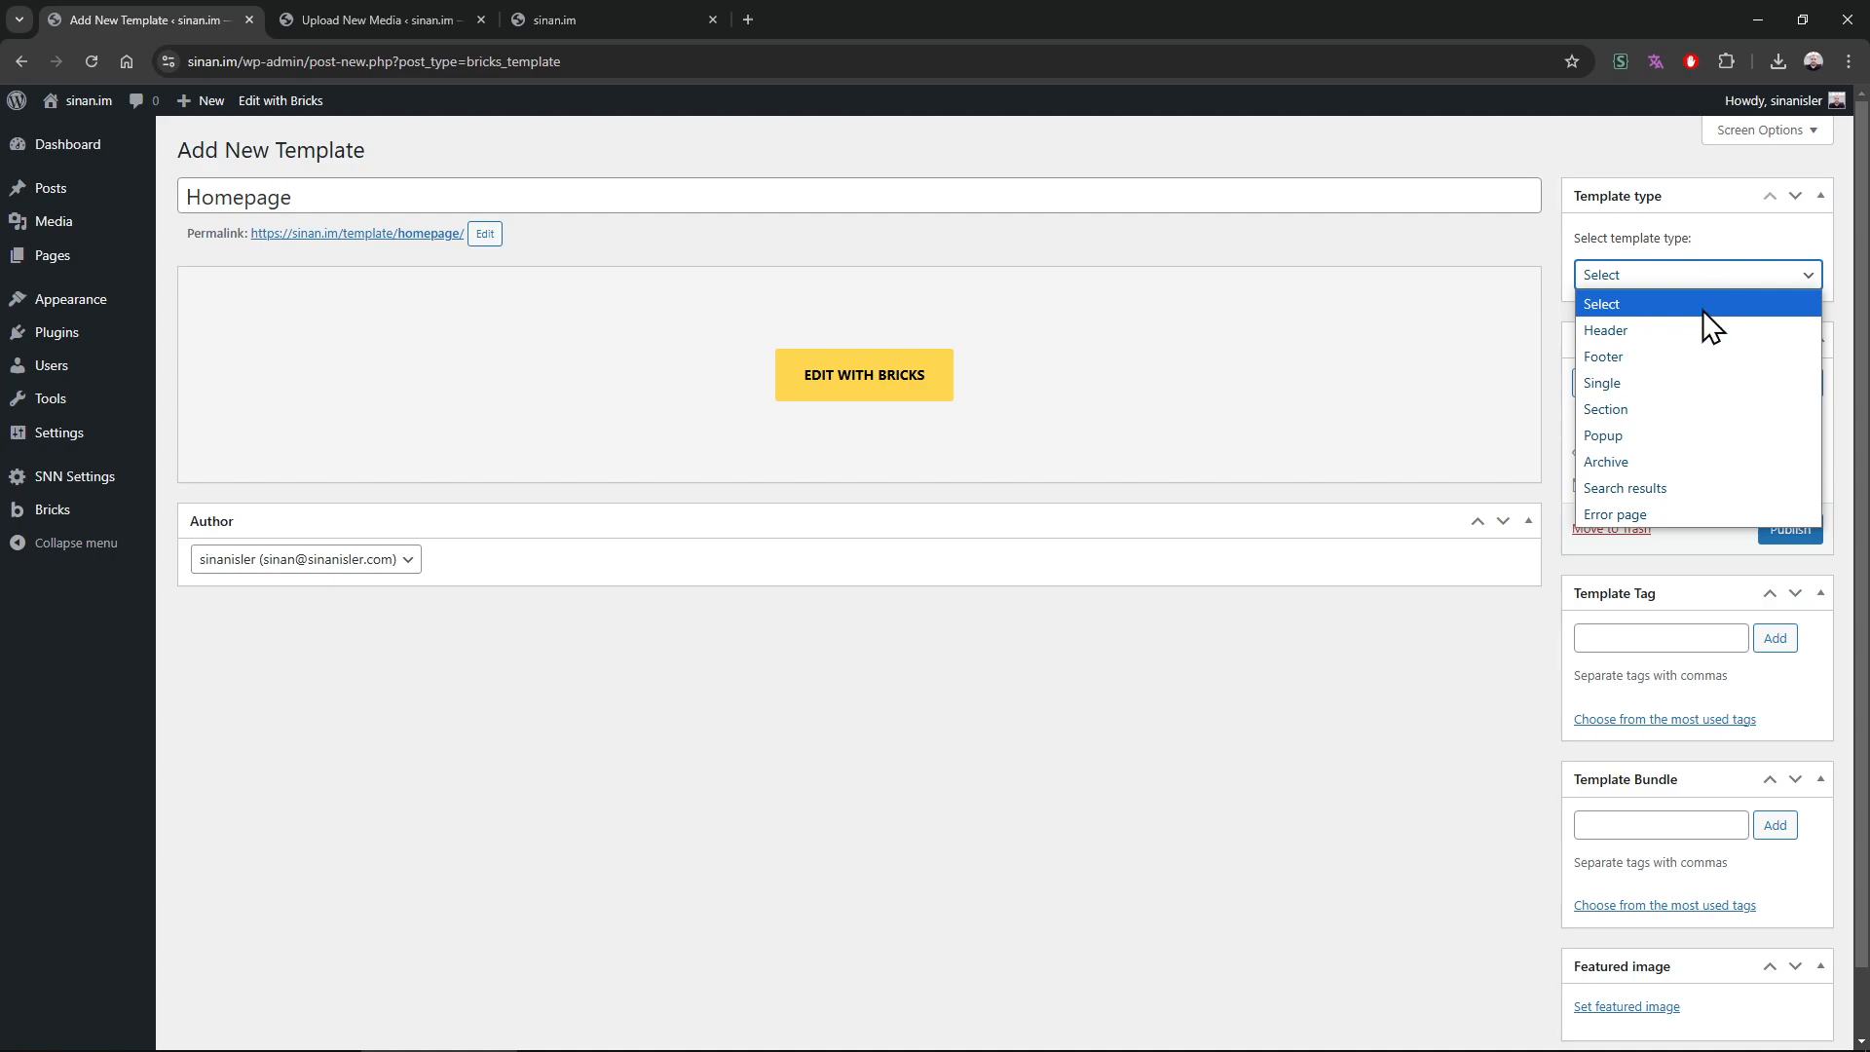
pyautogui.click(1658, 417)
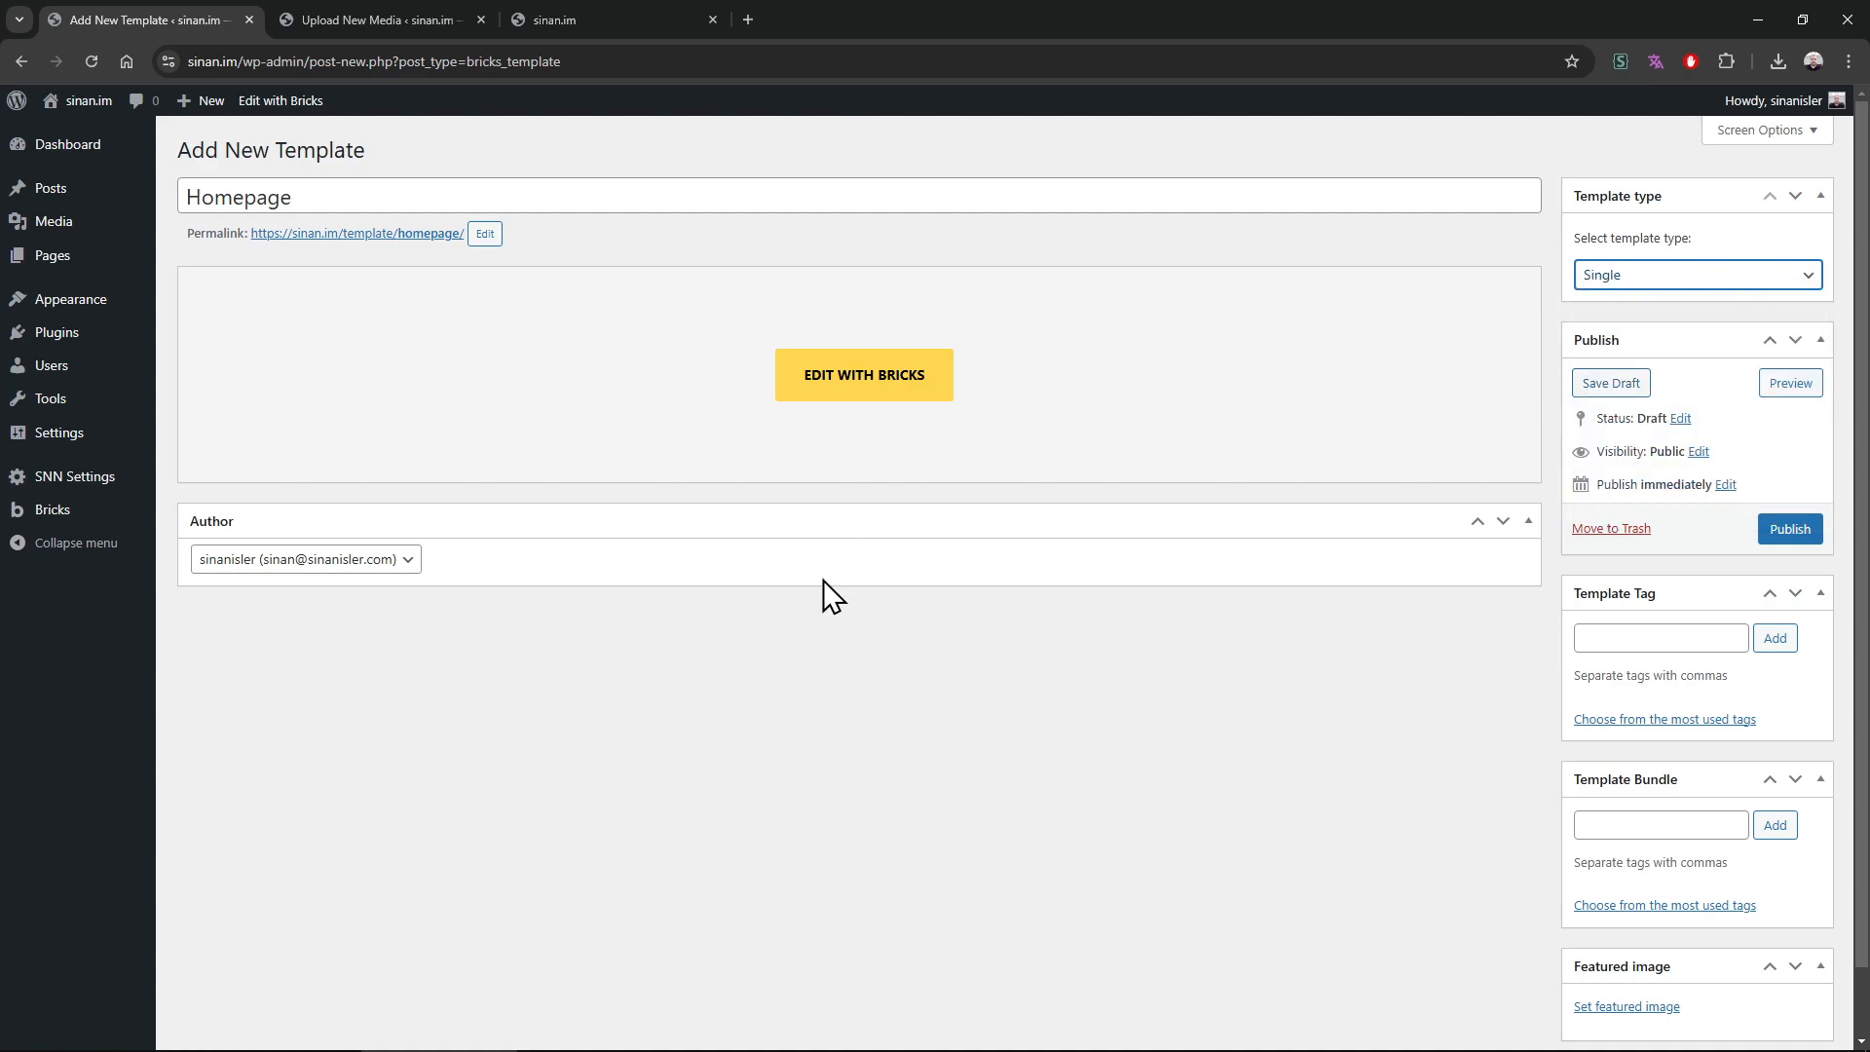
pyautogui.click(1791, 534)
pyautogui.click(867, 432)
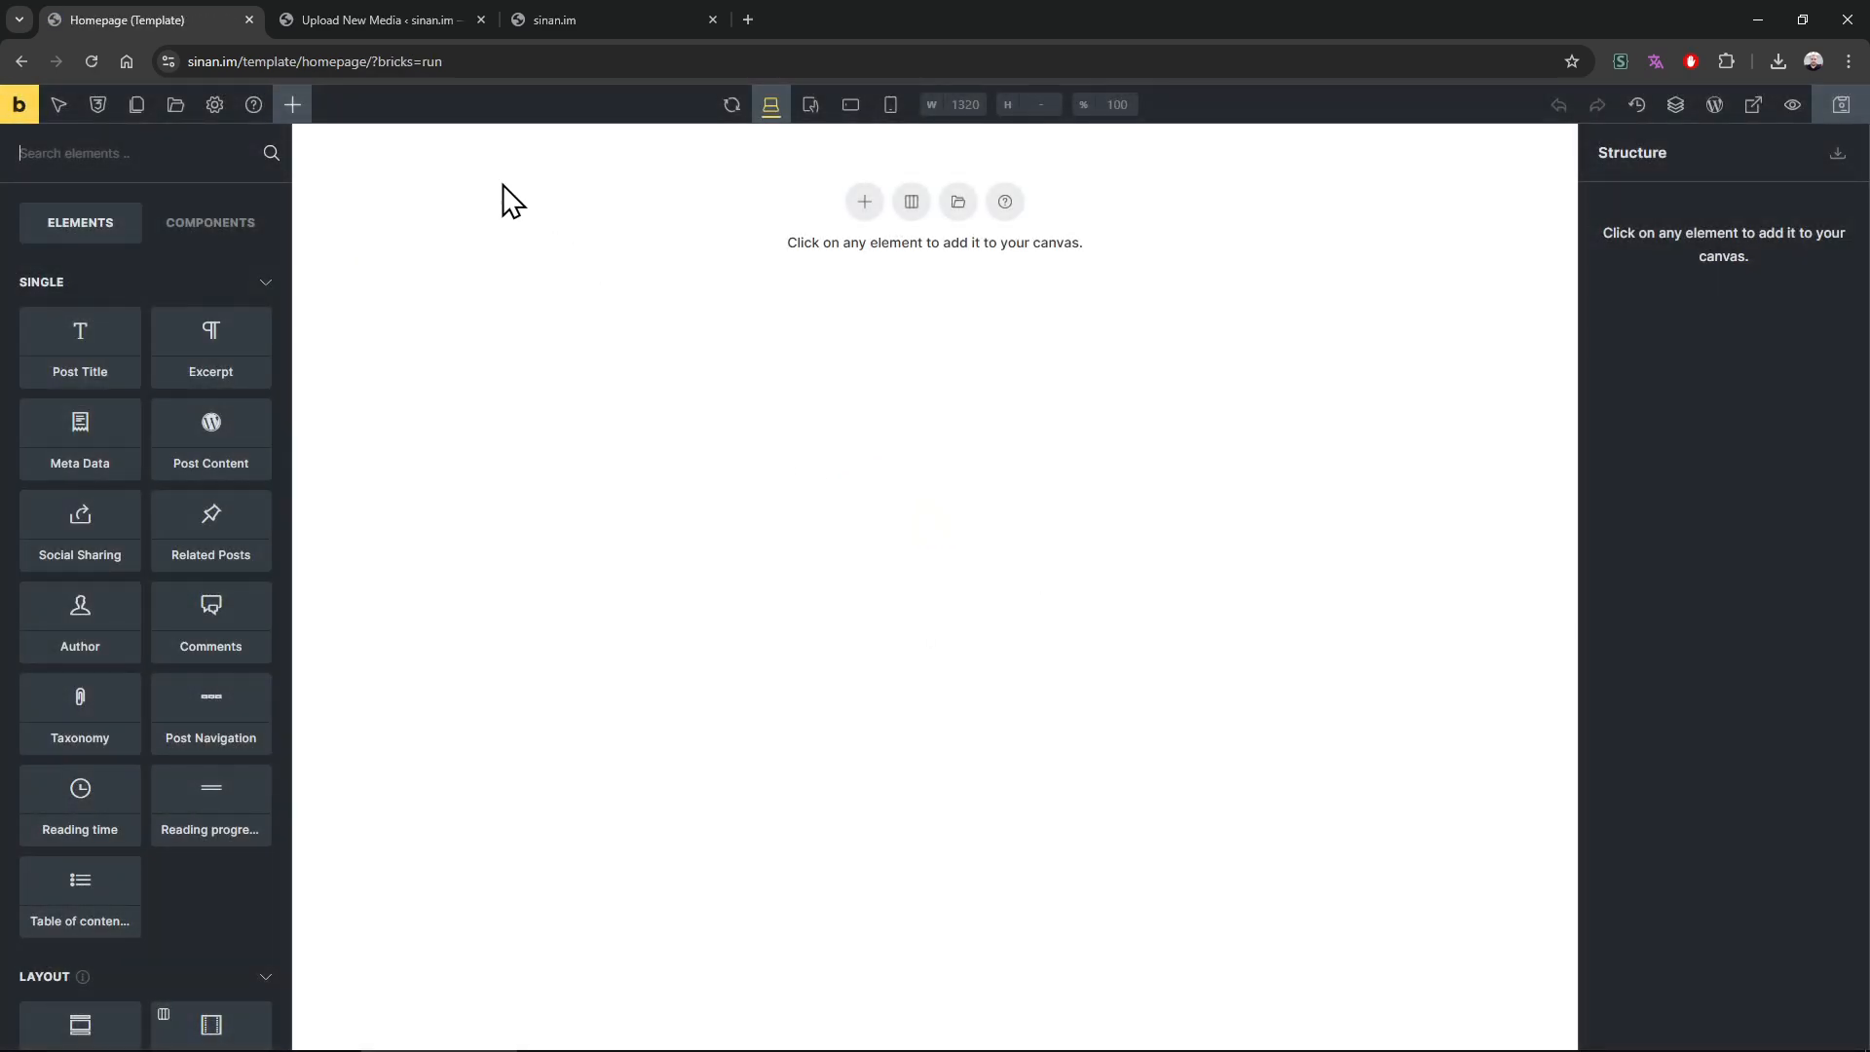
# Add a section to the empty Homepage template and set its height to 100vh
pyautogui.click(865, 197)
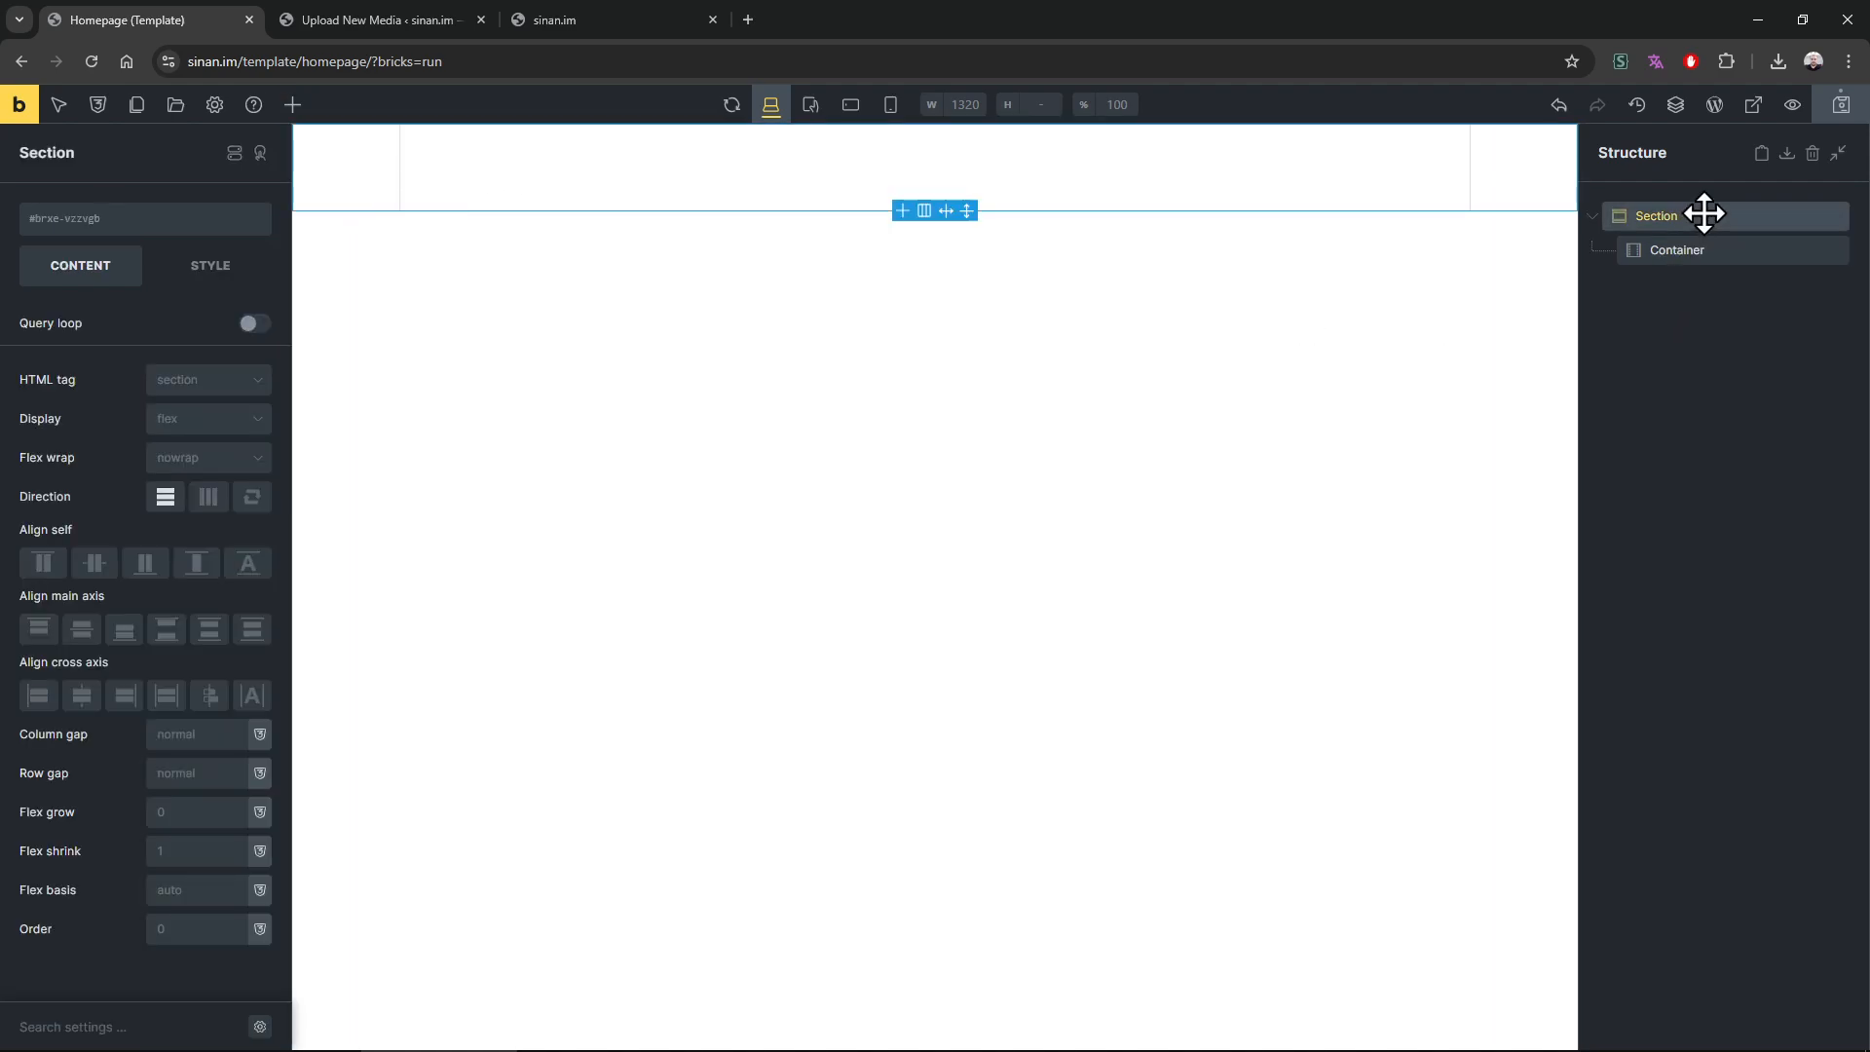
pyautogui.click(161, 265)
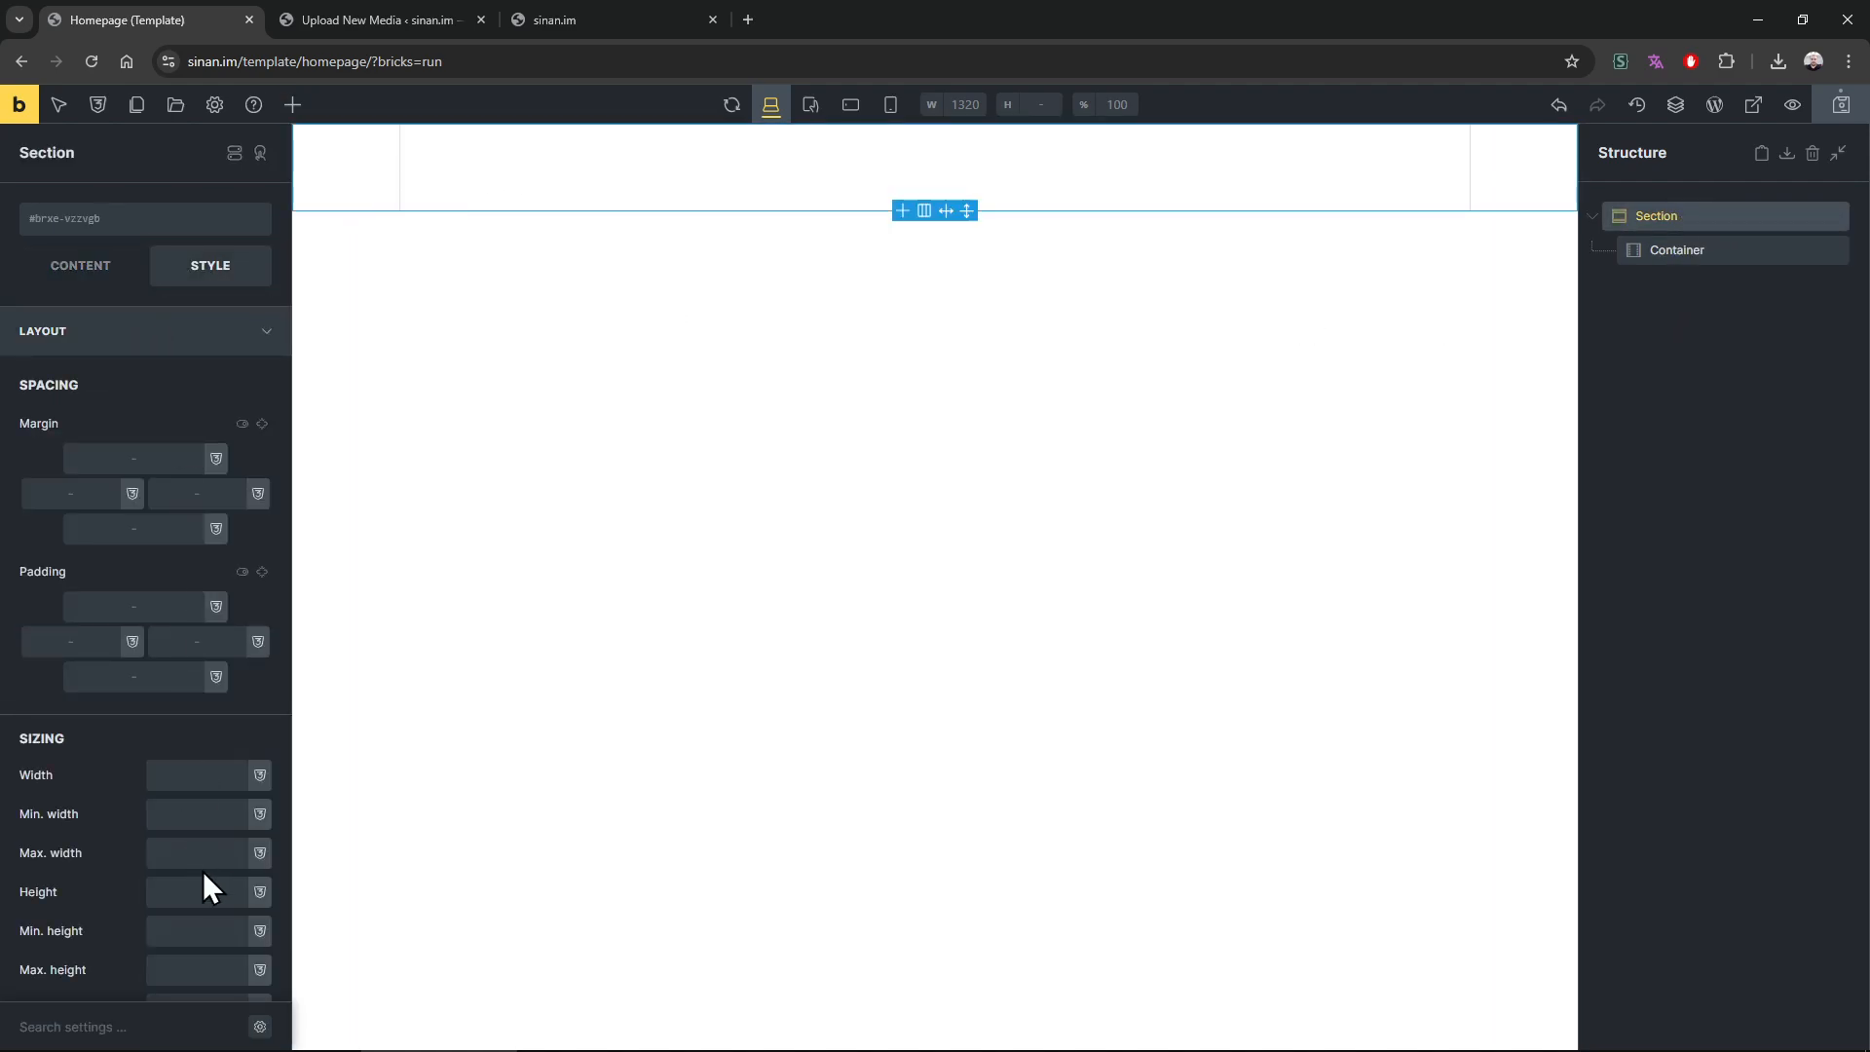
pyautogui.write('100vh')
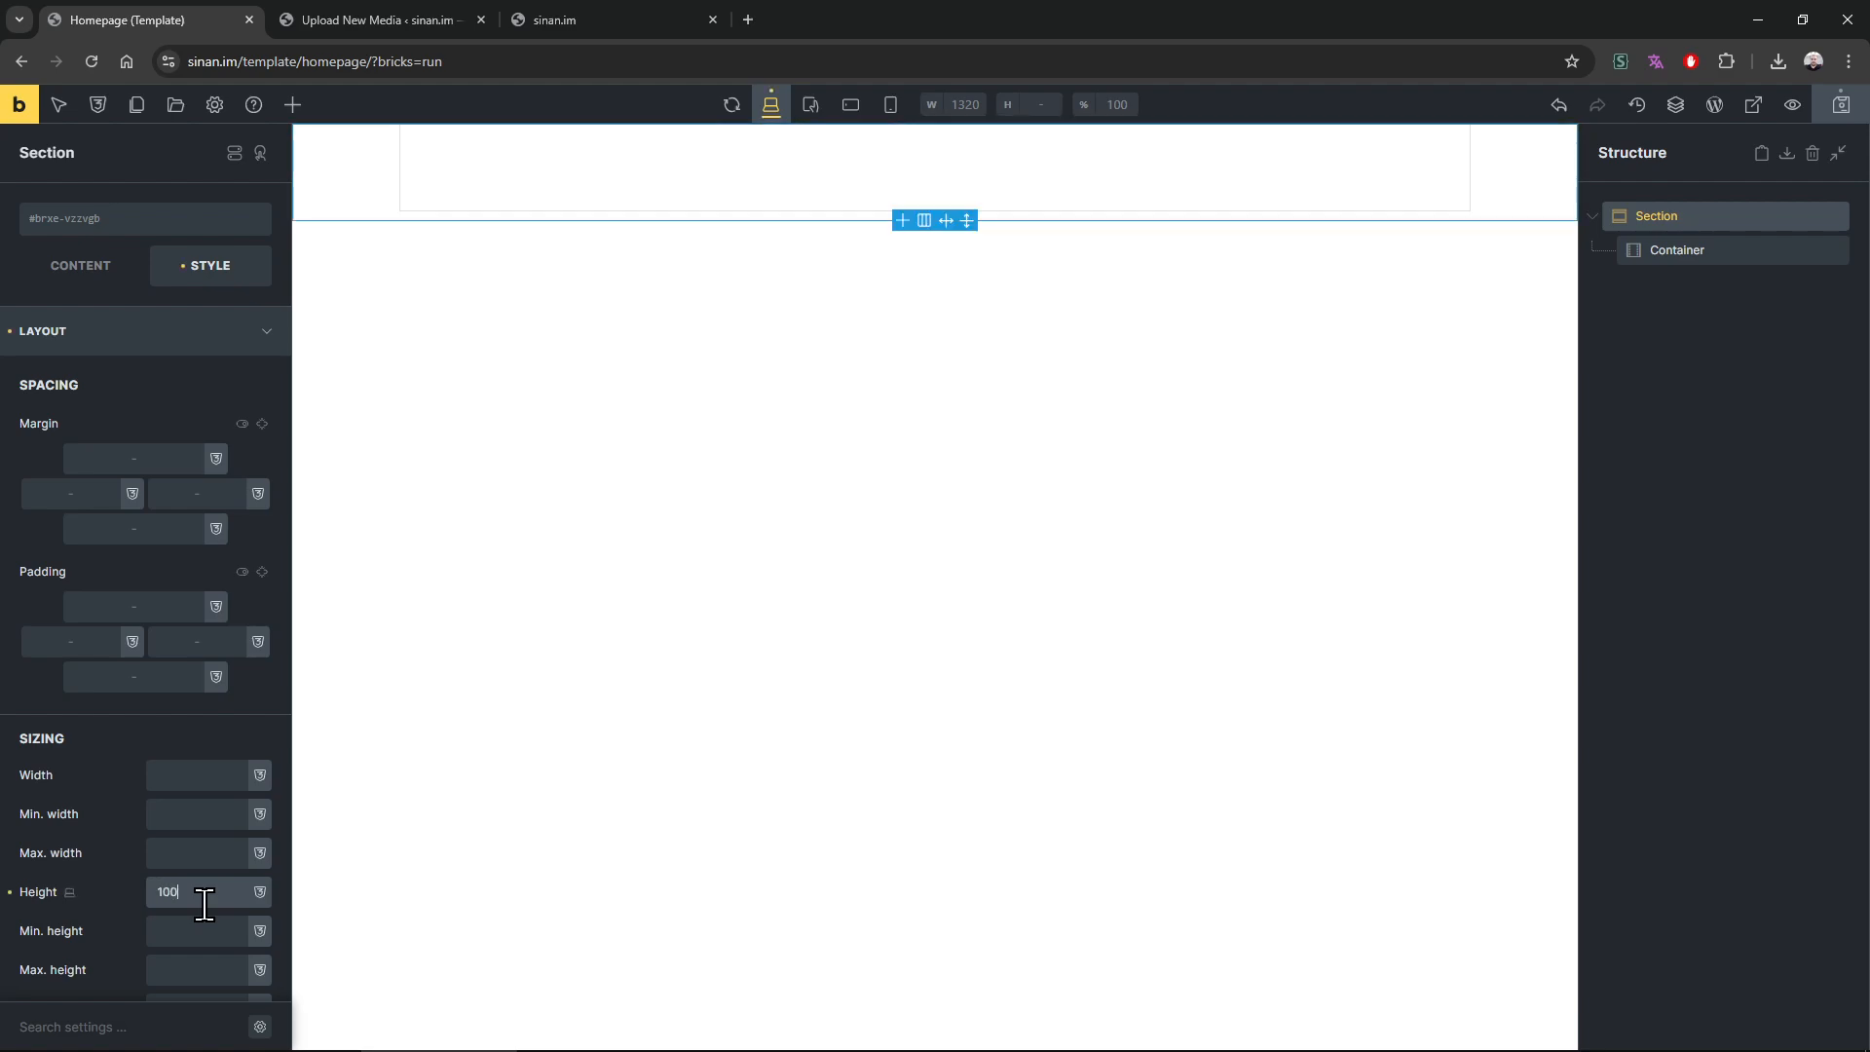
# Delete the container inside the section and allow the site's clipboard access
pyautogui.rightClick(1707, 252)
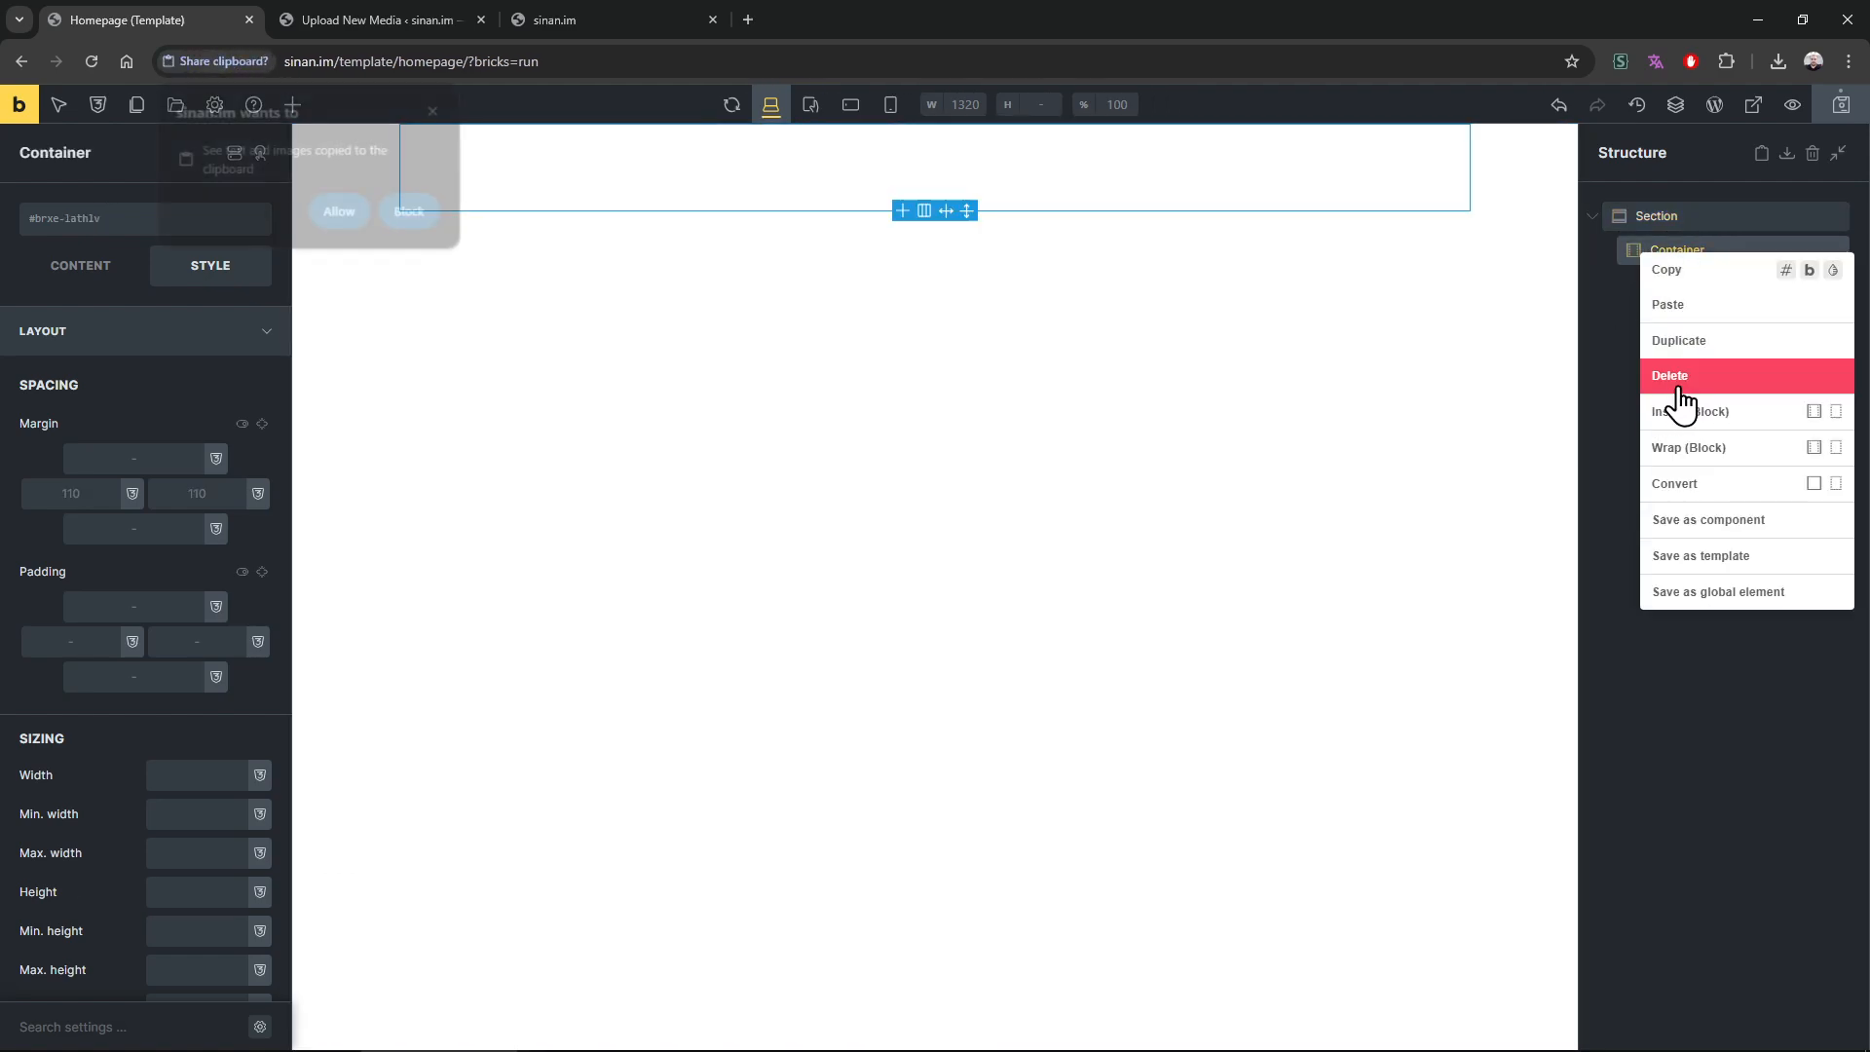
pyautogui.click(1565, 375)
pyautogui.click(338, 209)
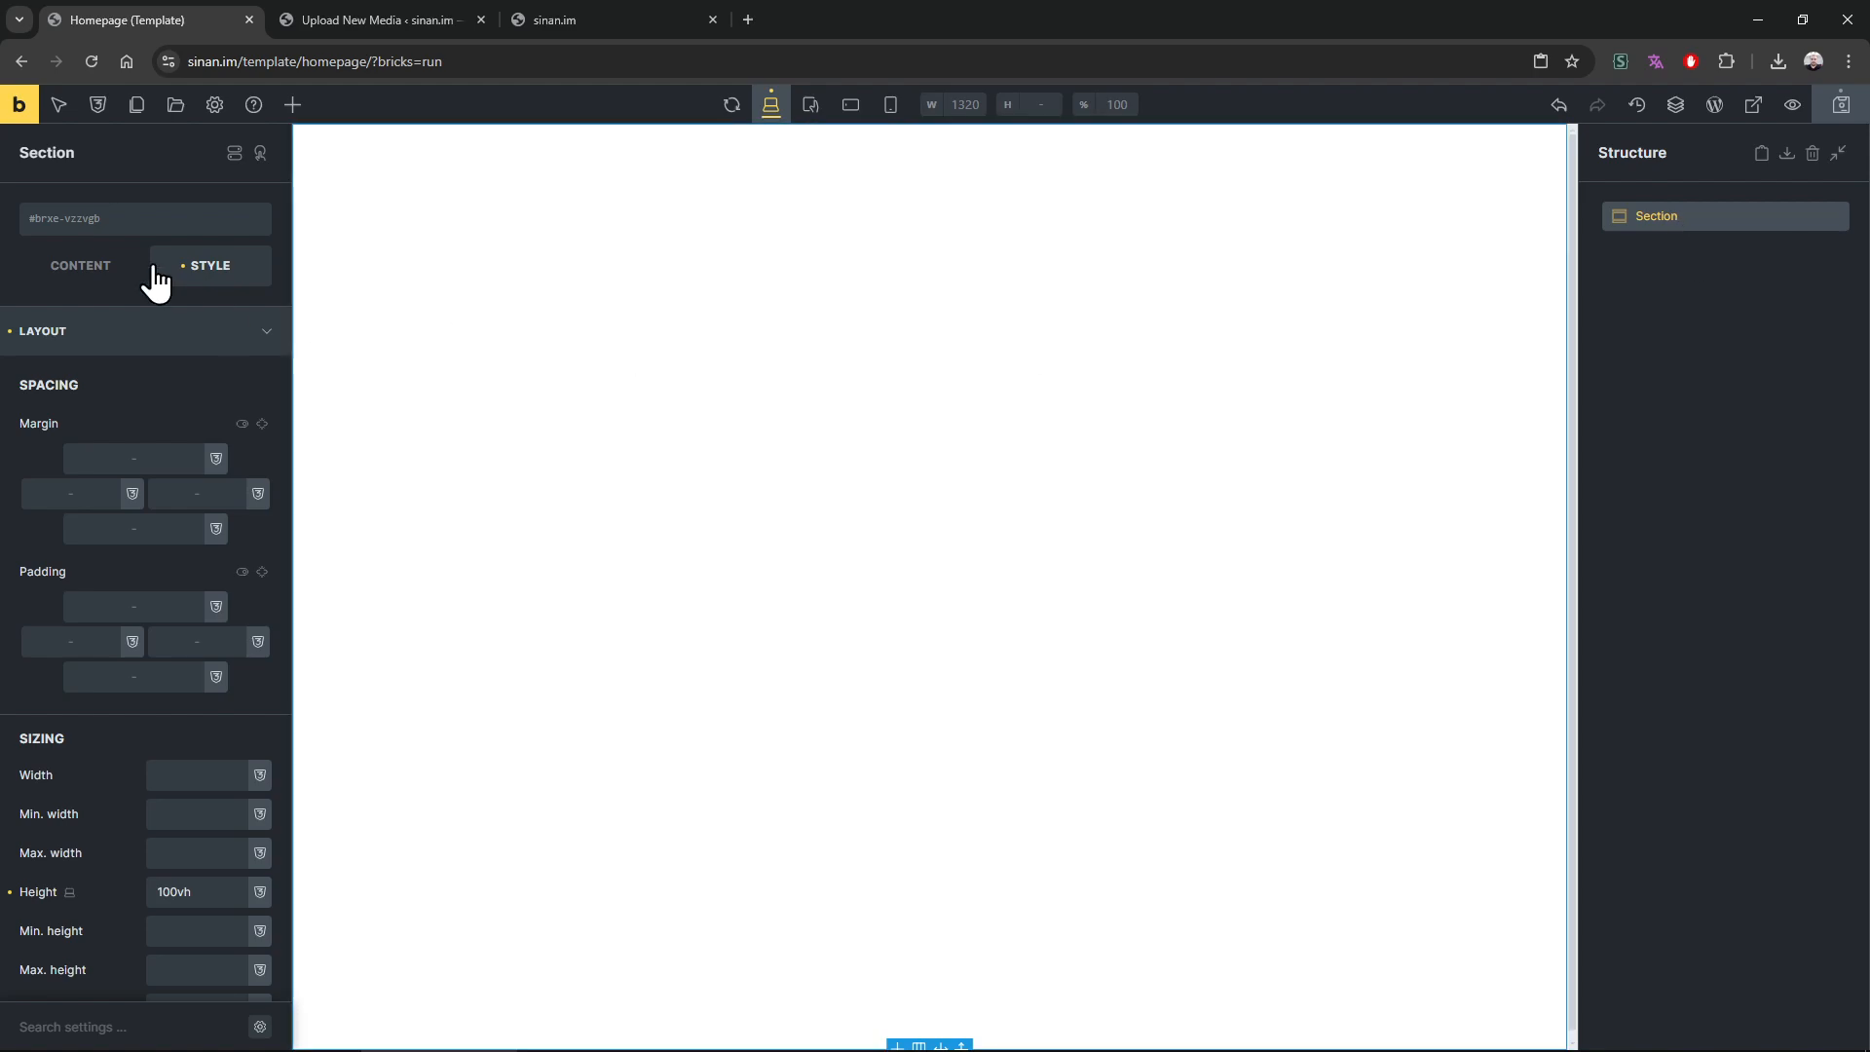
# Set the section's background image to sinanisler-wordpress-library-wide-2.webp from the media library and save the template
pyautogui.click(86, 334)
pyautogui.click(148, 430)
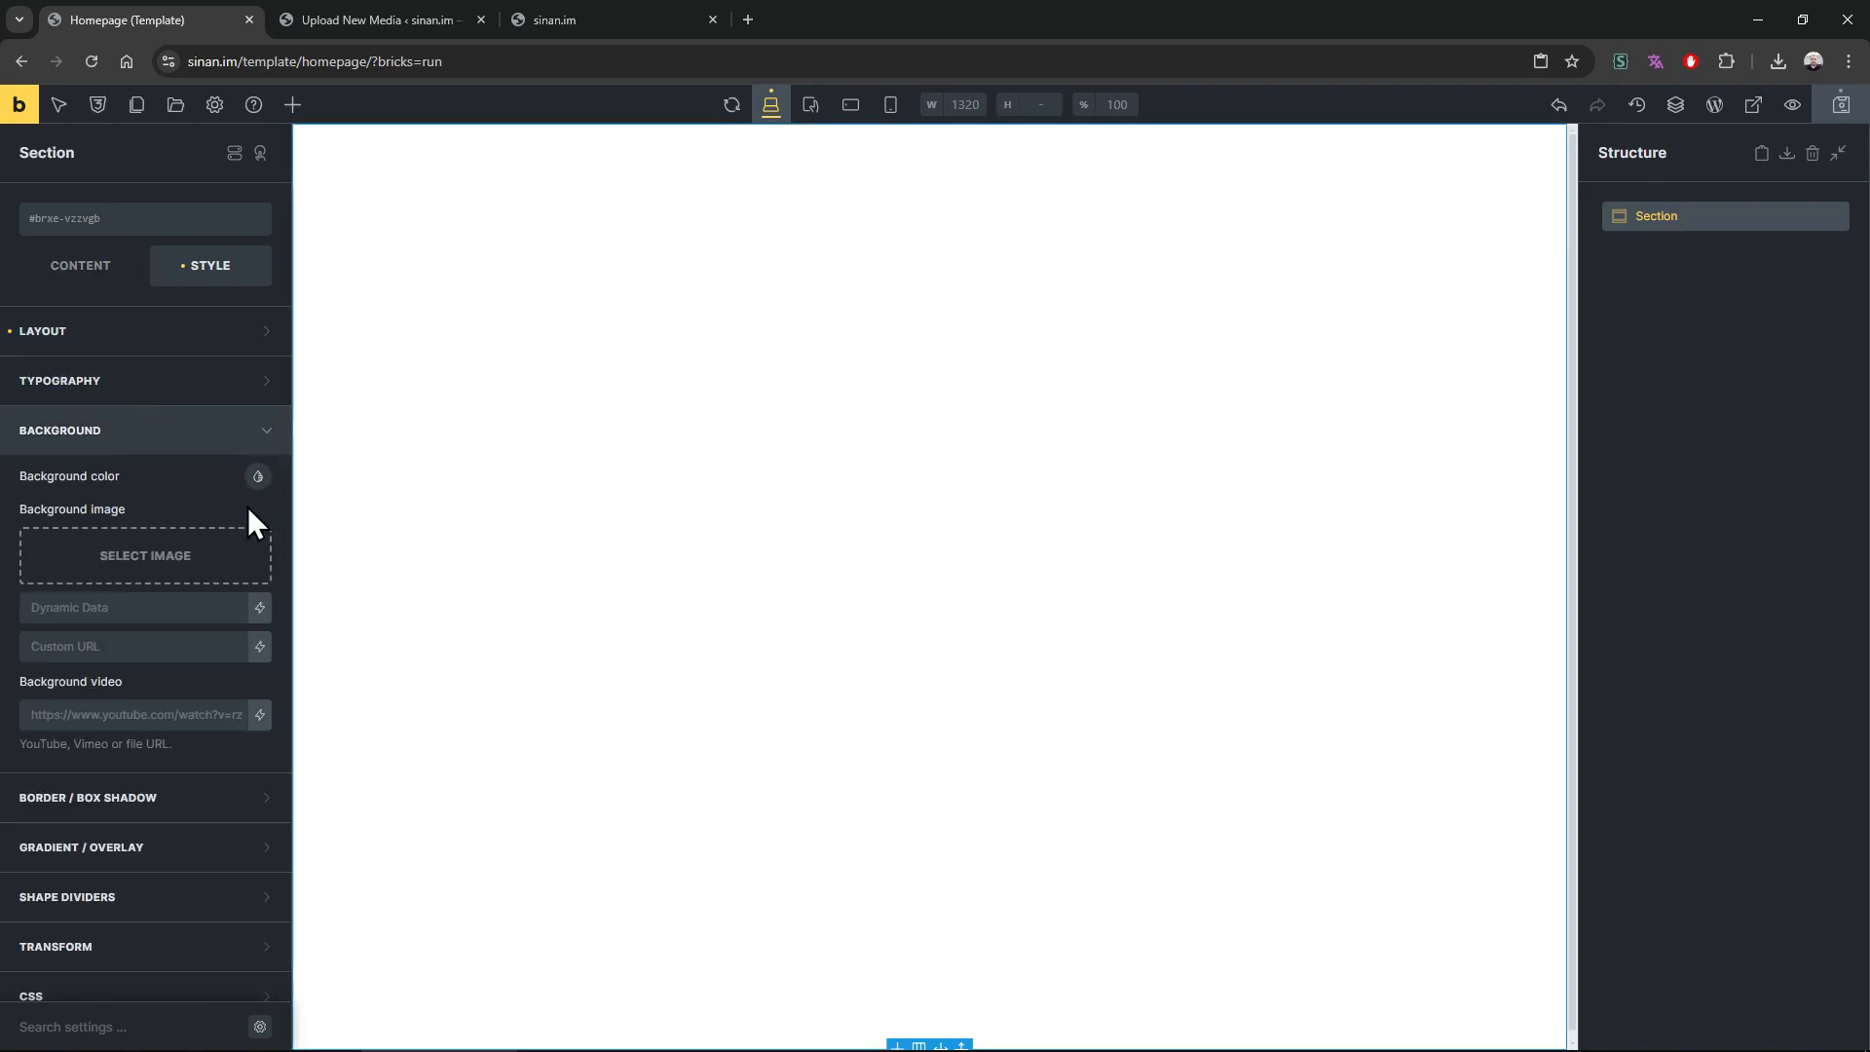
pyautogui.click(151, 560)
pyautogui.click(173, 180)
pyautogui.click(115, 341)
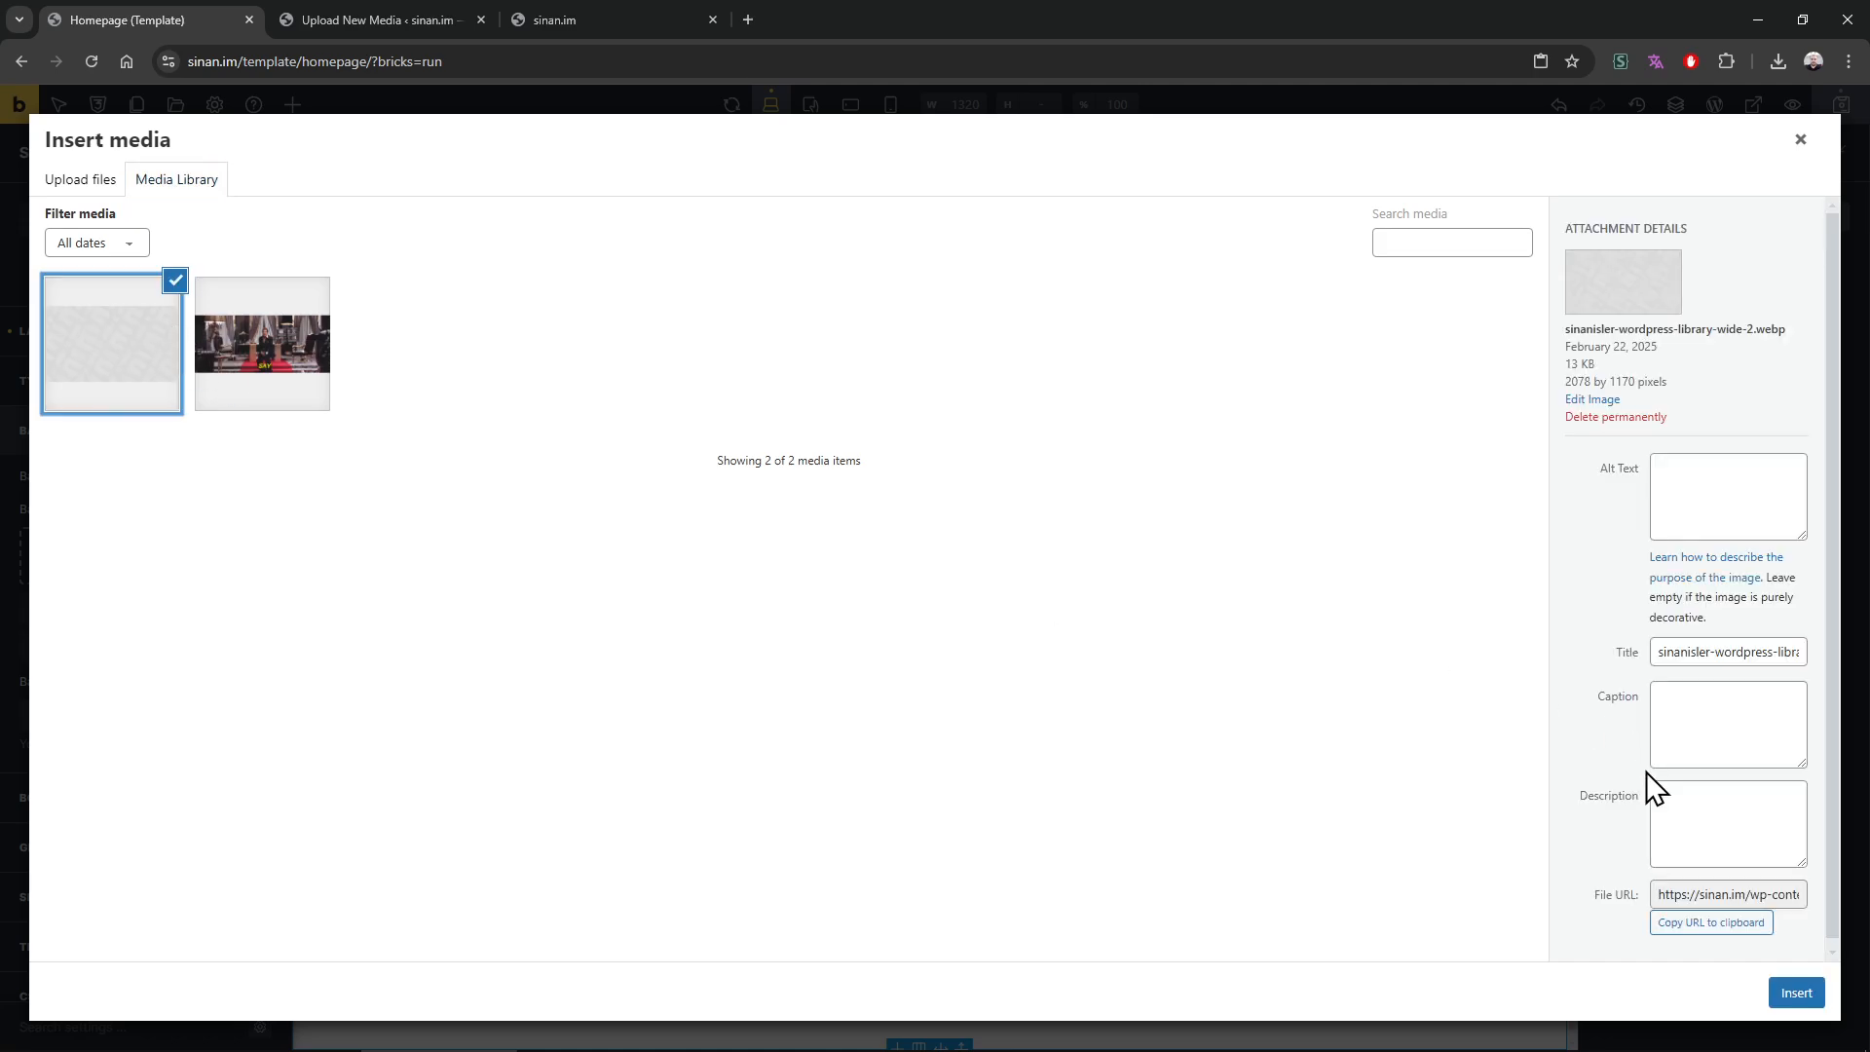
pyautogui.click(1796, 993)
pyautogui.click(1841, 105)
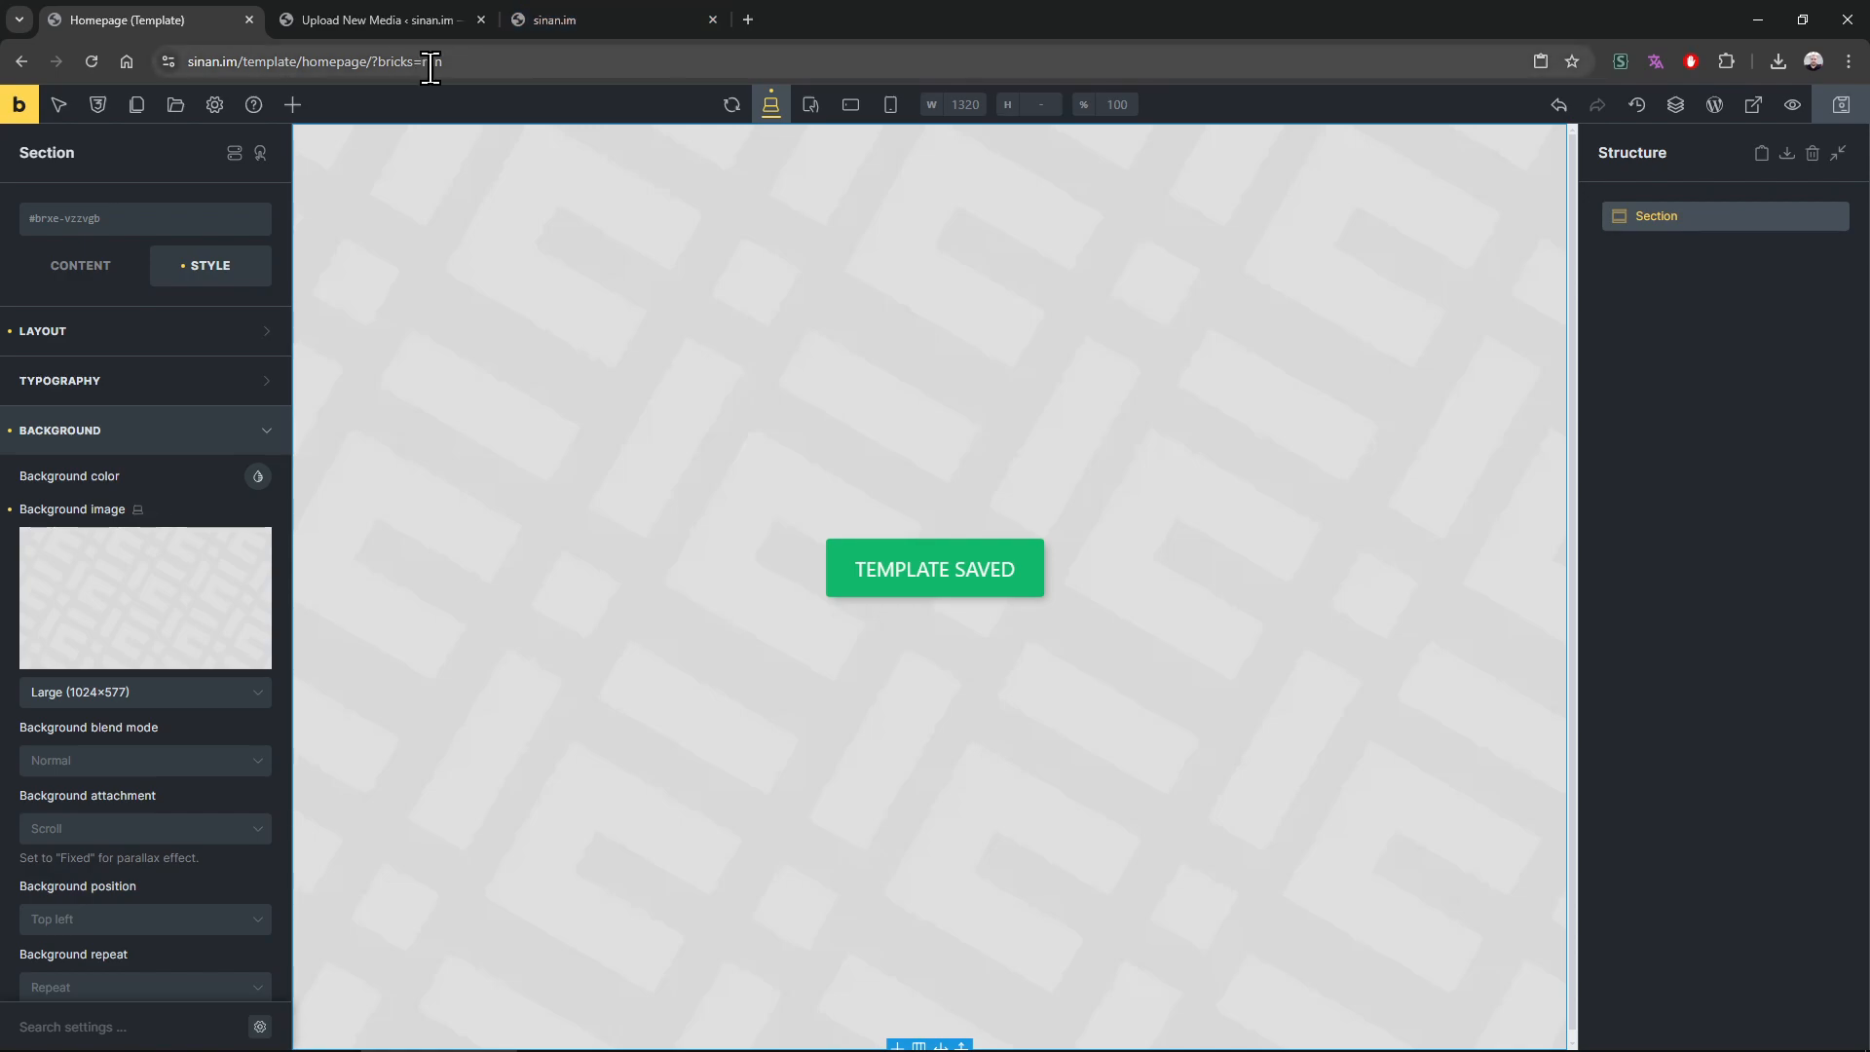
# Open the sinan.im front page in a new tab, correcting the template URL, and close the leftover page-not-found tab
pyautogui.click(59, 105)
pyautogui.moveTo(303, 61); pyautogui.dragTo(1030, 113)
pyautogui.press('BackSpace')
pyautogui.press('Return')
pyautogui.click(272, 59)
pyautogui.hotkey('alt', 'Return')
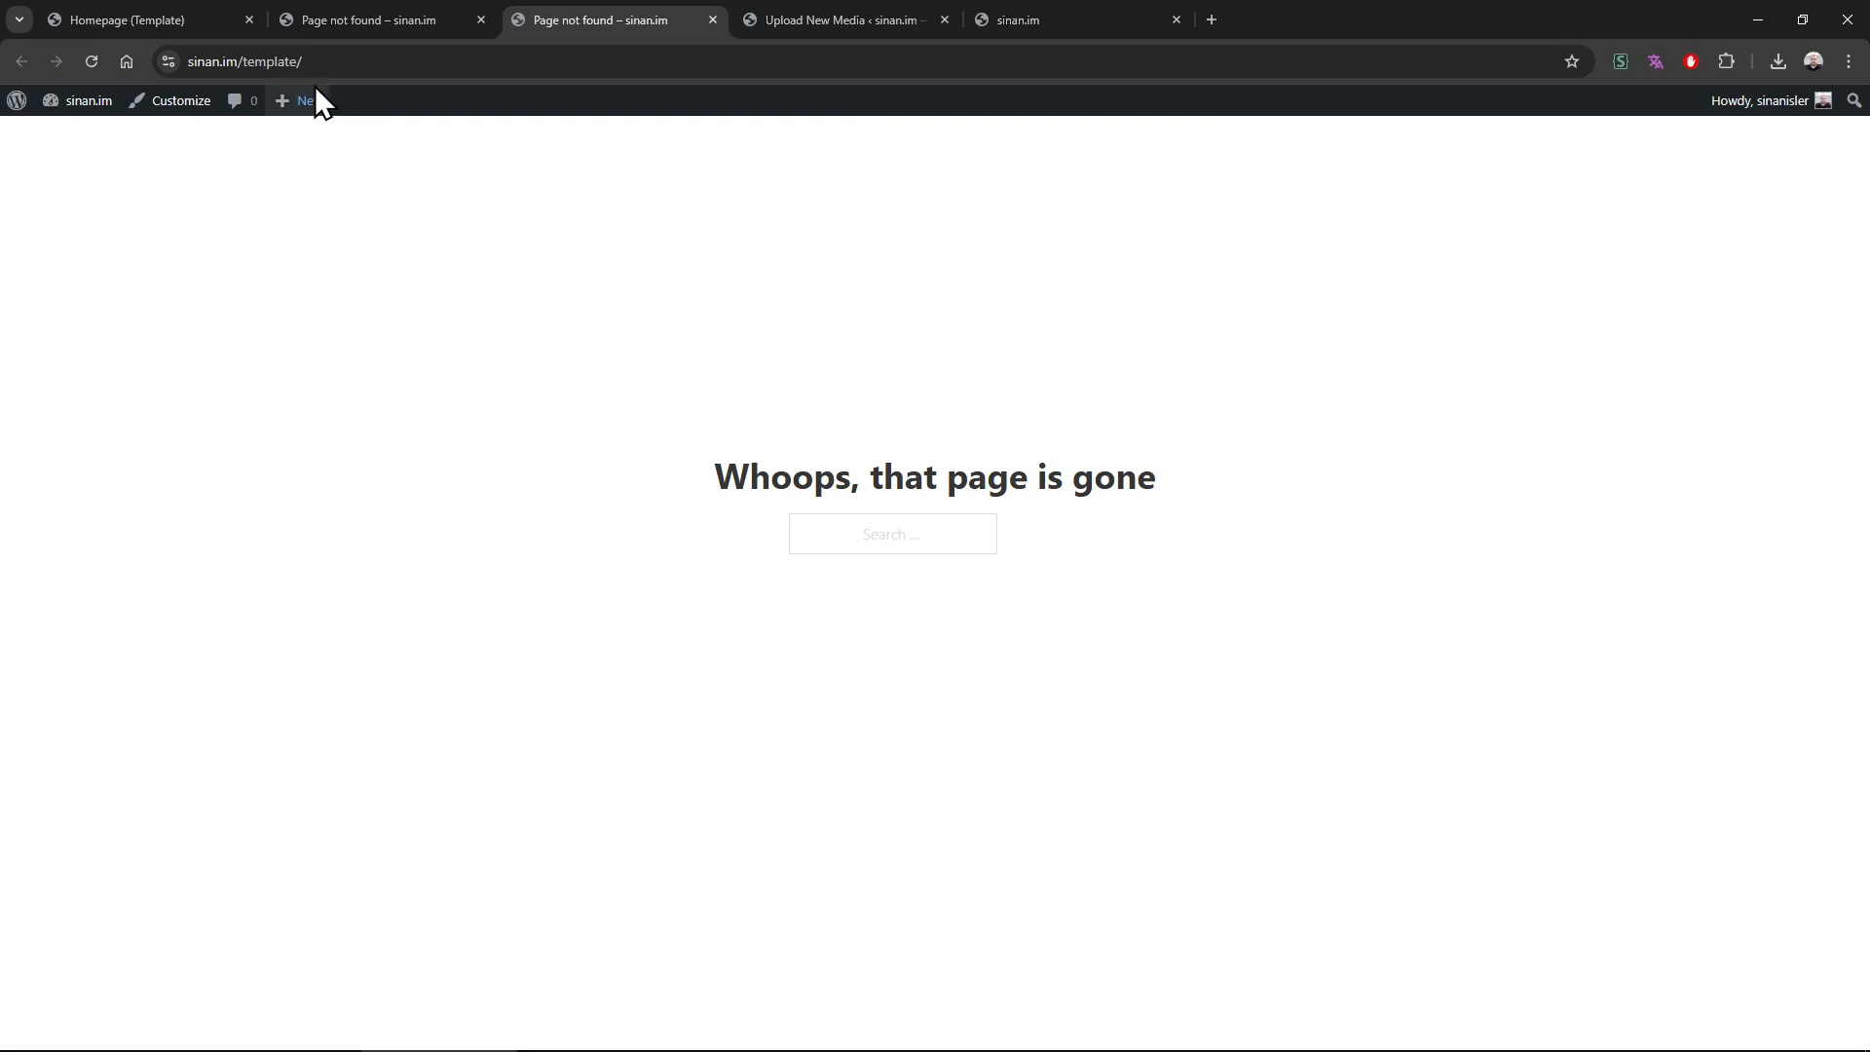
pyautogui.moveTo(243, 62); pyautogui.dragTo(470, 86)
pyautogui.press('BackSpace')
pyautogui.press('Return')
pyautogui.click(350, 20)
pyautogui.hotkey('ctrl', 'w')
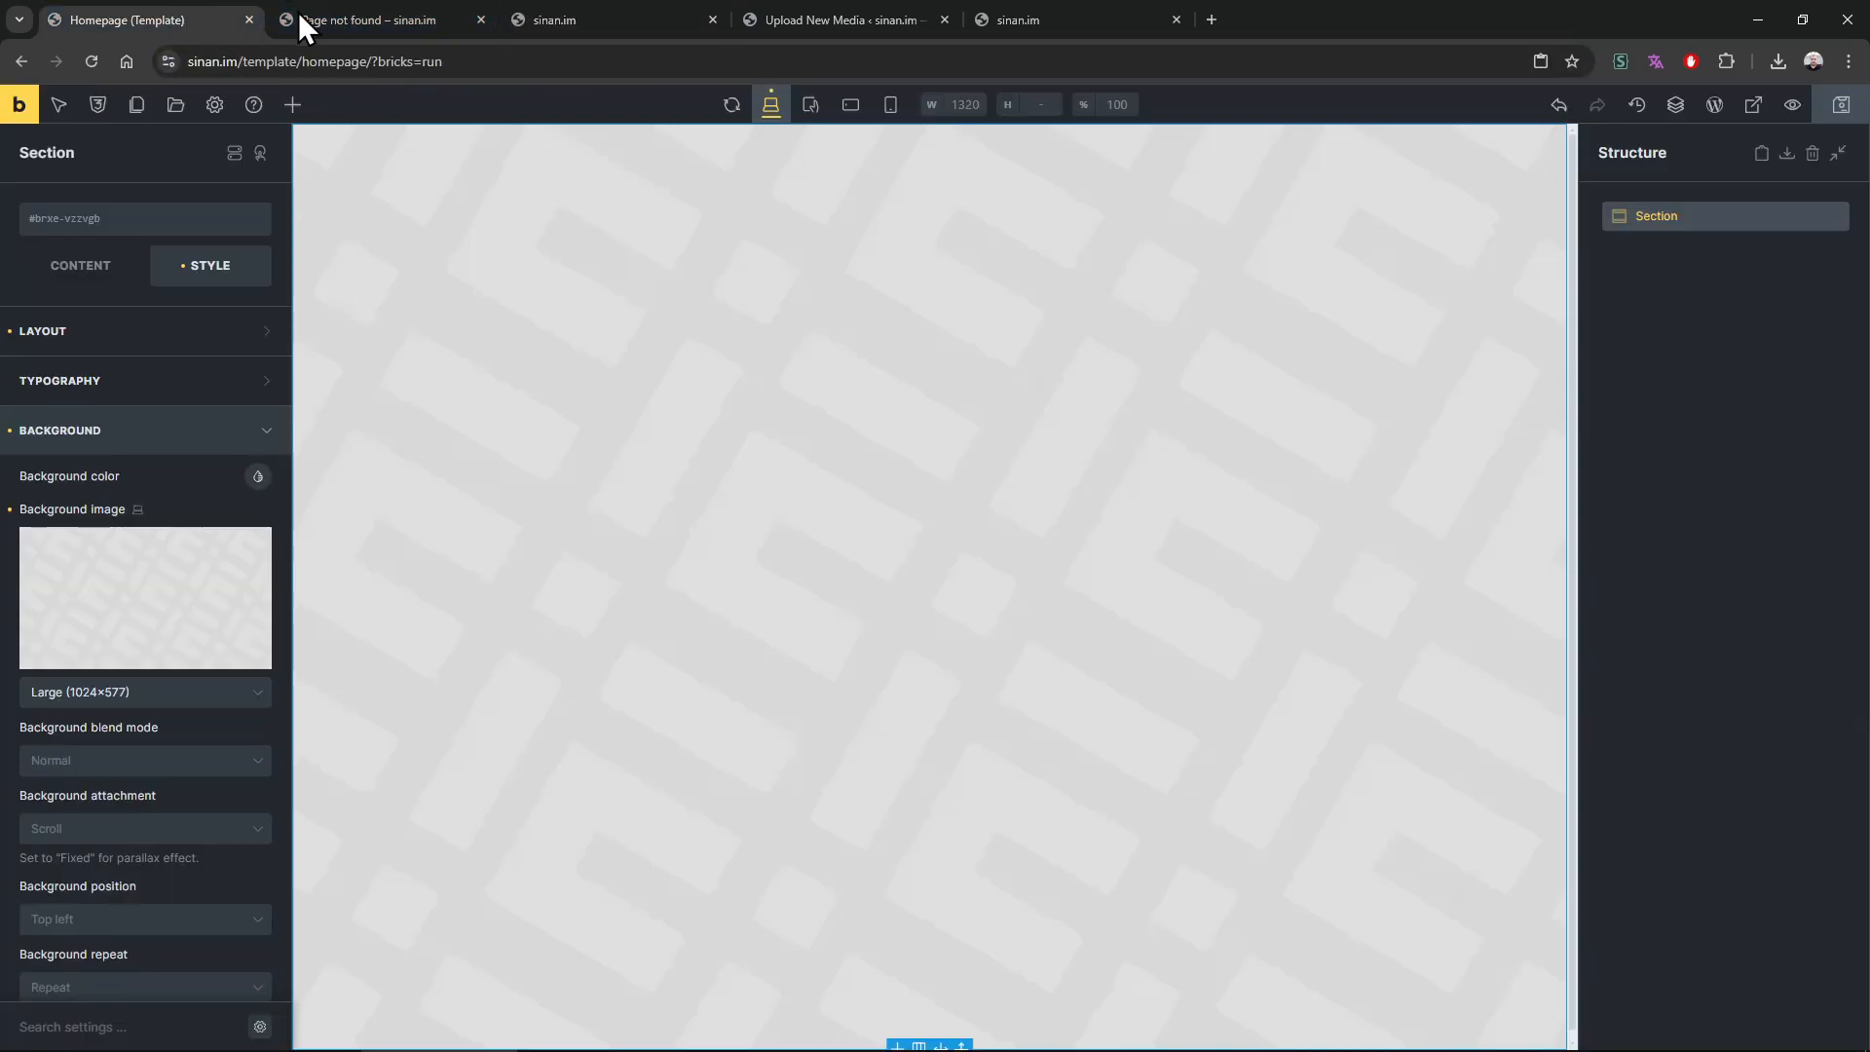
# Open the Homepage template's settings and close the two extra sinan.im front-end tabs
pyautogui.click(215, 104)
pyautogui.click(122, 308)
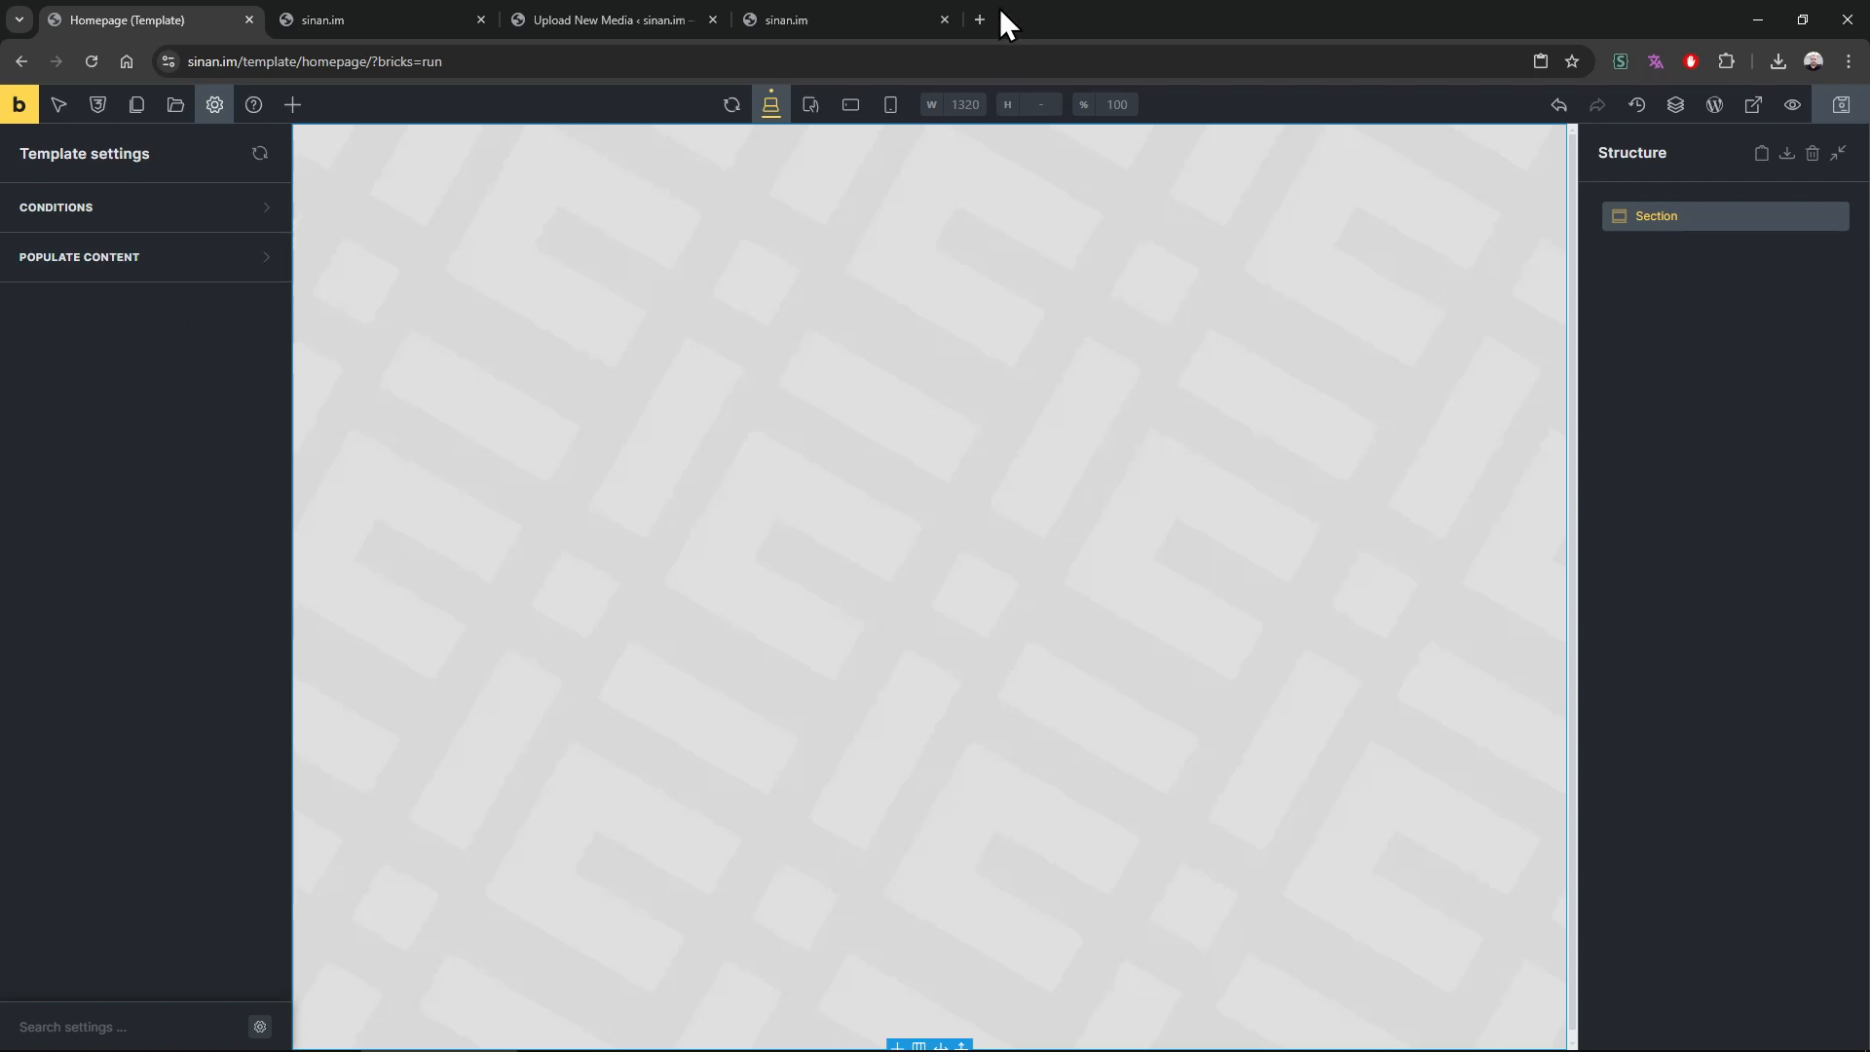
pyautogui.middleClick(382, 21)
pyautogui.middleClick(574, 23)
# Add a template condition that shows the Homepage template on the Front page
pyautogui.click(137, 269)
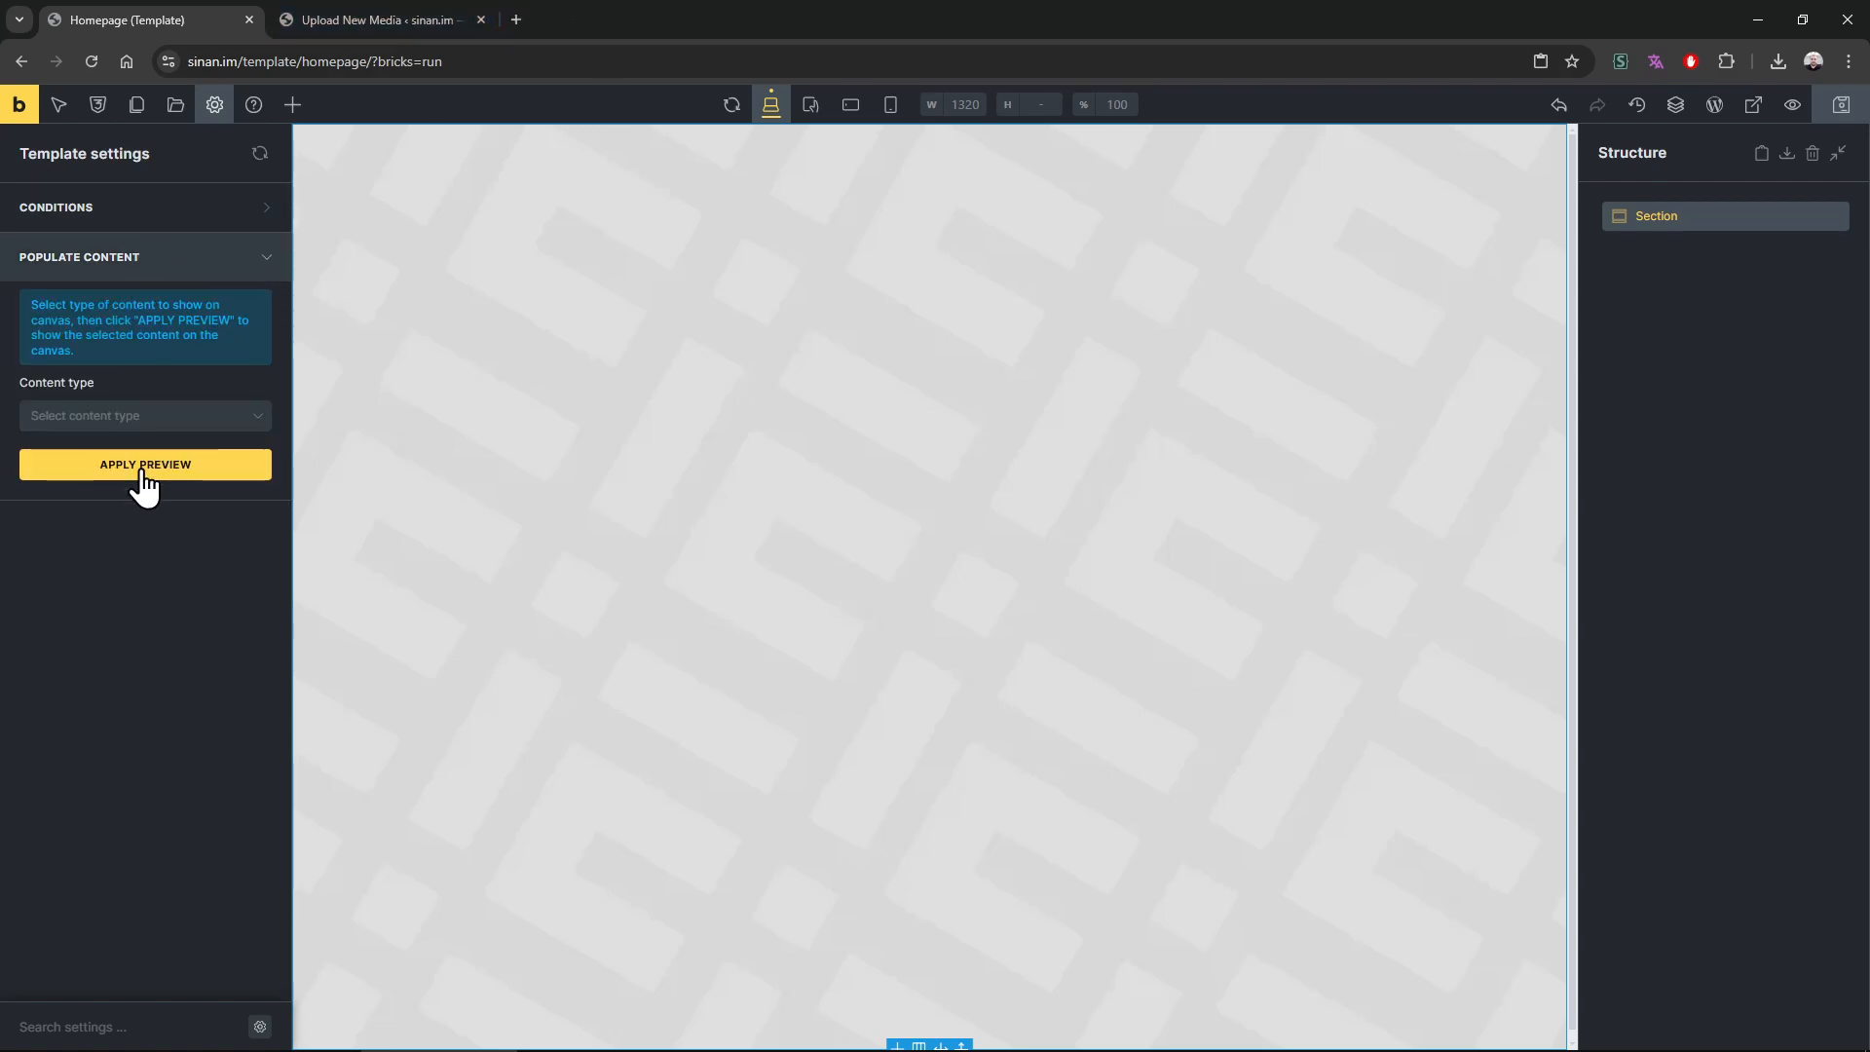
pyautogui.click(137, 214)
pyautogui.click(146, 308)
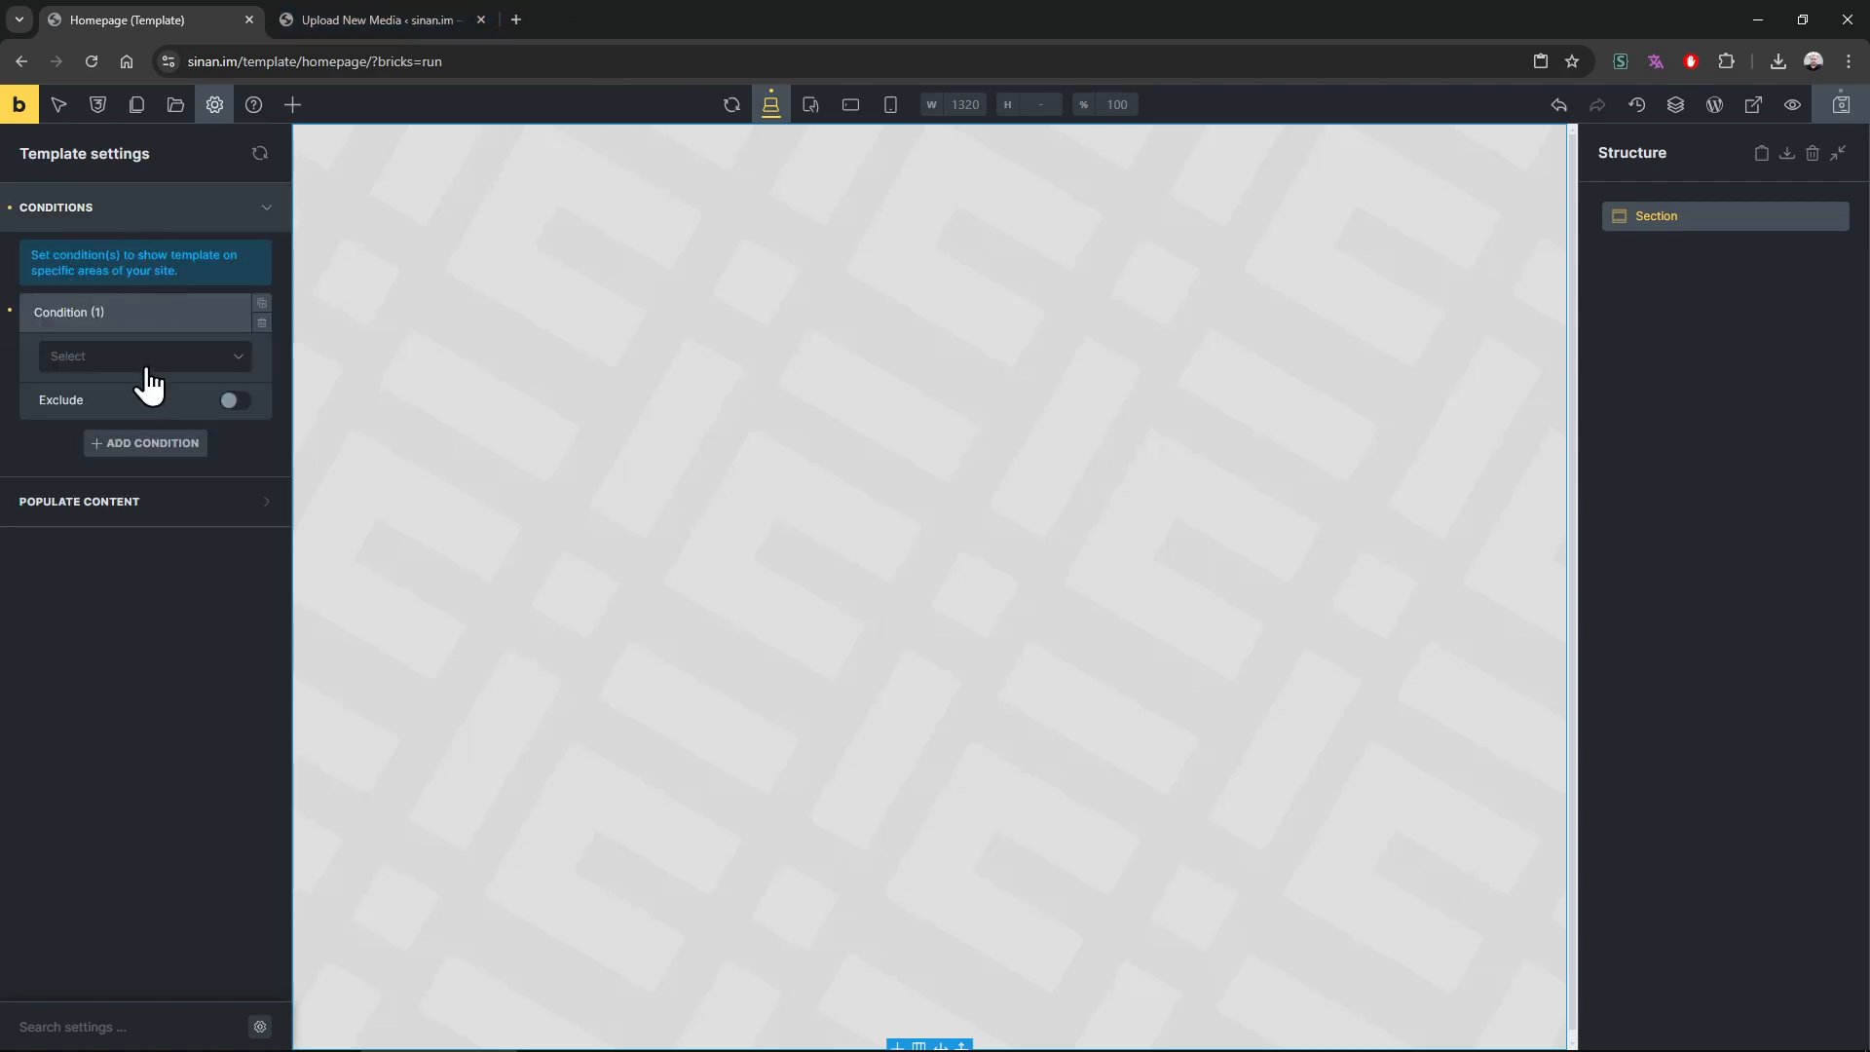
pyautogui.click(150, 358)
pyautogui.click(137, 418)
# Load the sinan.im front page in the Upload New Media tab to check the homepage
pyautogui.click(385, 21)
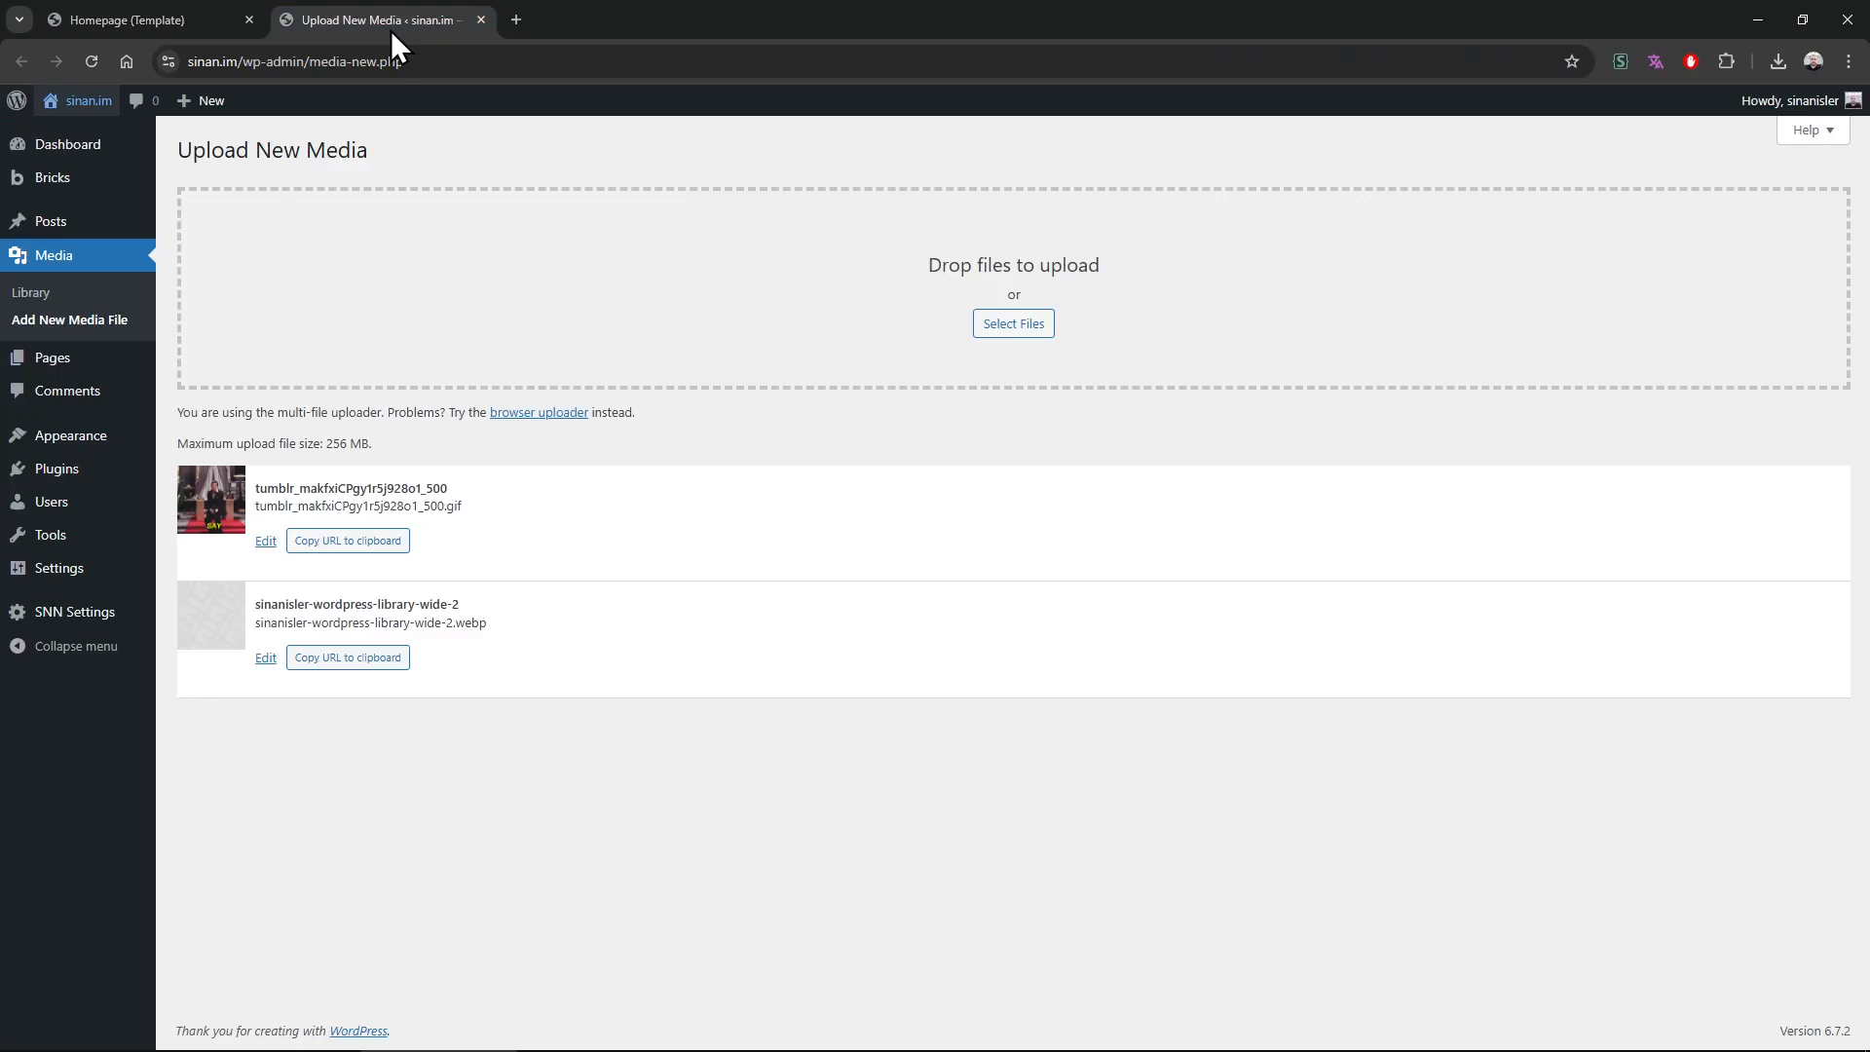
pyautogui.moveTo(240, 60); pyautogui.dragTo(852, 87)
pyautogui.press('BackSpace')
pyautogui.press('Return')
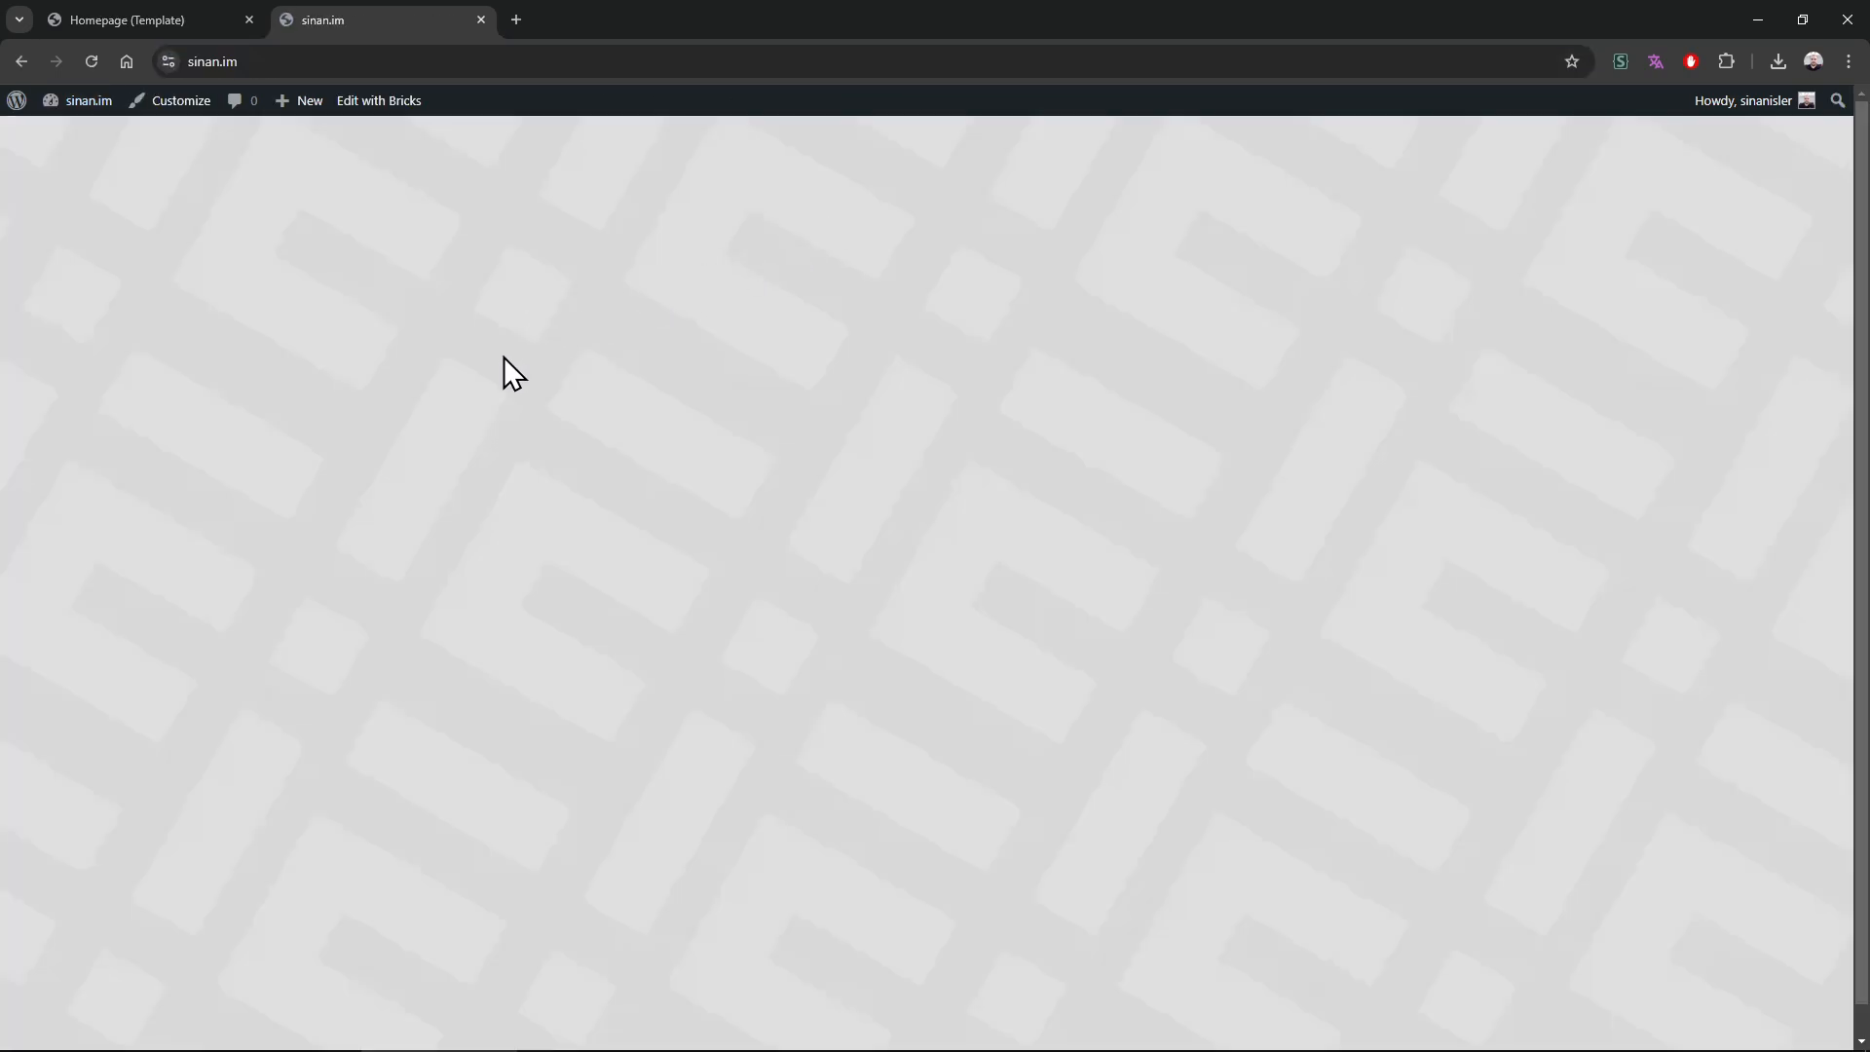
# Open the site's admin in a new tab and examine the Pages list for existing pages
pyautogui.middleClick(51, 111)
pyautogui.click(568, 19)
pyautogui.click(53, 321)
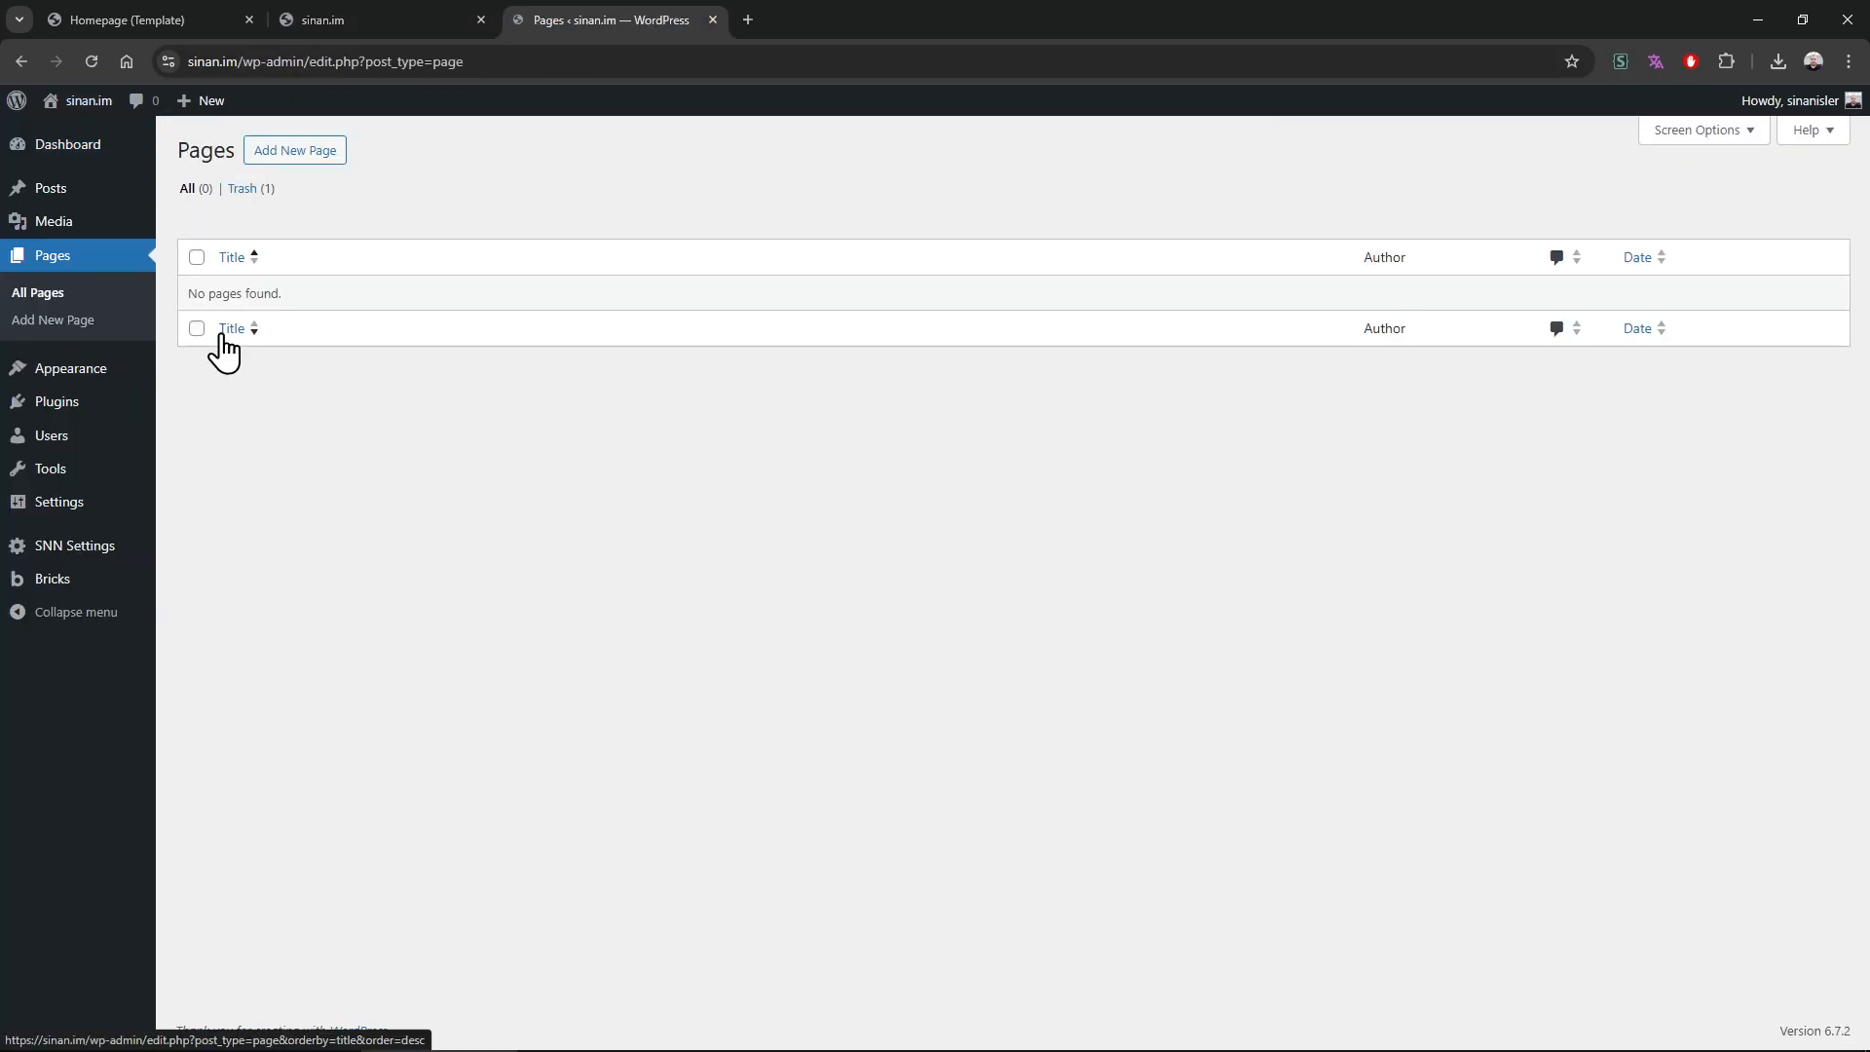
pyautogui.moveTo(248, 207); pyautogui.dragTo(416, 383)
pyautogui.click(415, 393)
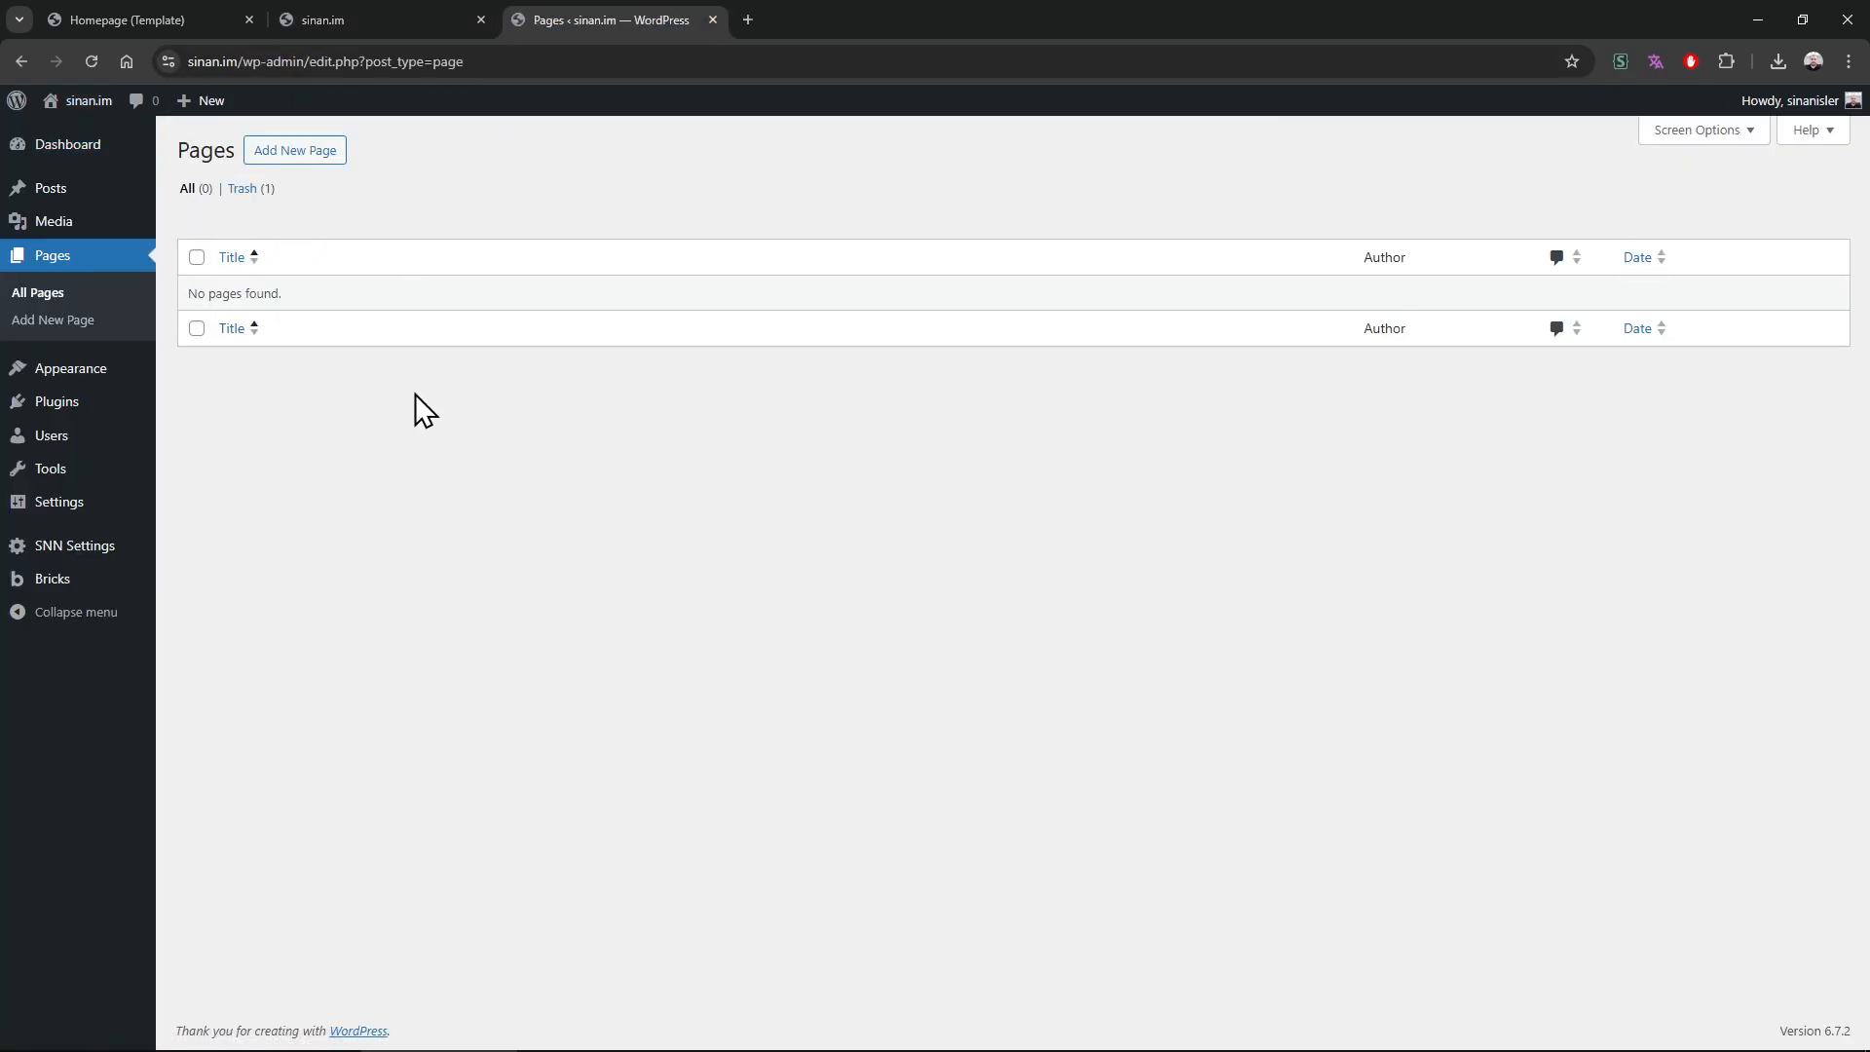
pyautogui.moveTo(393, 188); pyautogui.dragTo(368, 337)
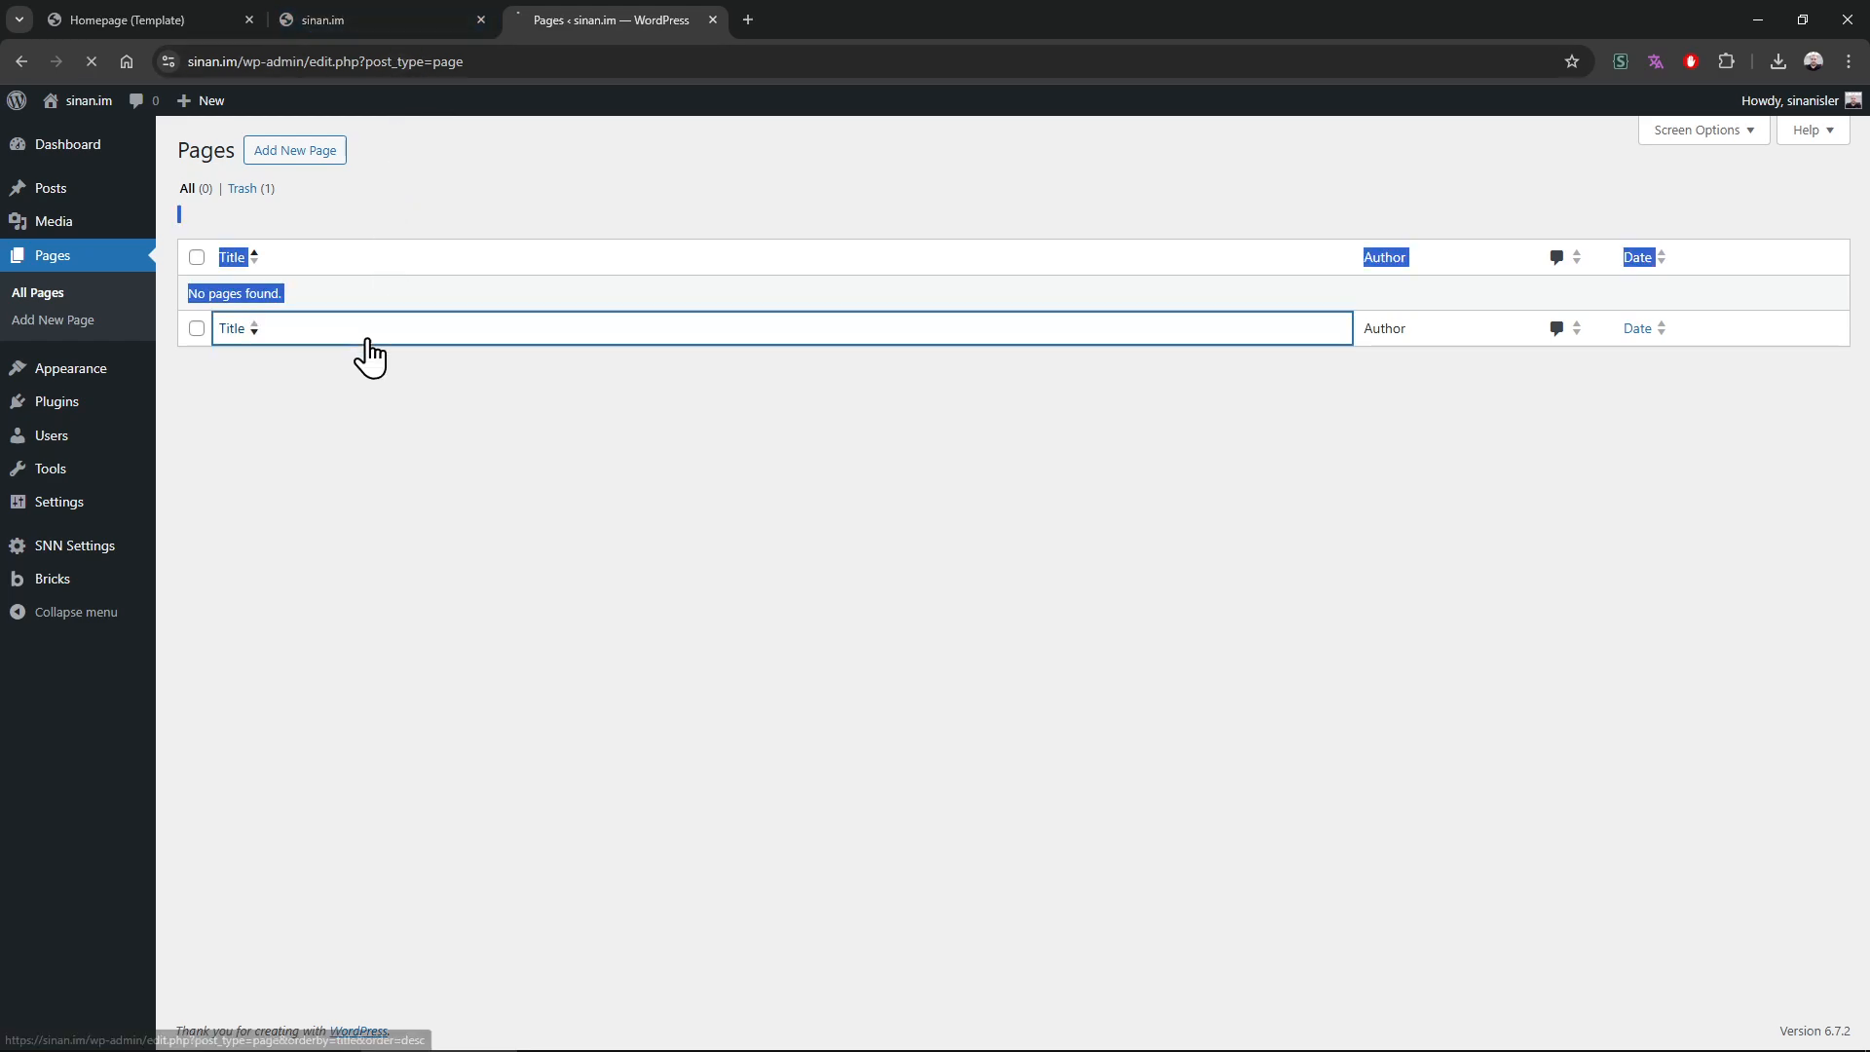
pyautogui.click(368, 337)
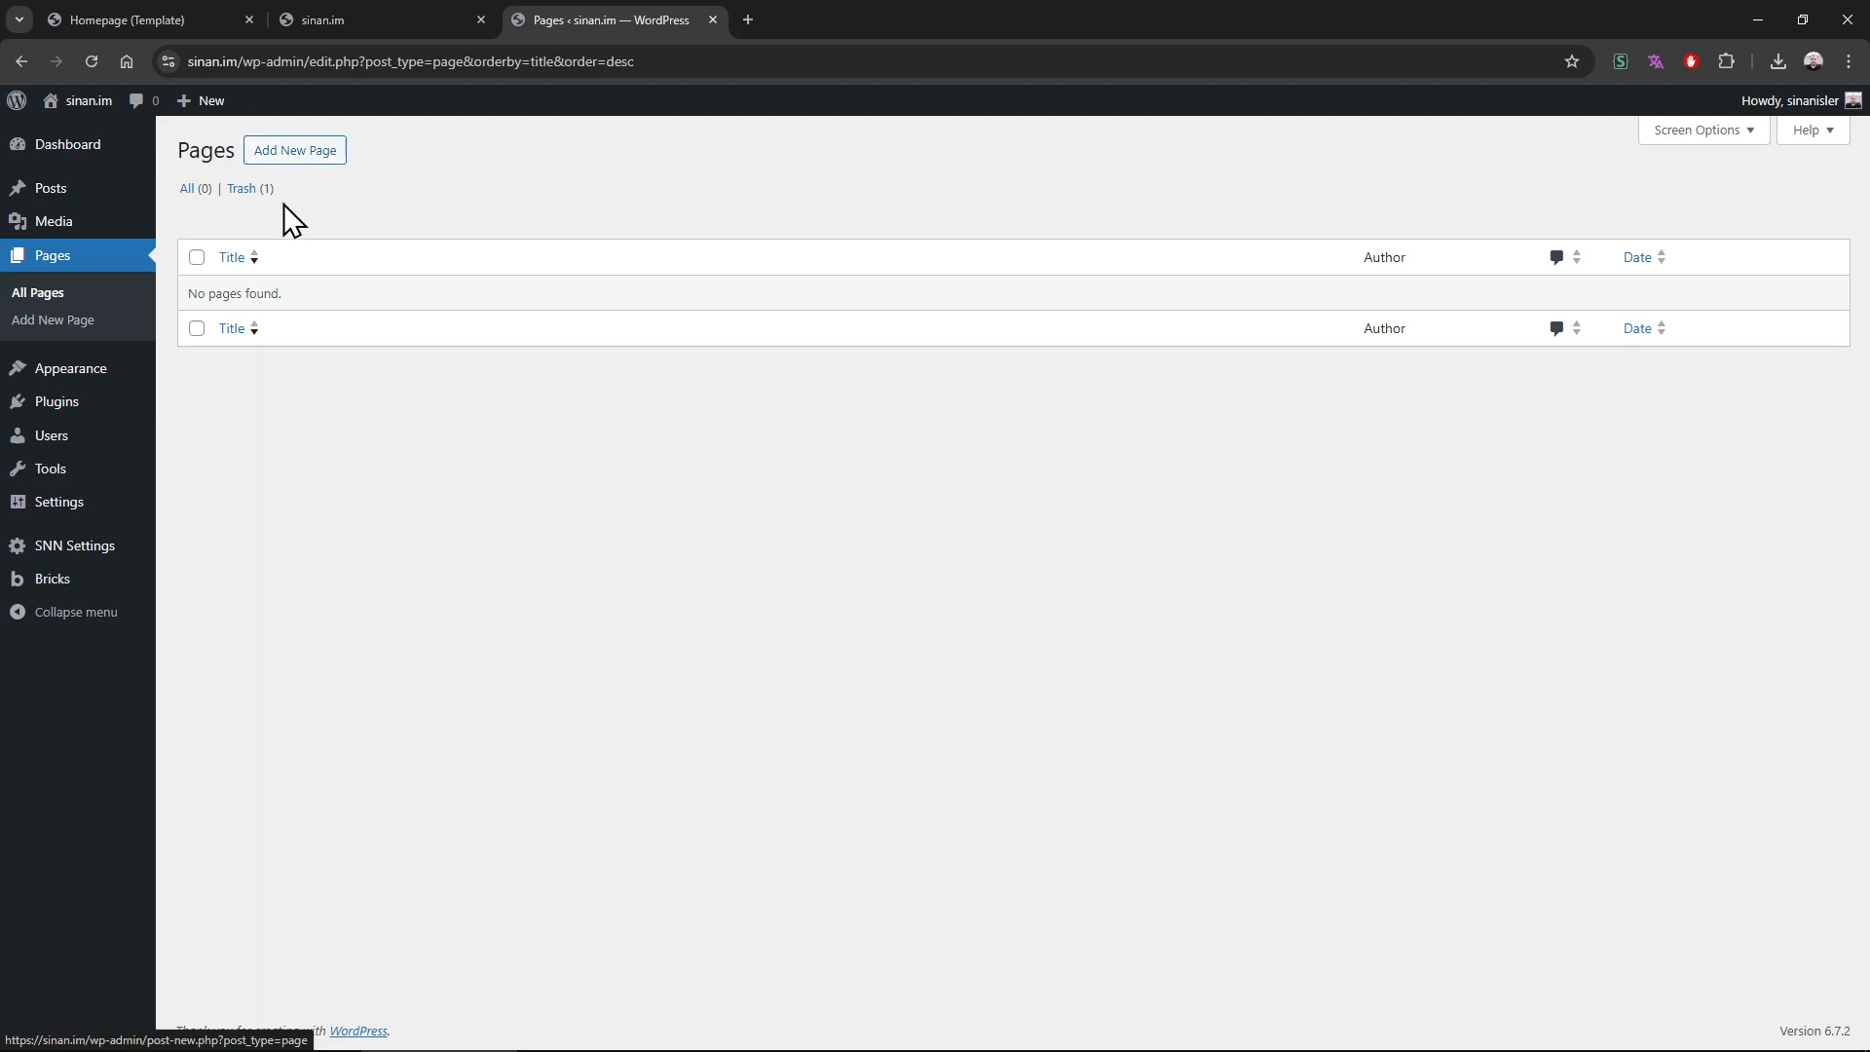
pyautogui.moveTo(284, 203); pyautogui.dragTo(296, 417)
pyautogui.click(488, 355)
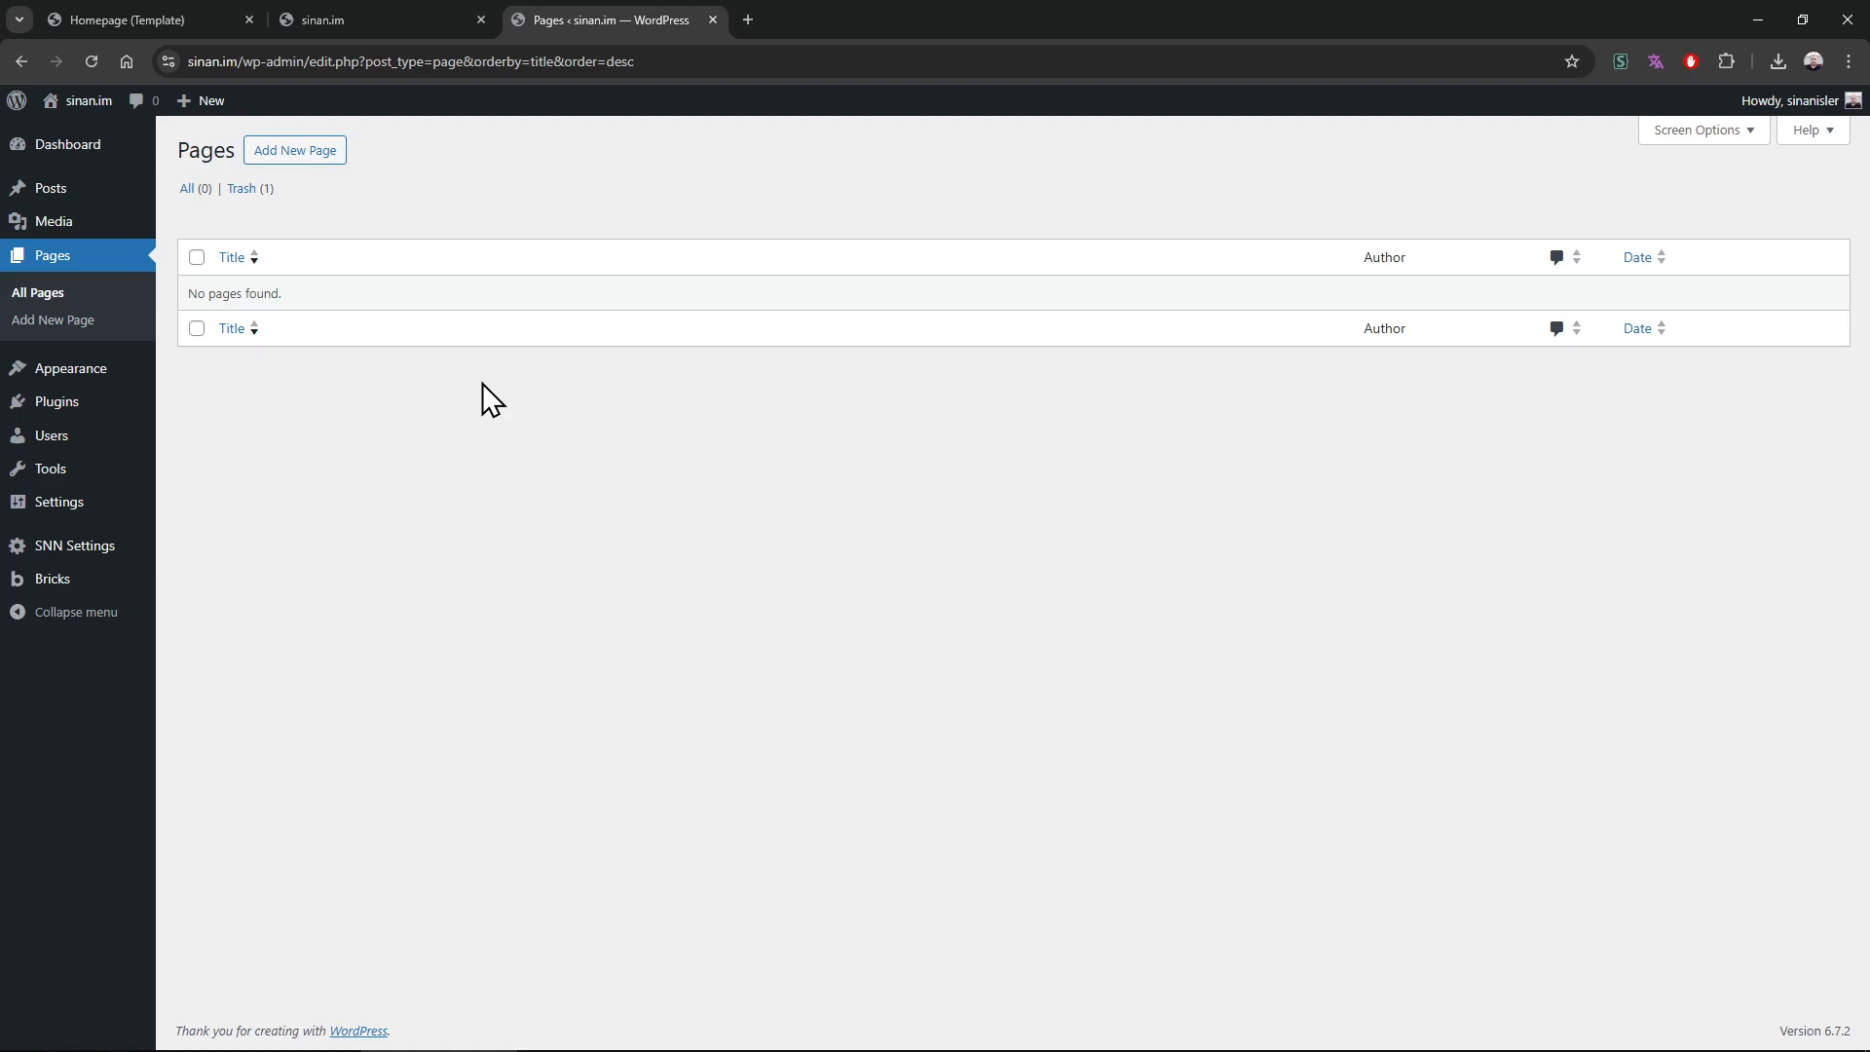
# Compare the sinan.im front page, the Pages list and the Homepage template's conditions across their tabs
pyautogui.hotkey('ctrl', 'shift', 'Tab')
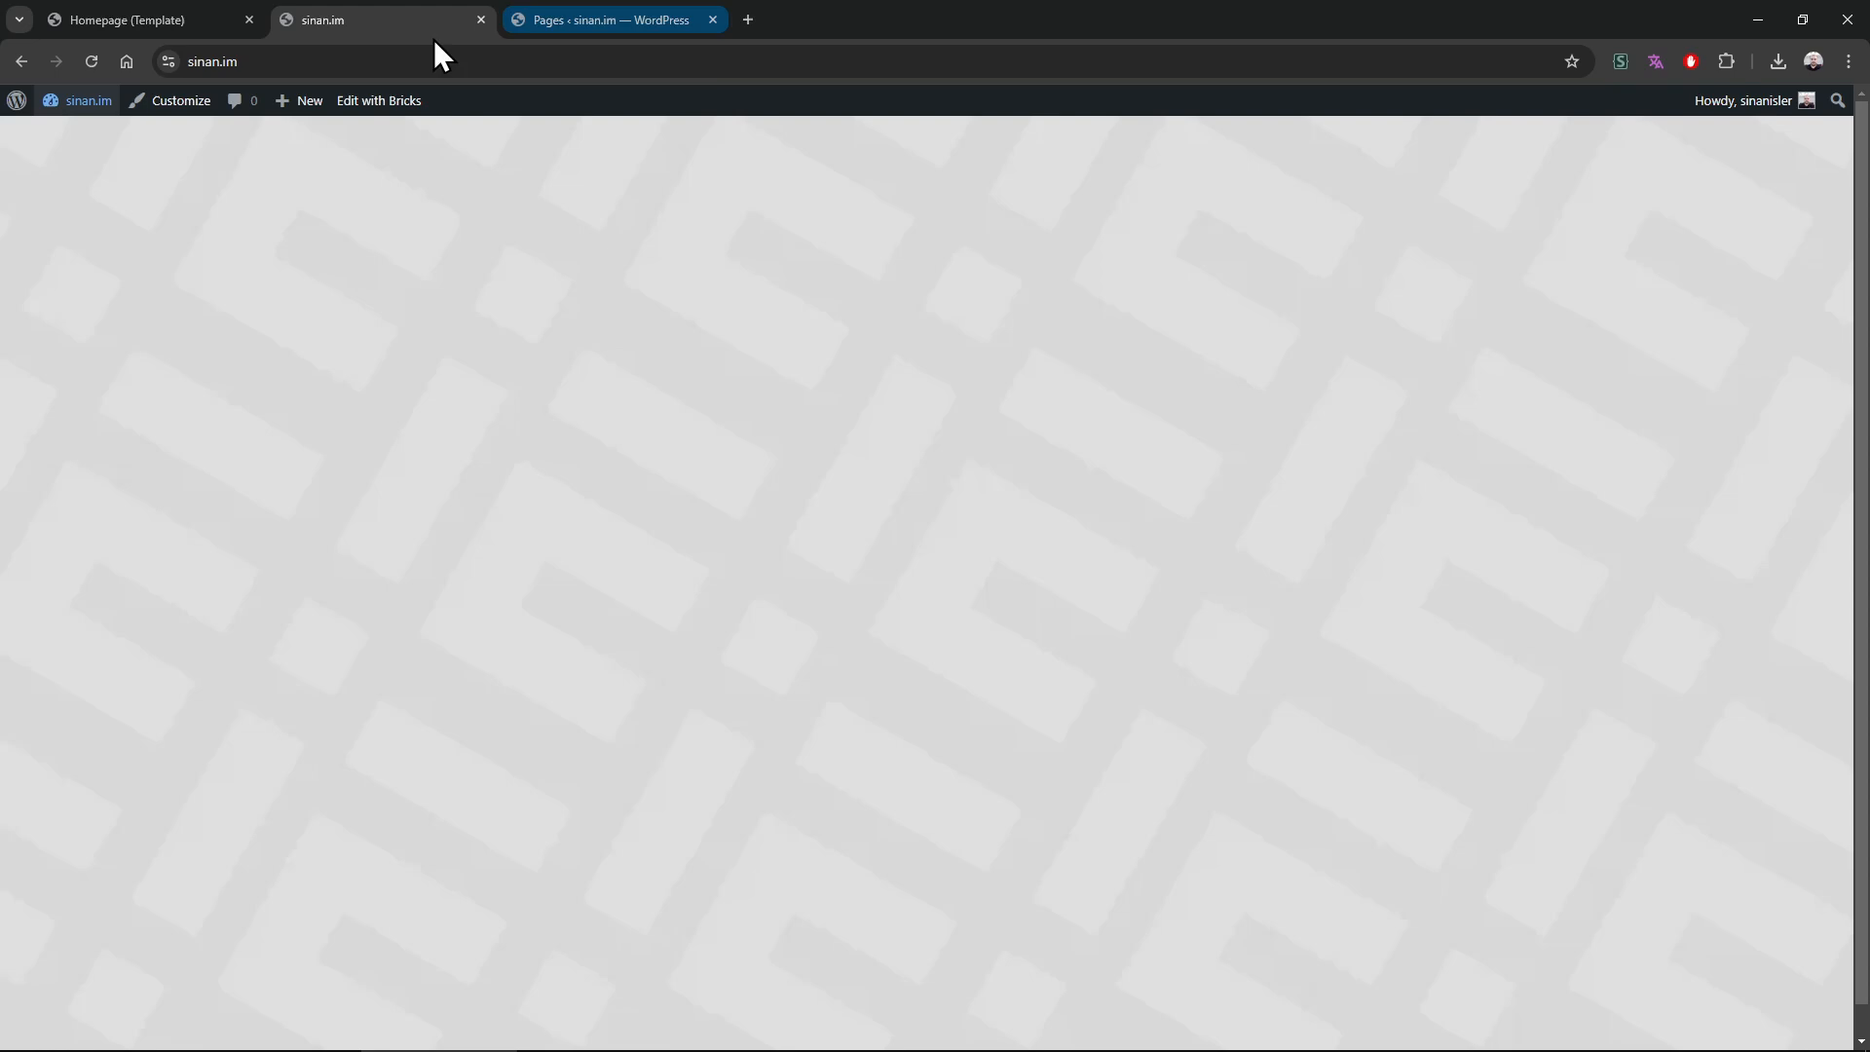
pyautogui.click(616, 8)
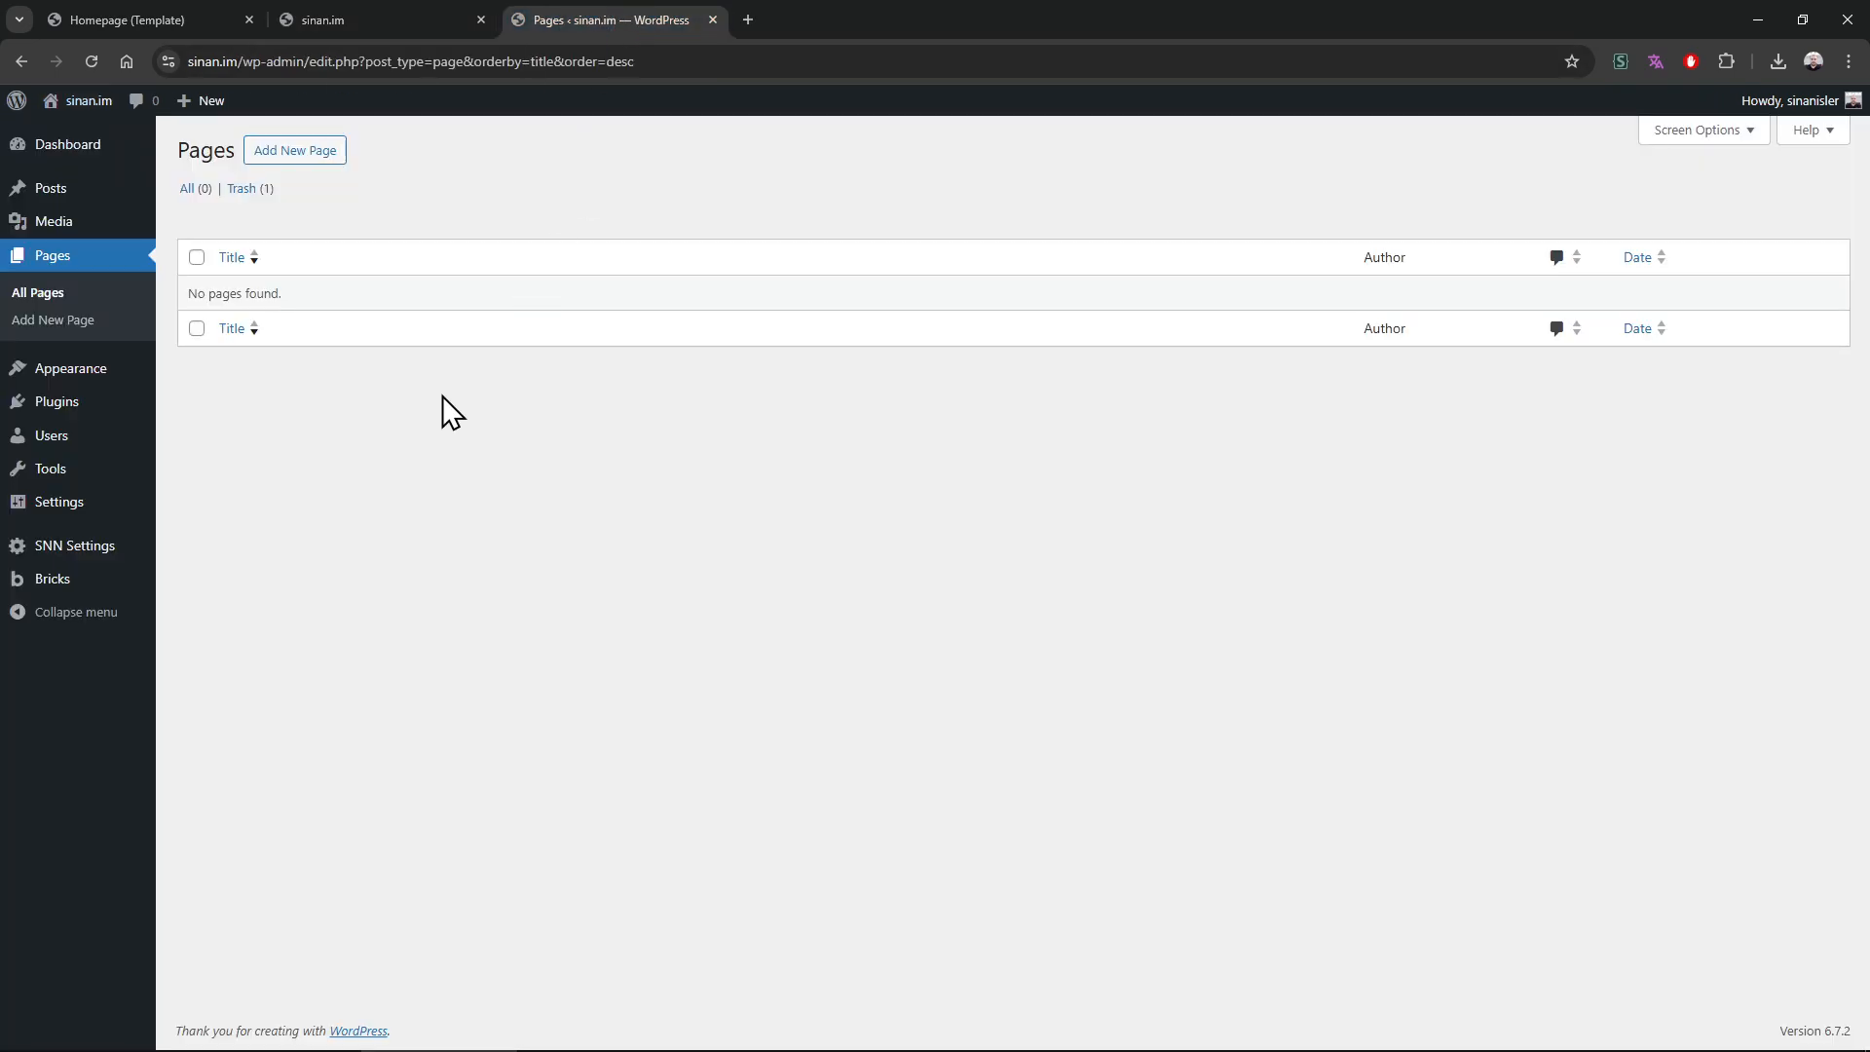
pyautogui.click(182, 14)
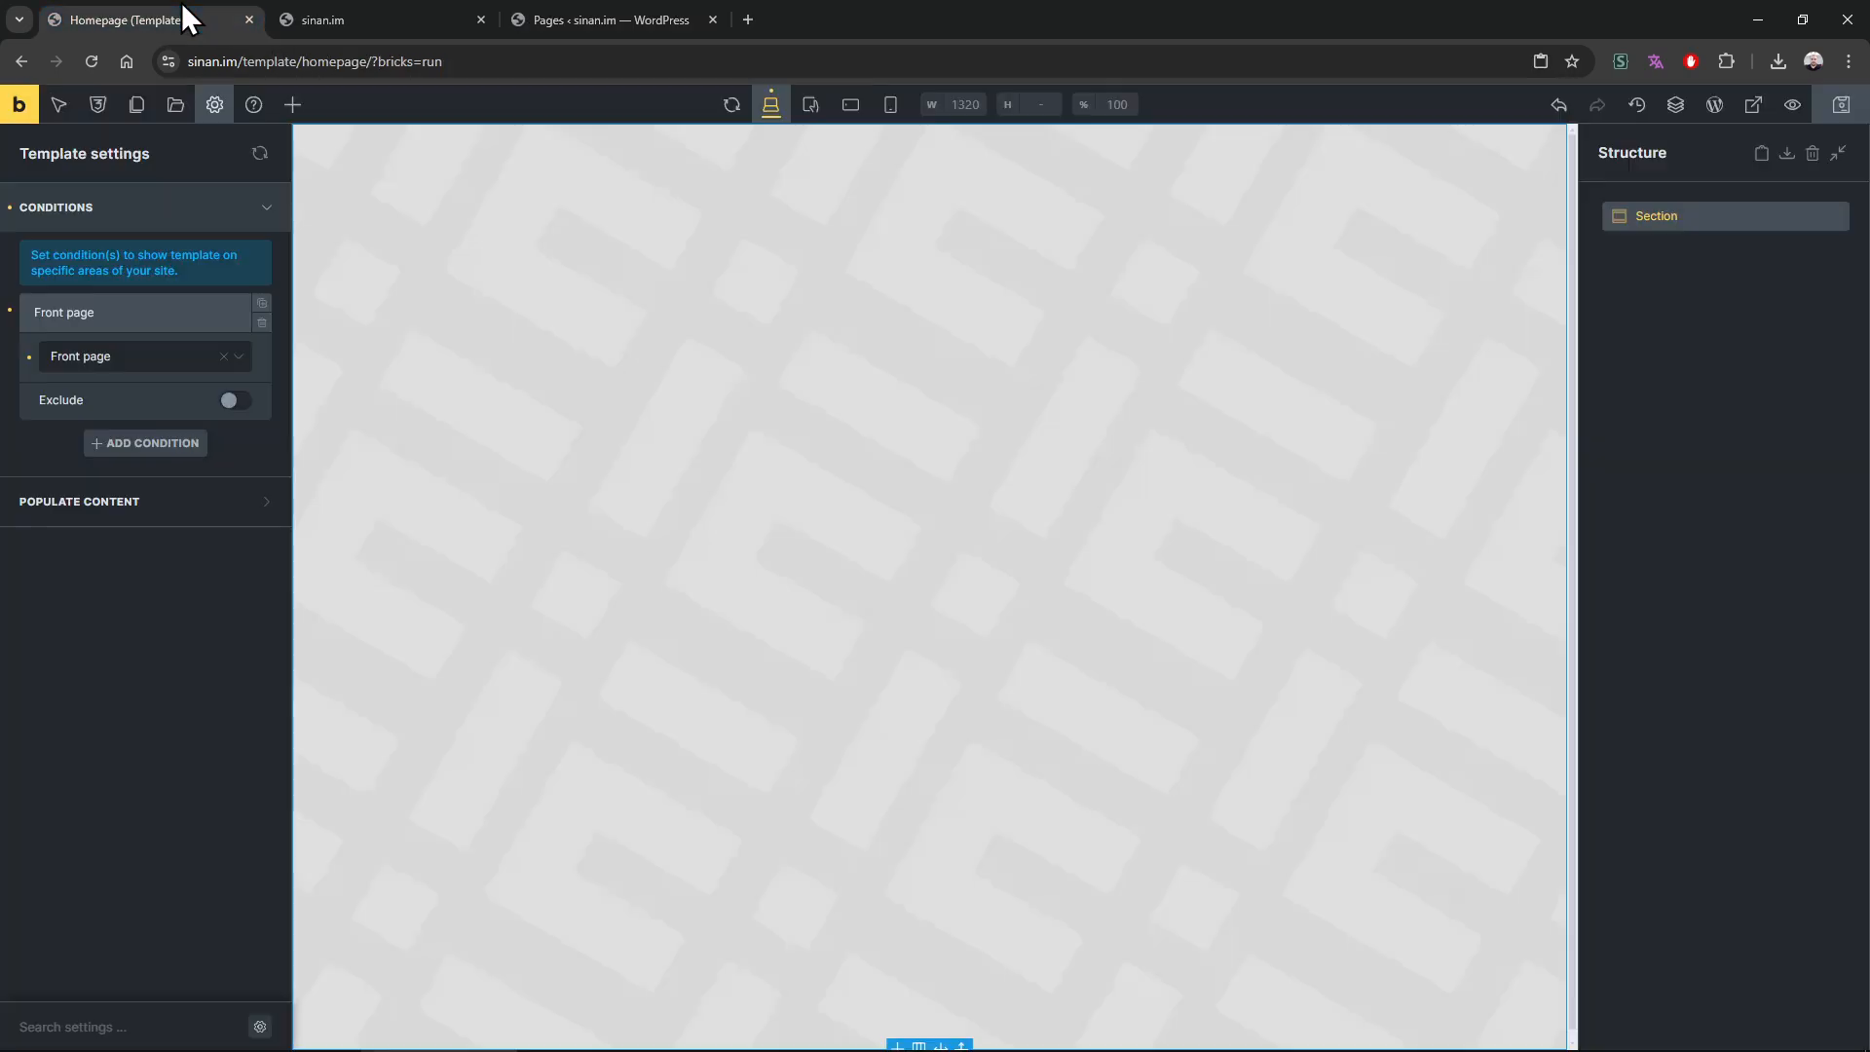
pyautogui.click(353, 9)
pyautogui.click(639, 11)
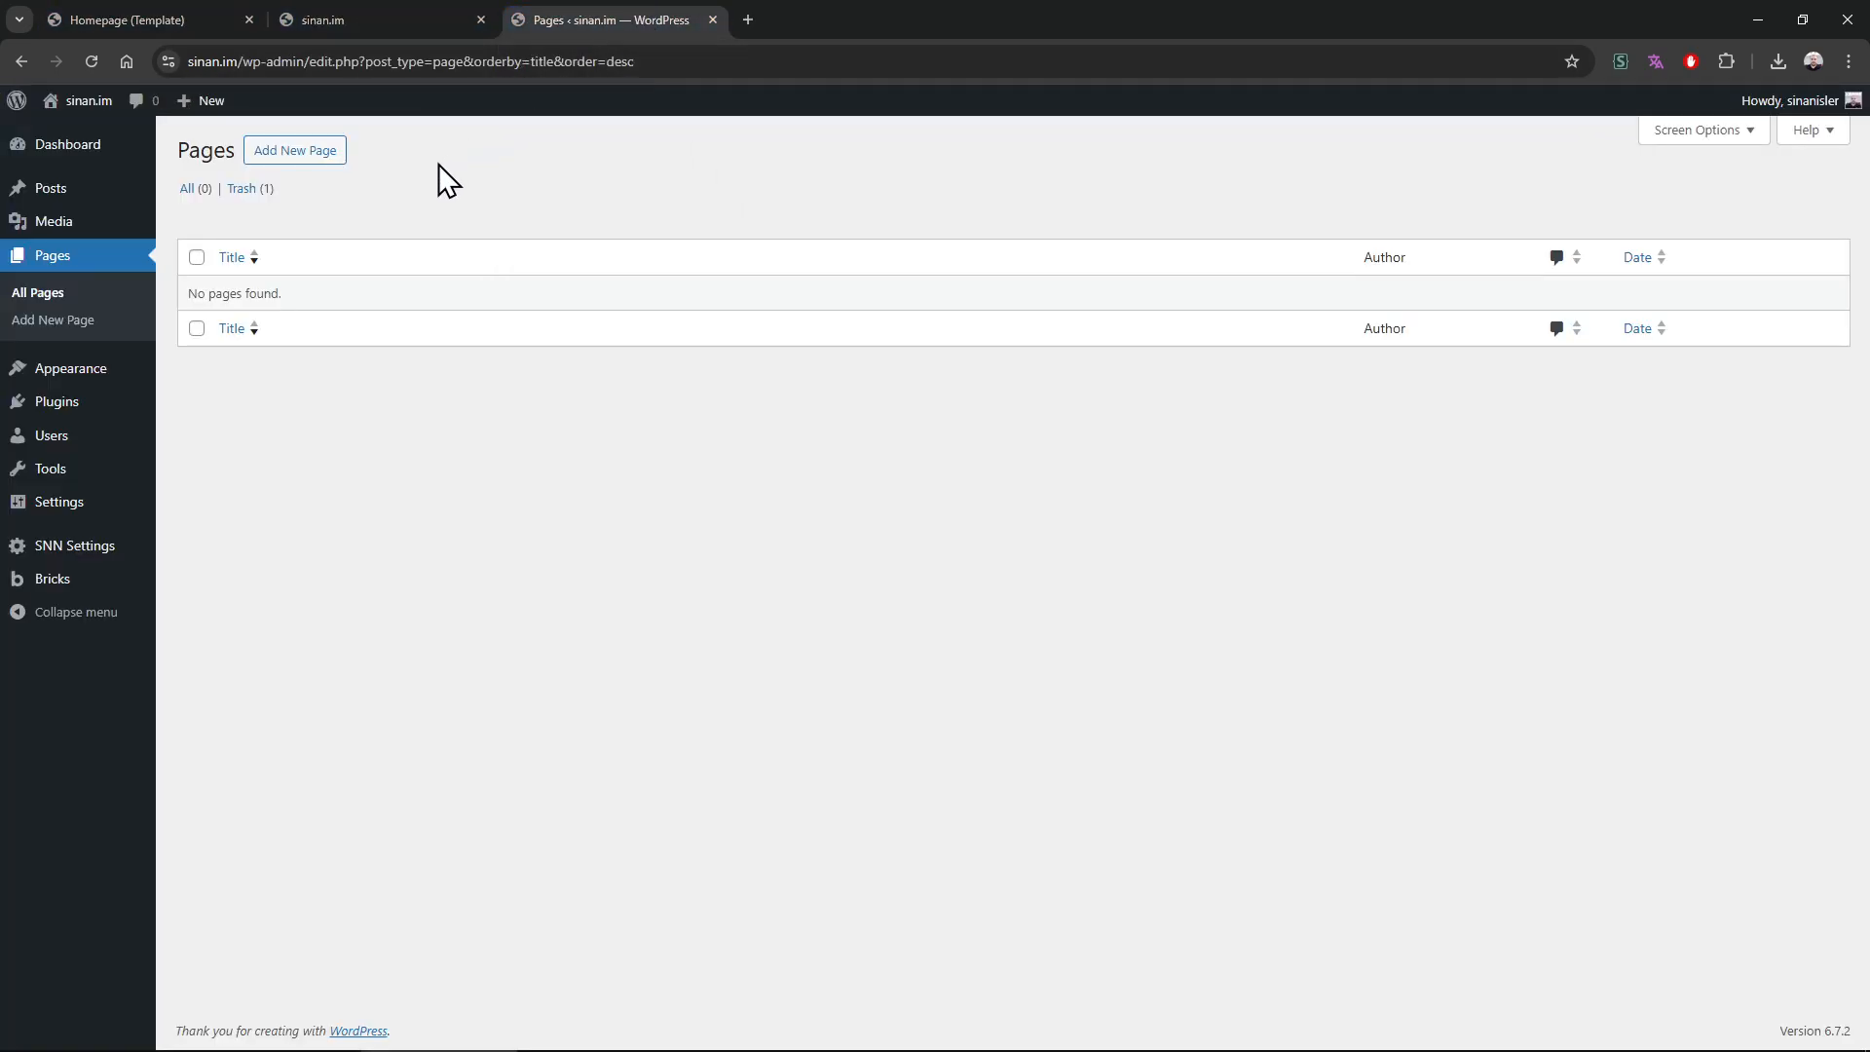